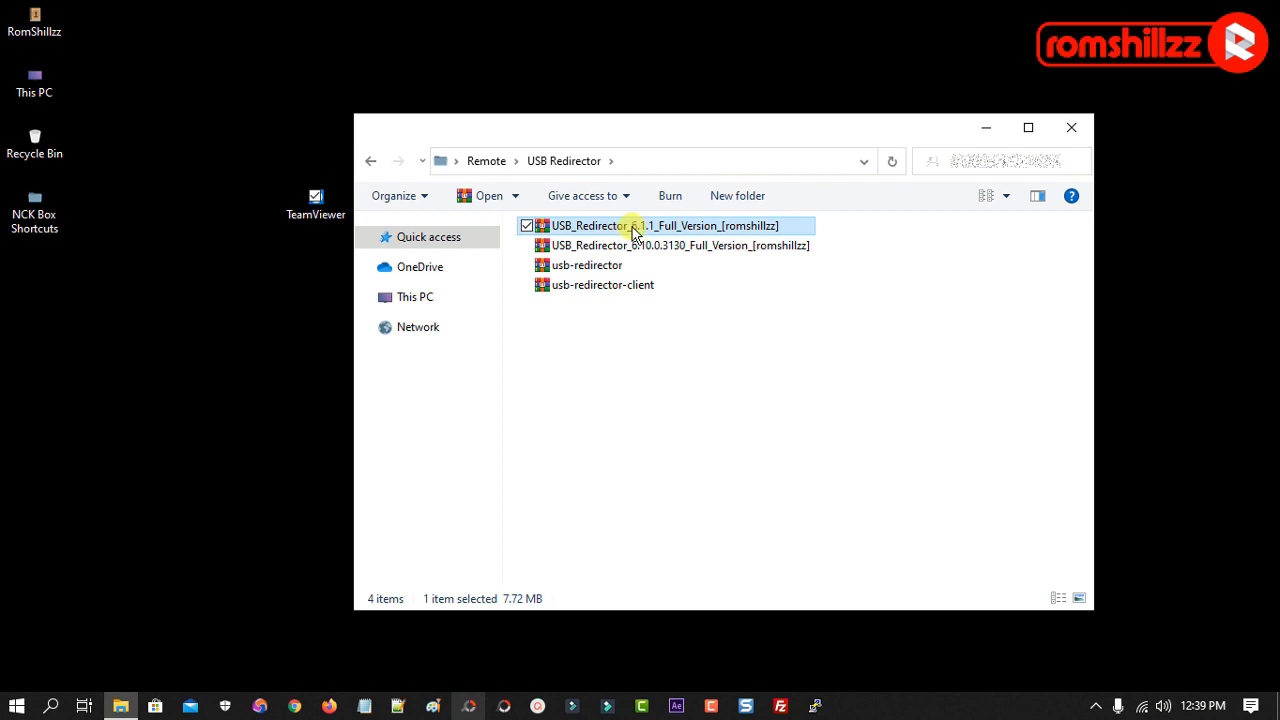
Open the USB_Redirector_6.1.1_Full_Version_[romshillzz] archive and copy the extraction password from its comment
double_click(635, 233)
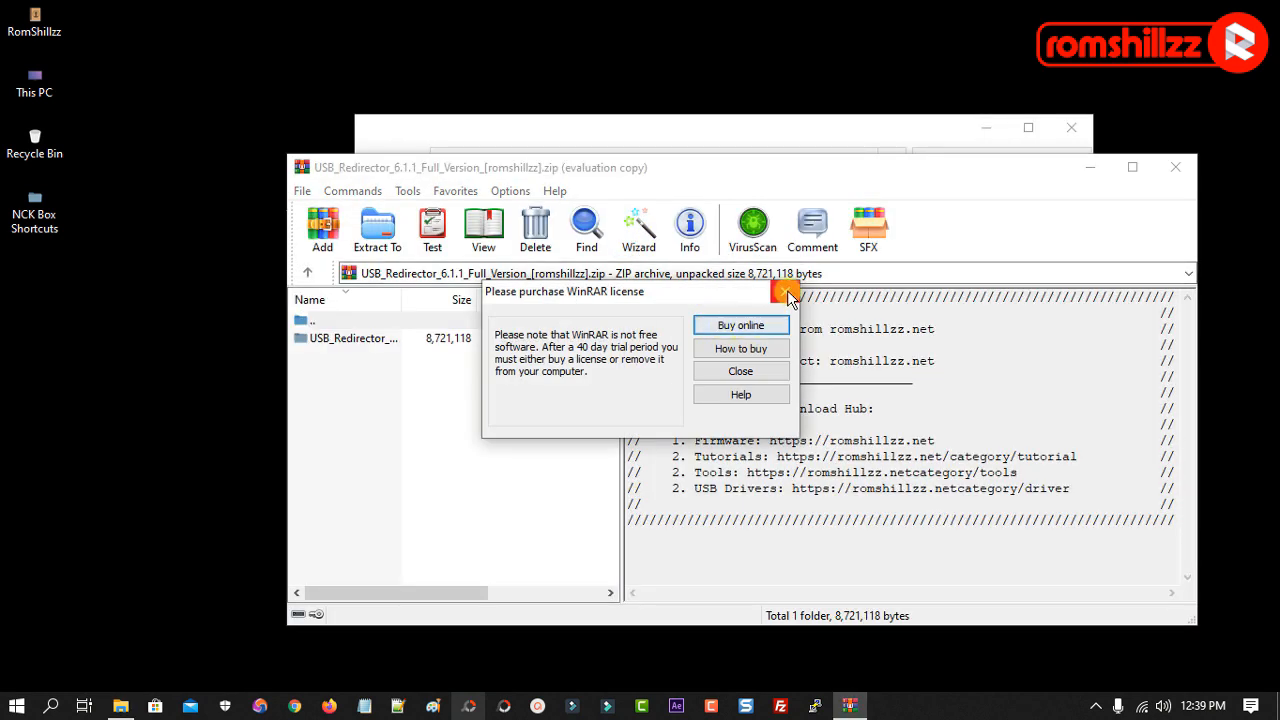
click(786, 291)
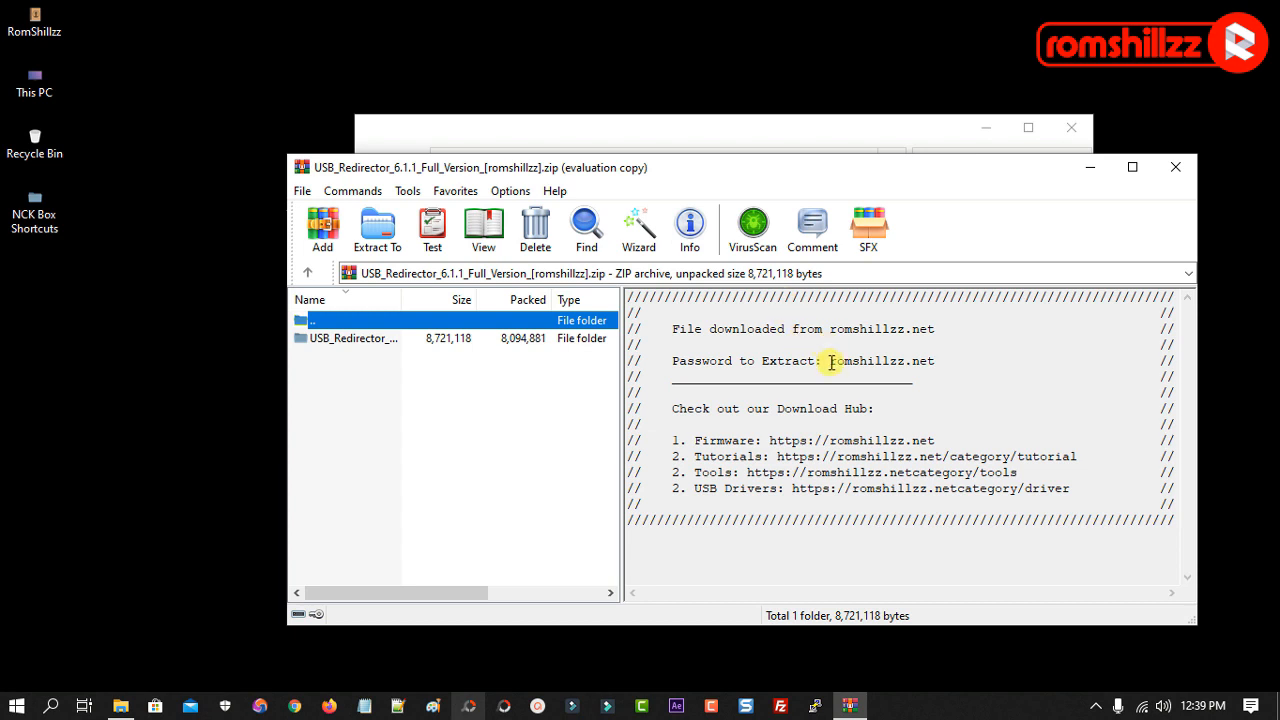
drag(831, 362, 855, 363)
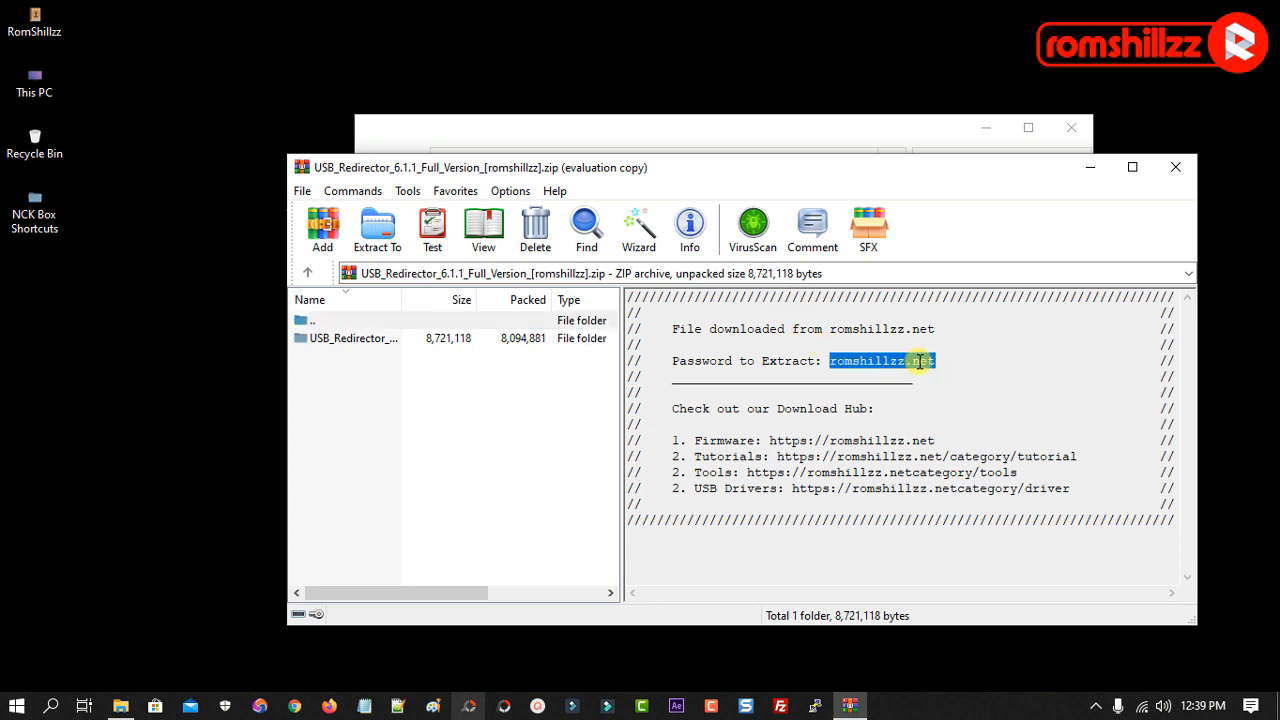
right_click(919, 363)
click(960, 420)
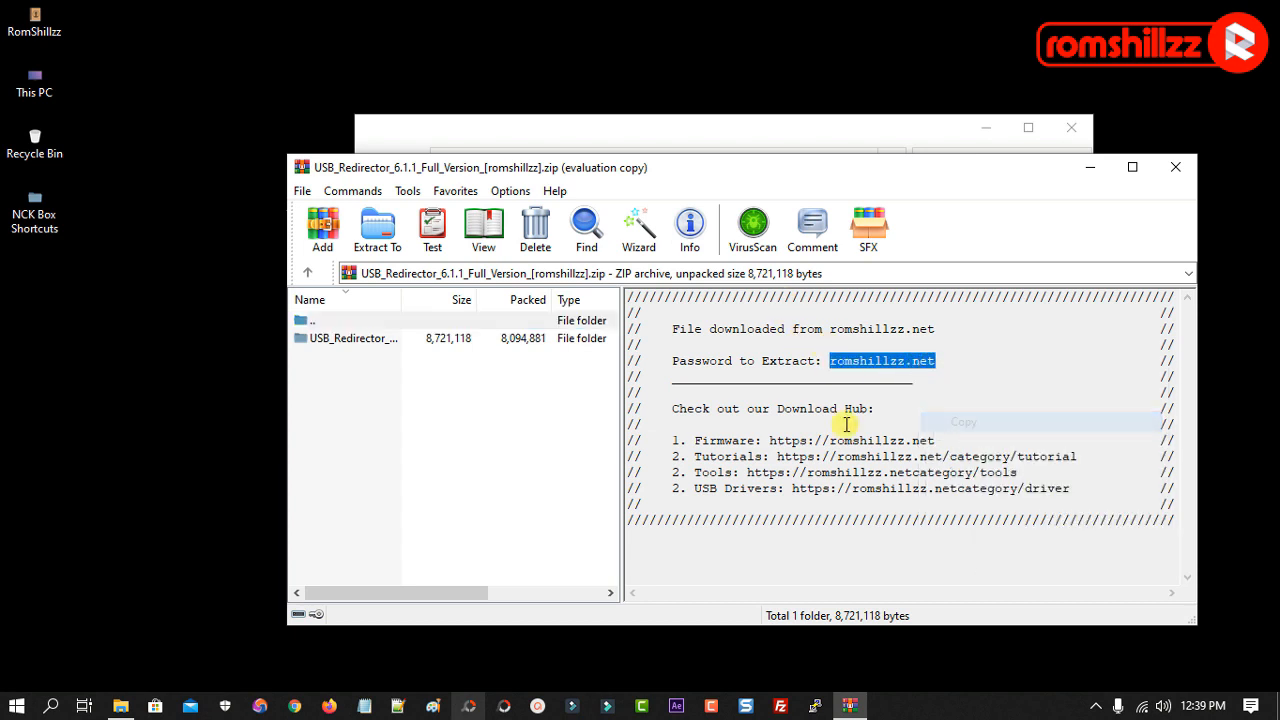
Extract the archive's USB_Redirector folder to the desktop, entering the copied archive password, and close the archive
drag(378, 336, 211, 352)
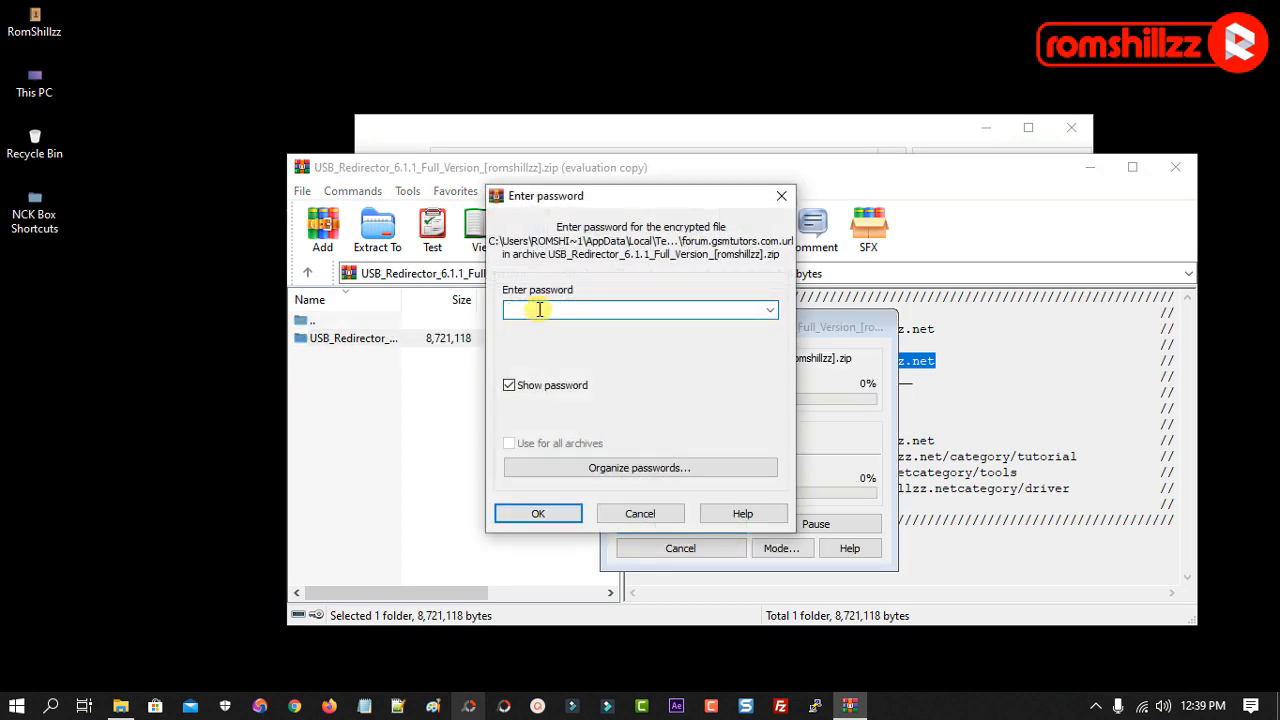
right_click(539, 309)
click(580, 389)
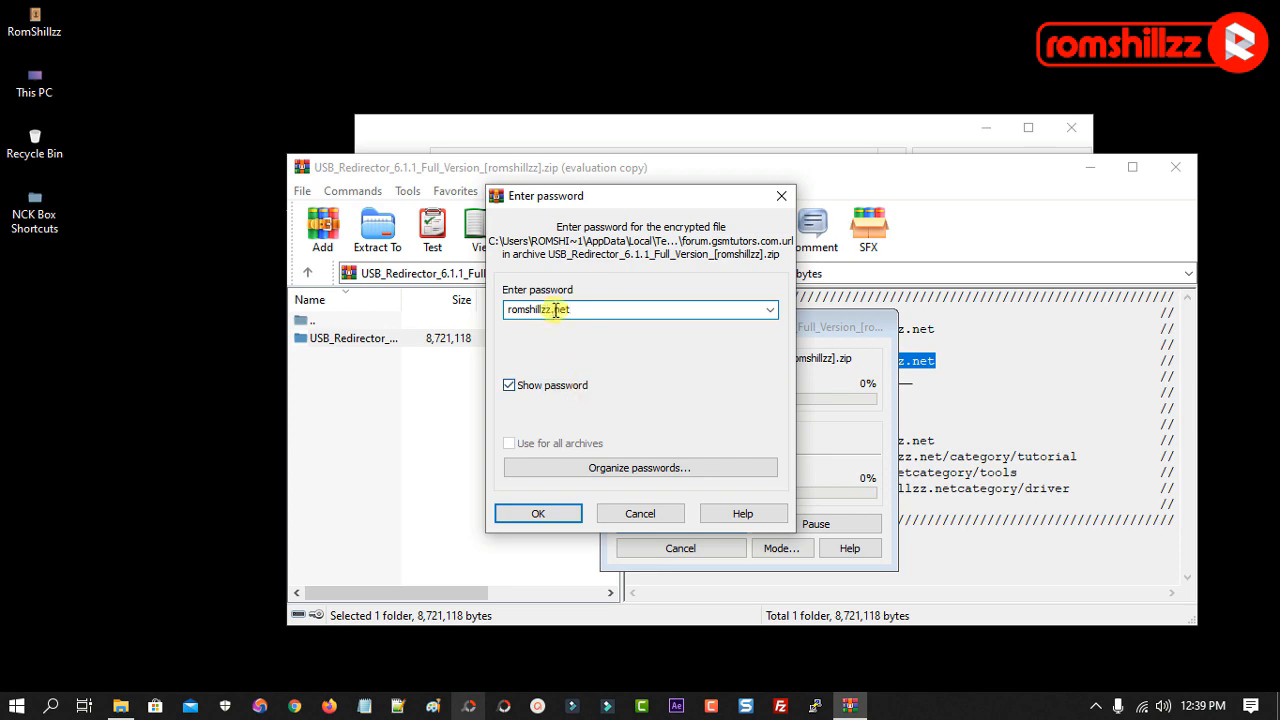
click(545, 514)
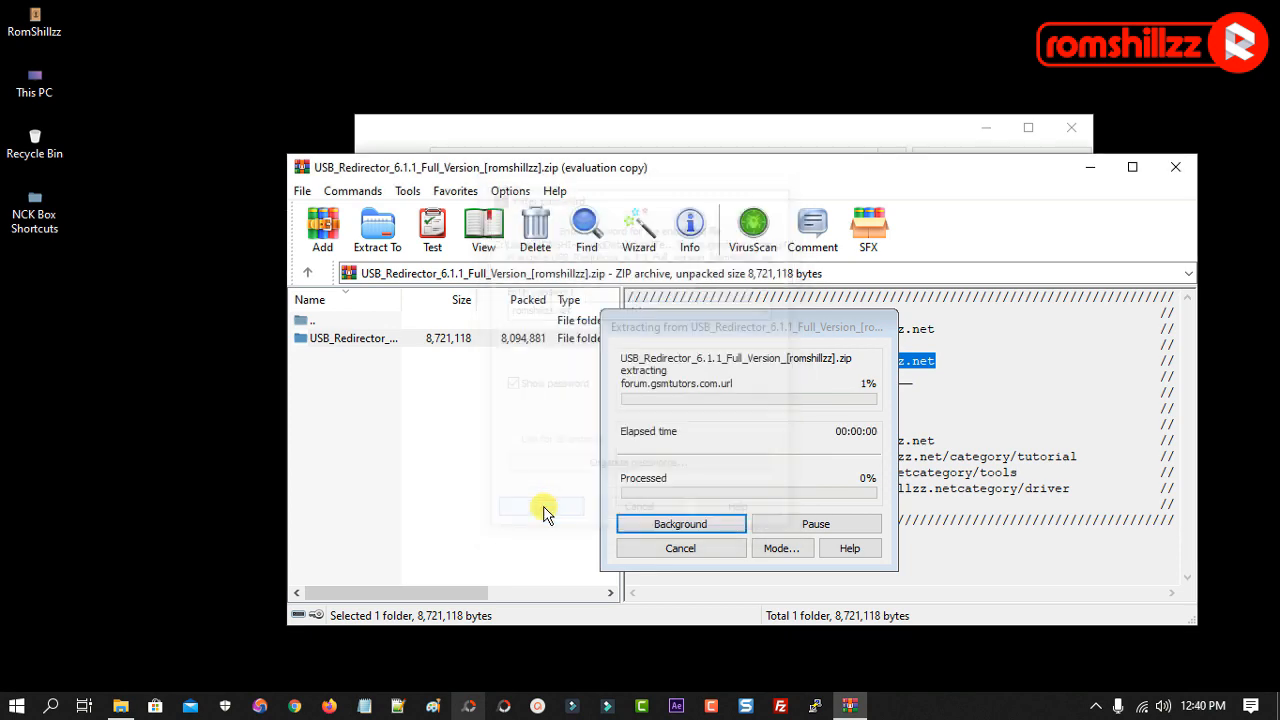
click(1181, 168)
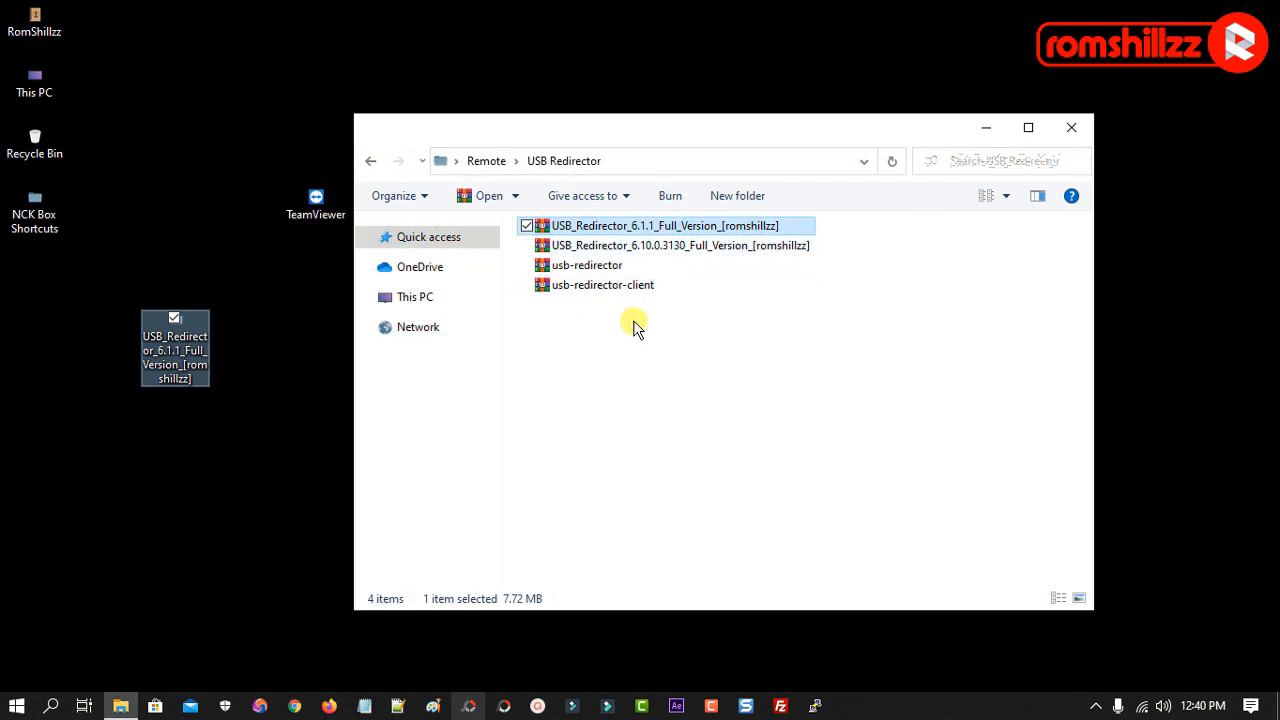
Inspect the usb-redirector-client archive and extract it into its own folder in the USB Redirector directory
click(590, 288)
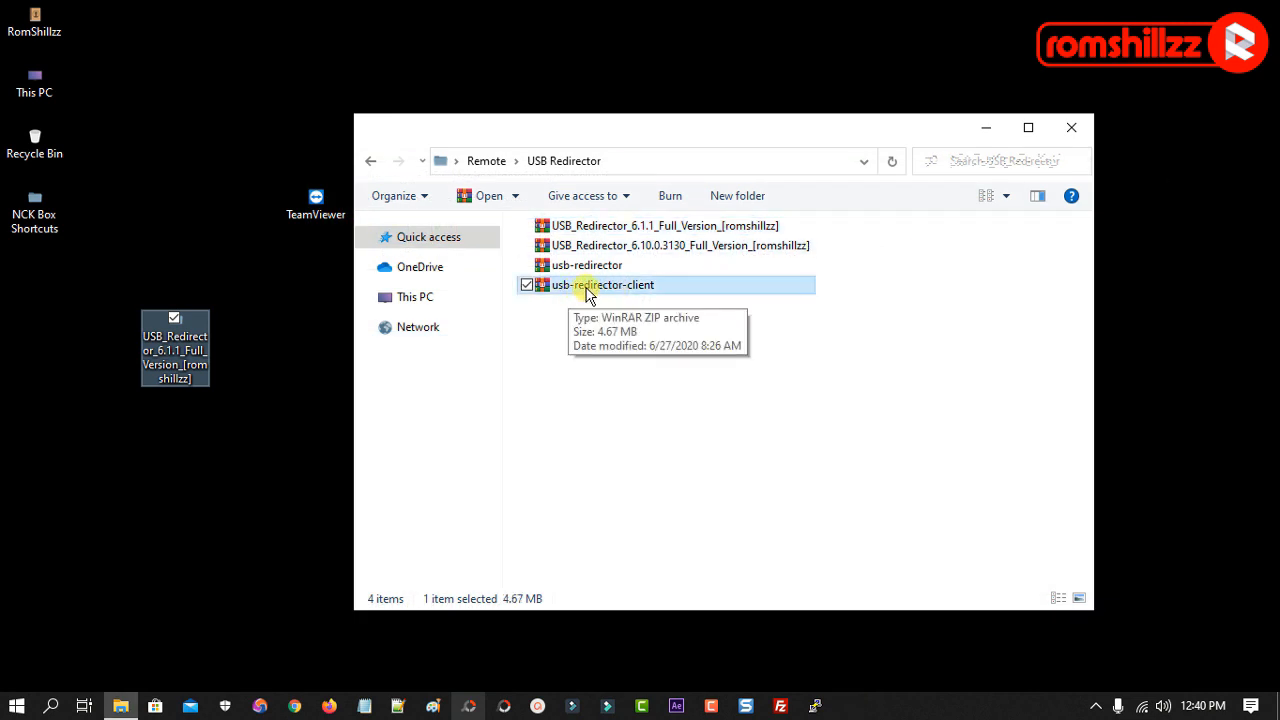
double_click(588, 288)
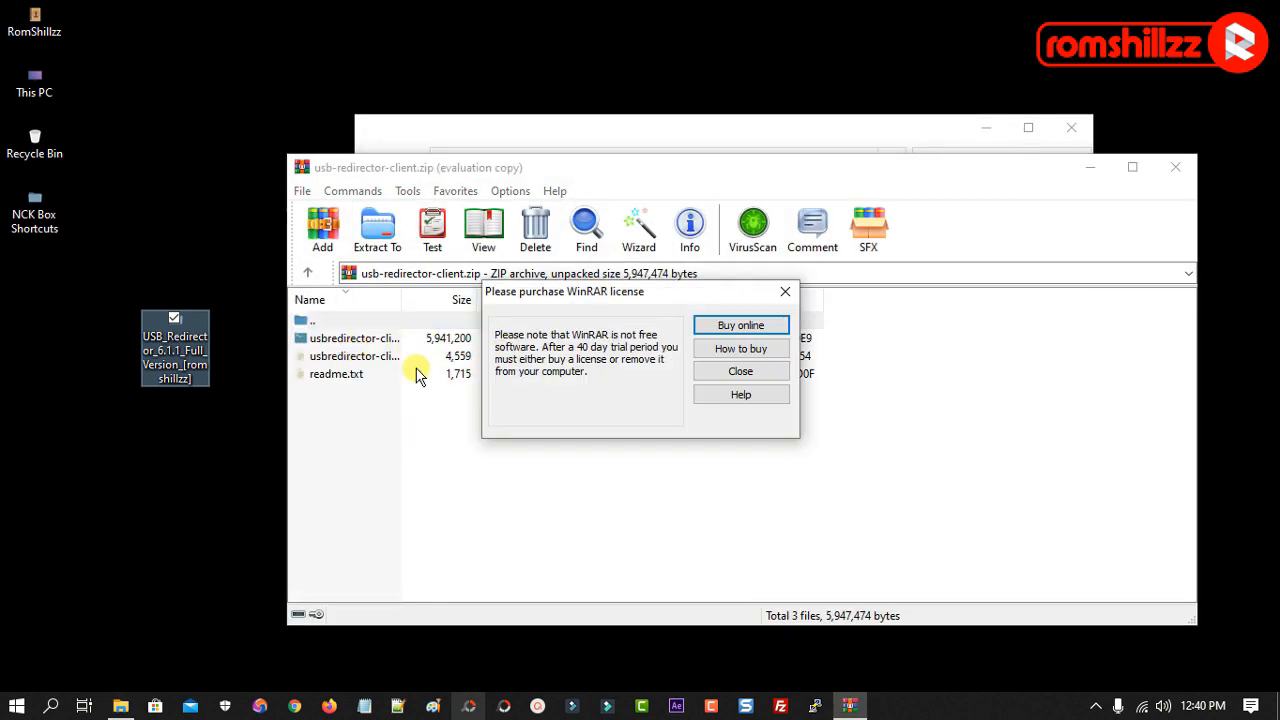
click(740, 371)
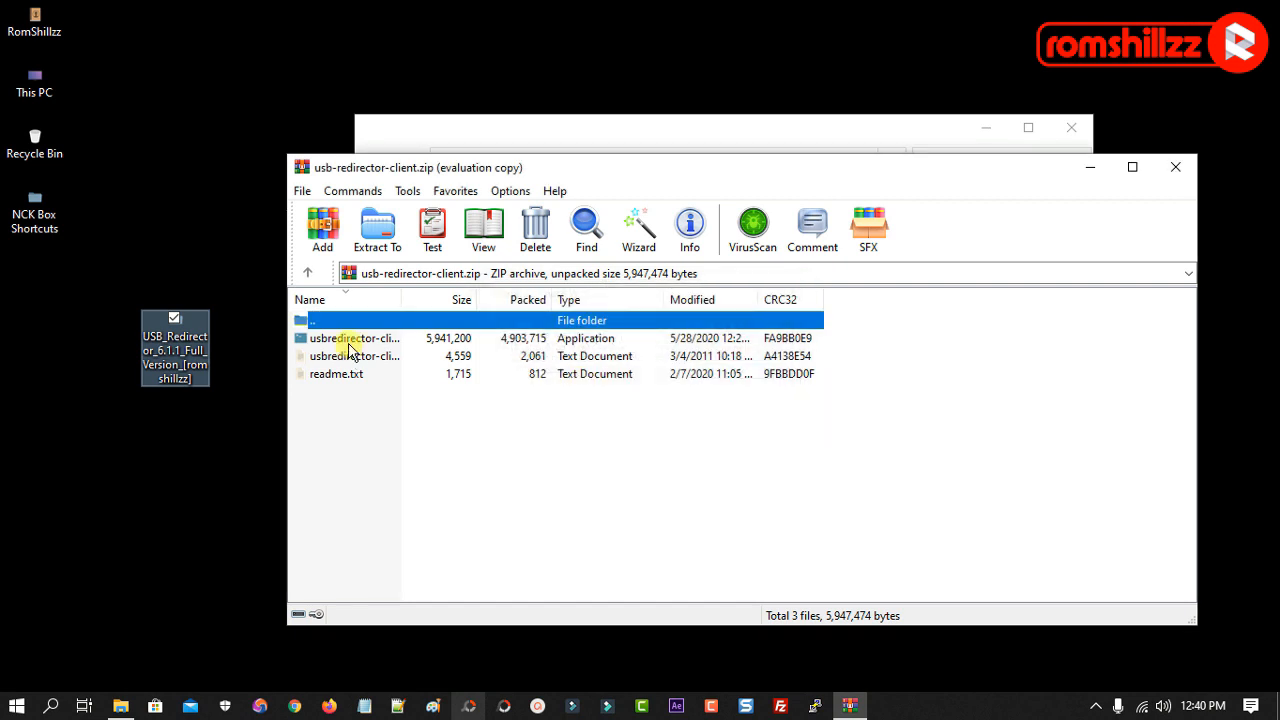
click(1181, 168)
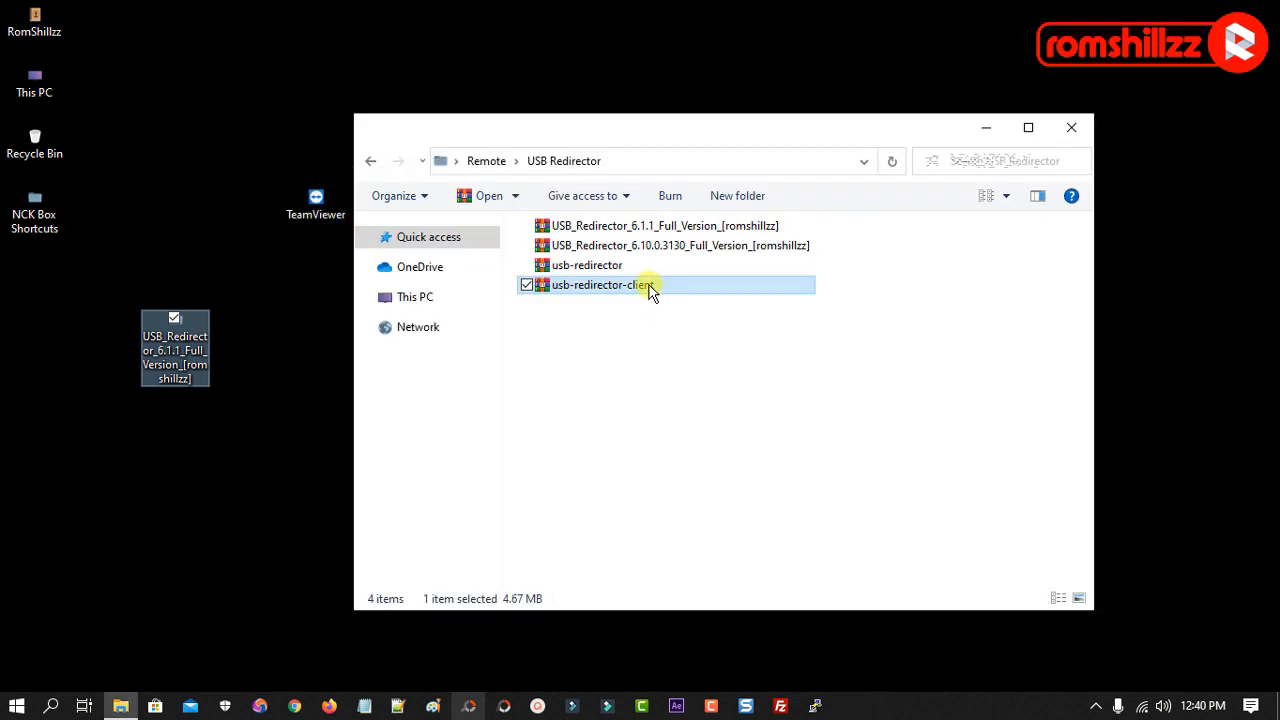
right_click(650, 287)
click(776, 198)
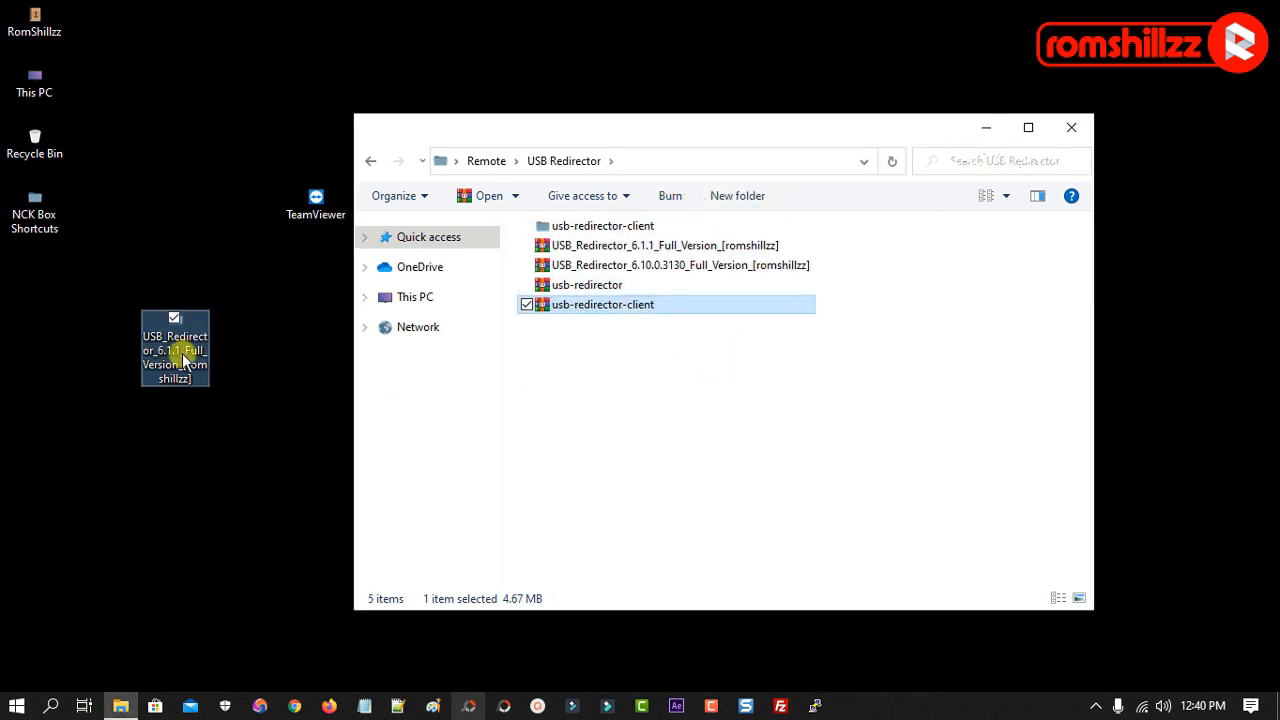
Move the extracted USB_Redirector_6.1.1_Full_Version_[romshillzz] folder from the desktop into the USB Redirector folder and open it
drag(183, 360, 654, 423)
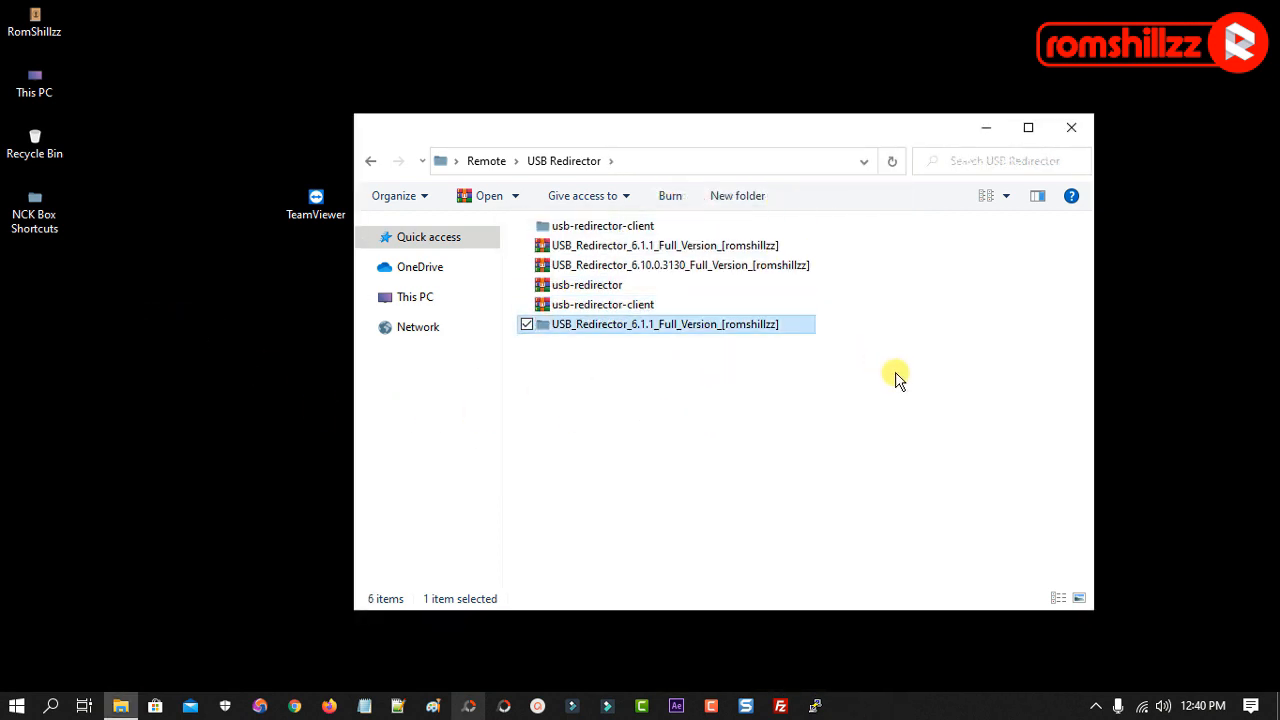
click(896, 379)
click(630, 328)
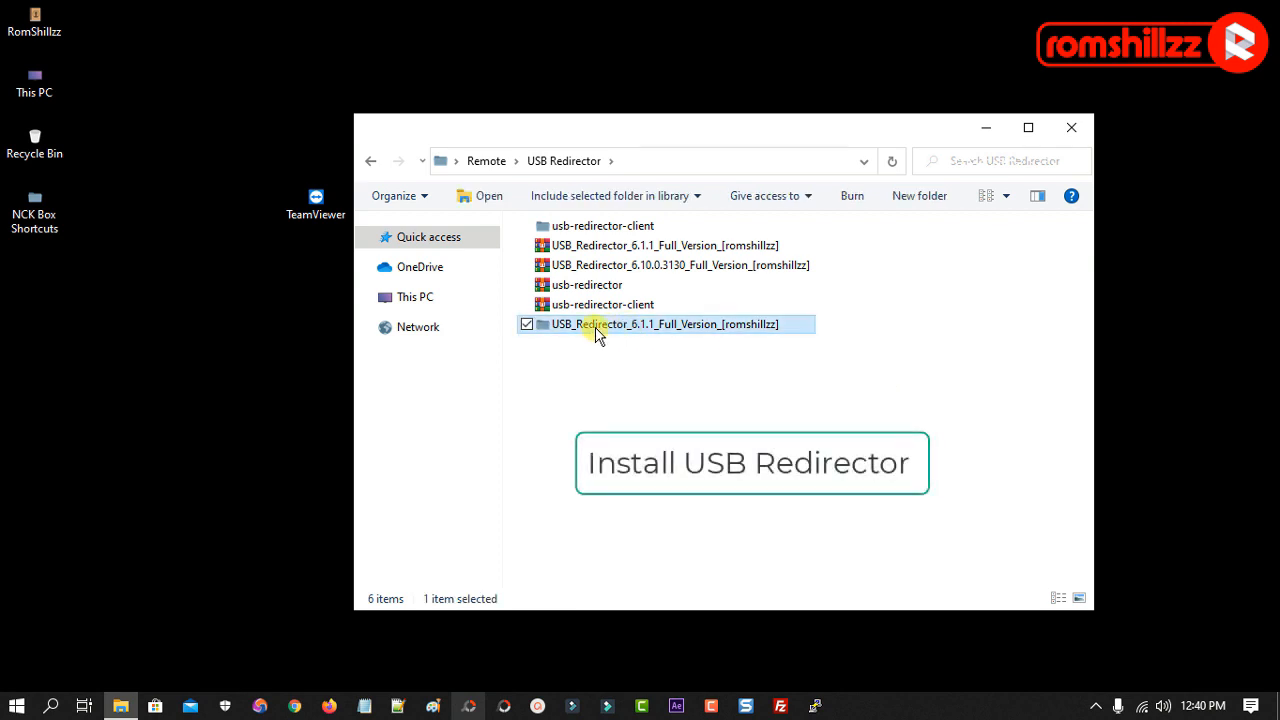
double_click(596, 330)
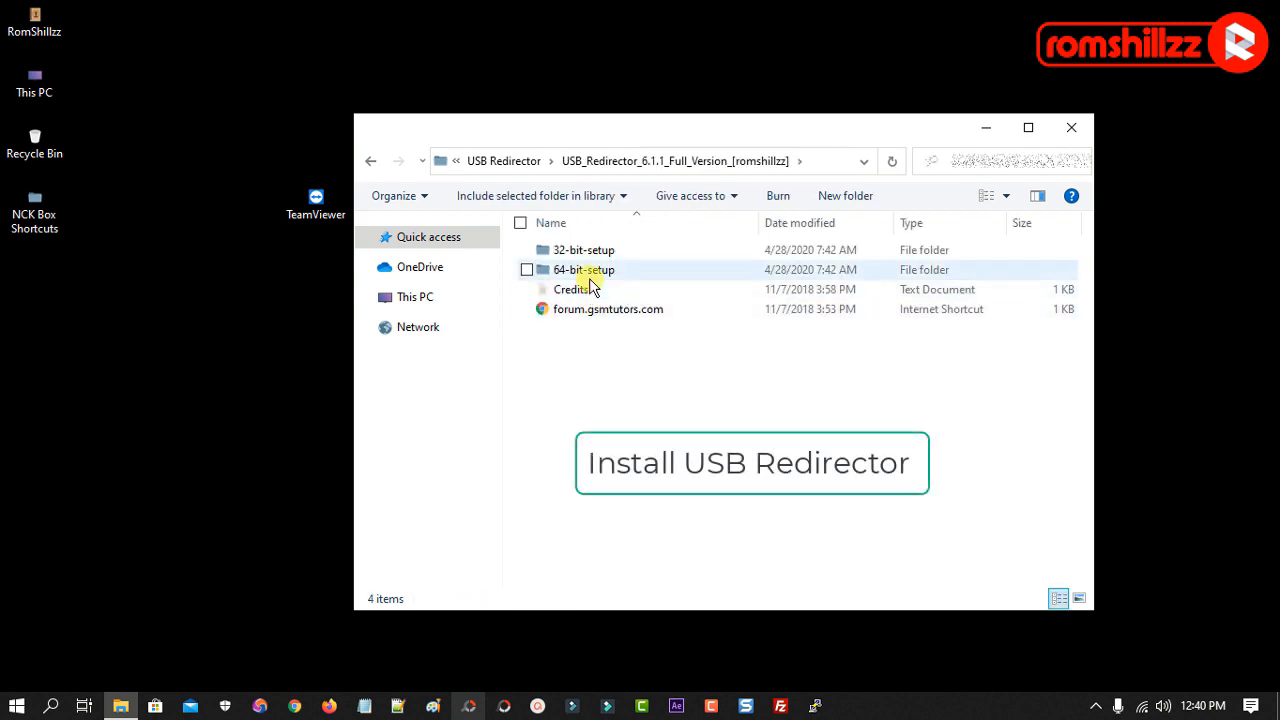
Launch the usbredirector_setup64 installer from the 64-bit-setup folder
click(566, 270)
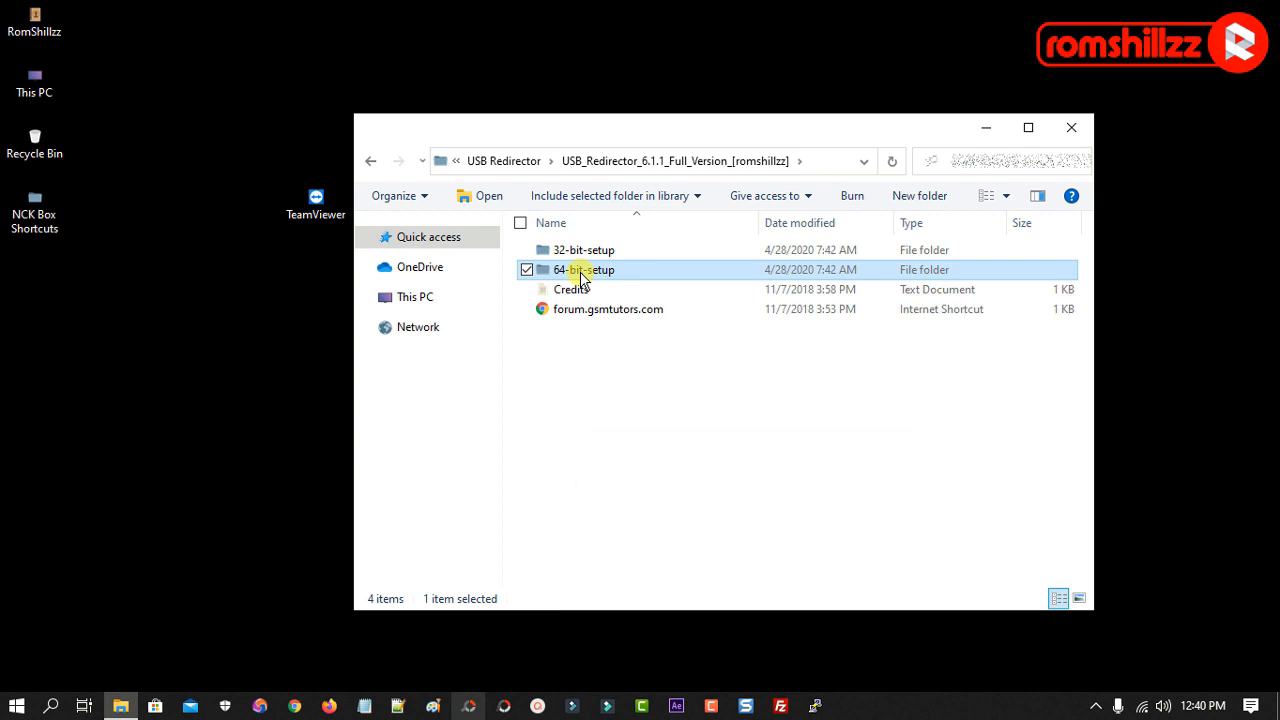
click(566, 270)
click(576, 253)
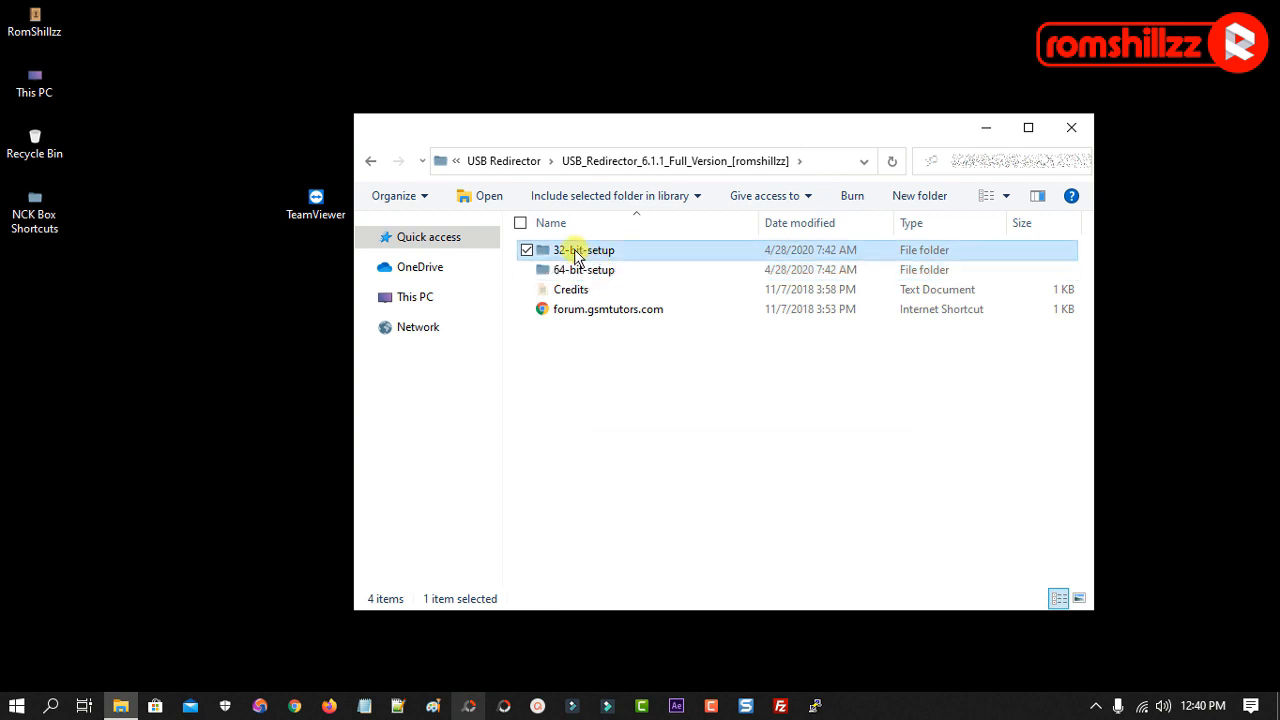
click(576, 254)
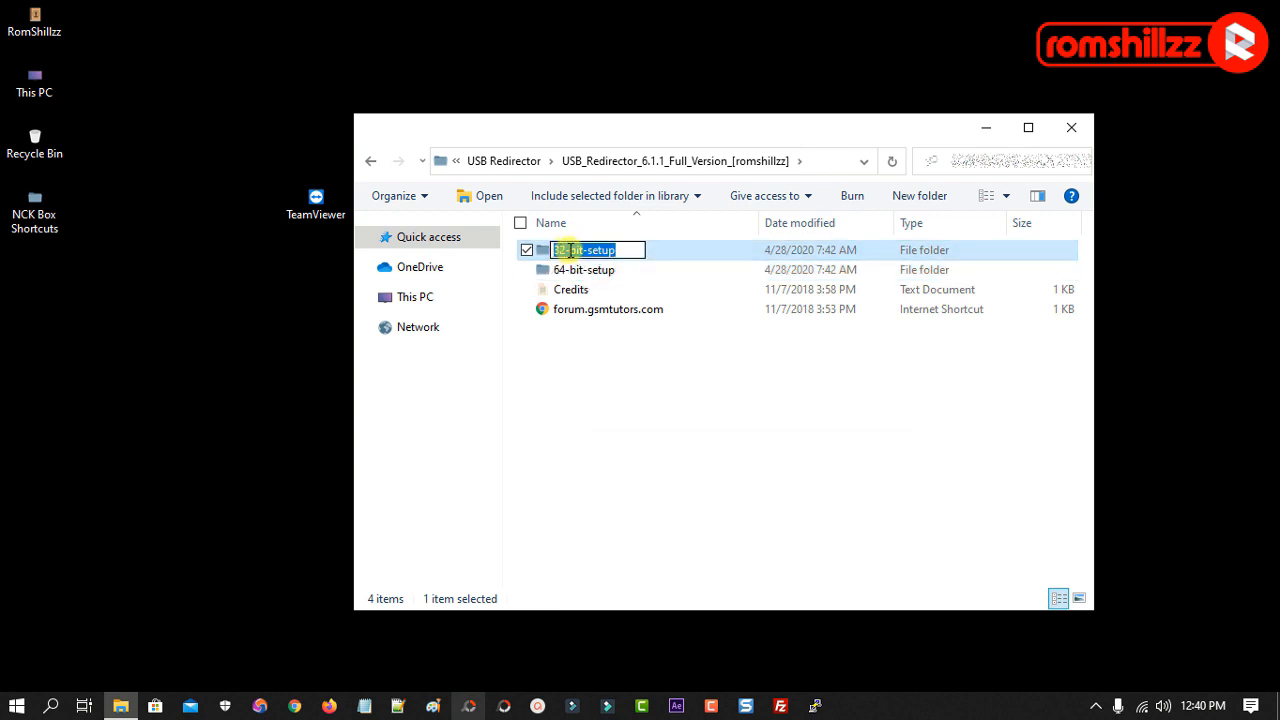
click(592, 276)
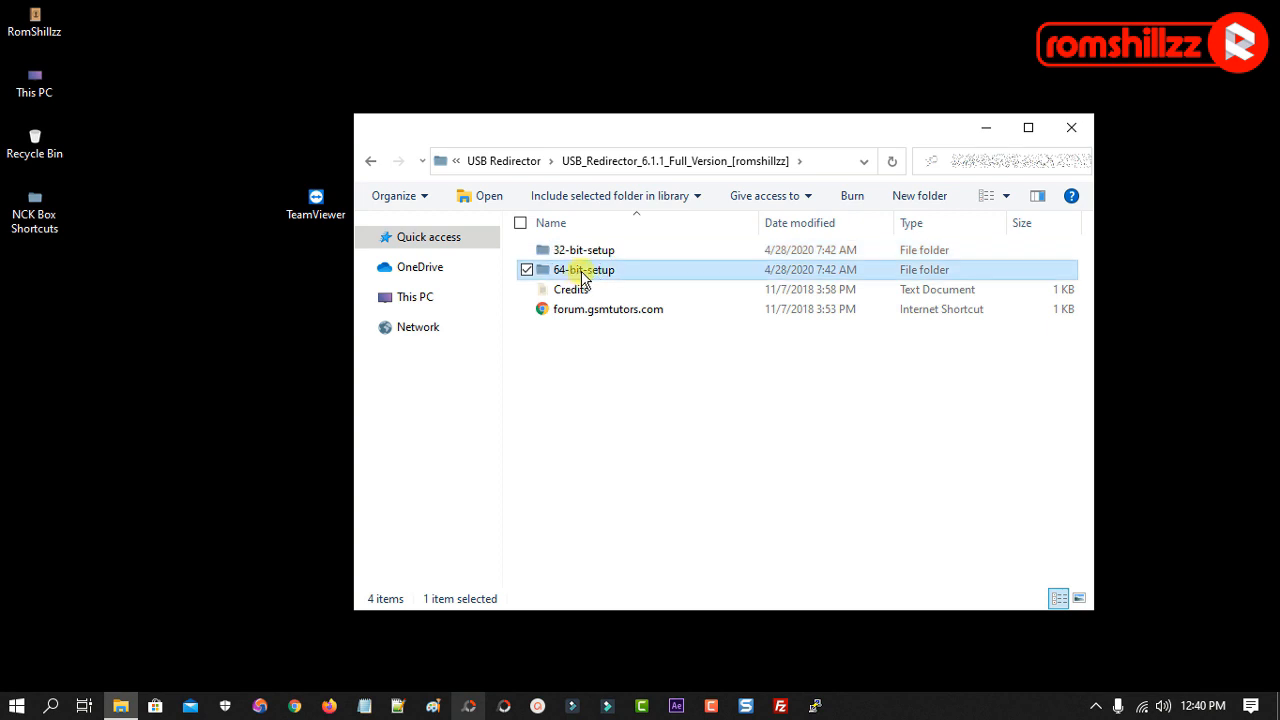
double_click(583, 272)
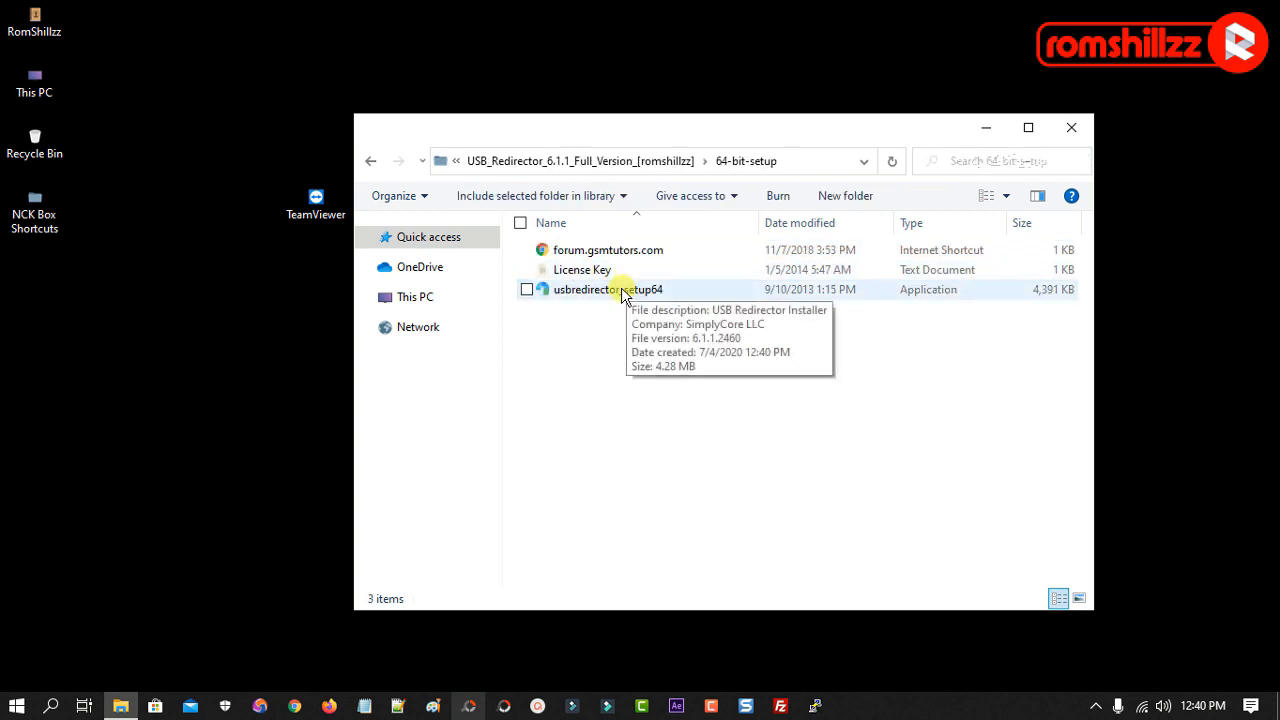
click(585, 292)
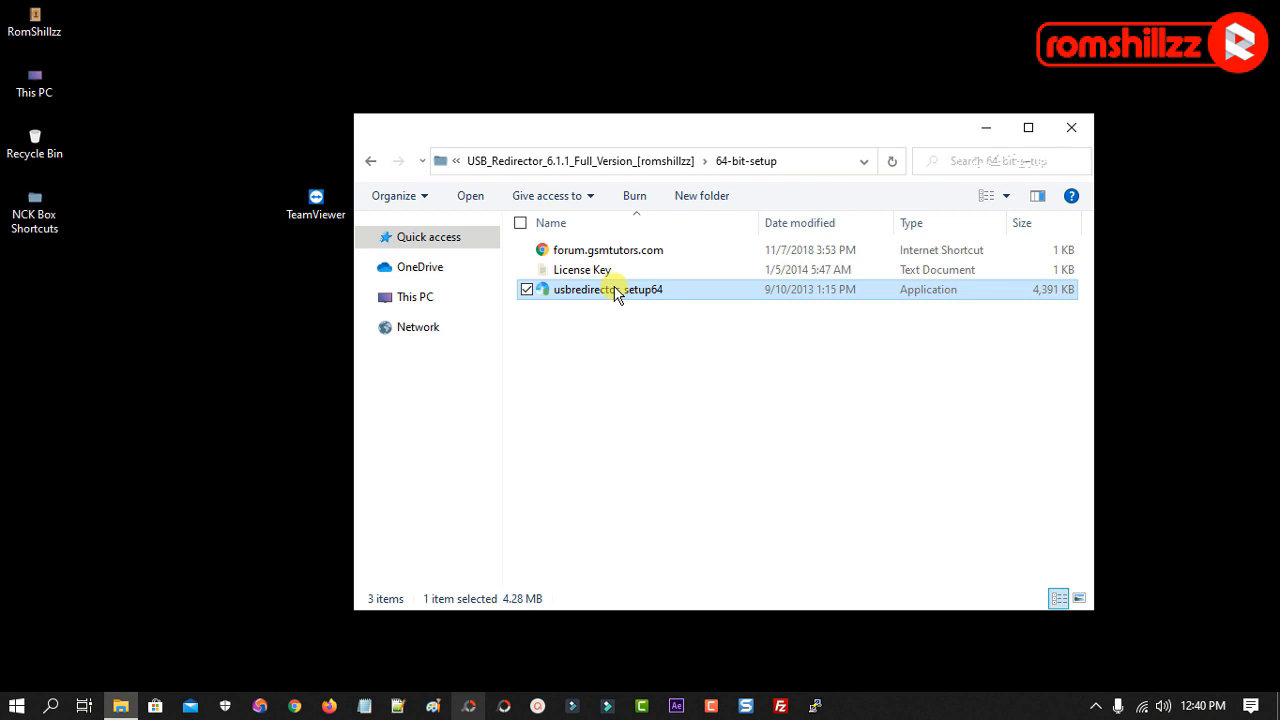
double_click(615, 290)
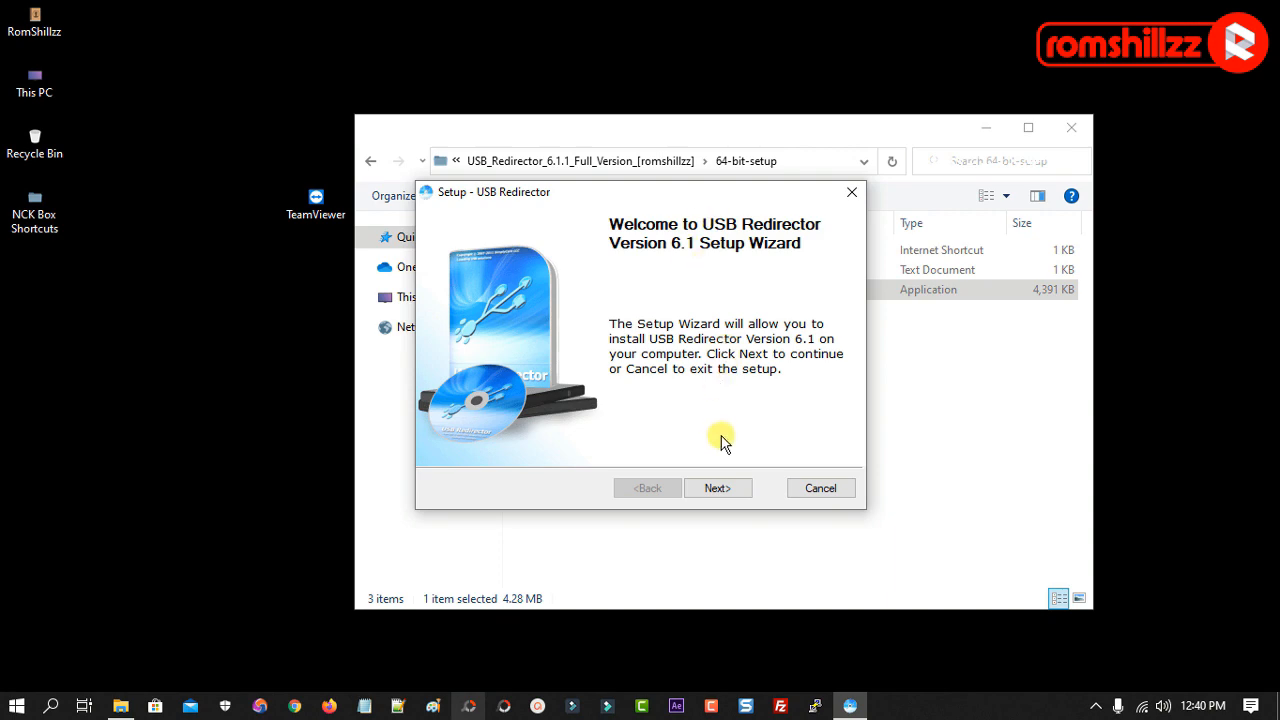
Accept the USB Redirector license agreement and keep the default destination and Start Menu folder
click(716, 487)
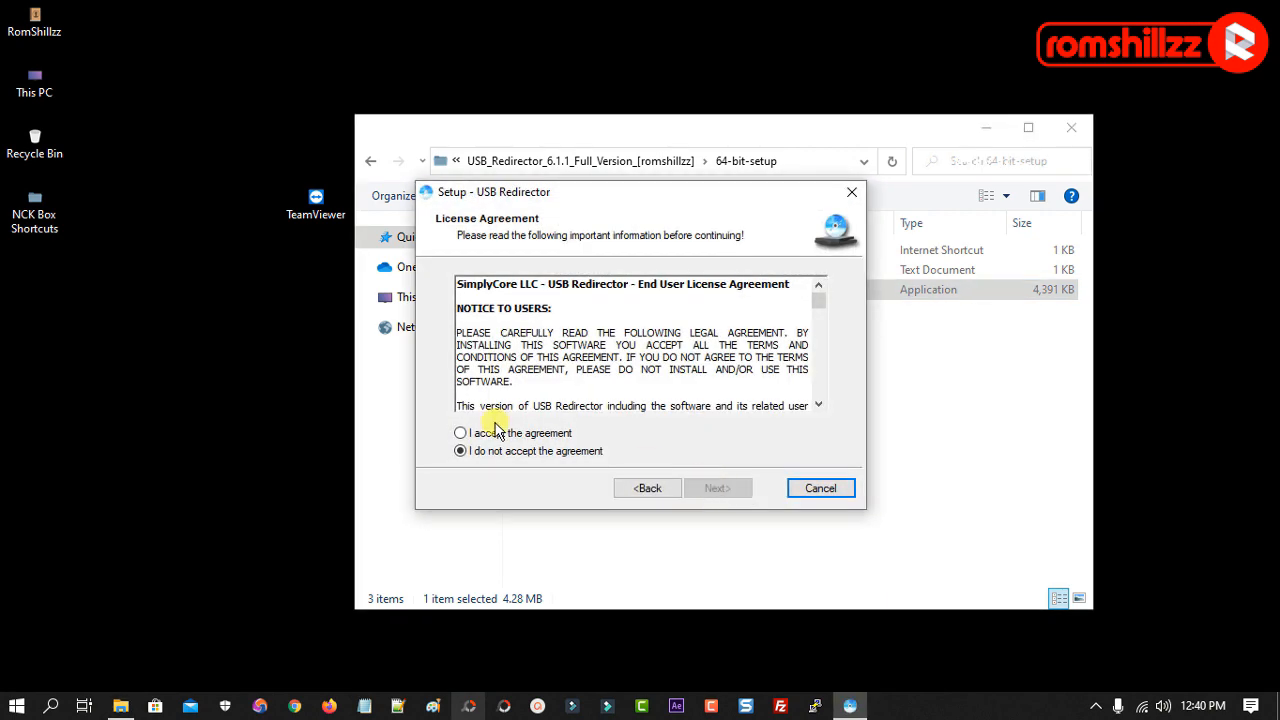
click(495, 434)
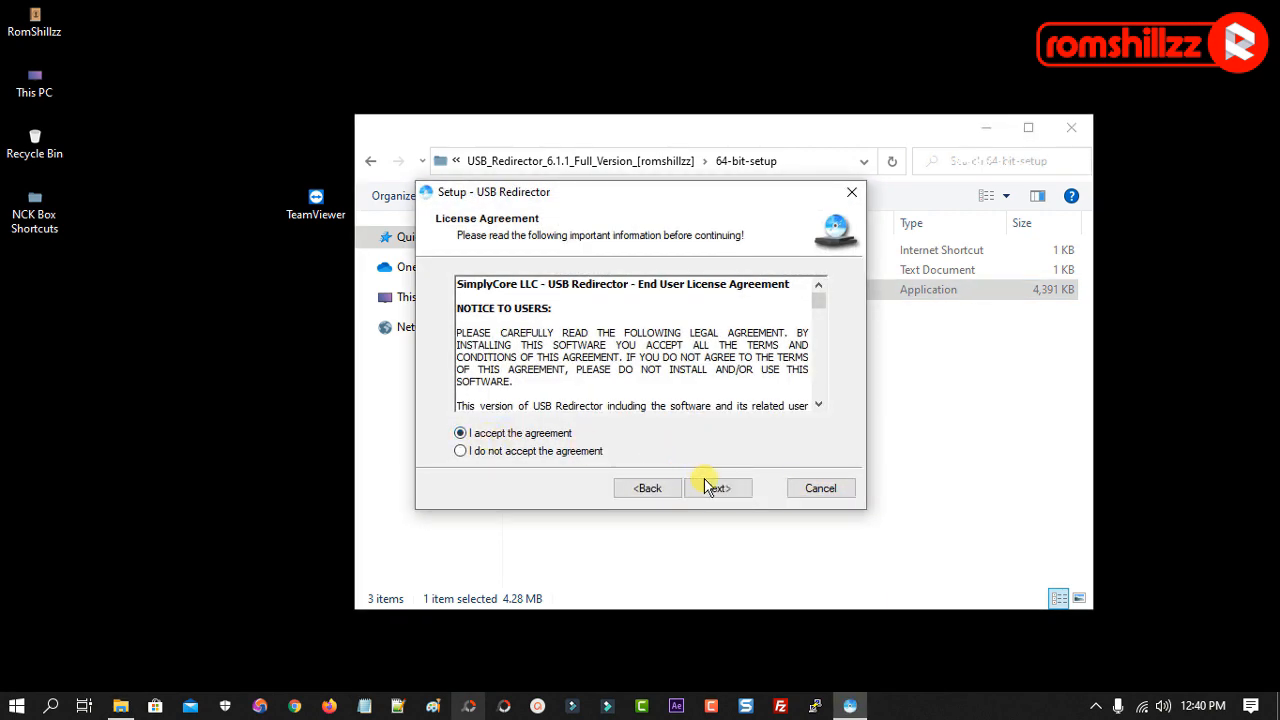
click(705, 484)
click(719, 488)
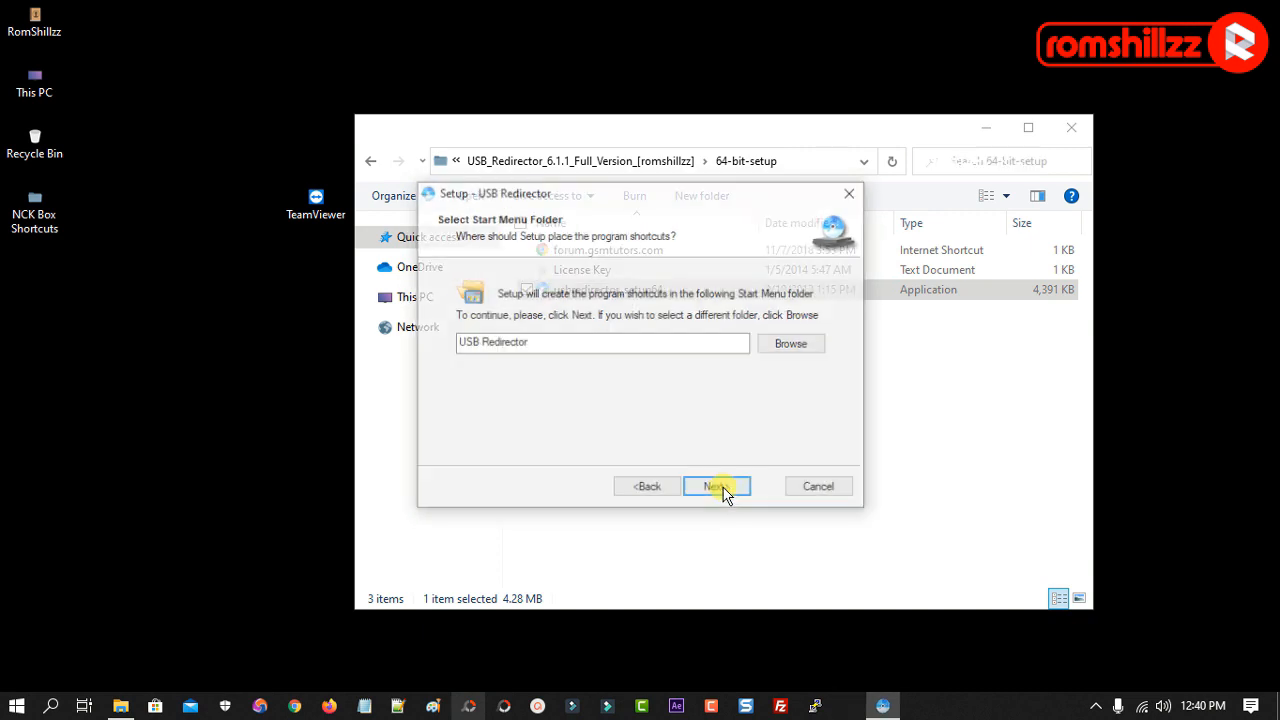
click(719, 488)
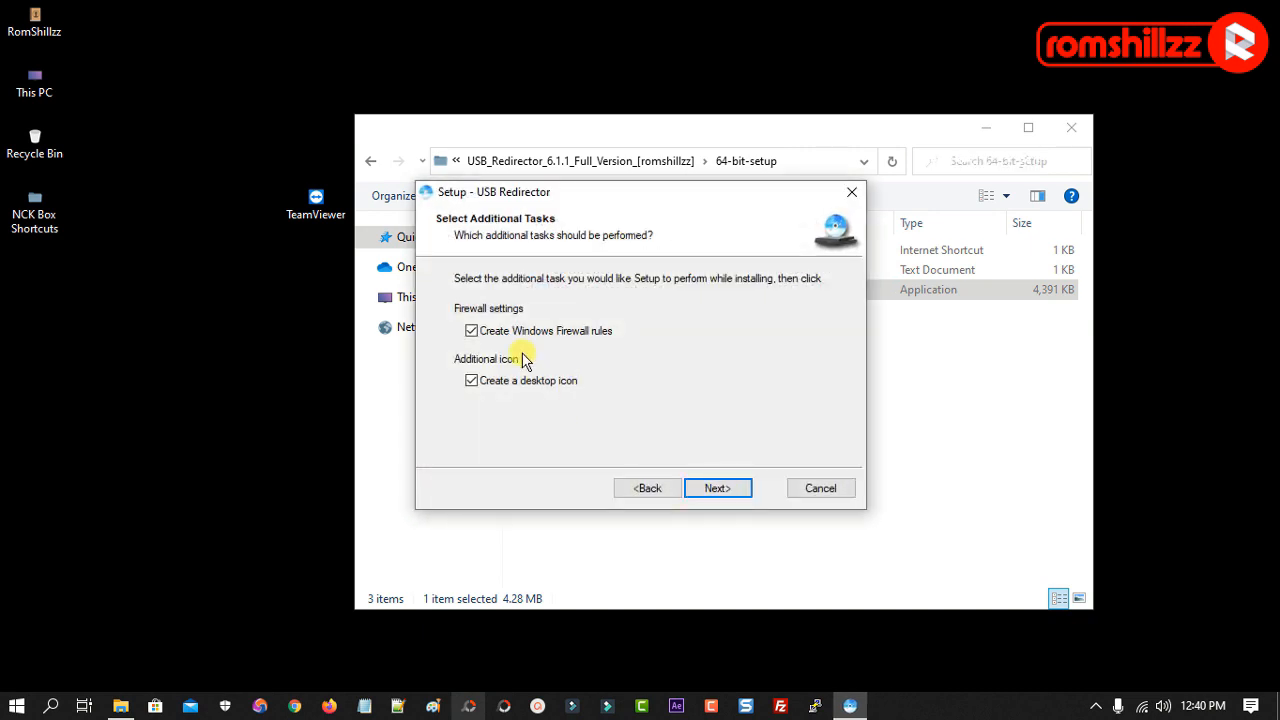
Install USB Redirector with firewall rules and a desktop icon, and finish setup without launching it or opening the Quick start page
click(720, 489)
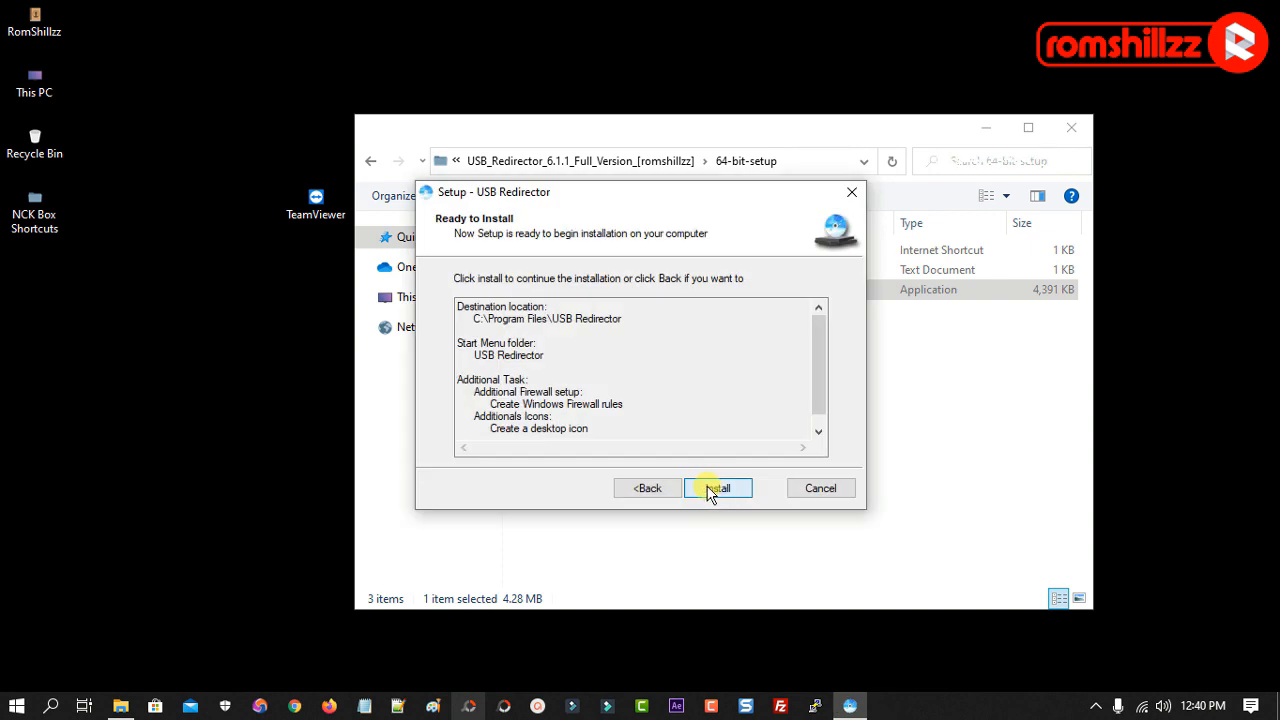
click(712, 489)
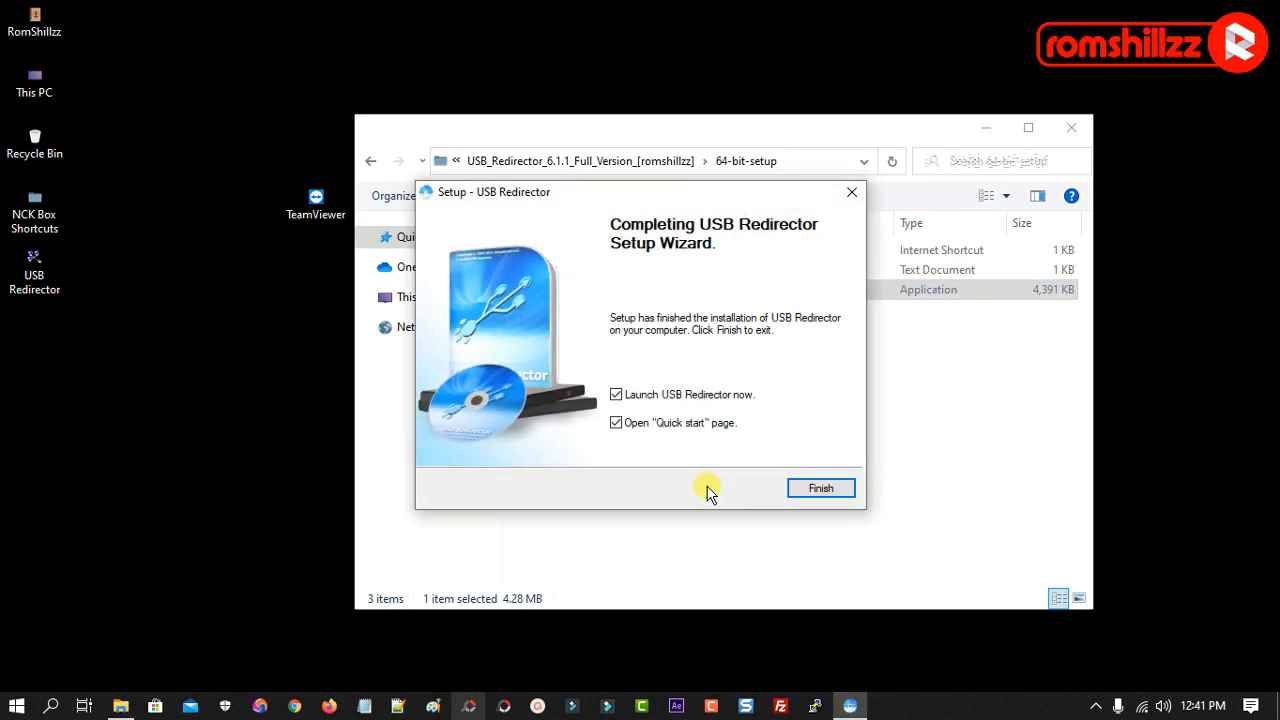
click(616, 396)
click(818, 488)
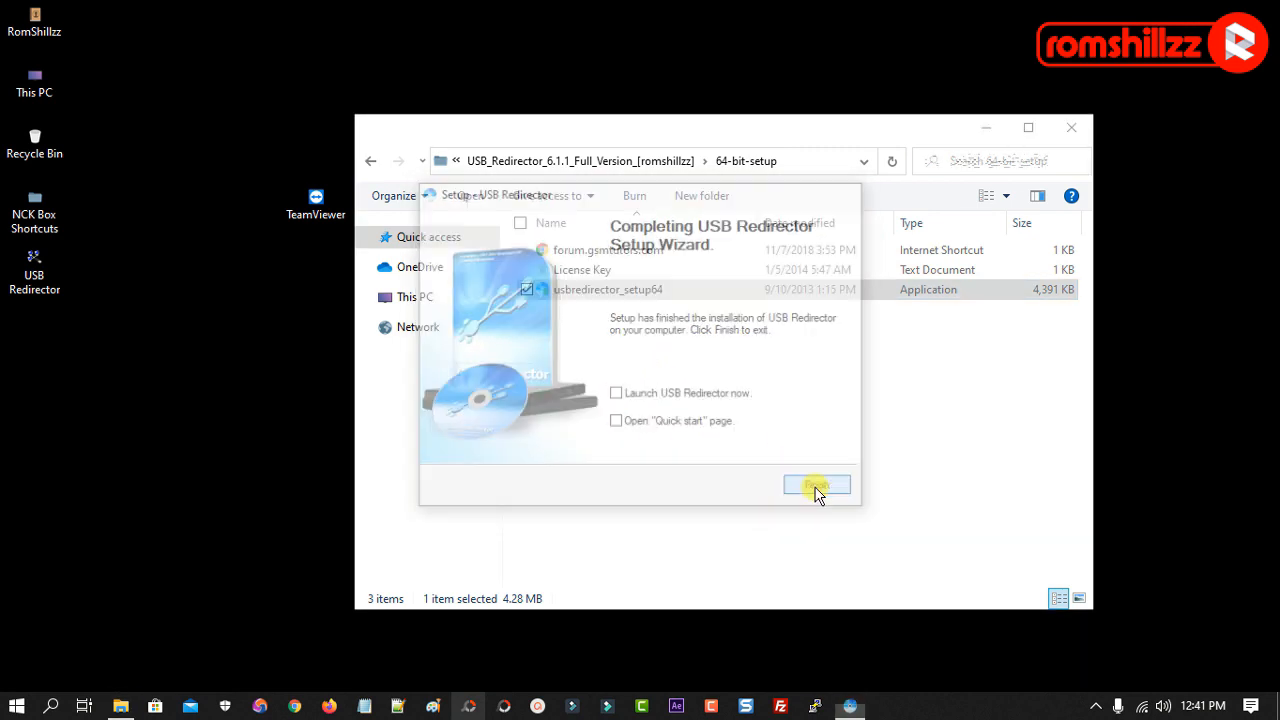
Launch the usbredirector-client-setup installer from the usb-redirector-client folder inside the USB Redirector folder
click(370, 161)
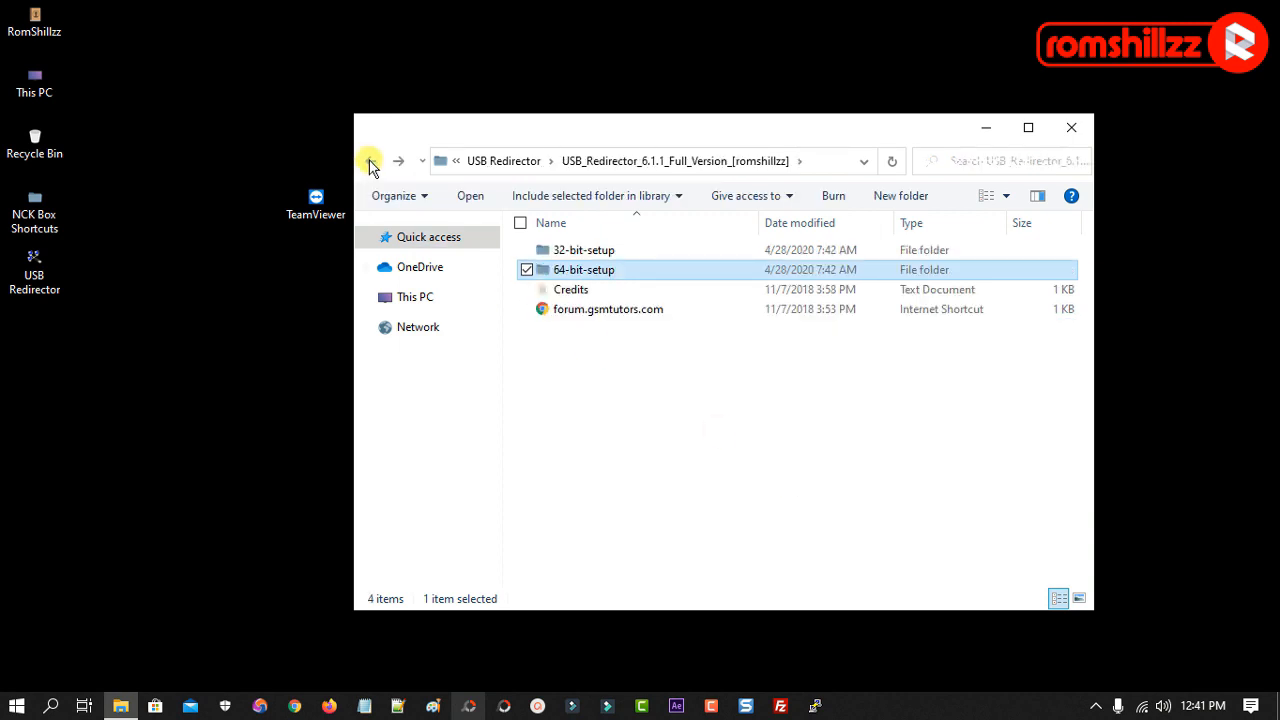
click(370, 161)
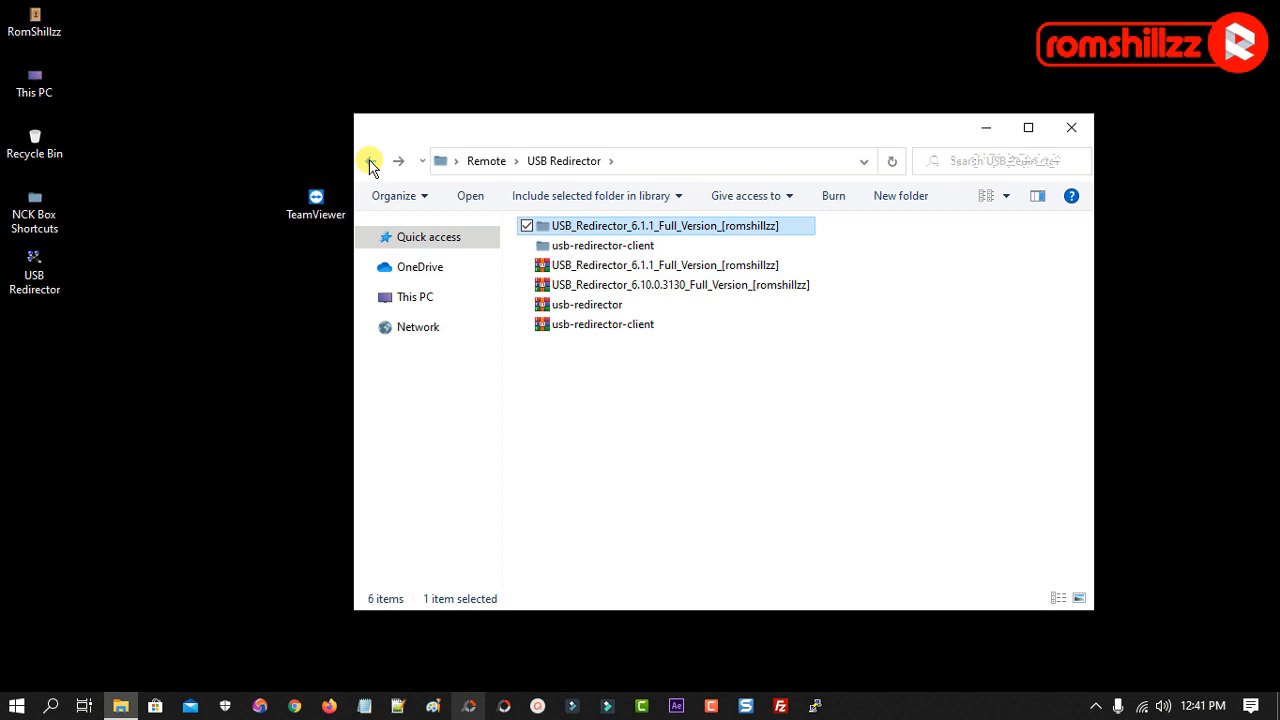
click(579, 249)
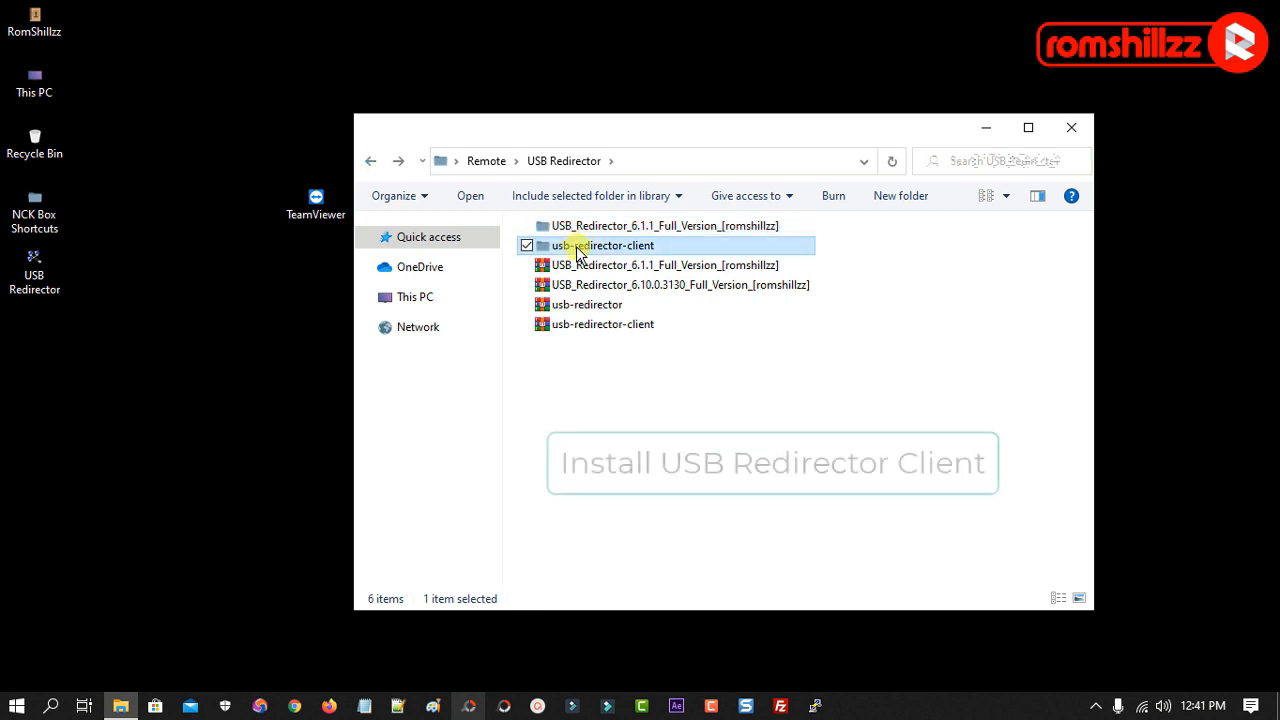
double_click(579, 249)
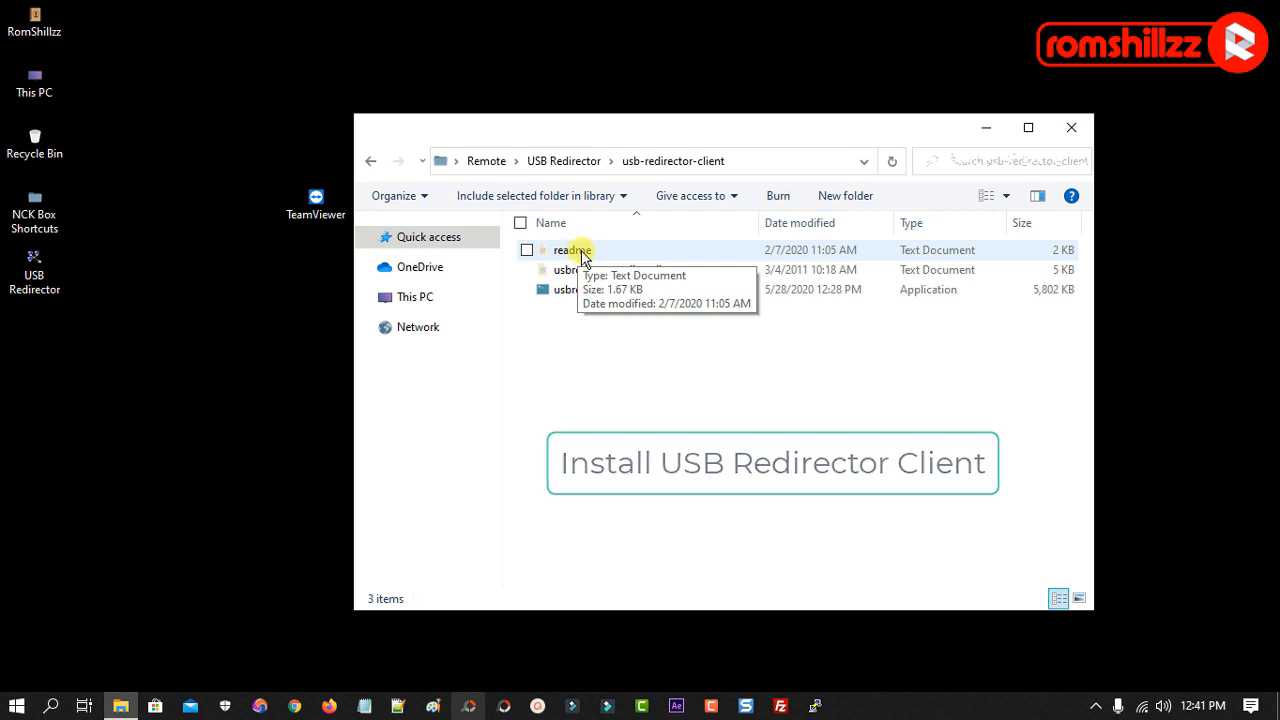
click(576, 296)
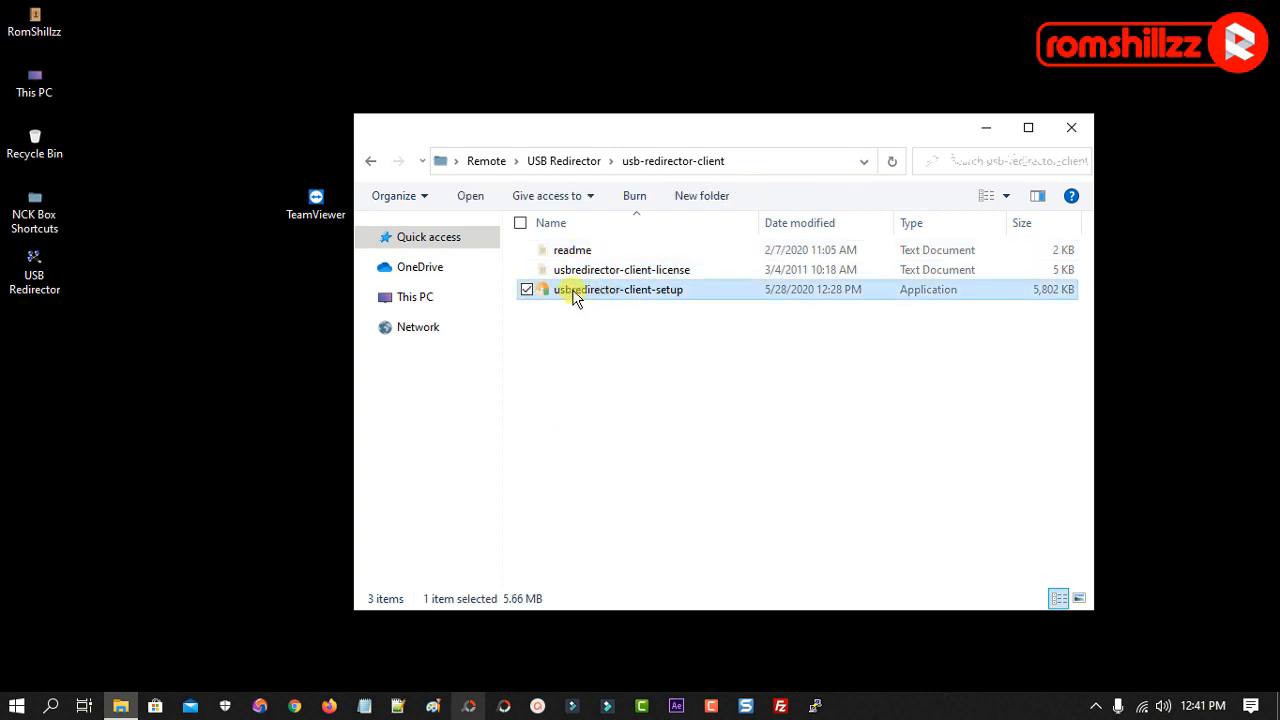
double_click(576, 292)
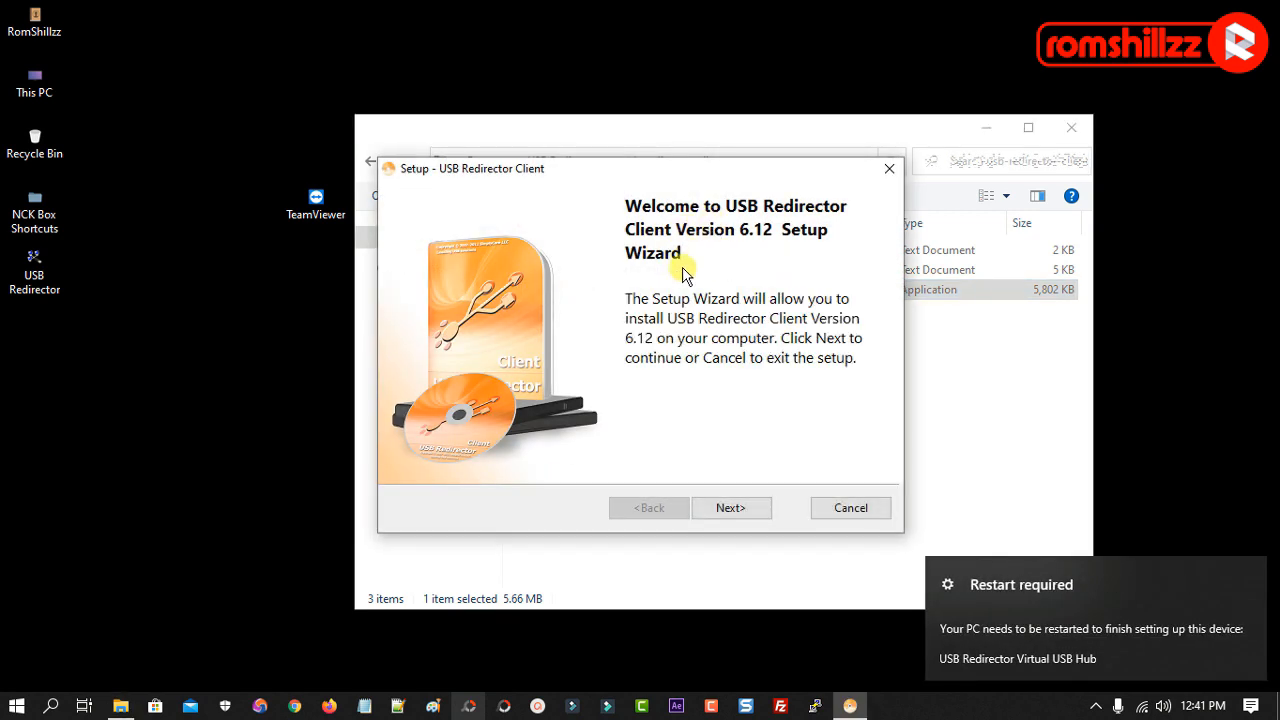
Accept the USB Redirector Client license agreement and keep the default destination and Start Menu folder
click(743, 516)
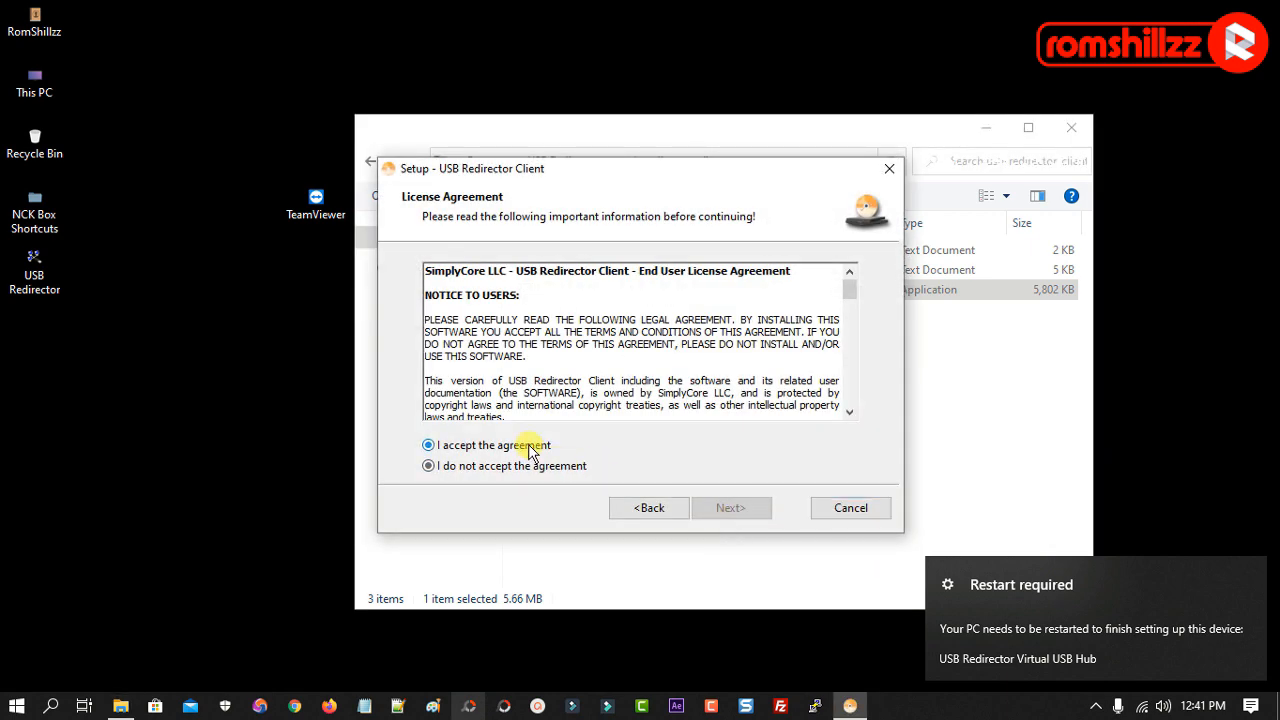
click(528, 448)
click(726, 511)
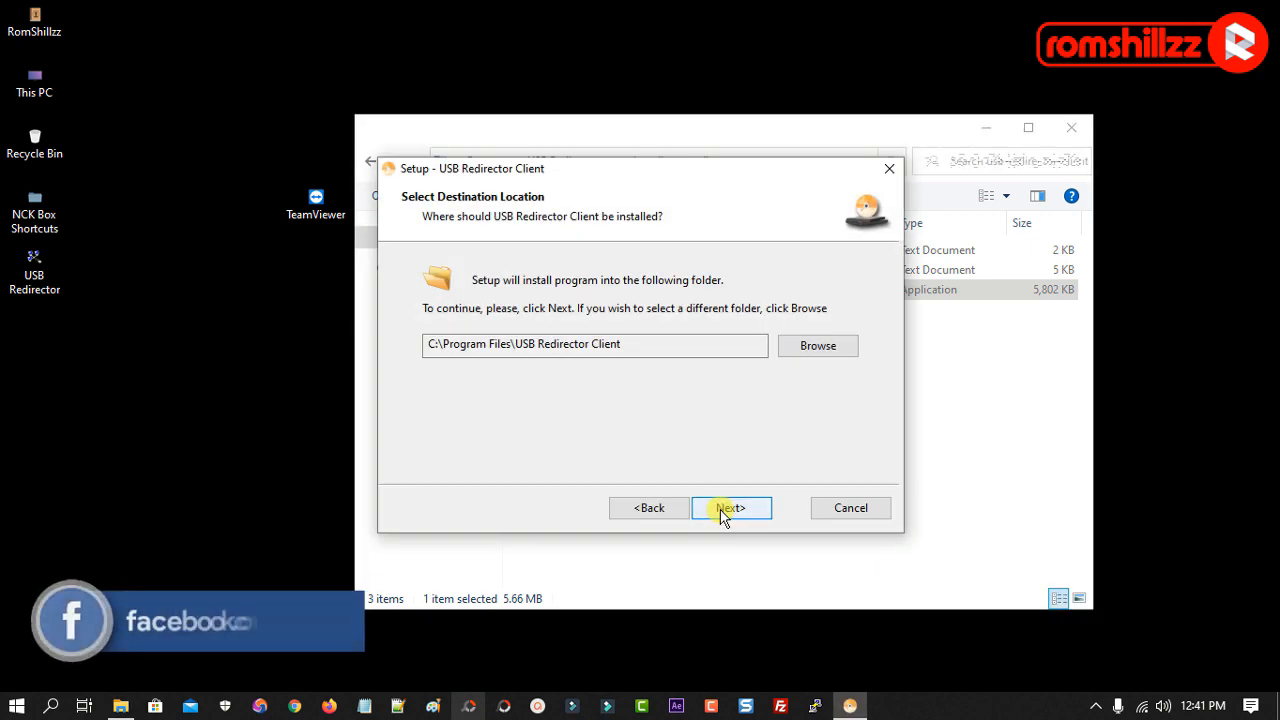
click(726, 511)
click(726, 511)
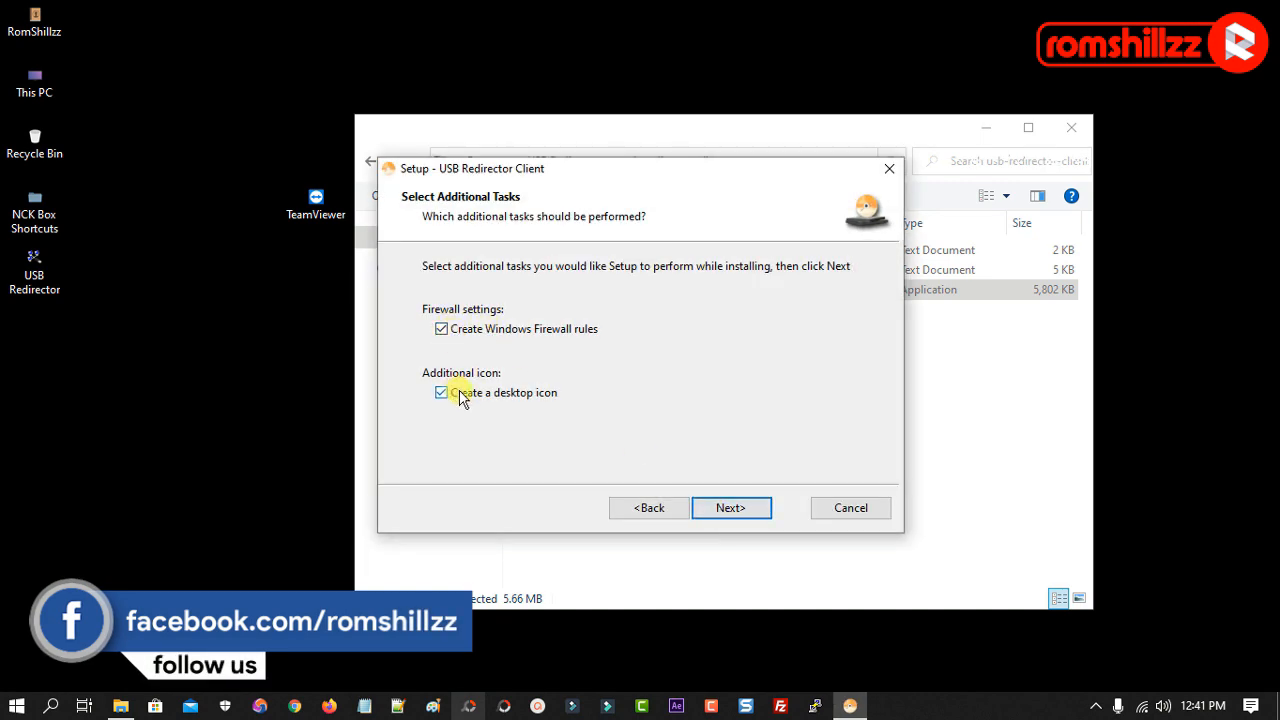
Install USB Redirector Client with firewall rules and a desktop icon, and finish setup without launching it or opening the Quick Start page
click(733, 510)
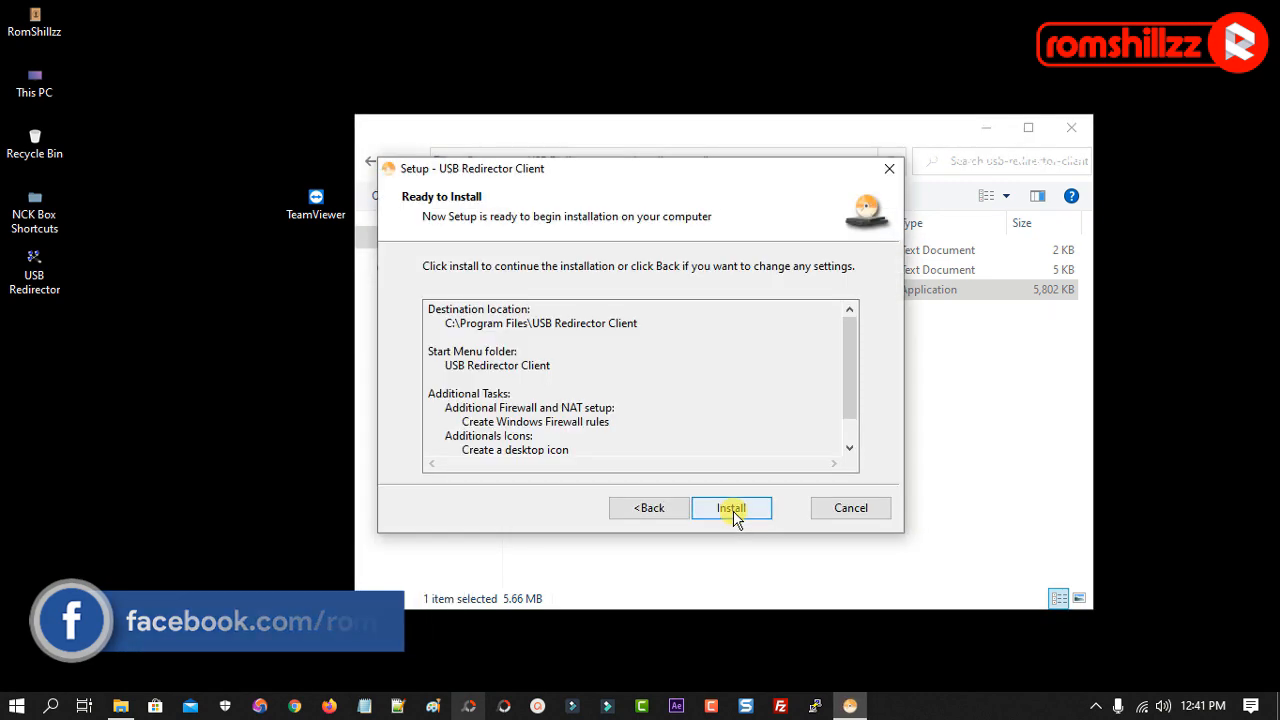
click(733, 510)
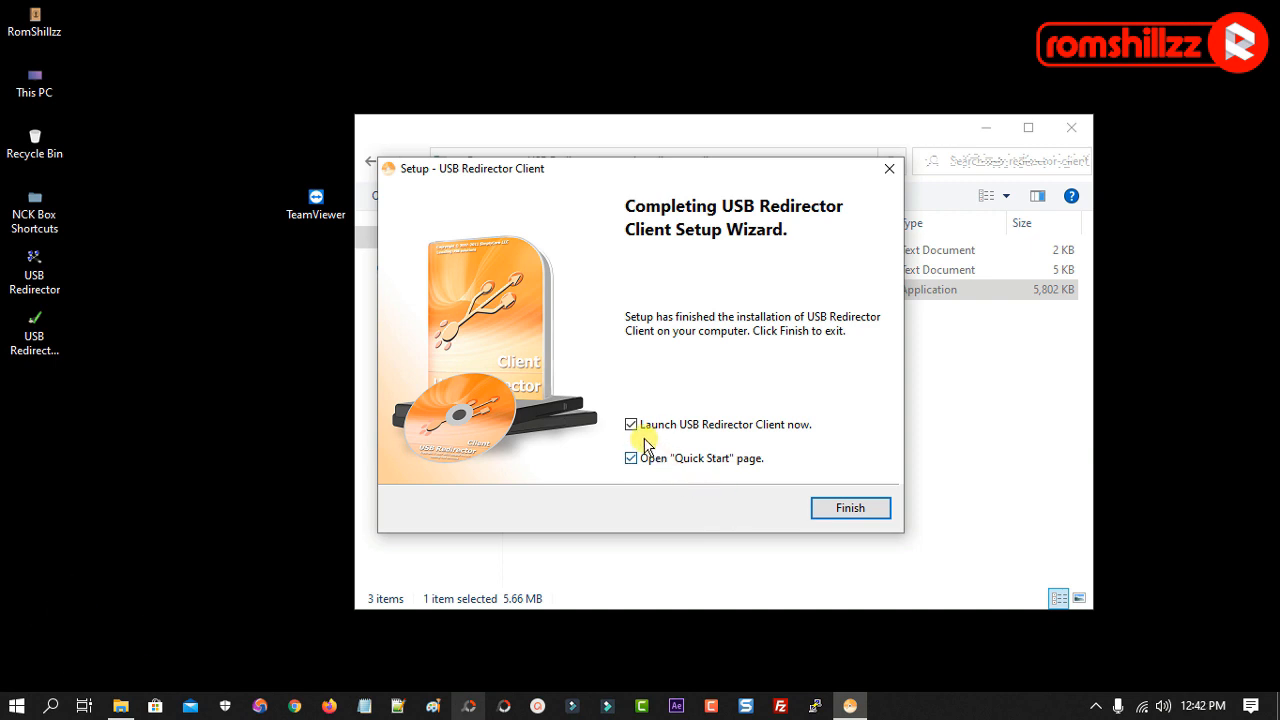
click(631, 459)
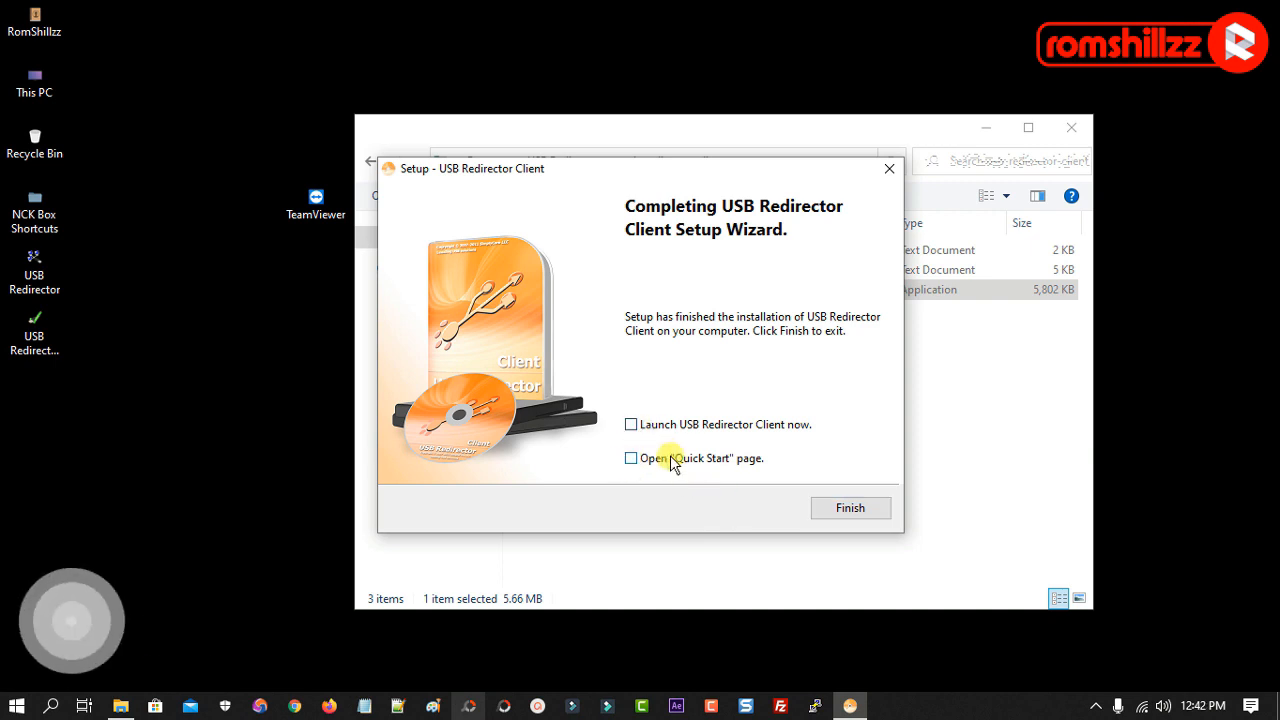
click(849, 510)
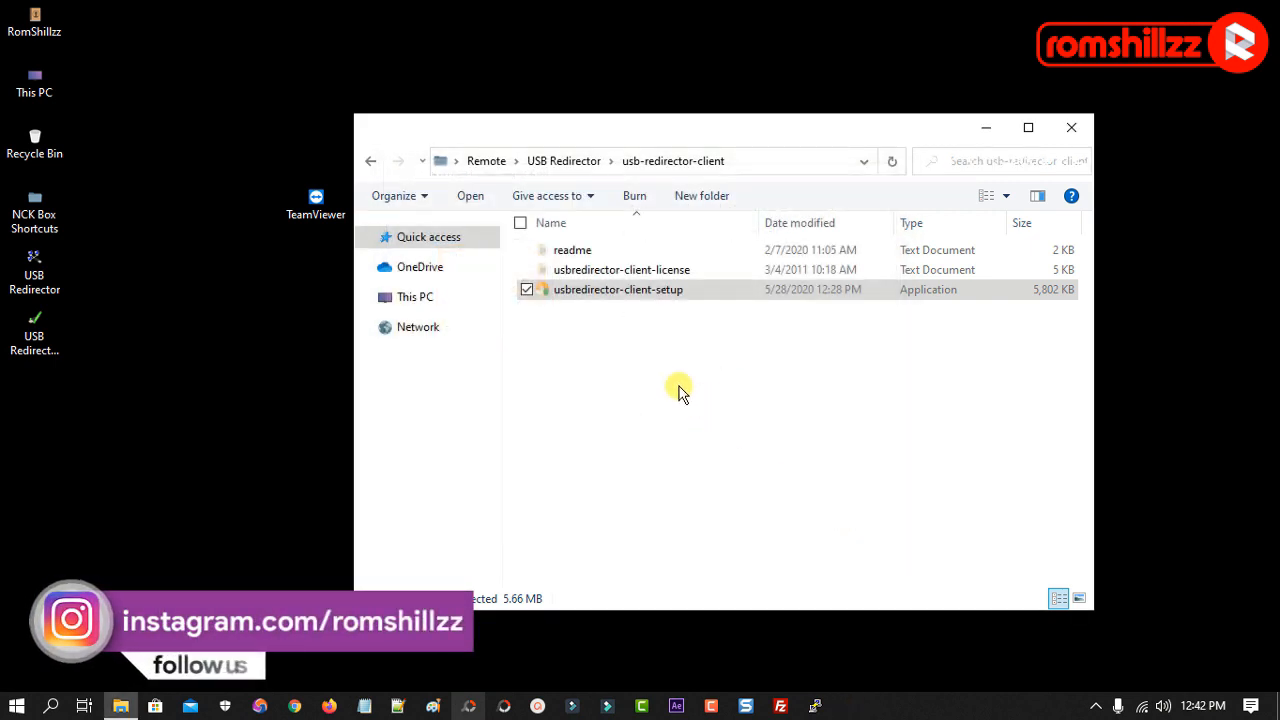
Return to the USB Redirector folder, launch USB Redirector from the desktop and move its window aside to reach the folder behind it
click(537, 162)
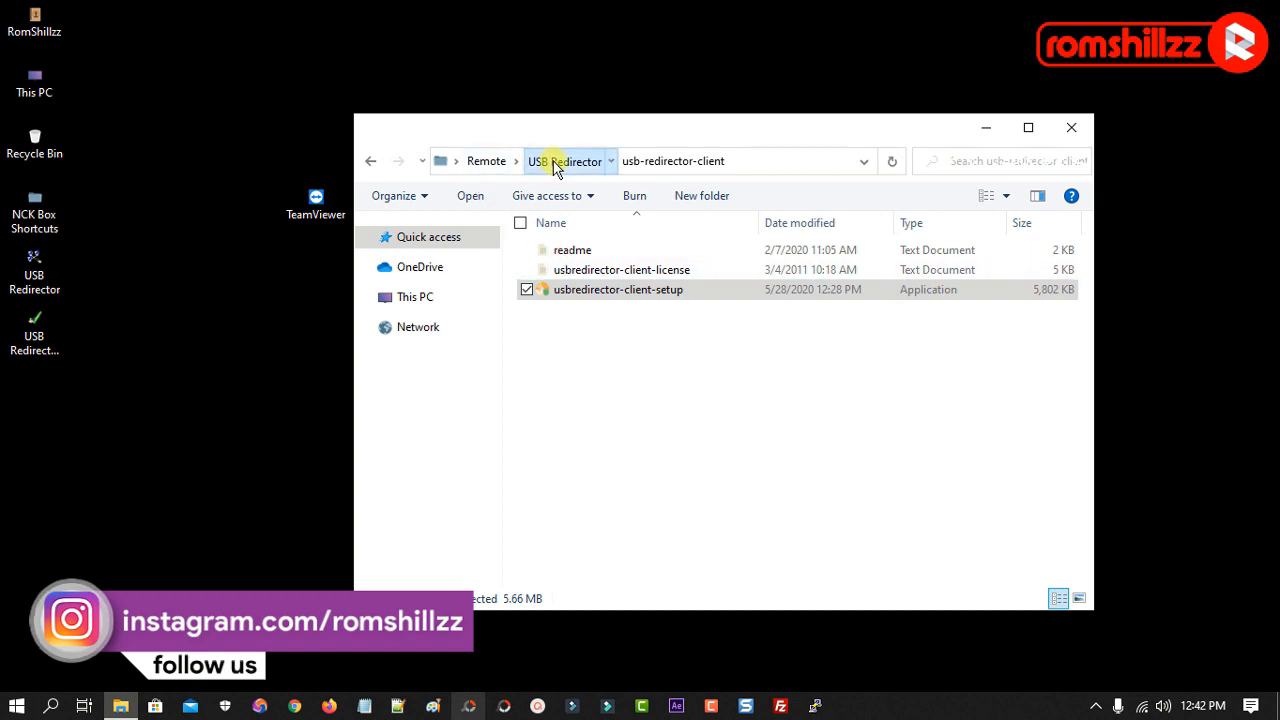
click(40, 286)
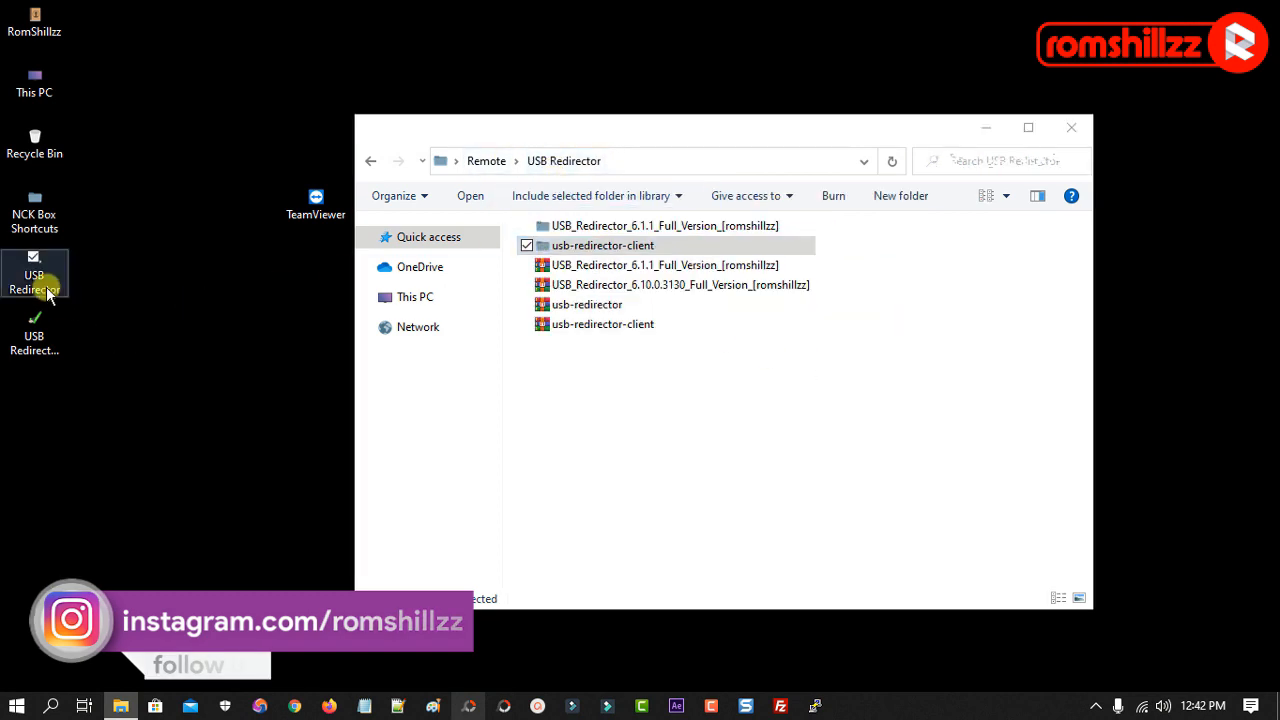
double_click(40, 286)
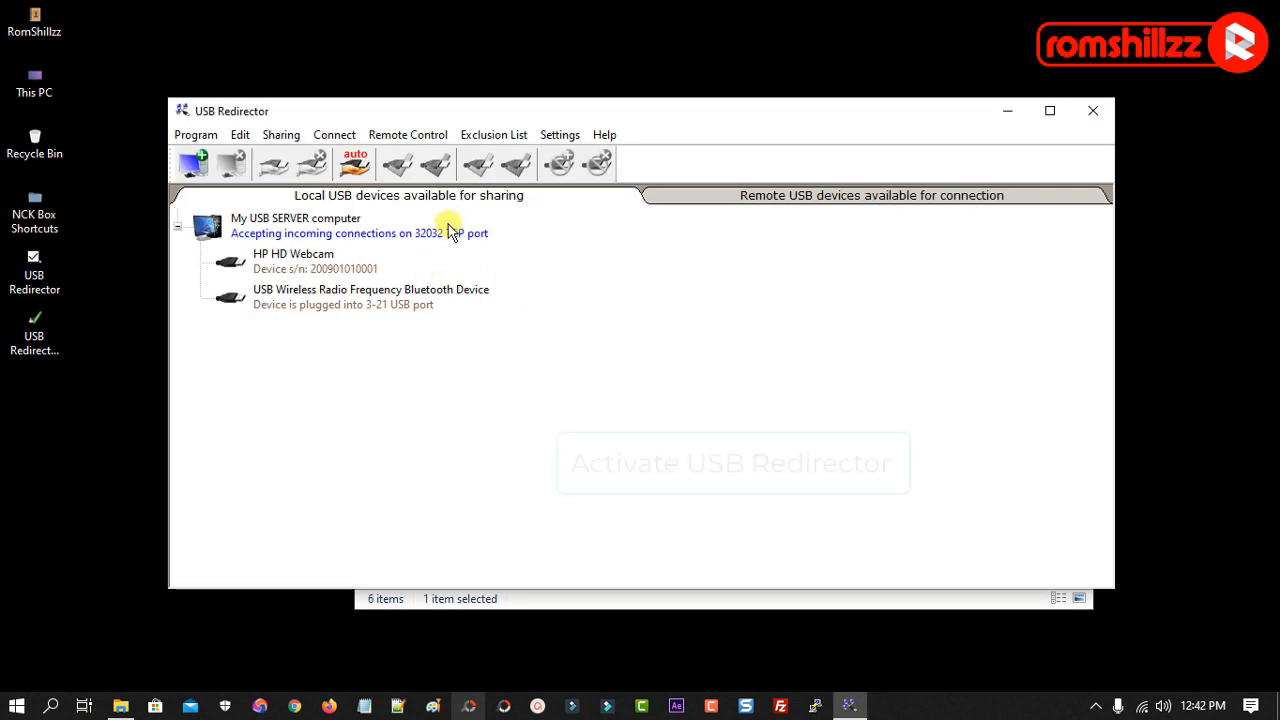
drag(809, 126, 707, 128)
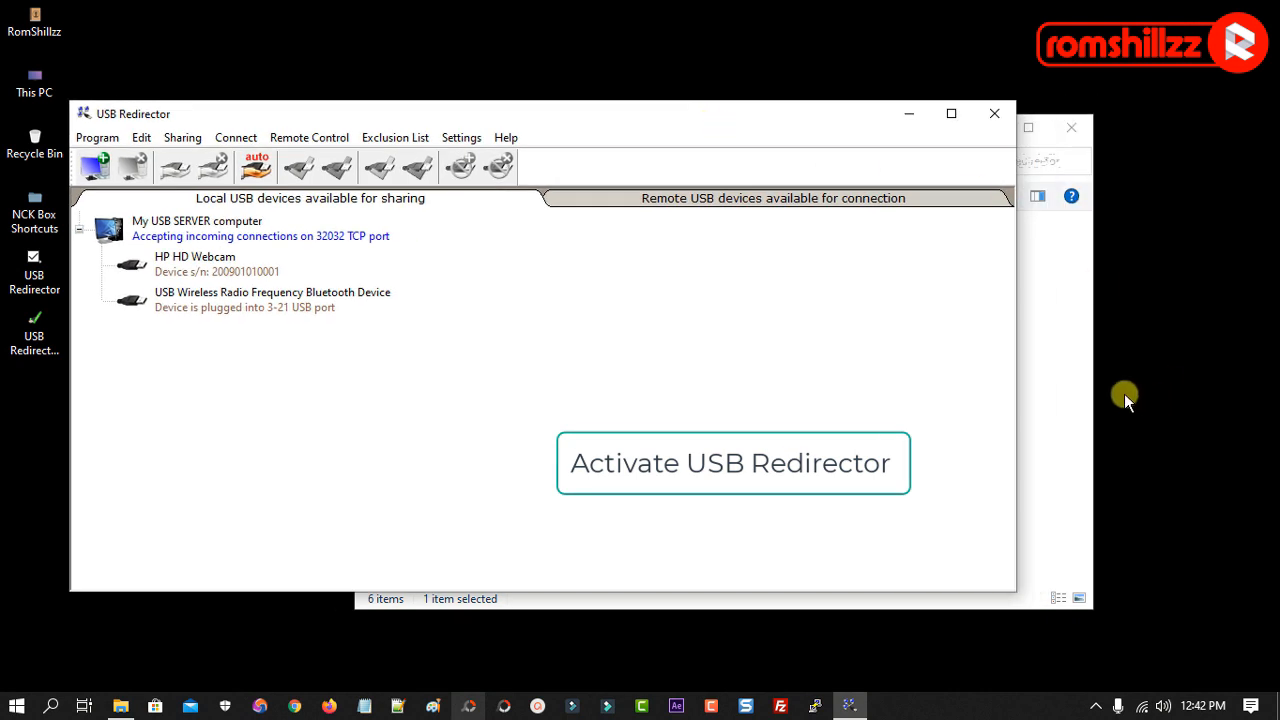
Open the License Key text file in the 64-bit-setup folder of USB_Redirector_6.1.1_Full_Version_[romshillzz]
click(1090, 392)
click(651, 228)
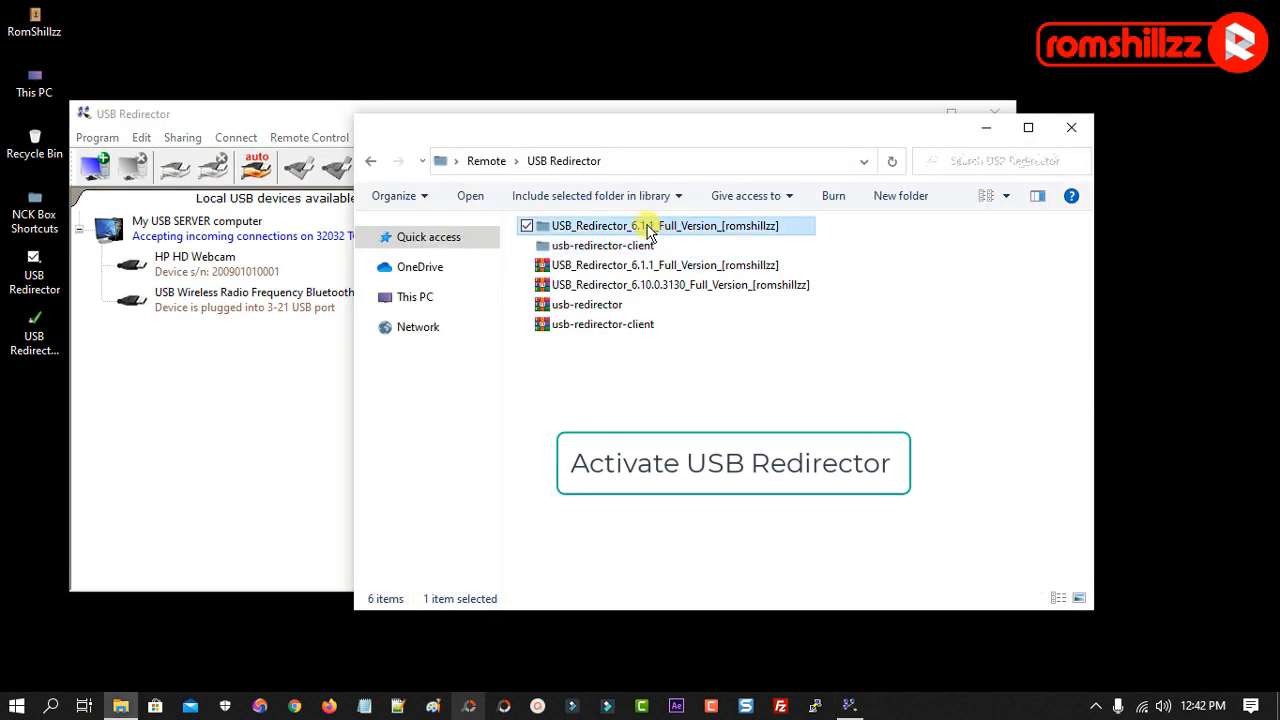
double_click(648, 228)
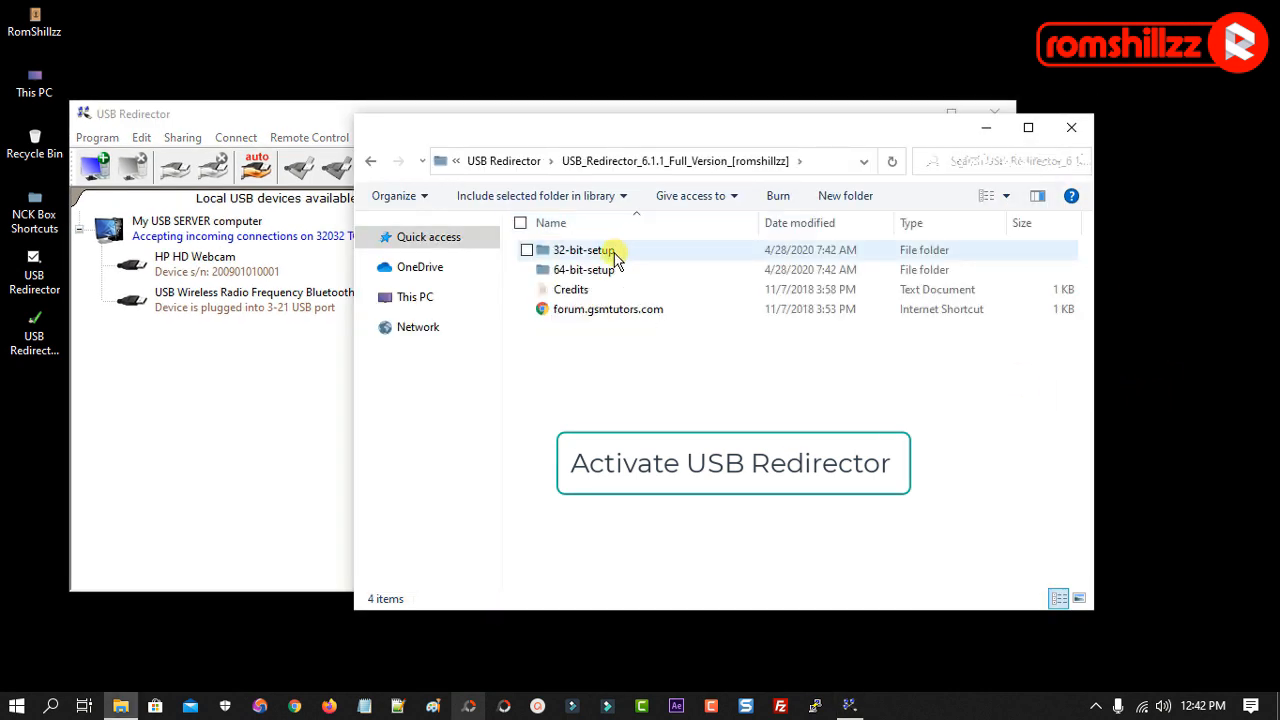
click(588, 270)
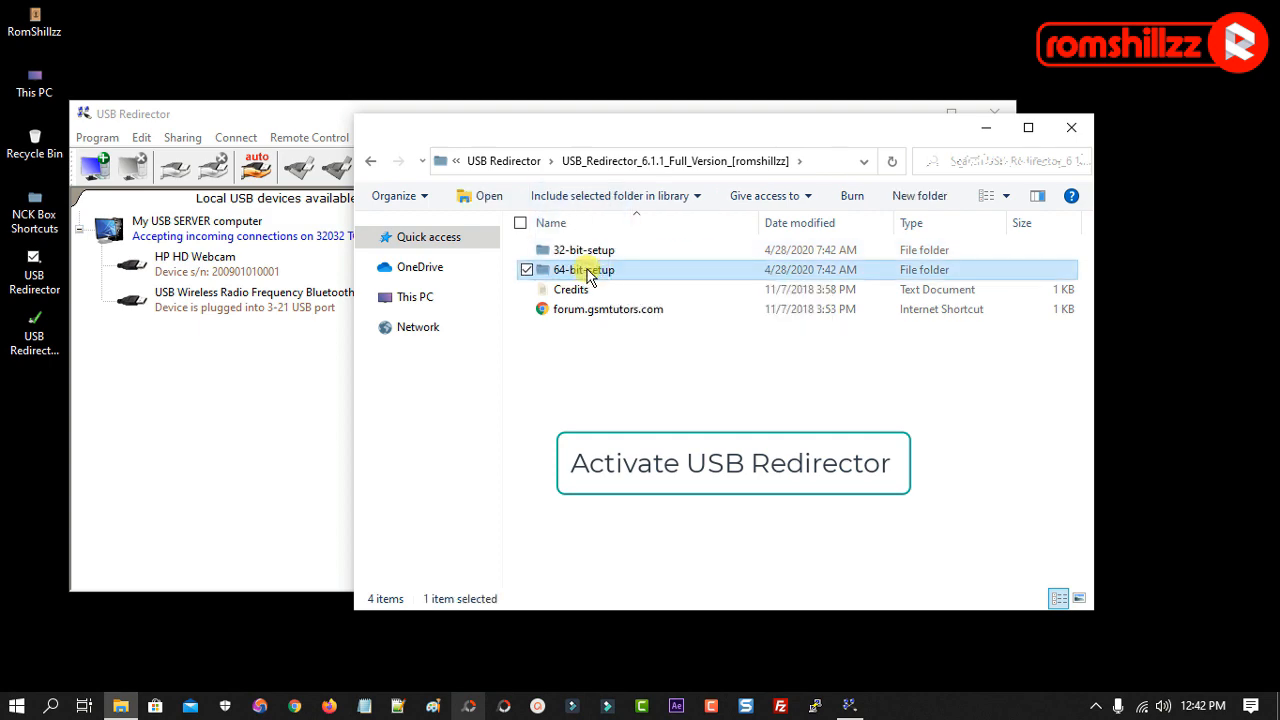
double_click(588, 272)
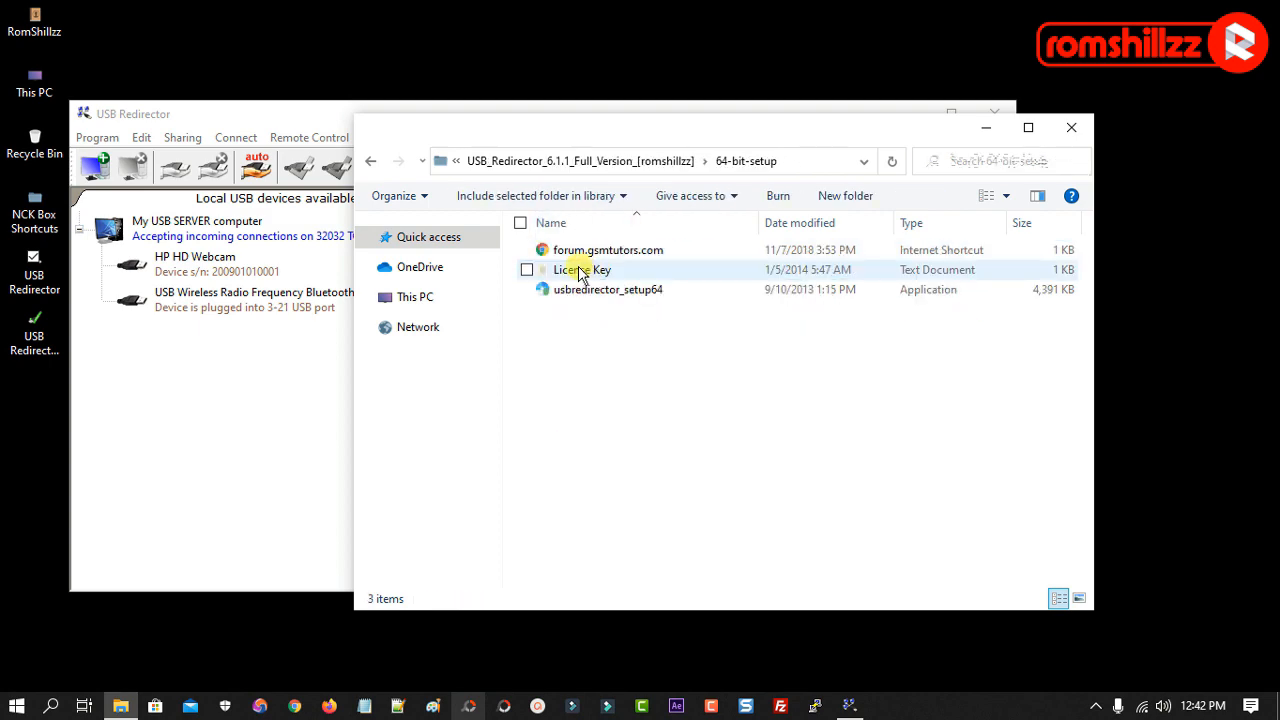
click(580, 271)
double_click(580, 271)
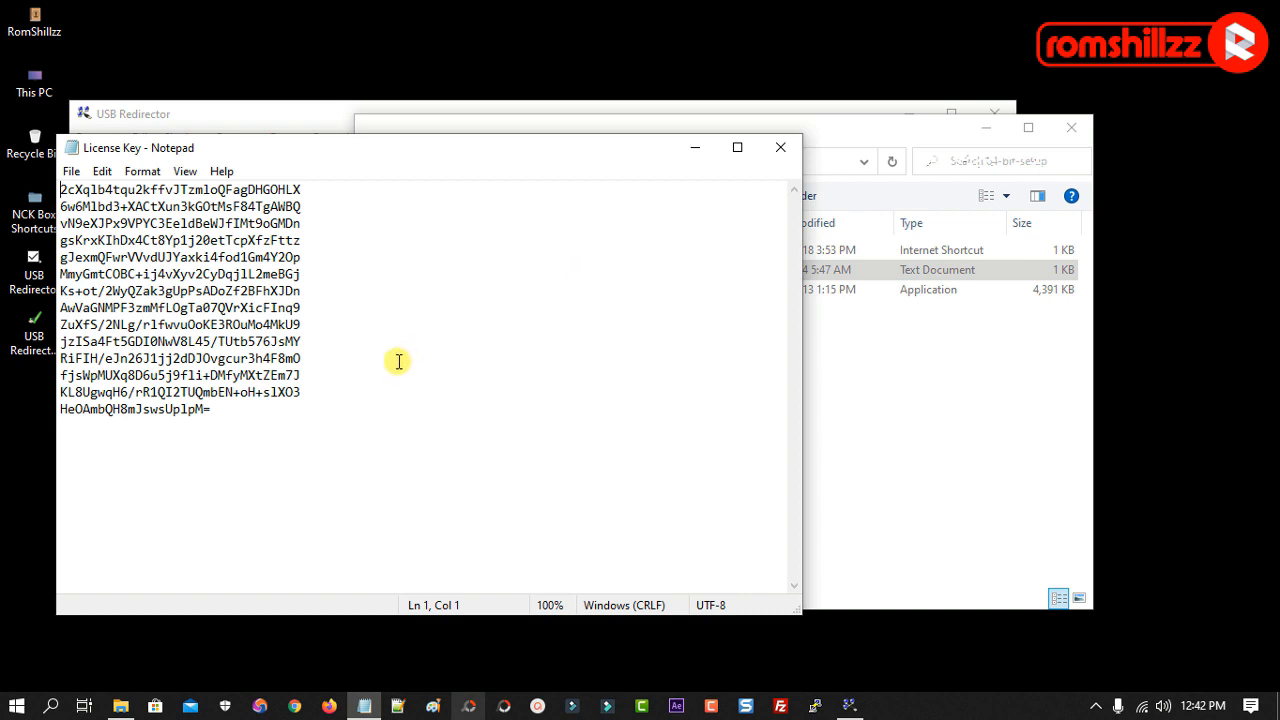
Copy the entire license key from the text file and close the file
drag(212, 409, 70, 172)
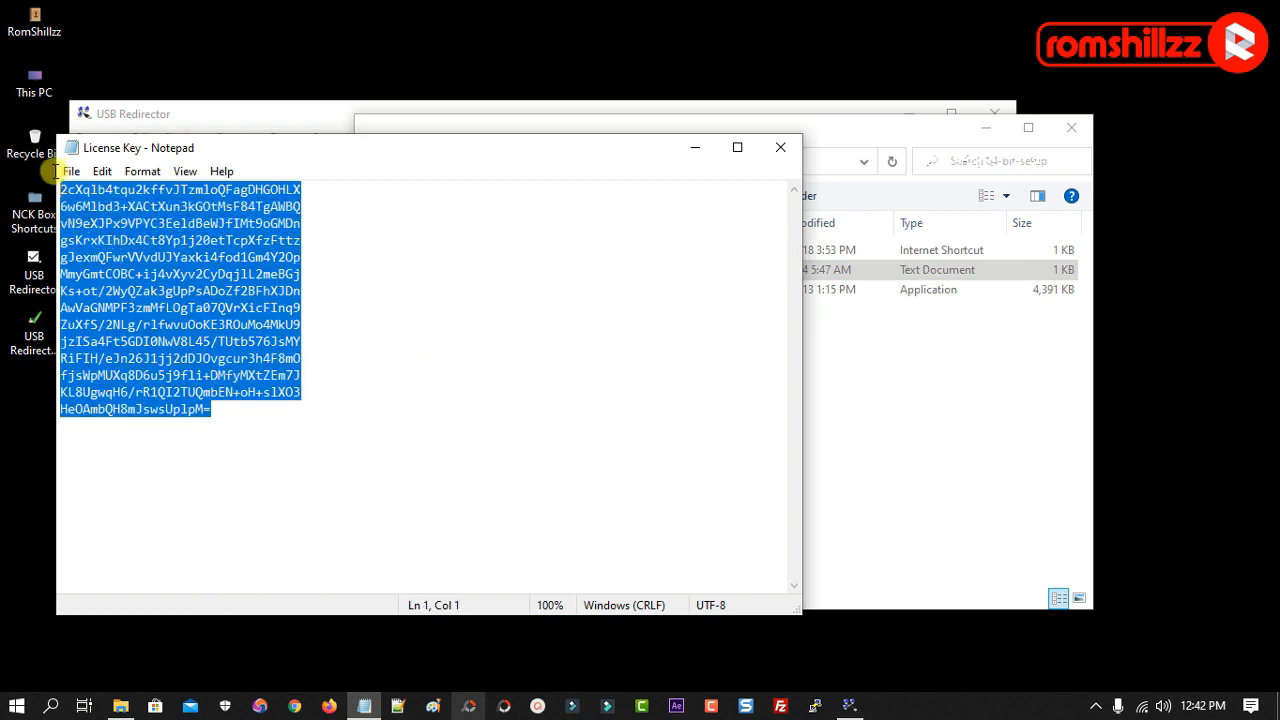
right_click(134, 289)
click(194, 354)
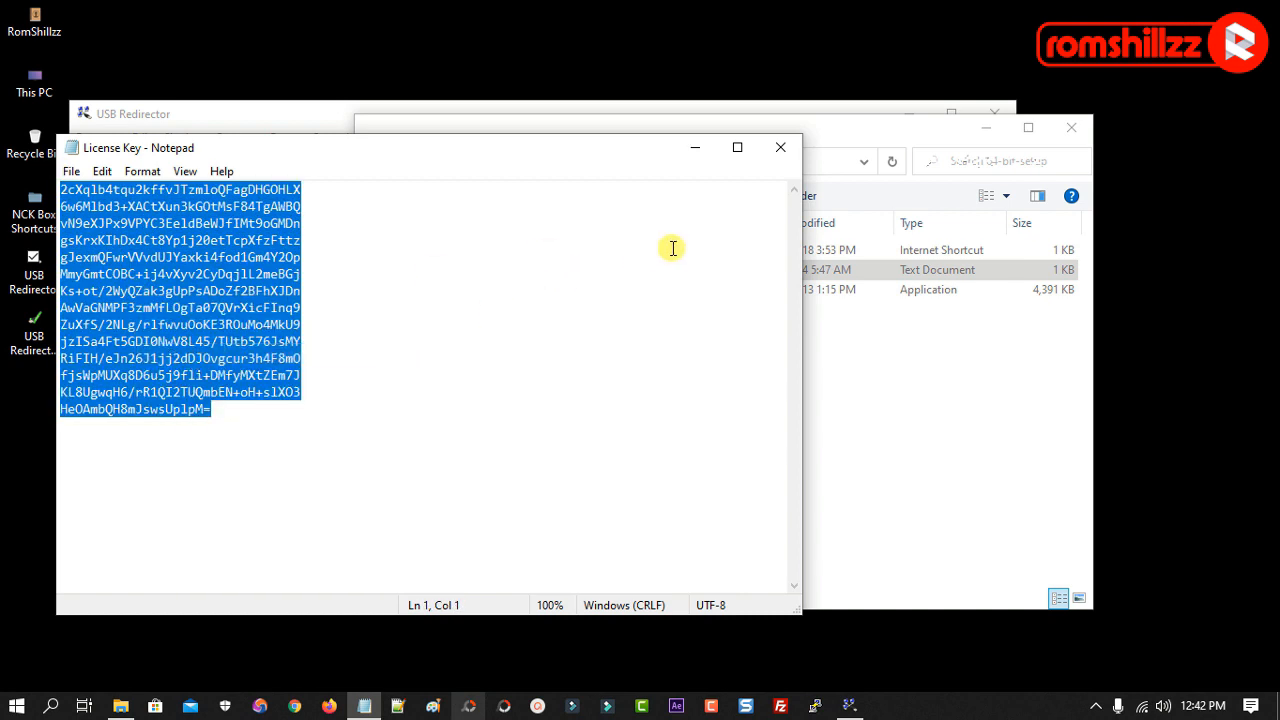
click(779, 149)
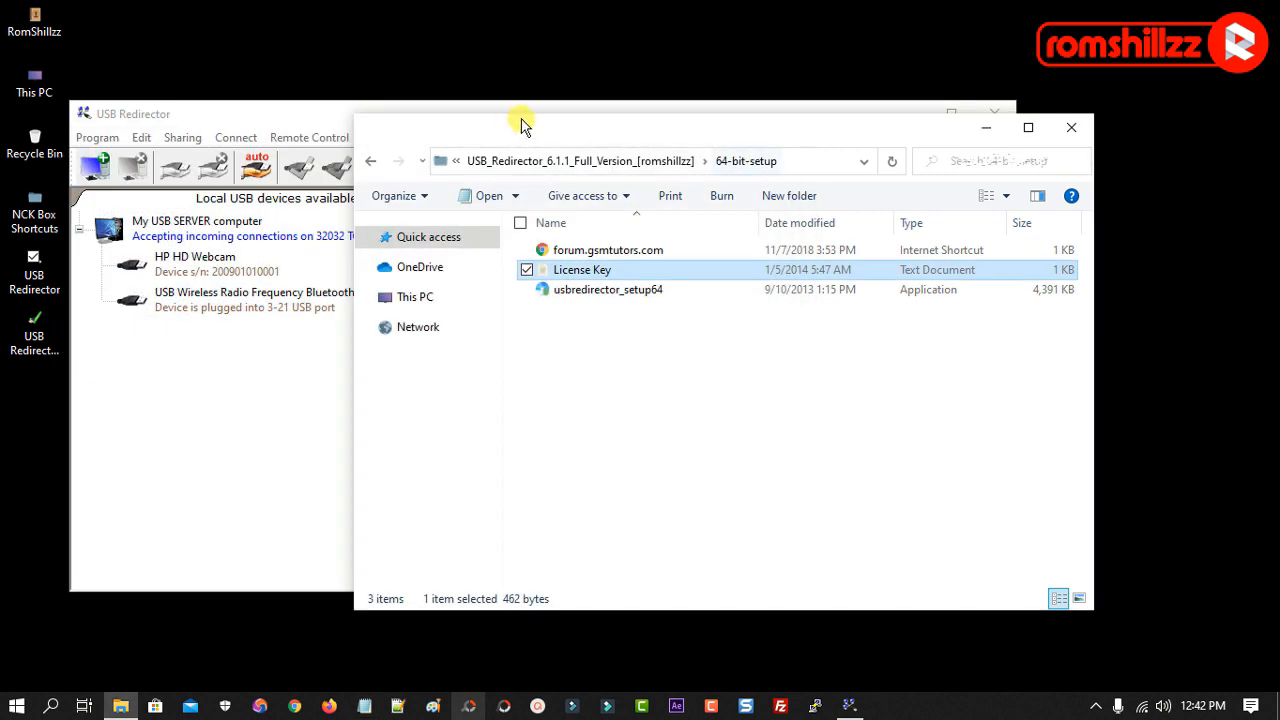
Activate USB Redirector by pasting the copied license key into its license key field, and close the program and the folder window
click(325, 125)
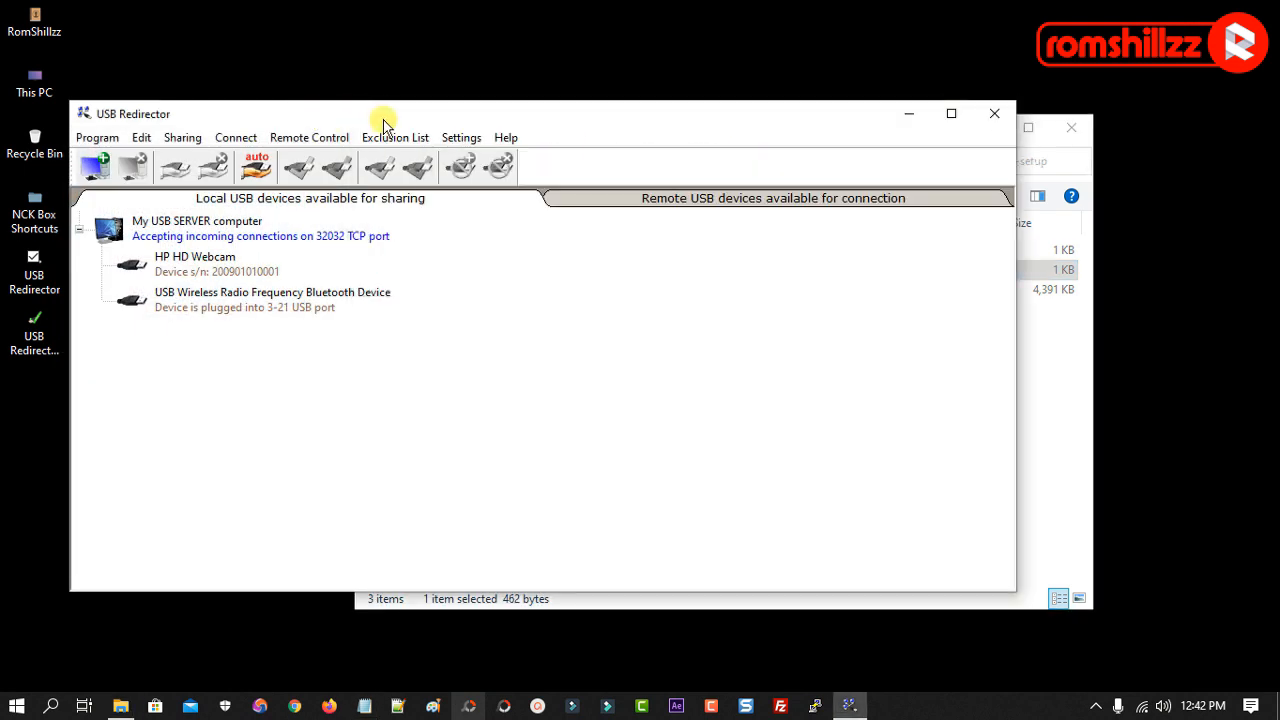
click(505, 138)
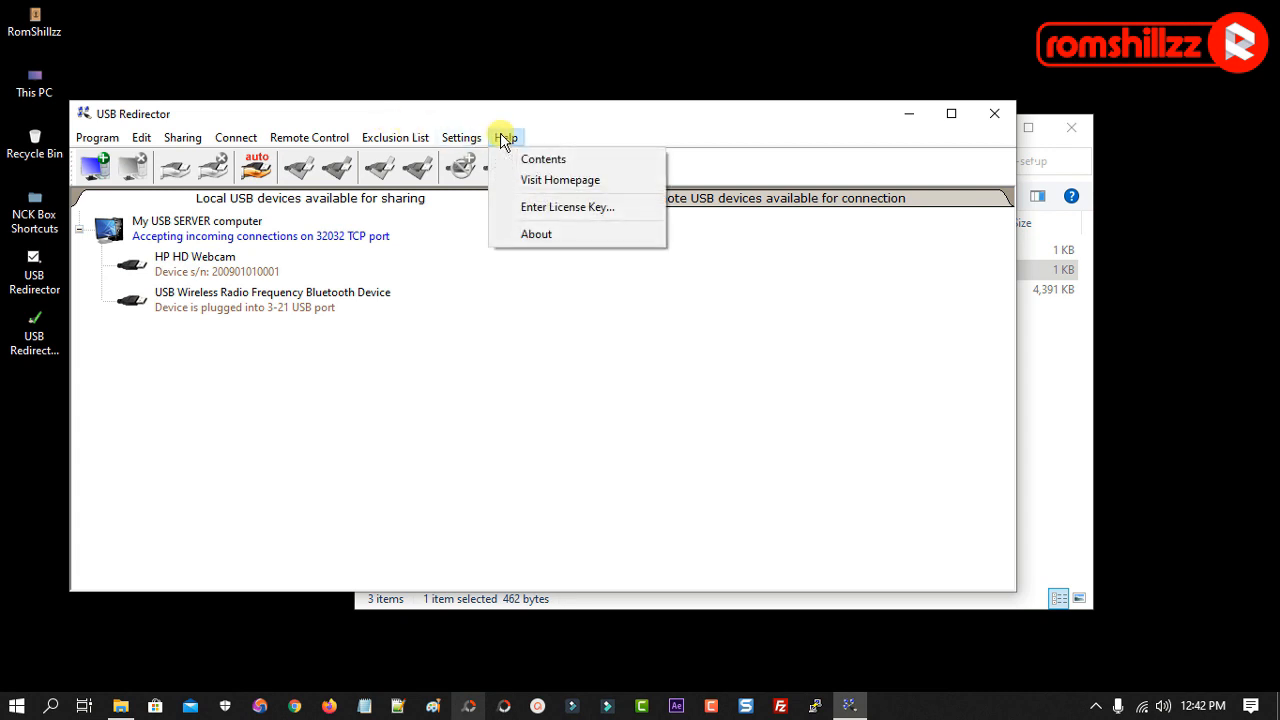
click(555, 208)
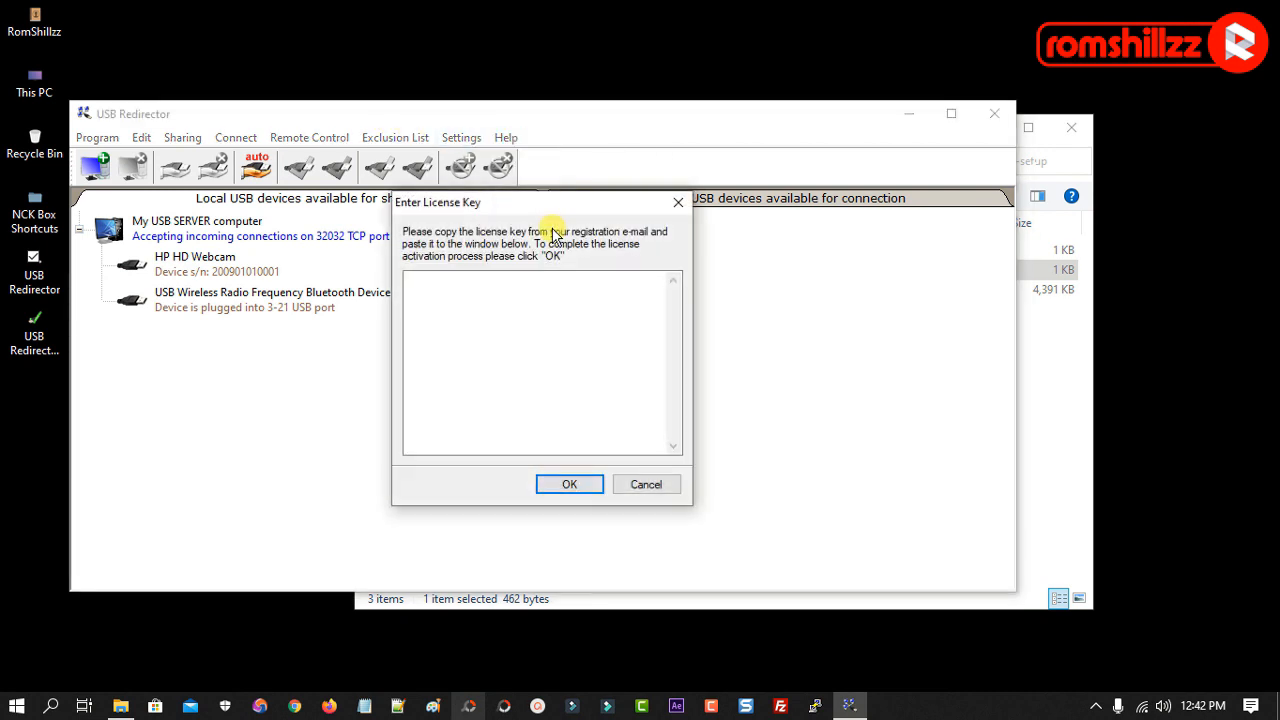
right_click(538, 336)
click(584, 416)
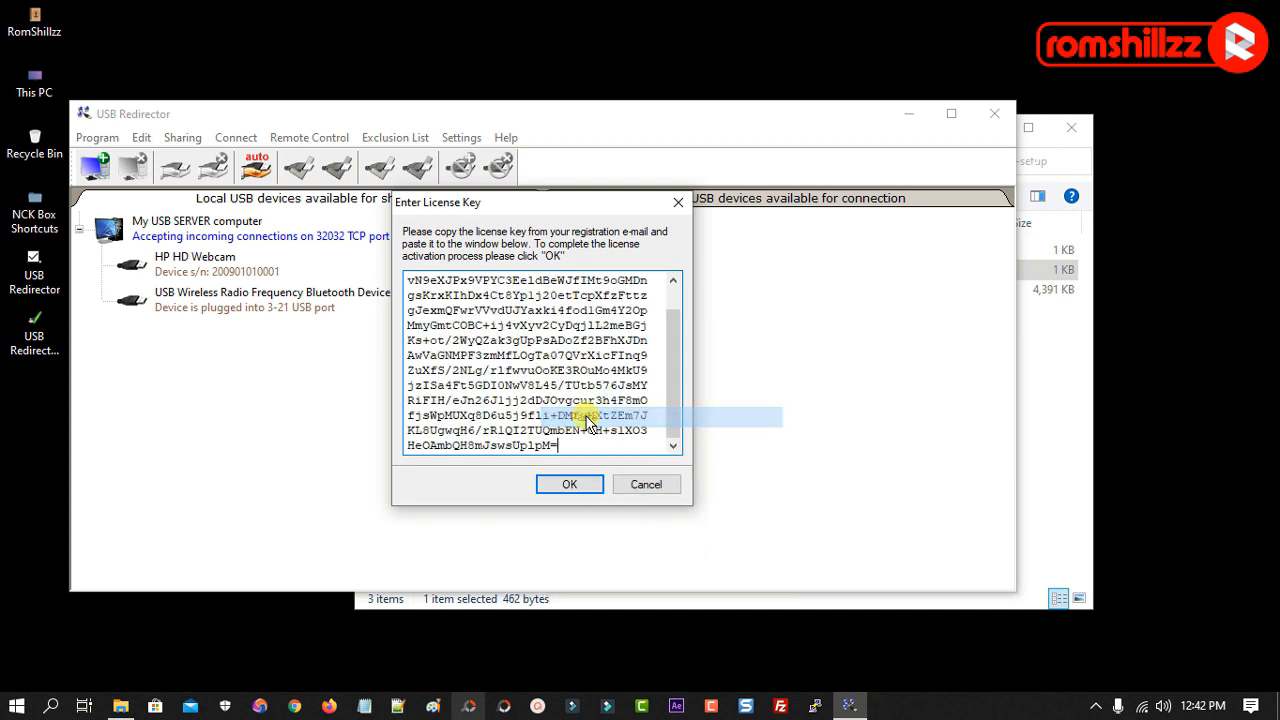
click(566, 482)
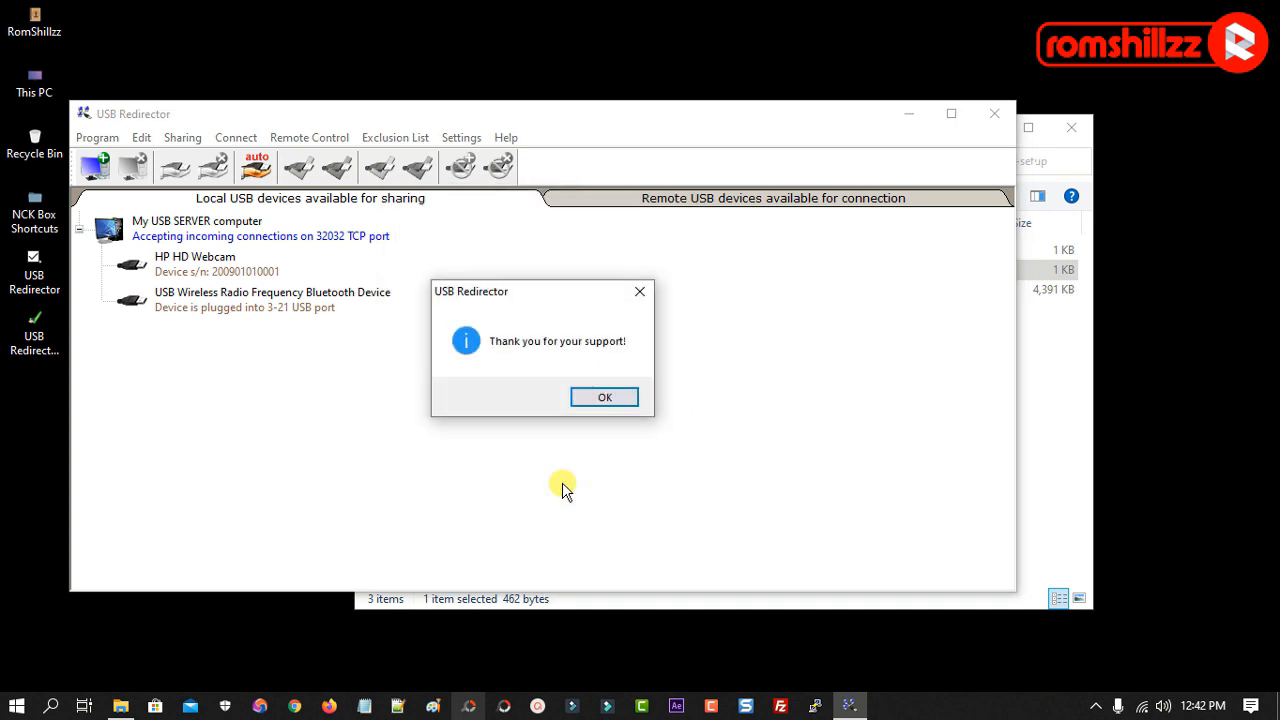
click(604, 400)
click(994, 114)
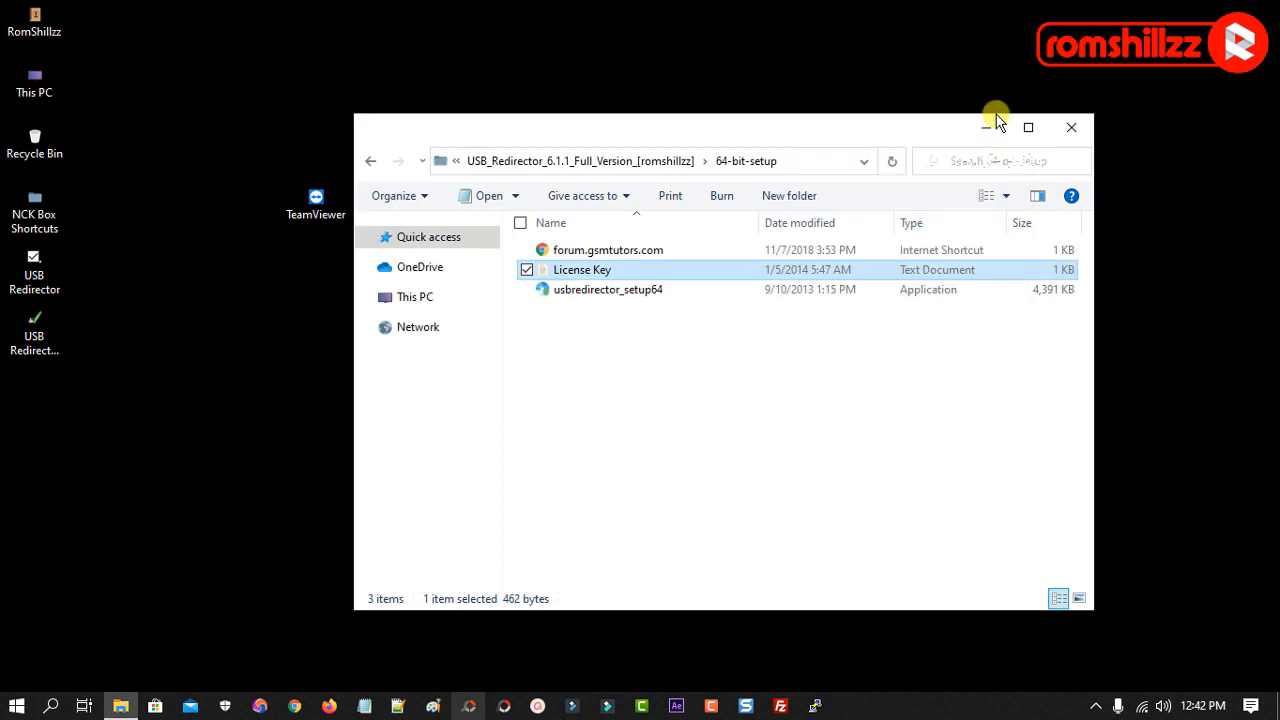
click(1072, 132)
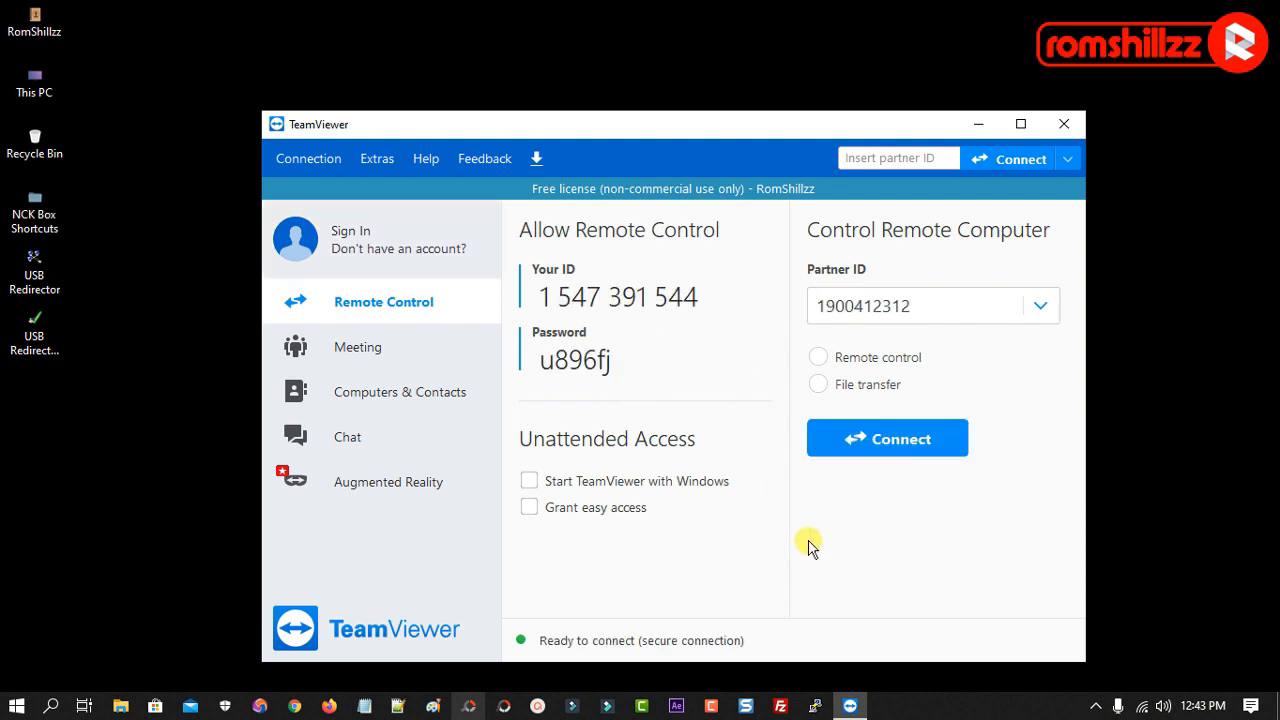
Check the computer's Wi-Fi connection status and return to the TeamViewer window
click(1143, 709)
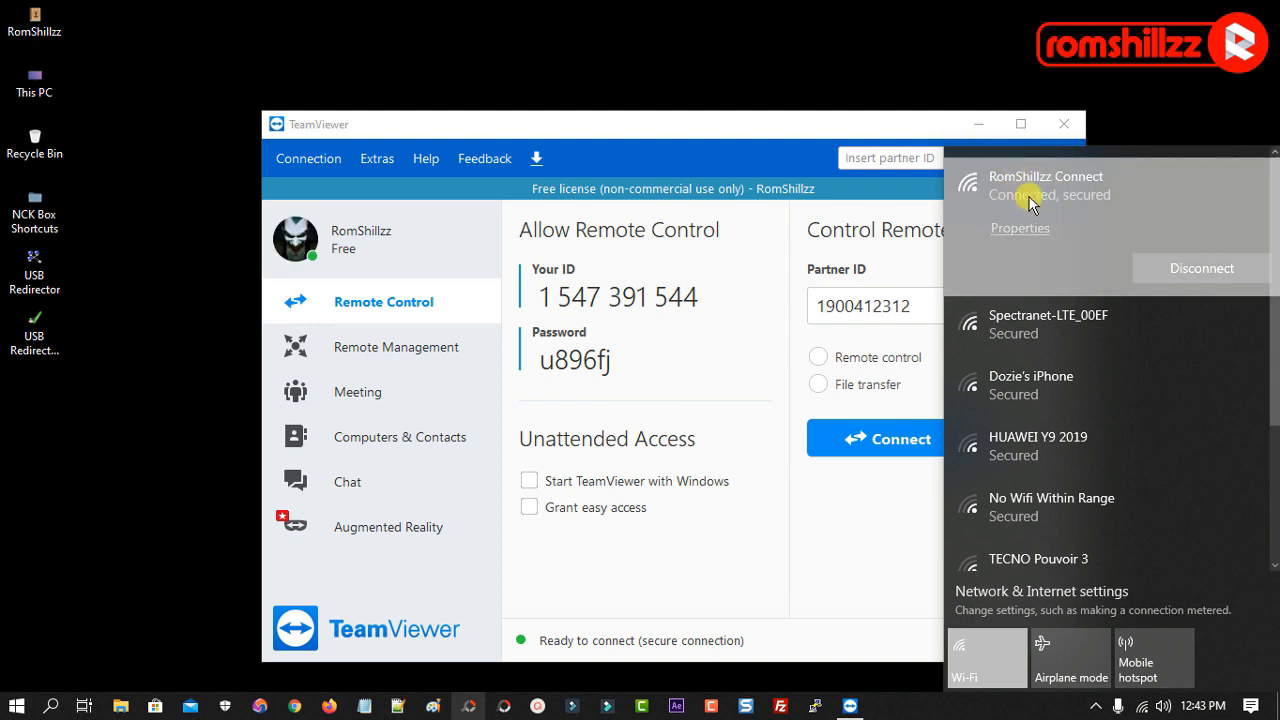
click(680, 123)
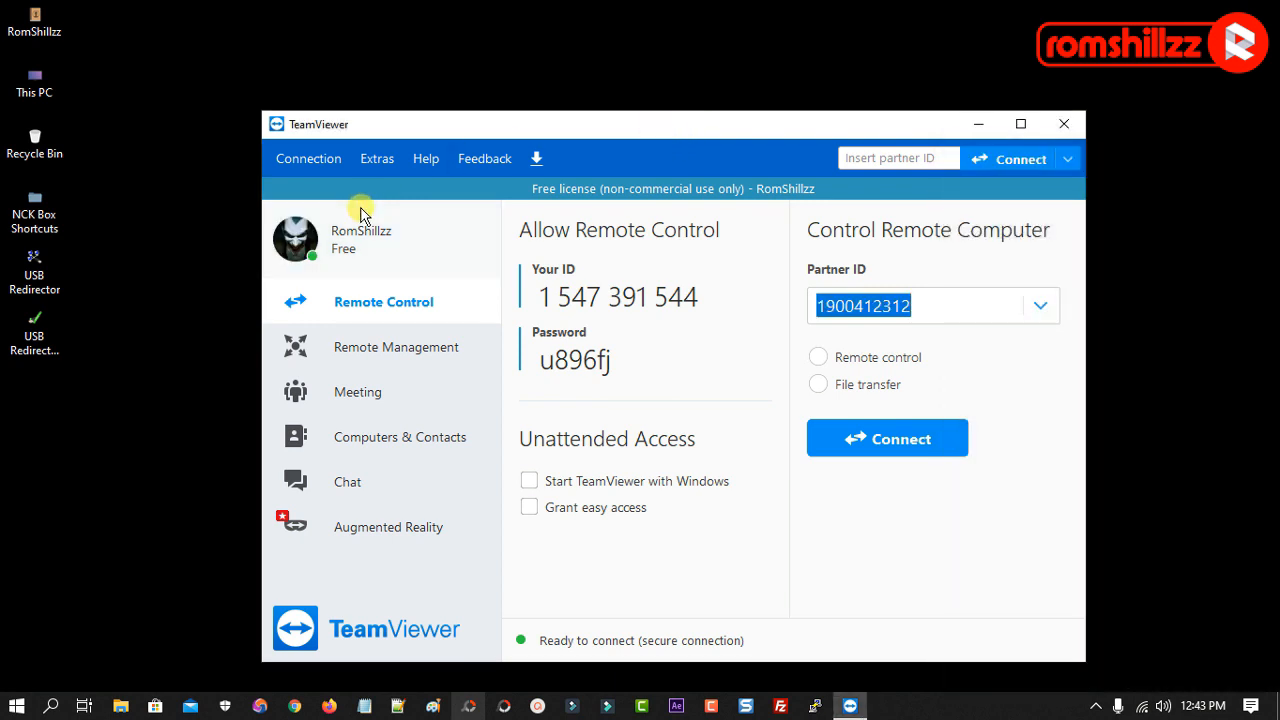
Open TeamViewer's options and show the advanced options
click(375, 160)
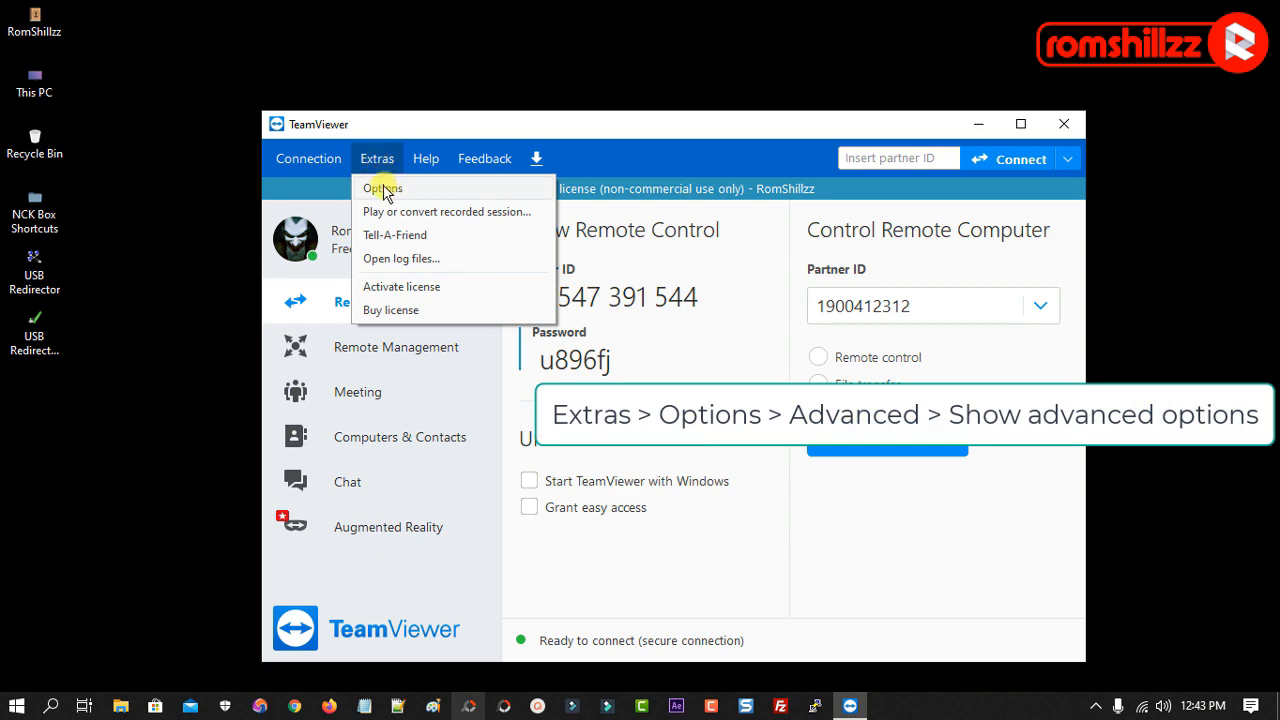
click(388, 190)
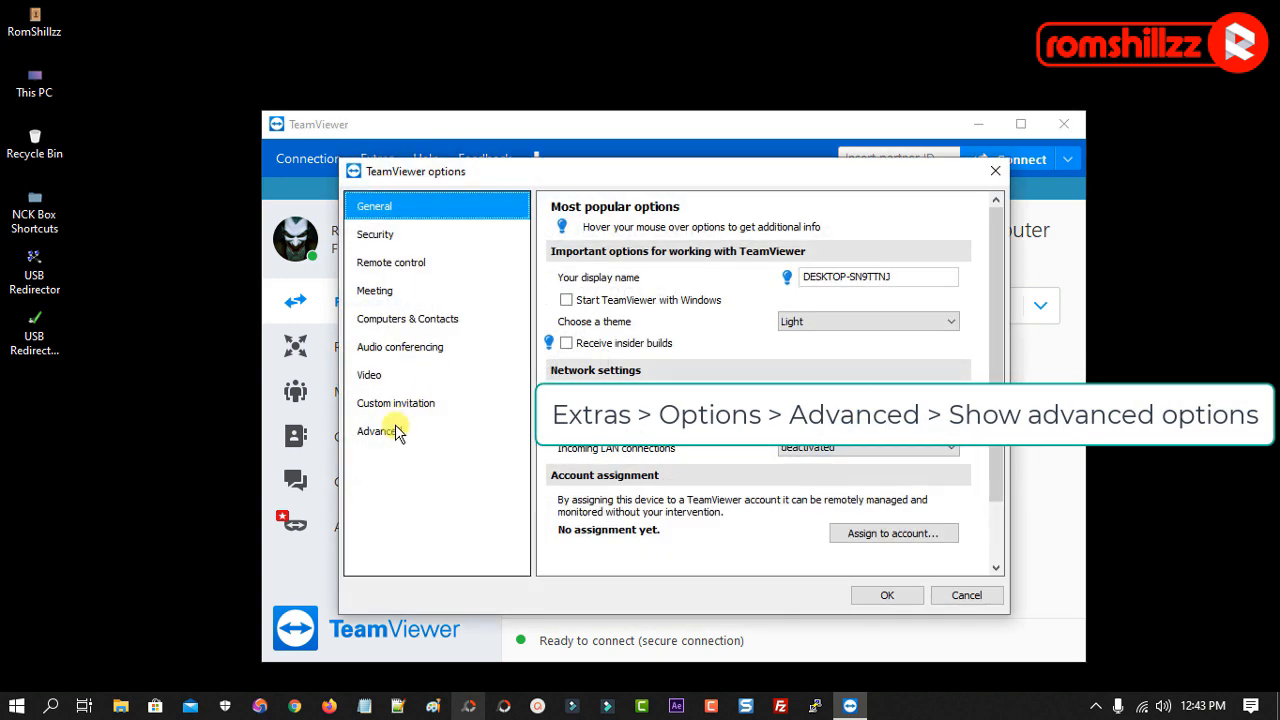
click(393, 432)
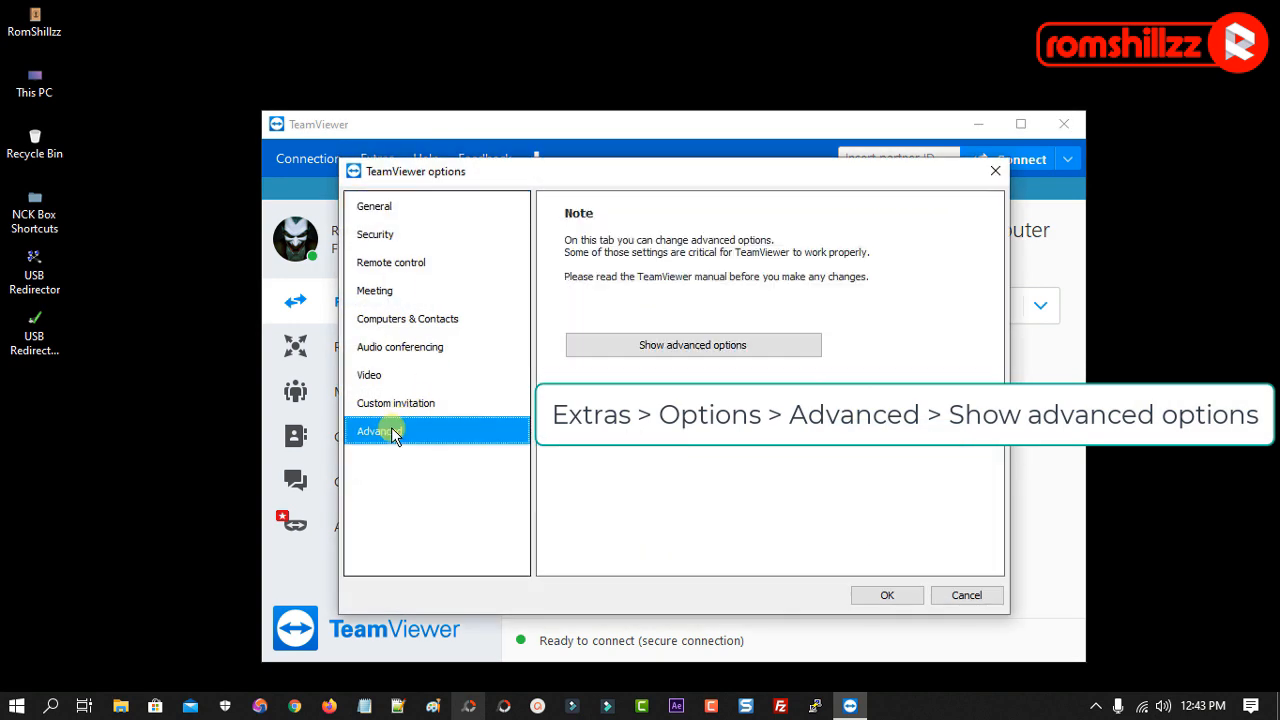
click(683, 347)
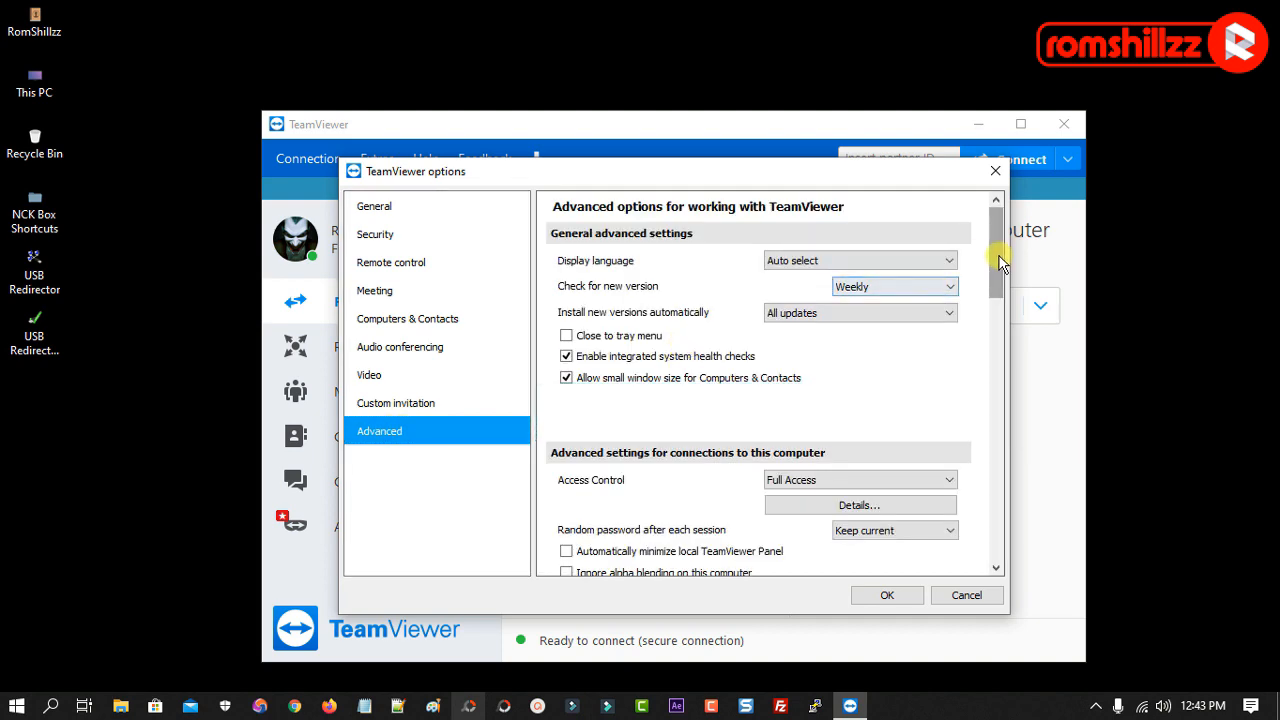
Install the VPN driver from the advanced network settings and close the TeamViewer options
drag(1000, 255, 998, 418)
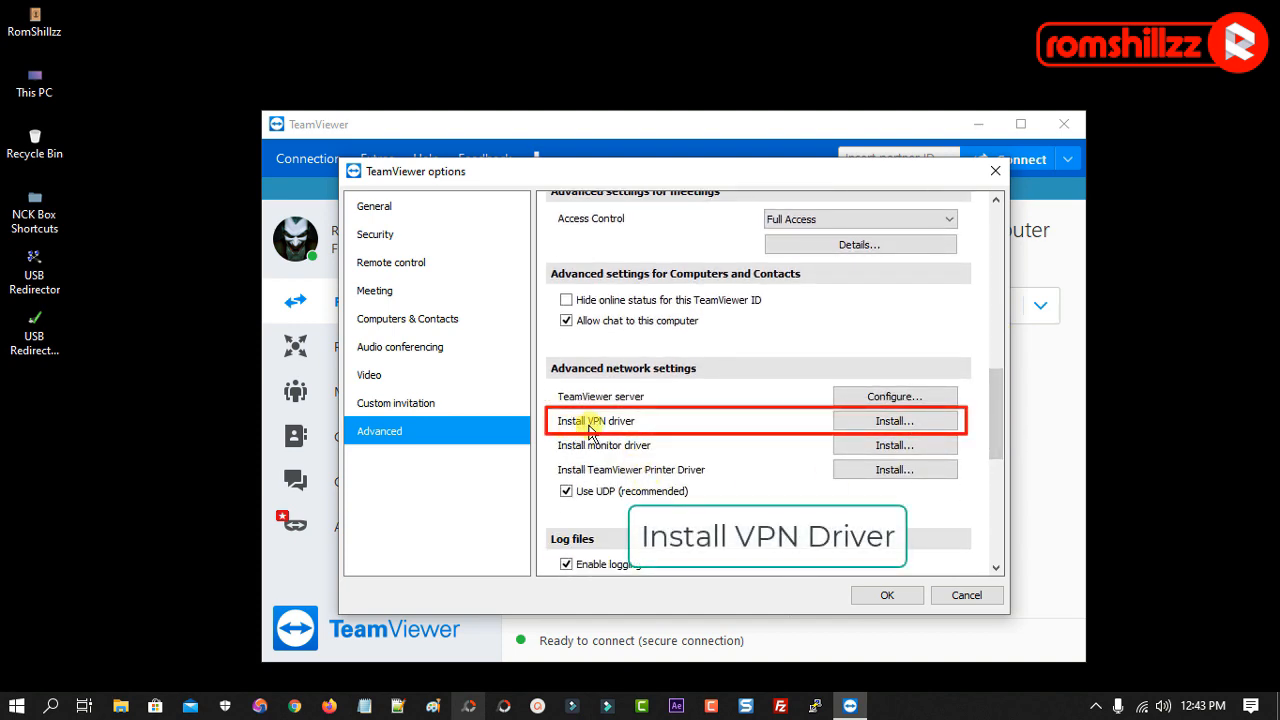
click(882, 424)
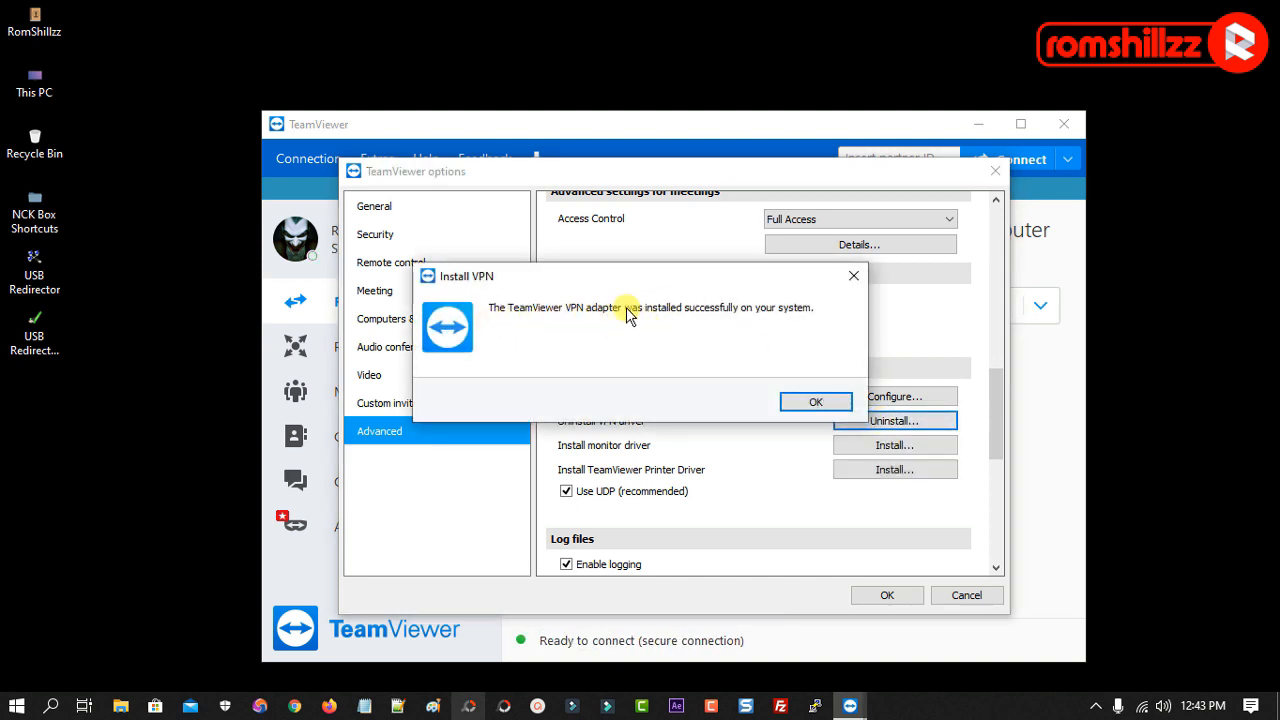
click(820, 402)
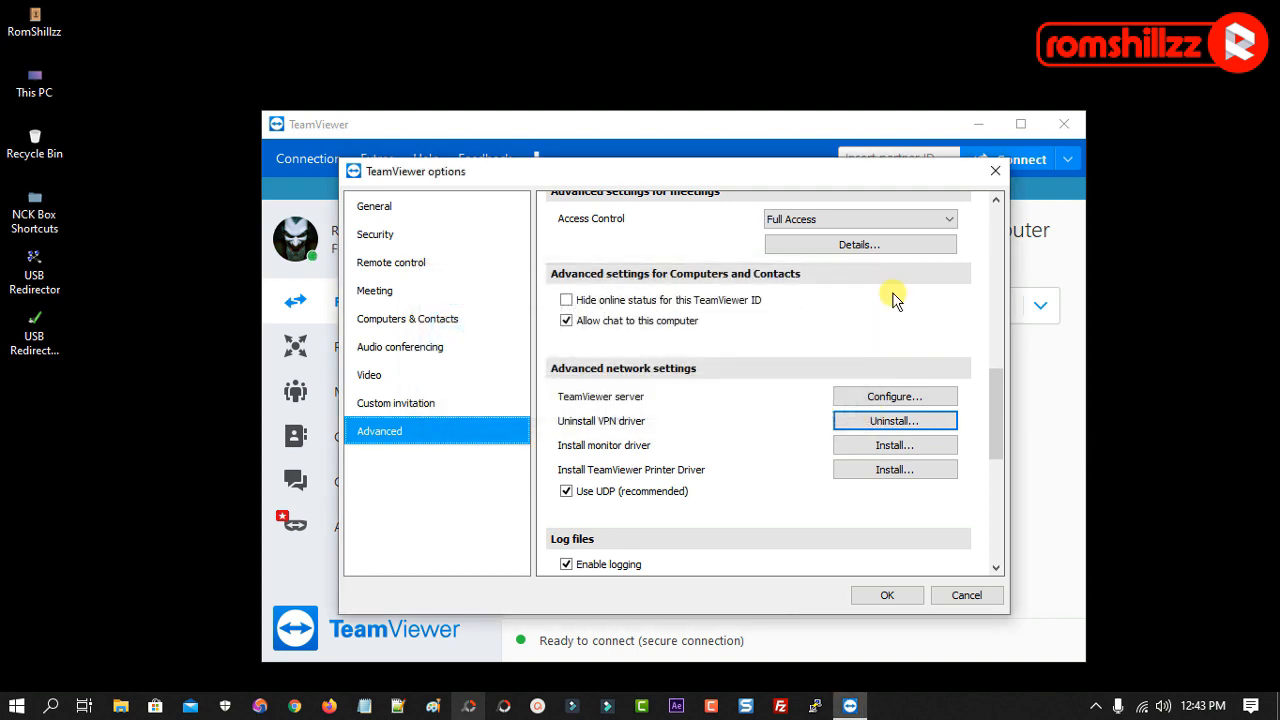
click(995, 171)
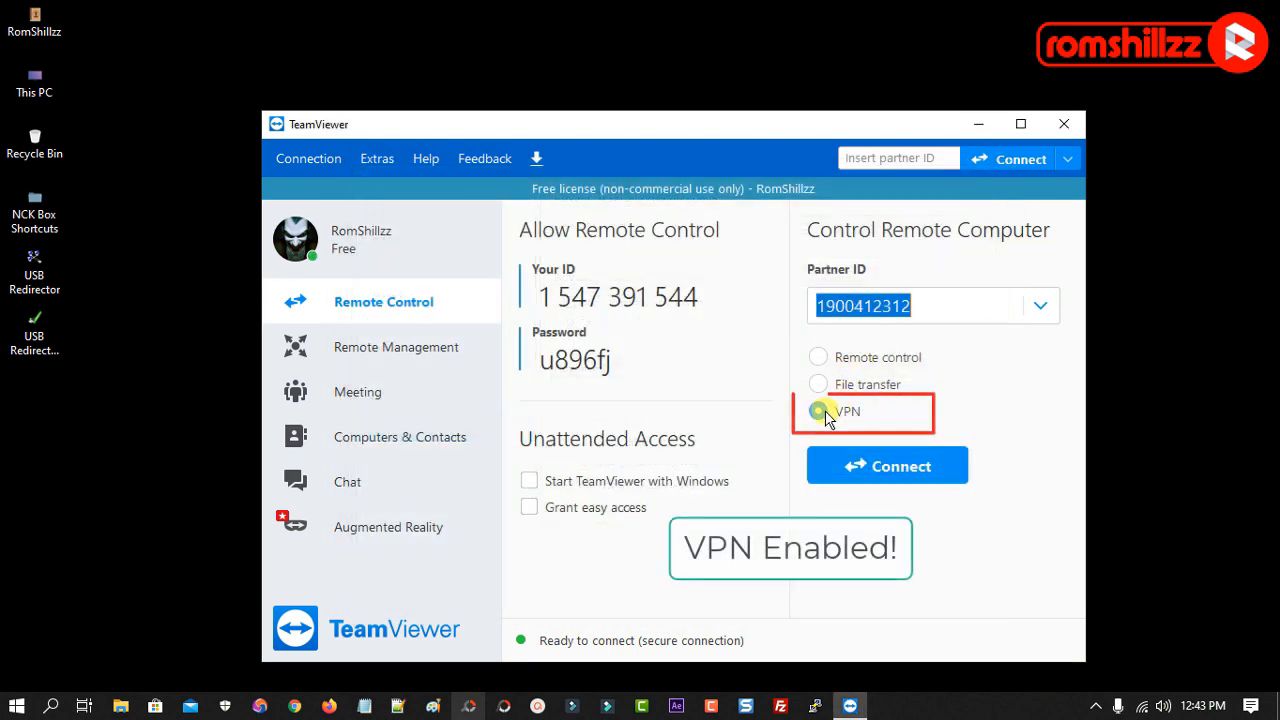
Connect to the partner's computer in Remote control mode using the entered partner ID, and log on with the partner's password
click(823, 355)
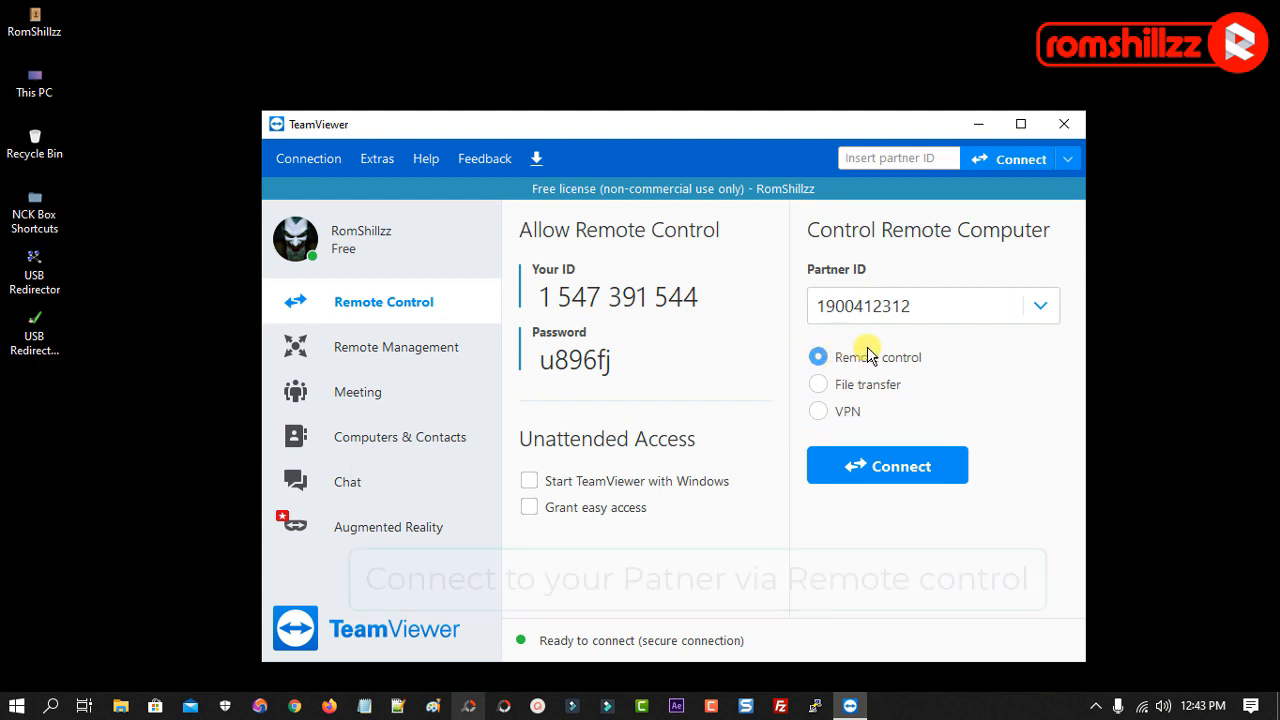
double_click(947, 302)
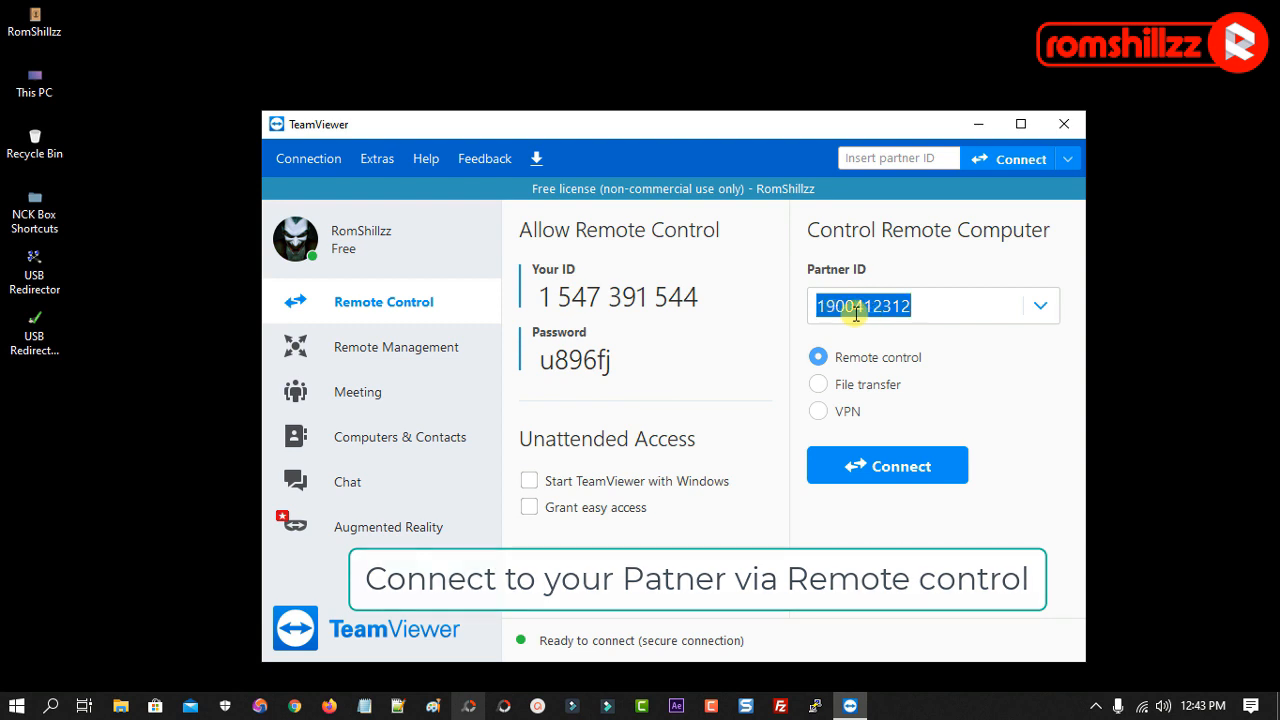
click(958, 305)
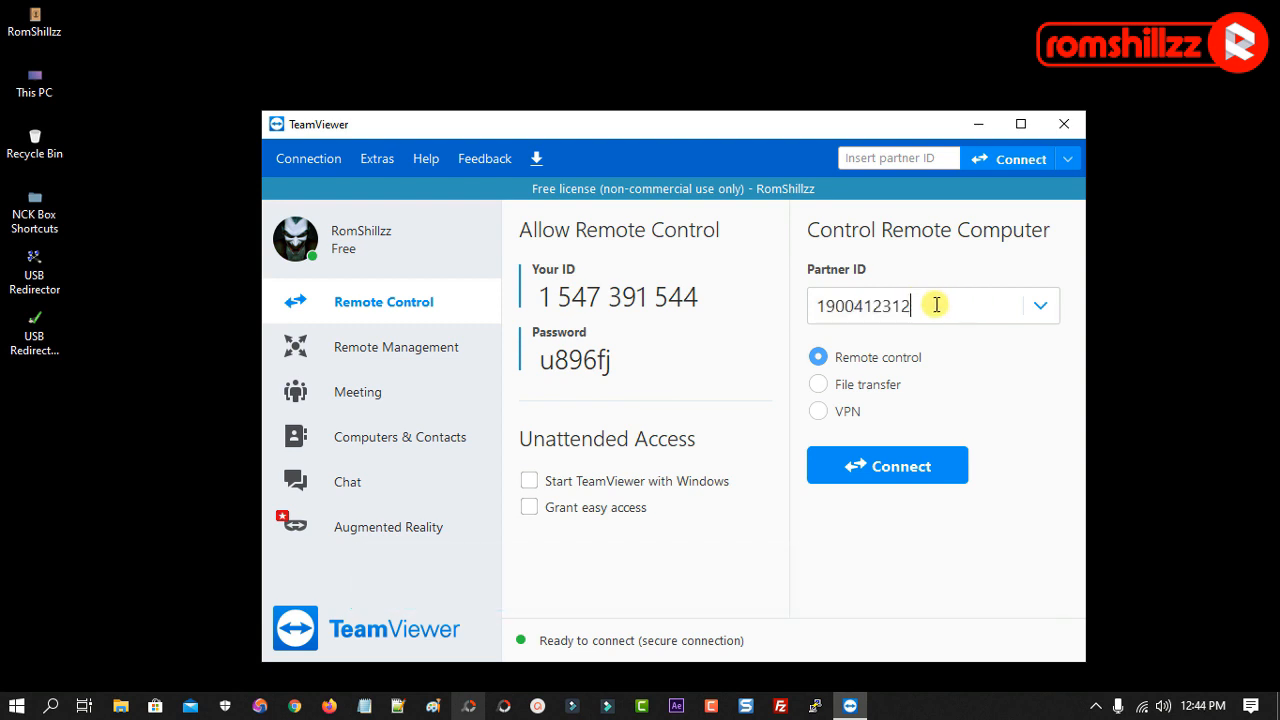
click(880, 470)
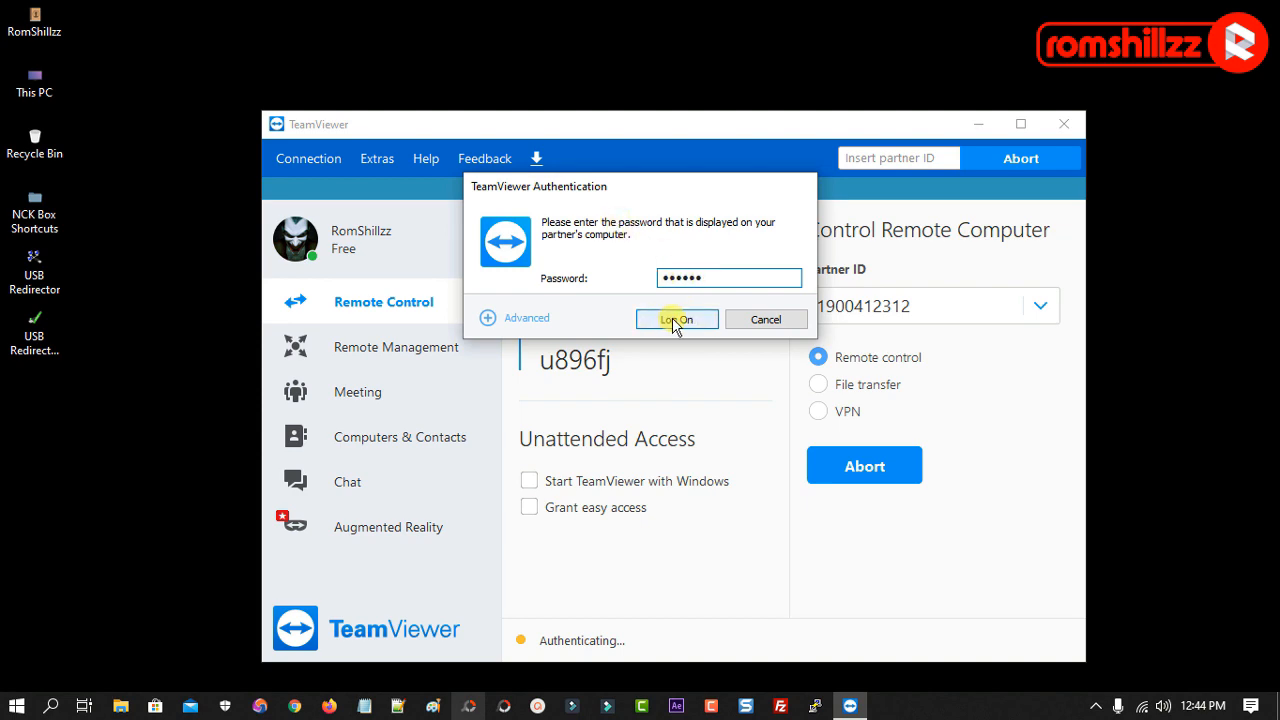
click(675, 320)
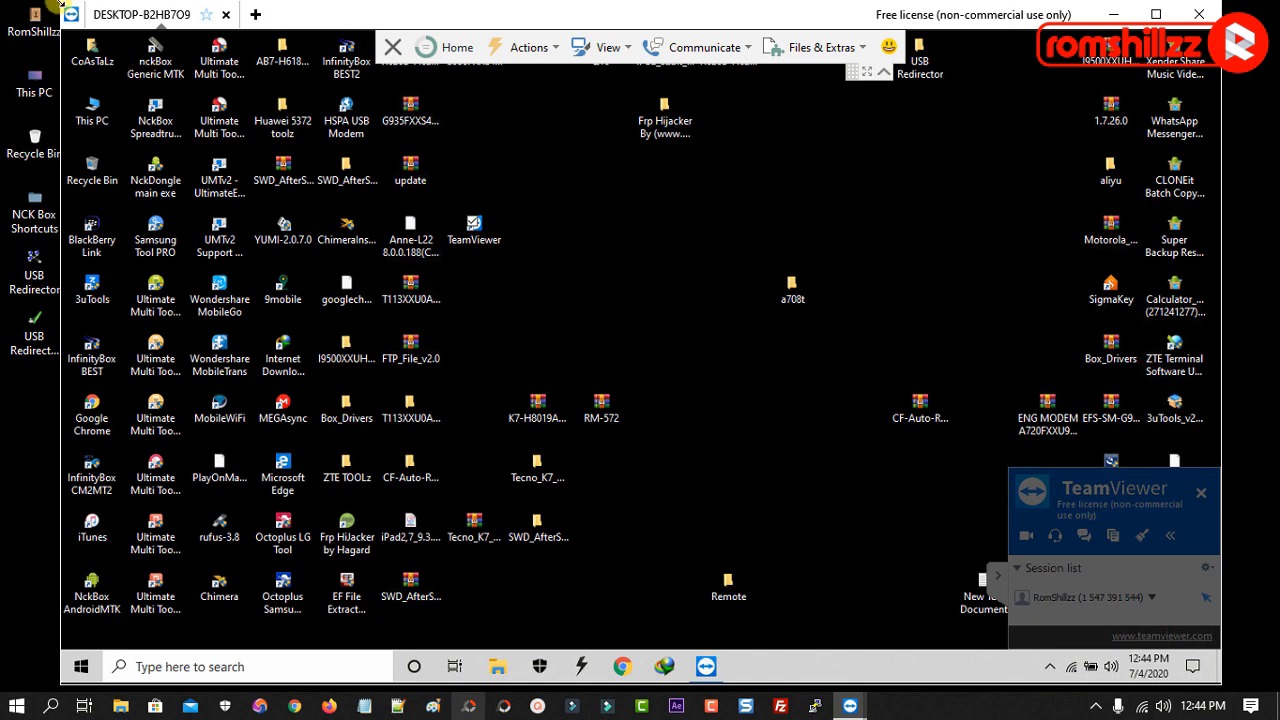
Shrink the remote session window, move it clear of the local desktop icons, and collapse its session toolbar
drag(61, 4, 331, 42)
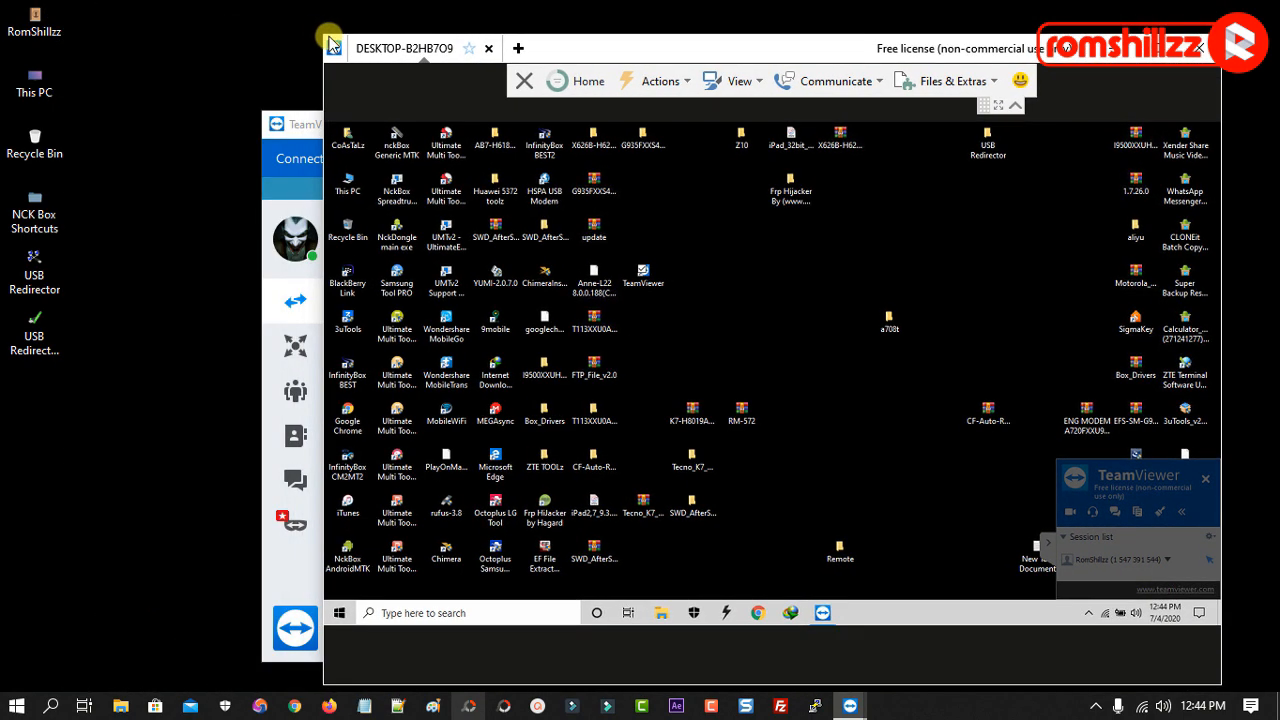
drag(688, 45, 569, 34)
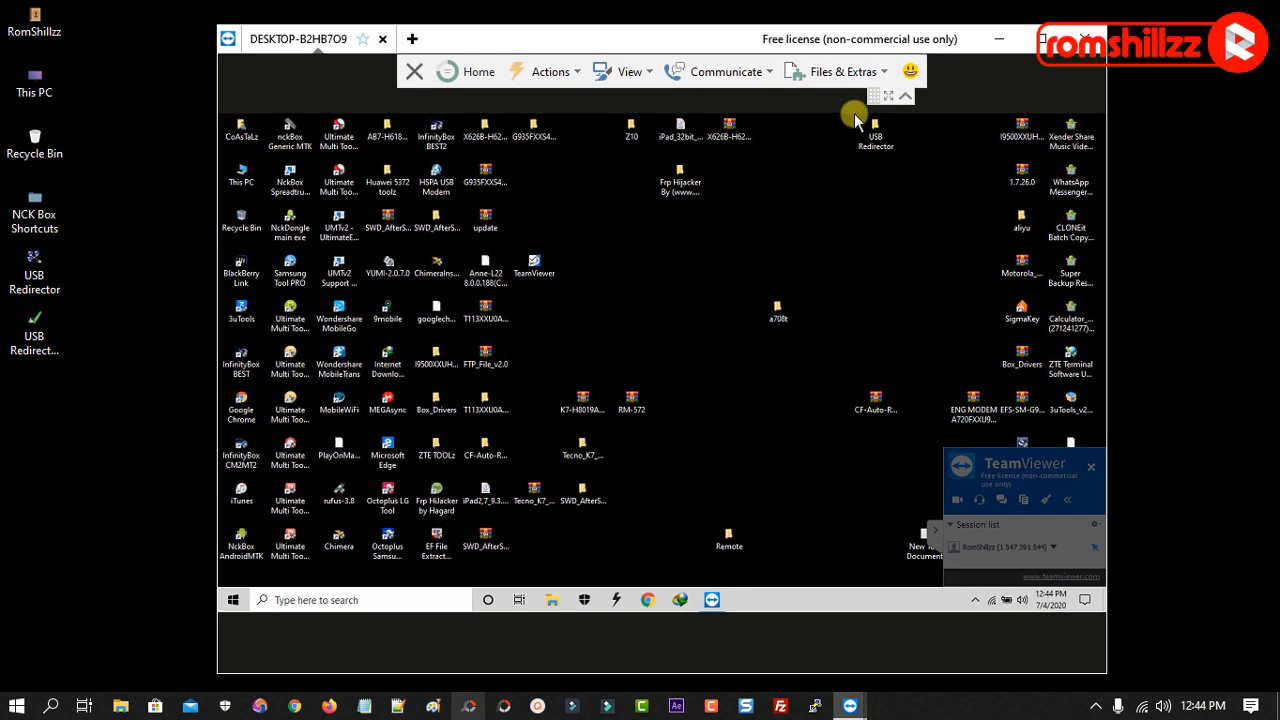
click(906, 99)
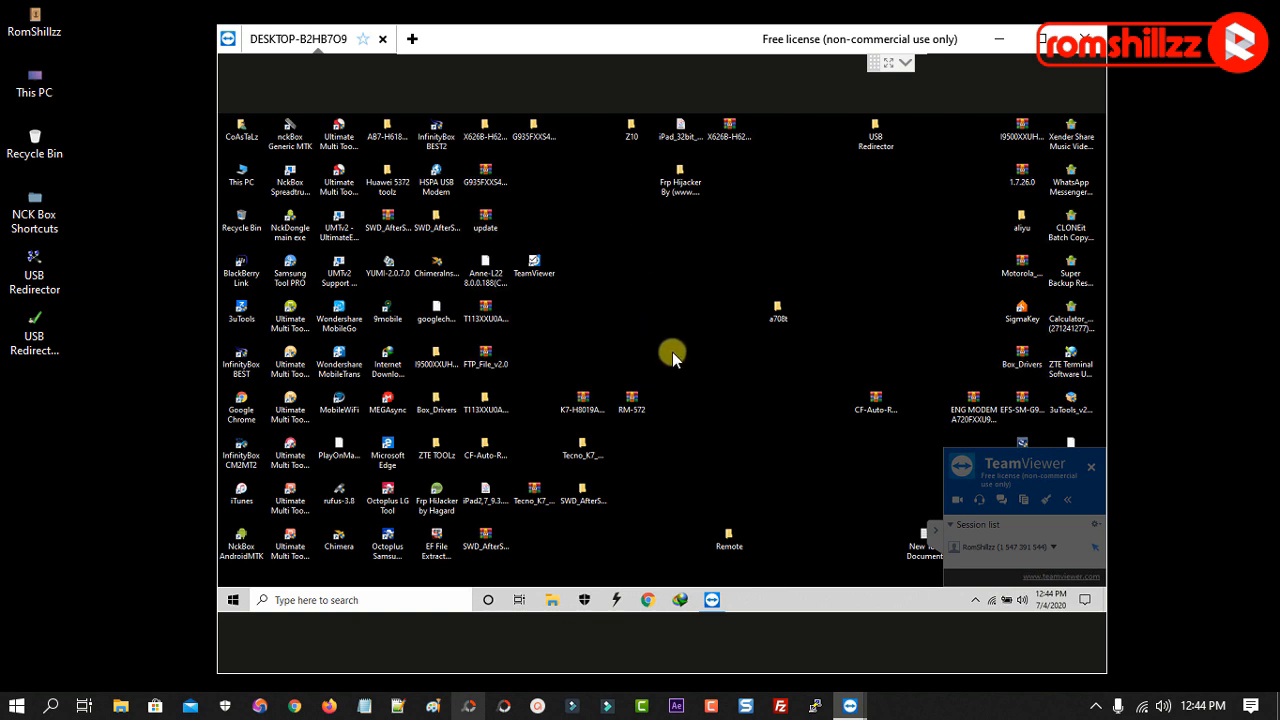
Open the Remote folder on the partner's desktop and collapse the TeamViewer session list covering it
click(730, 543)
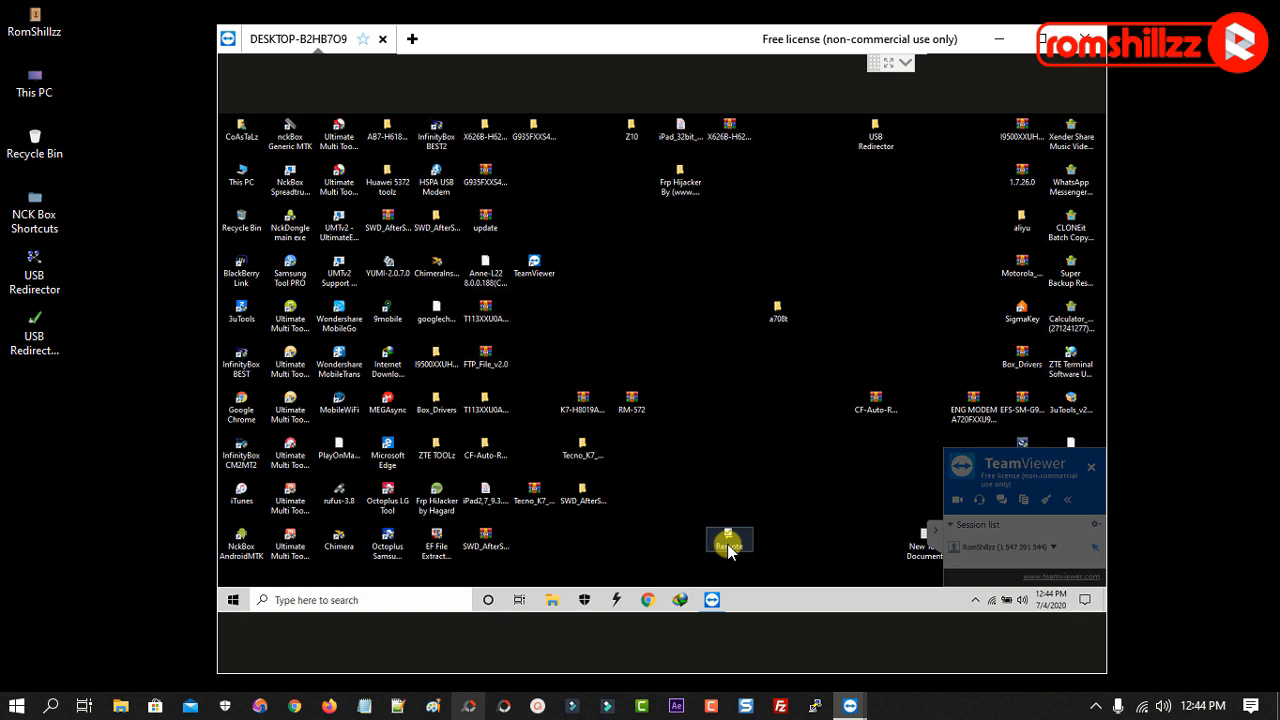
double_click(728, 543)
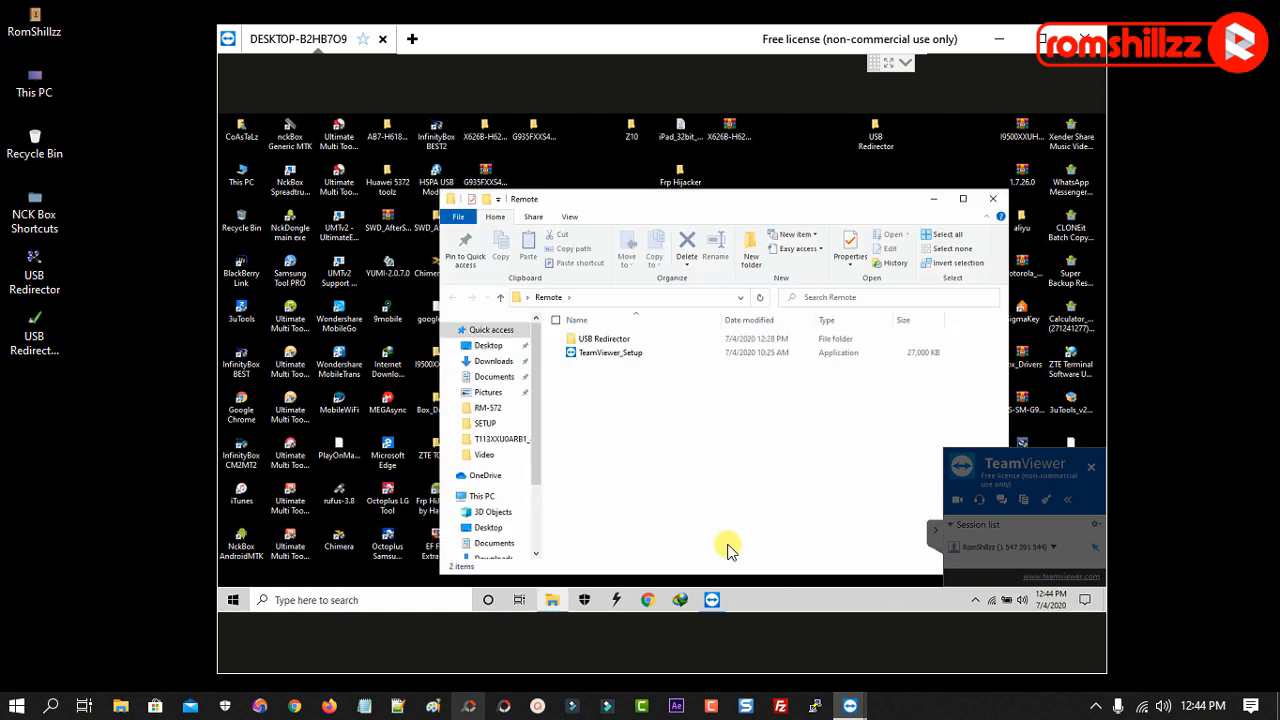
click(935, 537)
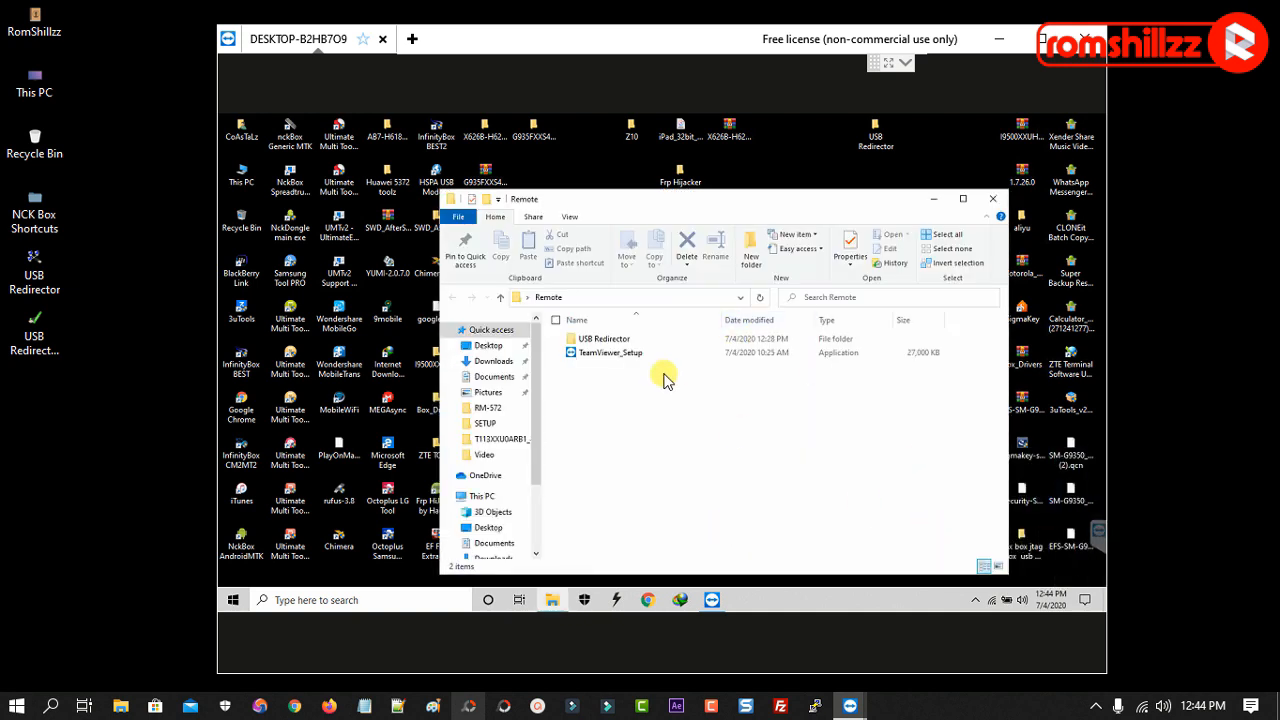
Select TeamViewer_Setup in the Remote folder, and move and shrink the folder window to uncover the remote desktop
click(607, 357)
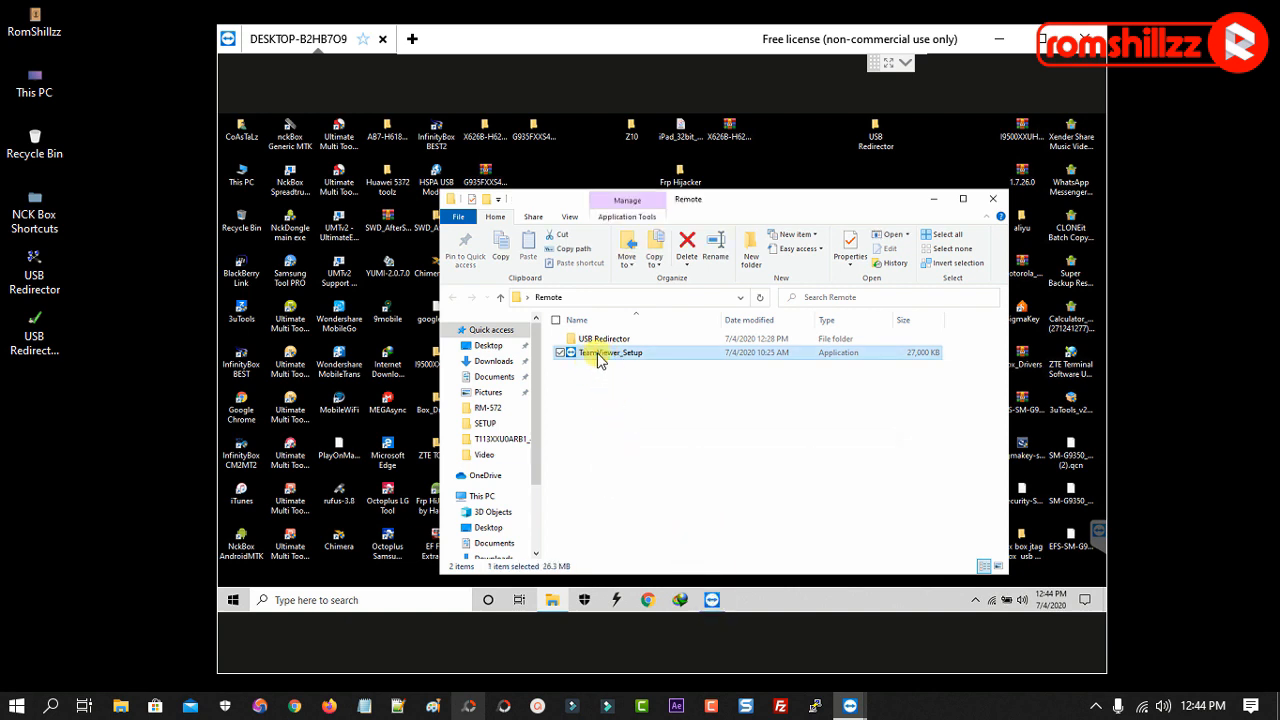
drag(703, 192, 798, 164)
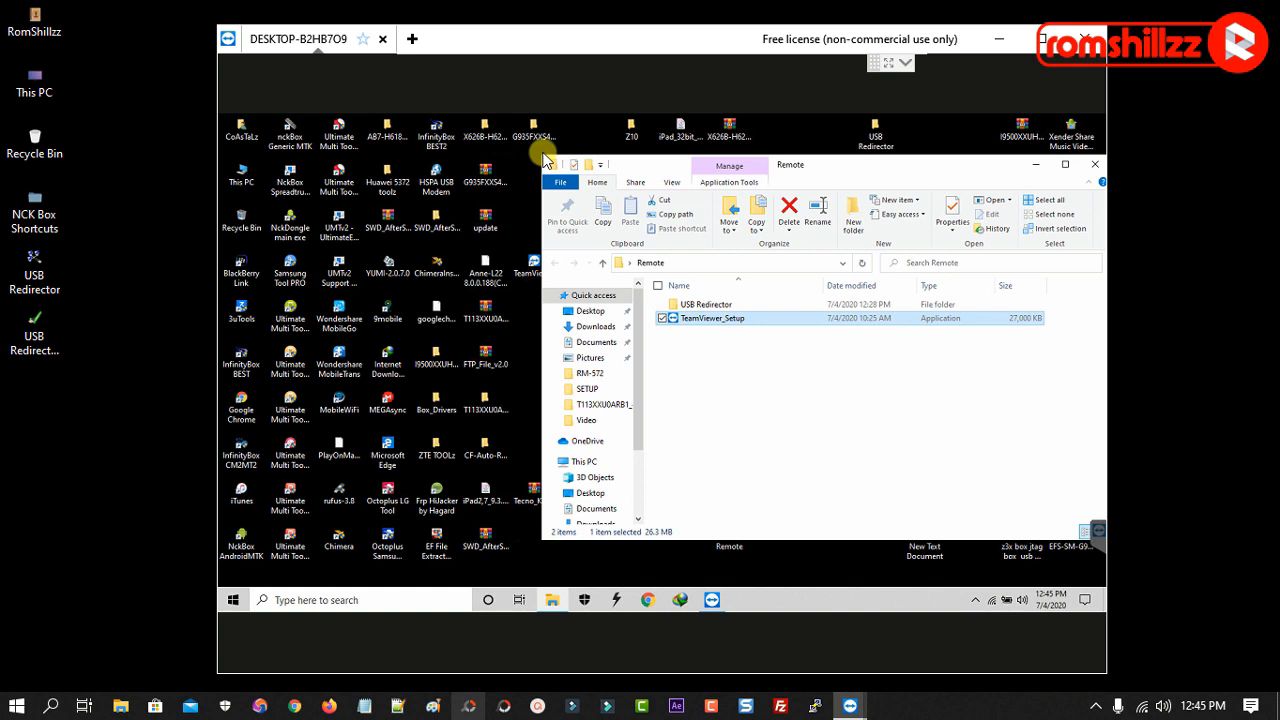
drag(542, 157, 620, 178)
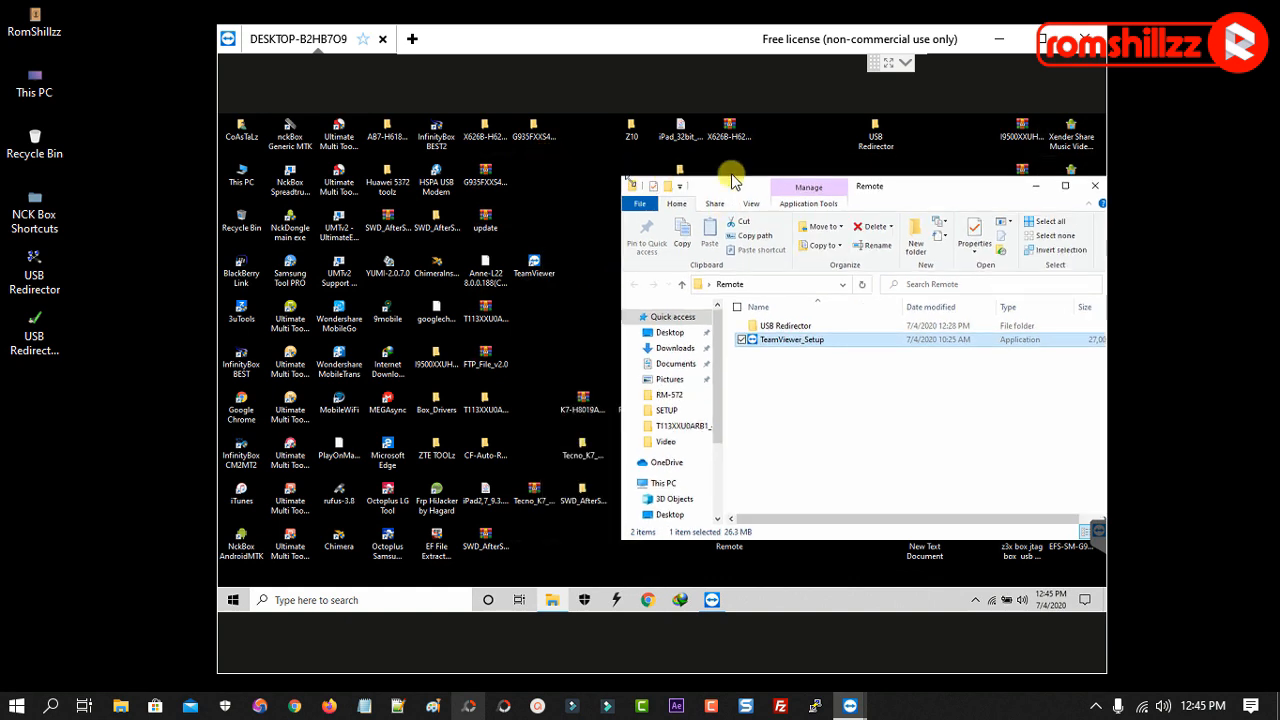
drag(927, 205, 870, 198)
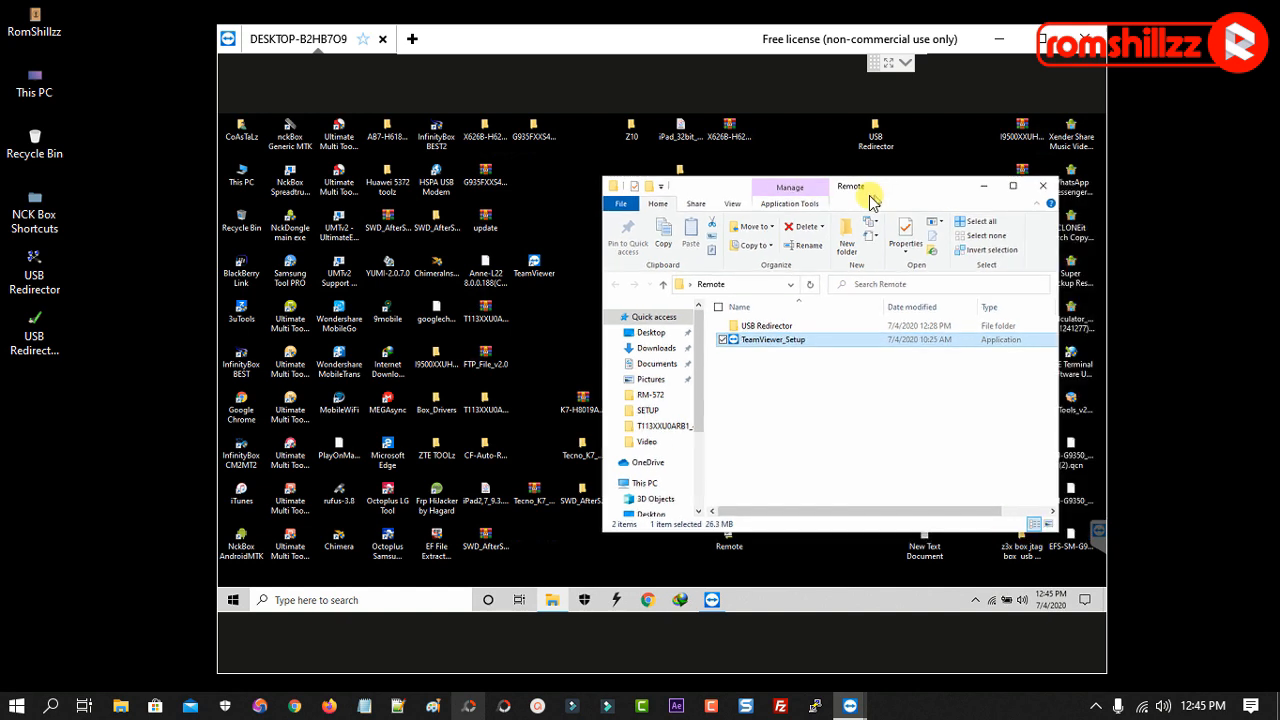
Open the USB Redirector folder inside Remote and switch its layout to List
click(763, 329)
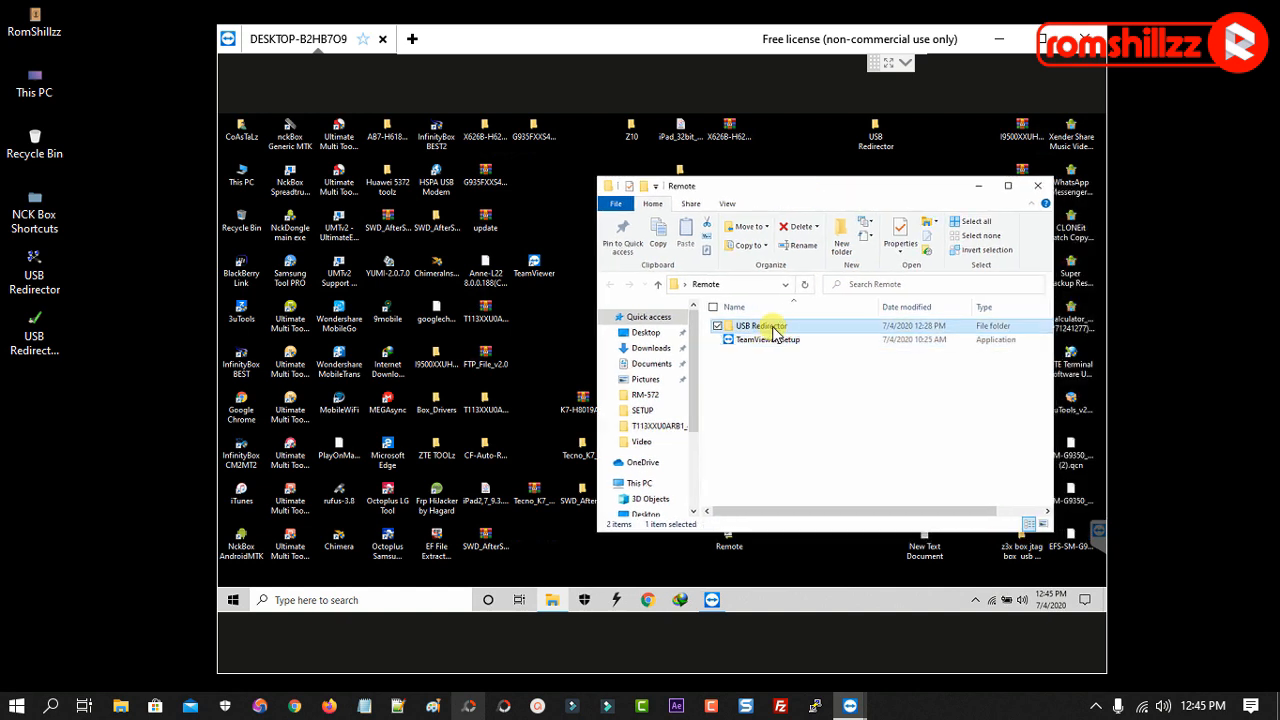
double_click(763, 327)
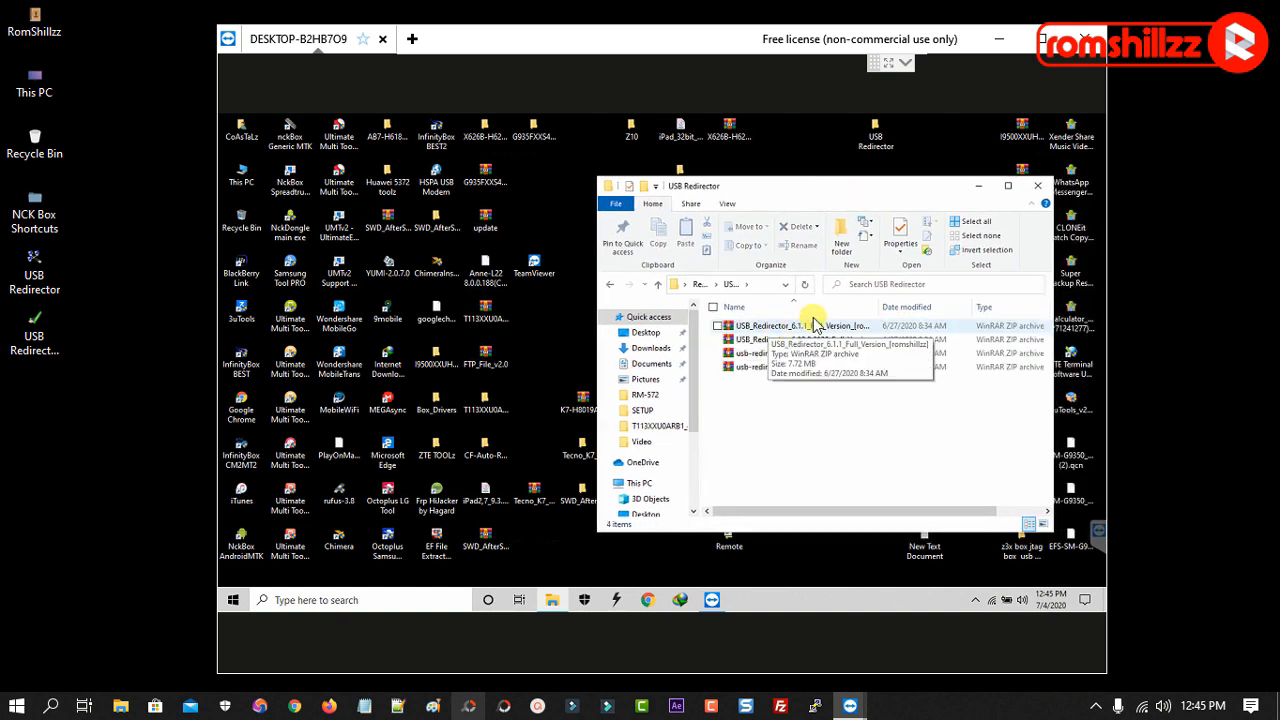
click(727, 204)
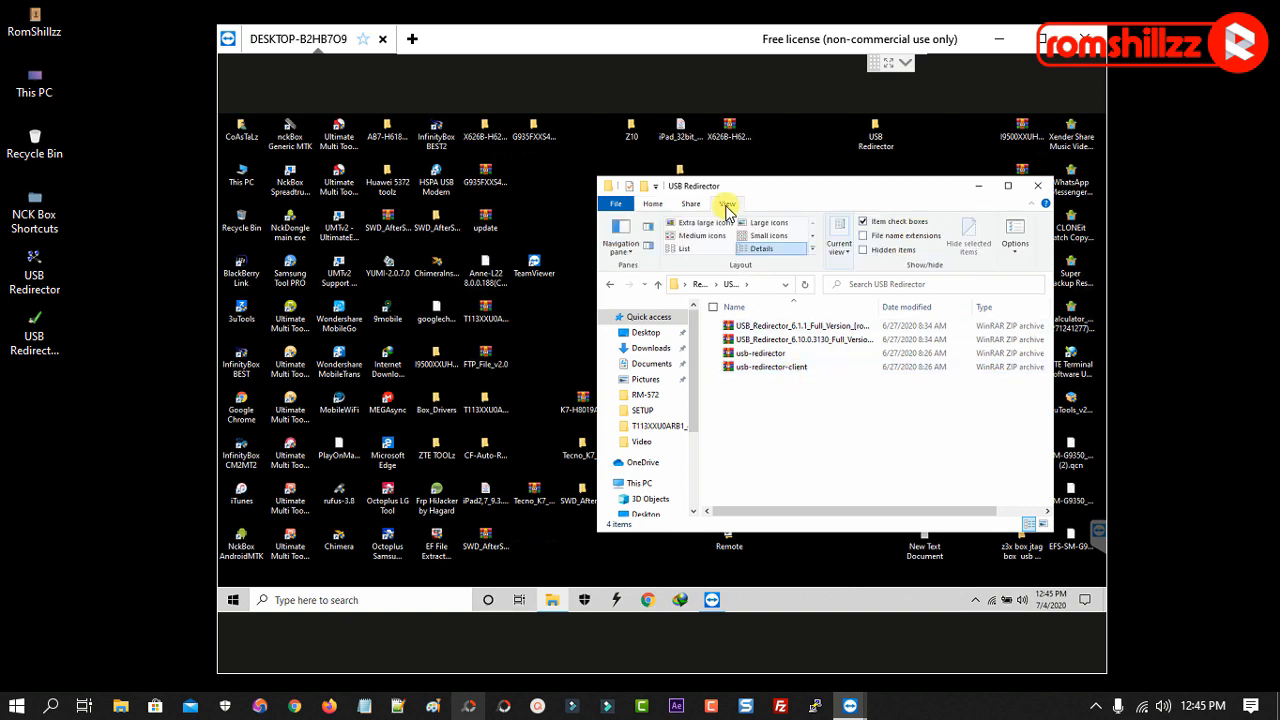
click(679, 249)
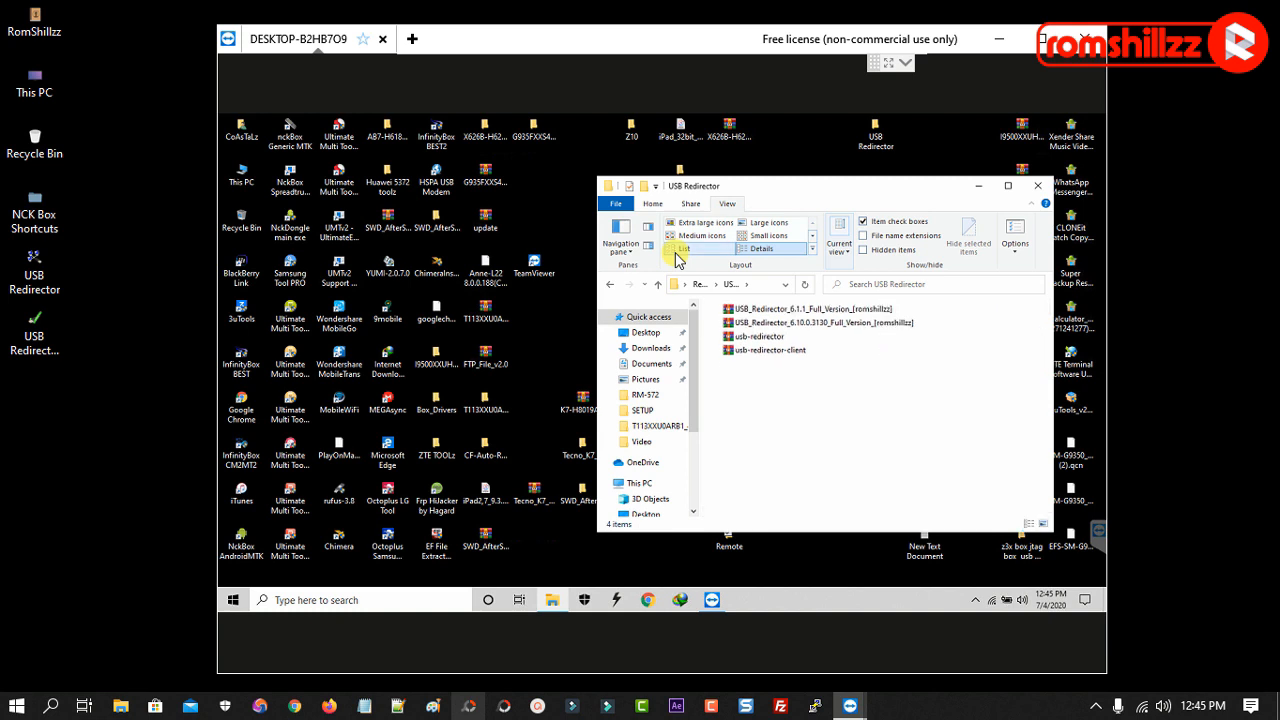
Open the USB_Redirector_6.1.1_Full_Version_[romshillzz] archive, dismiss the WinRAR licence reminder, and move the archive window lower
click(797, 312)
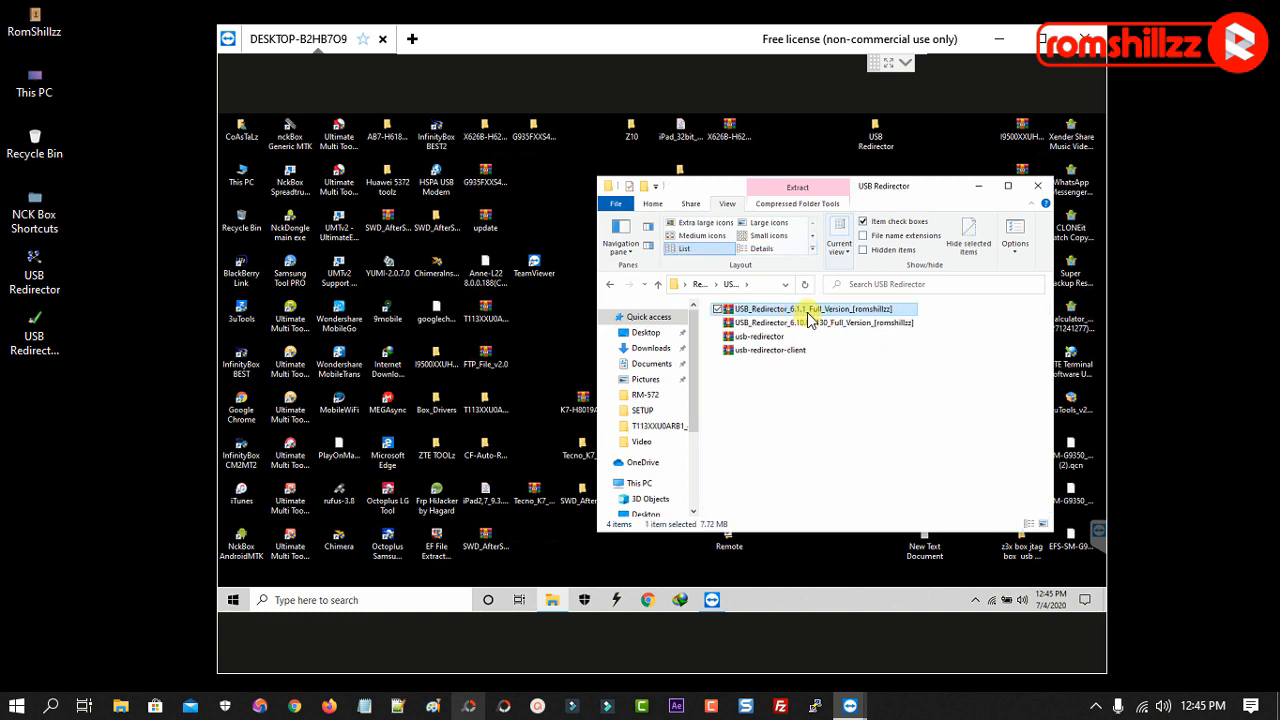
double_click(809, 311)
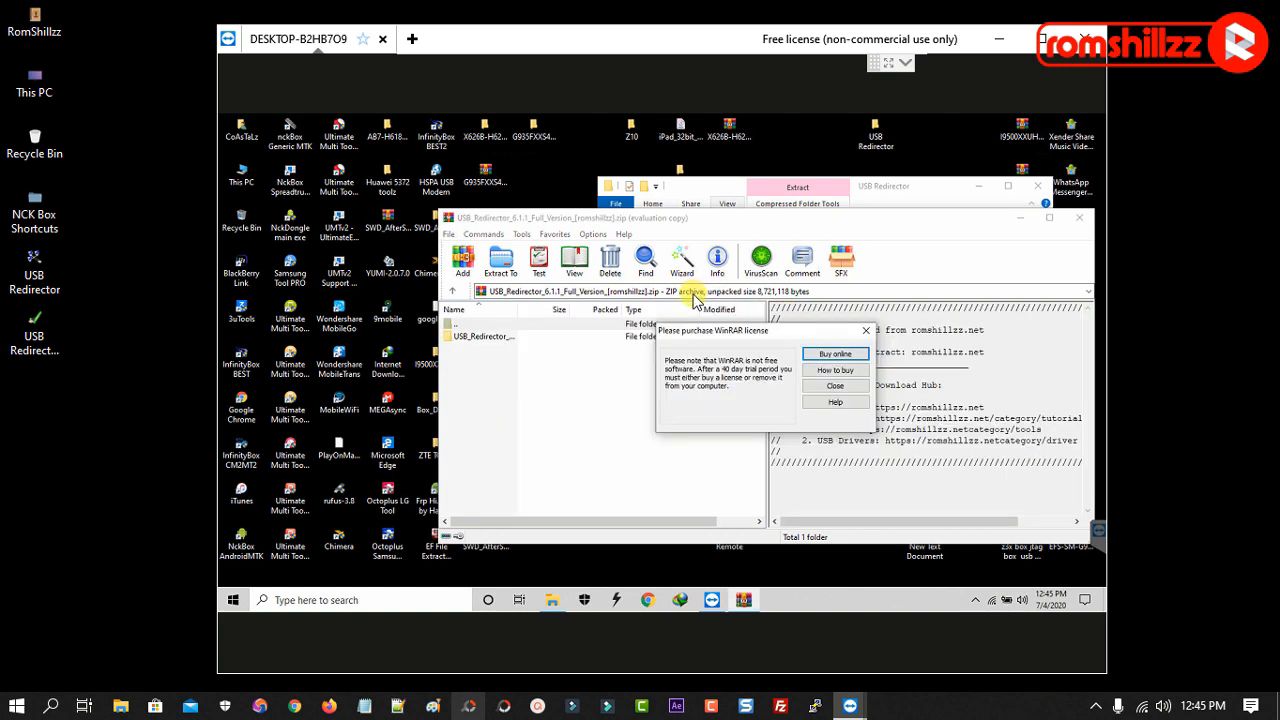
click(832, 388)
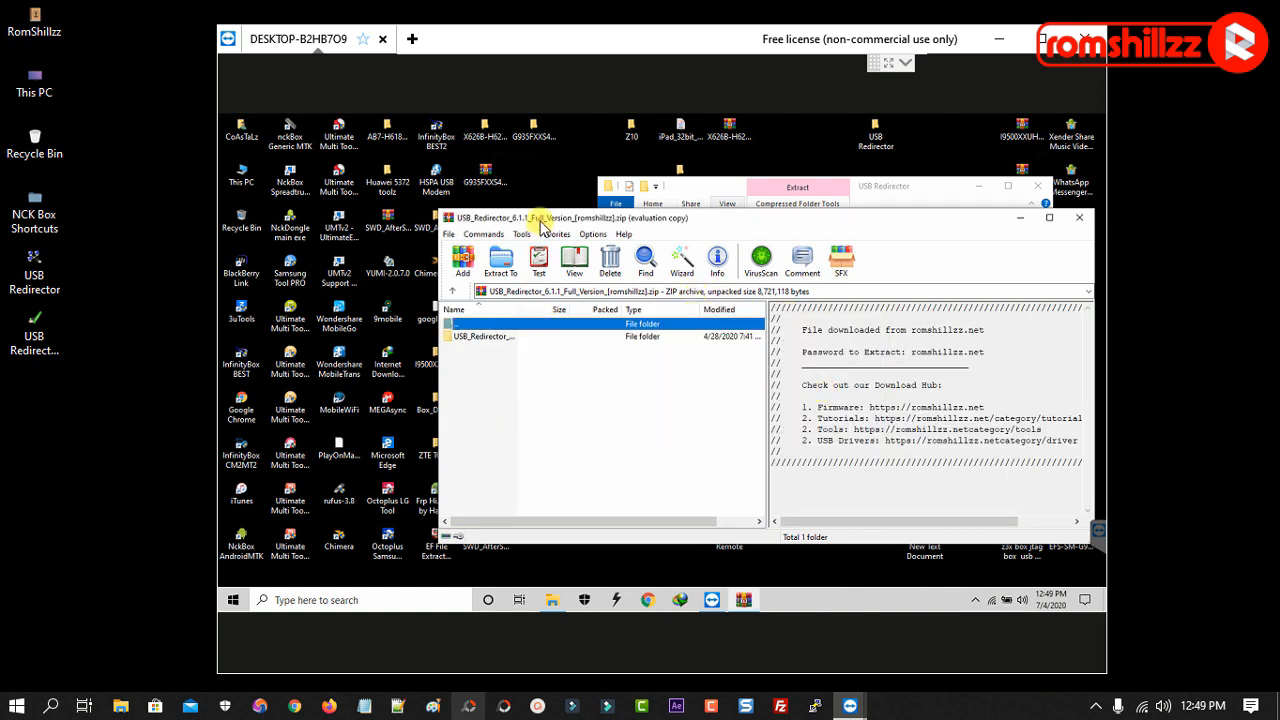
drag(539, 218, 531, 277)
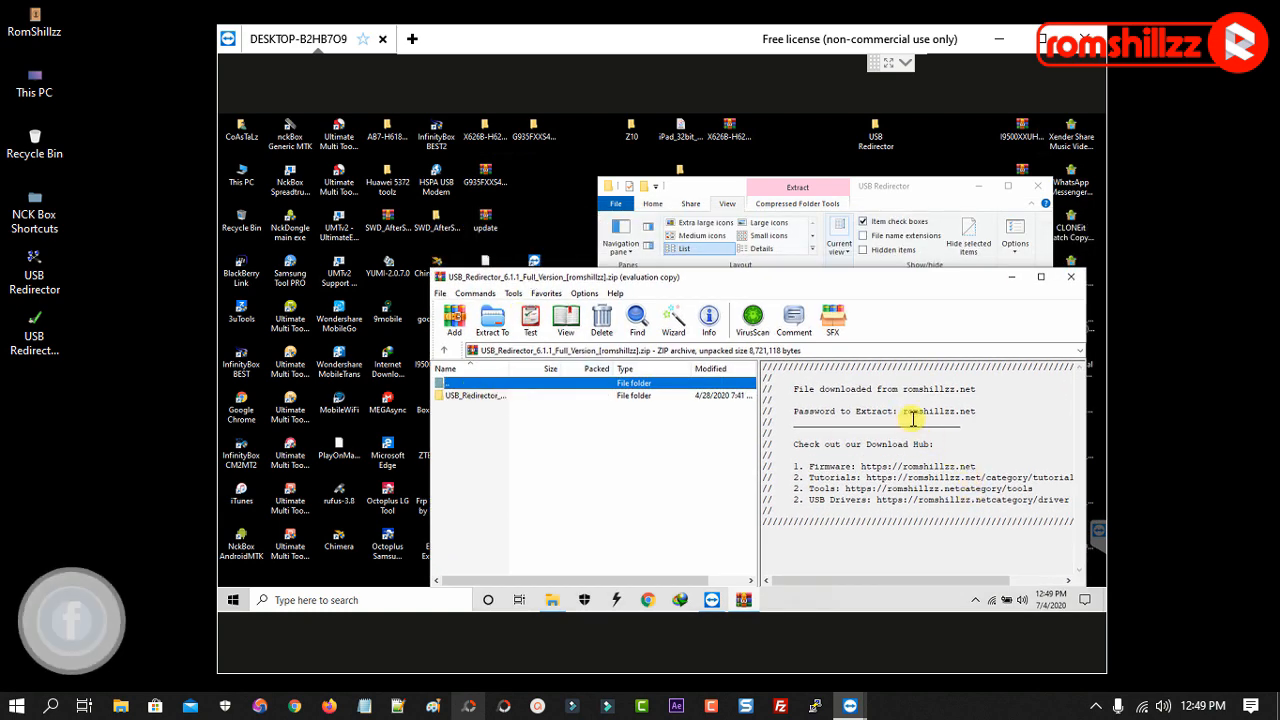
Copy the extraction password from the archive's comment
drag(903, 413, 978, 411)
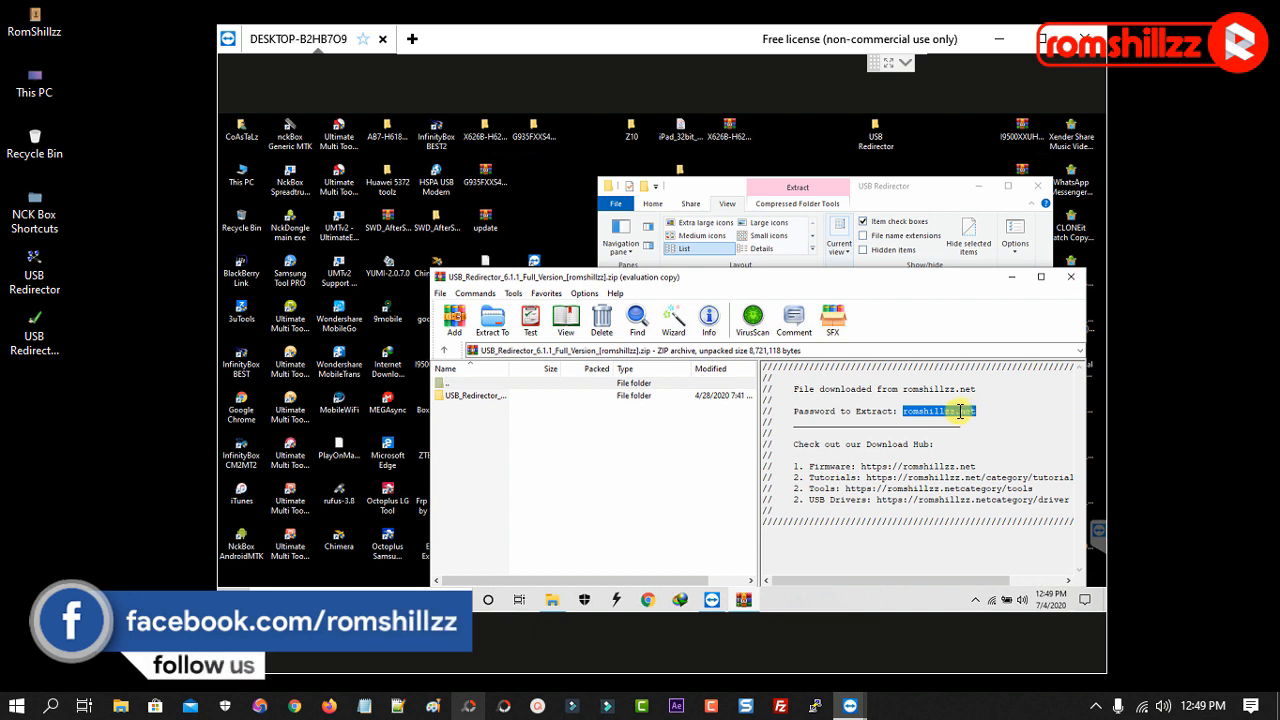
right_click(940, 412)
click(966, 453)
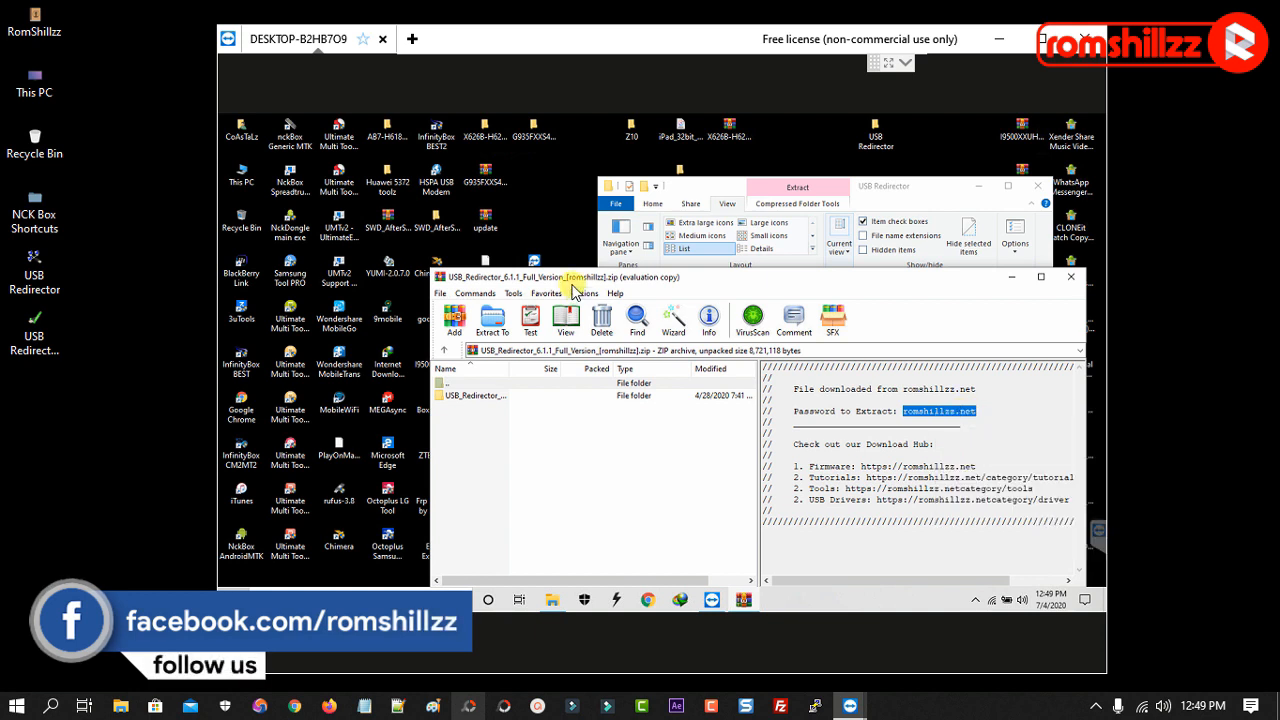
Extract the USB Redirector folder from the archive to the remote desktop, pasting the copied archive password, and close the archive
drag(480, 390, 563, 220)
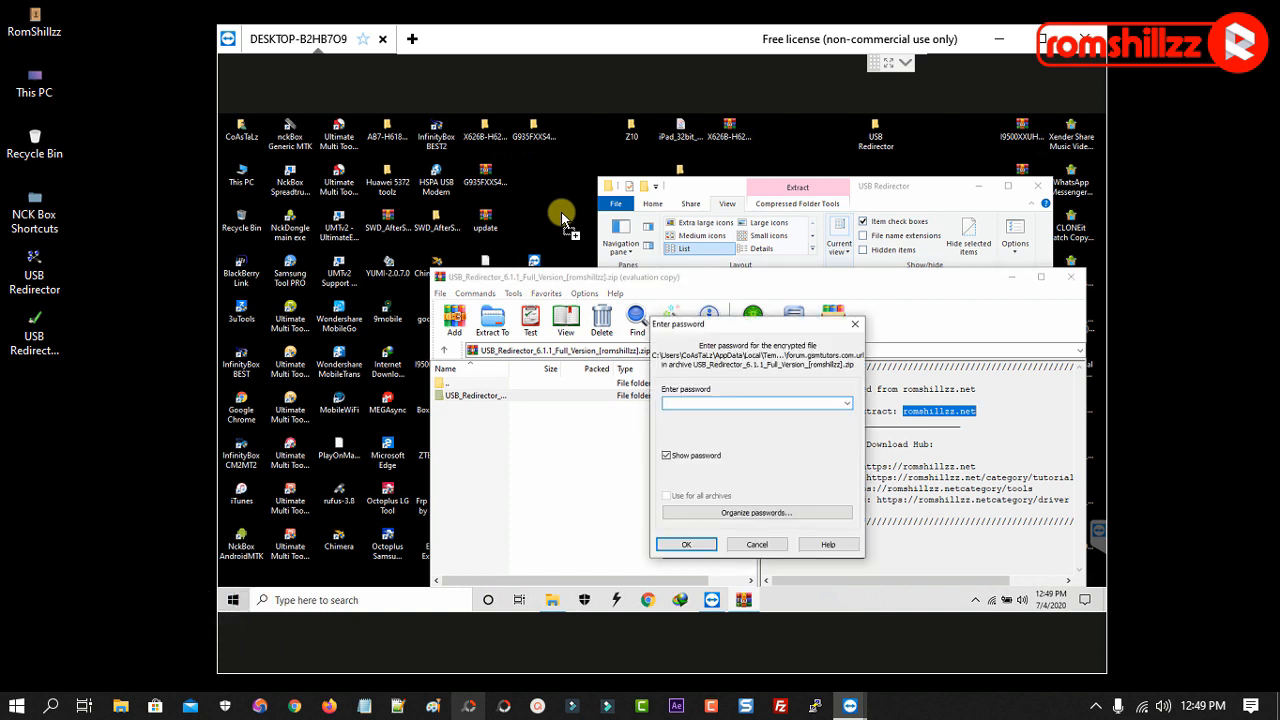
right_click(702, 402)
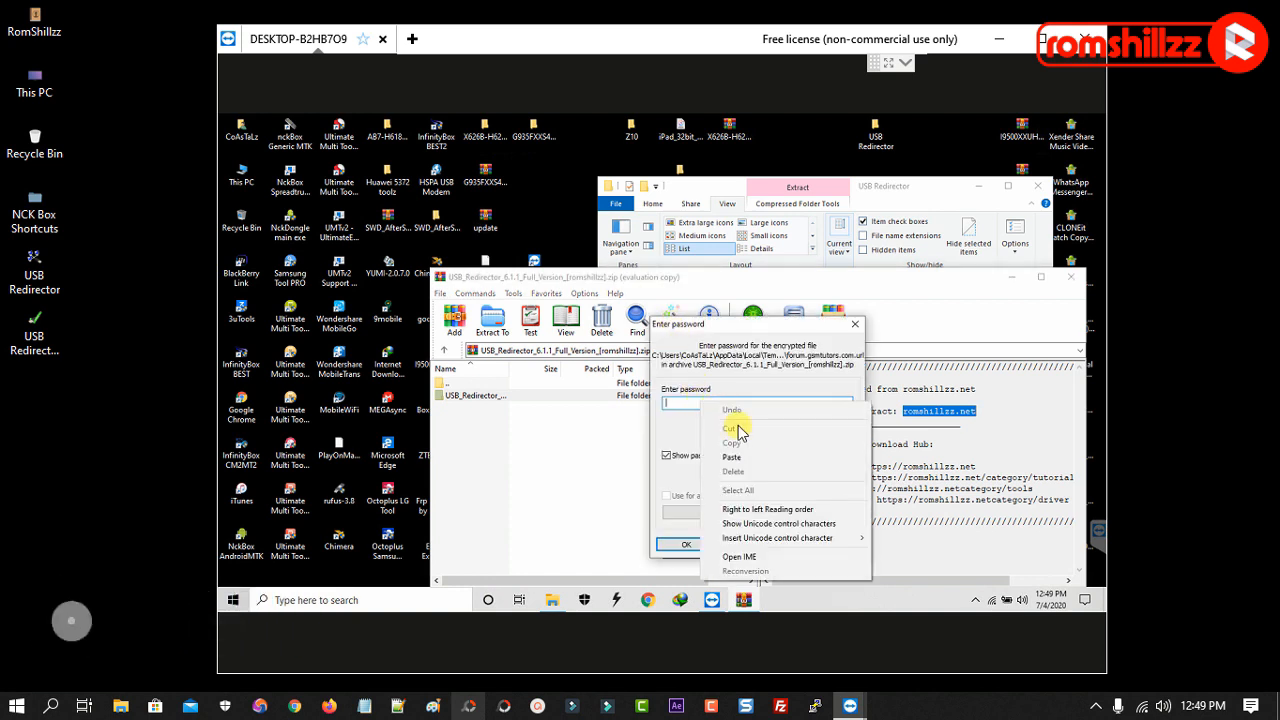
click(737, 452)
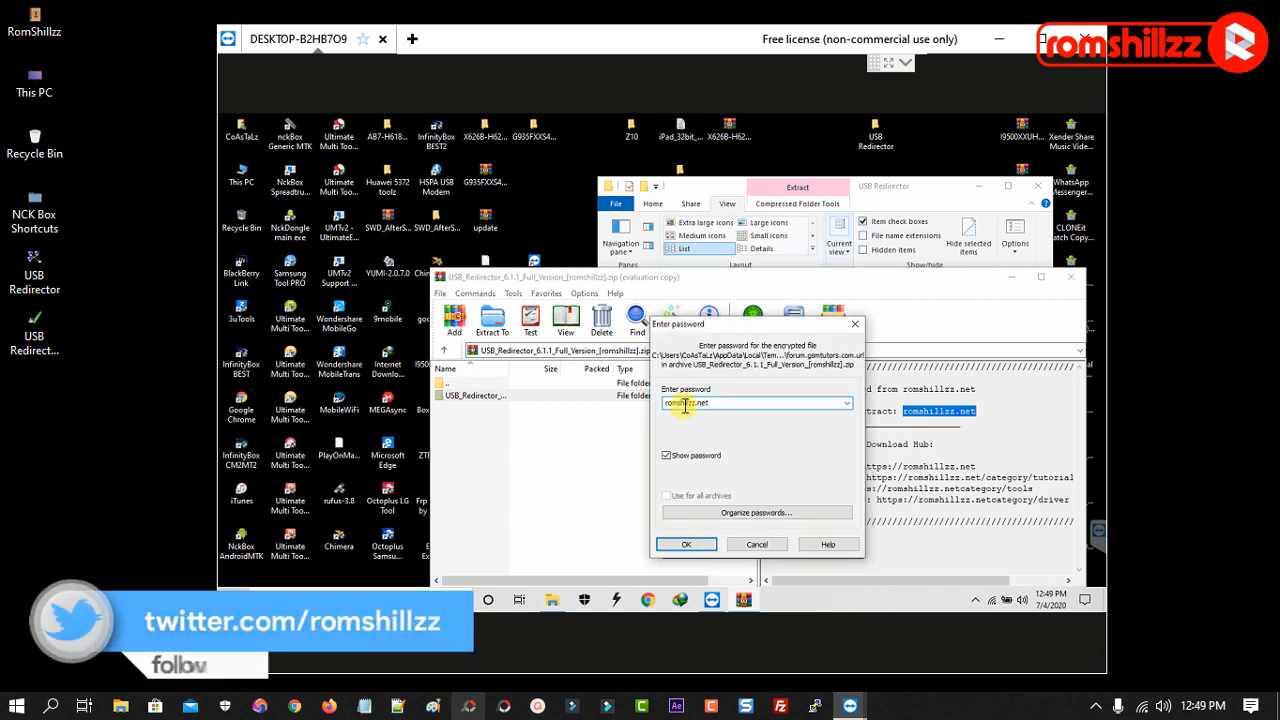
click(687, 545)
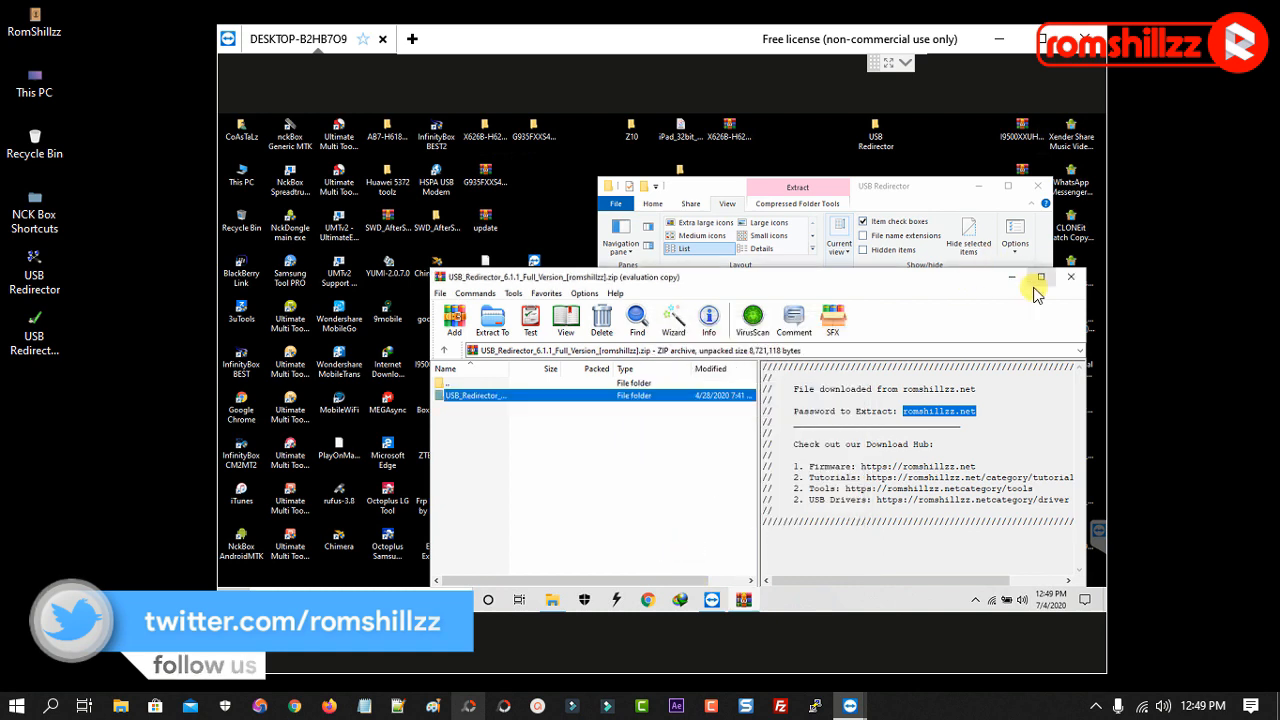
click(1070, 276)
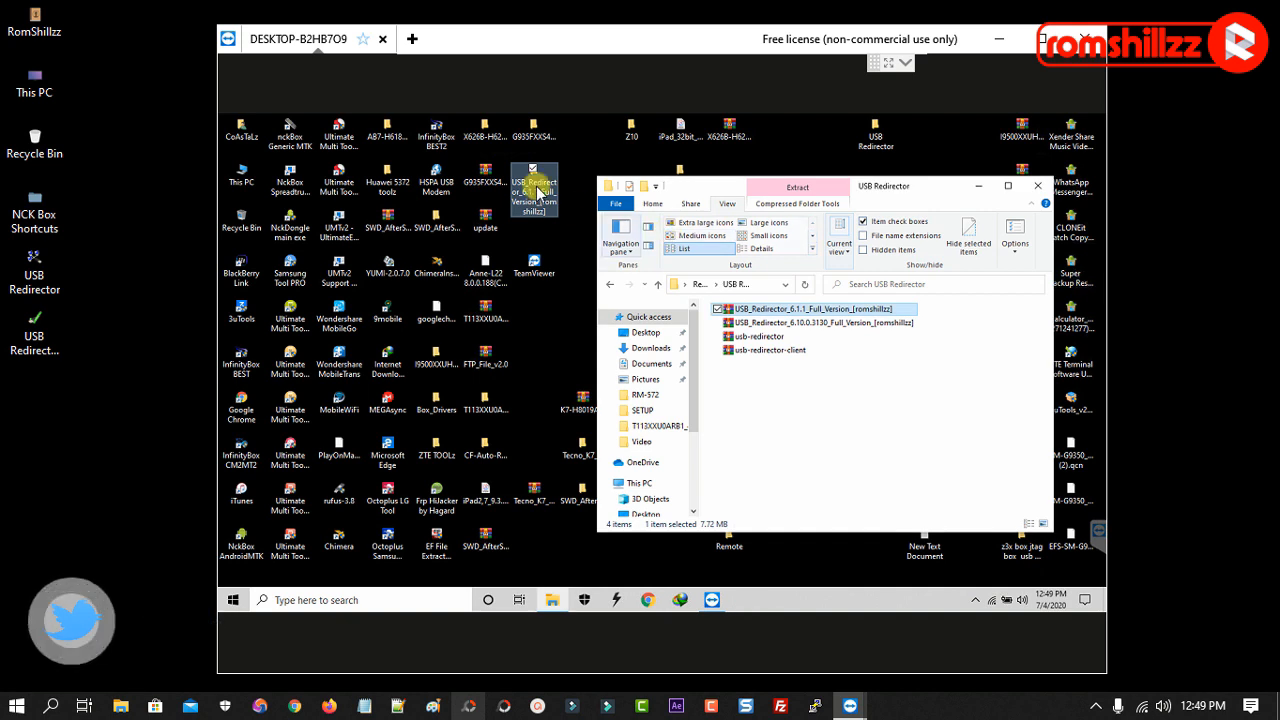
Move the extracted folder from the desktop into the USB Redirector folder, and extract the usb-redirector-client archive to its own subfolder
drag(531, 186, 828, 450)
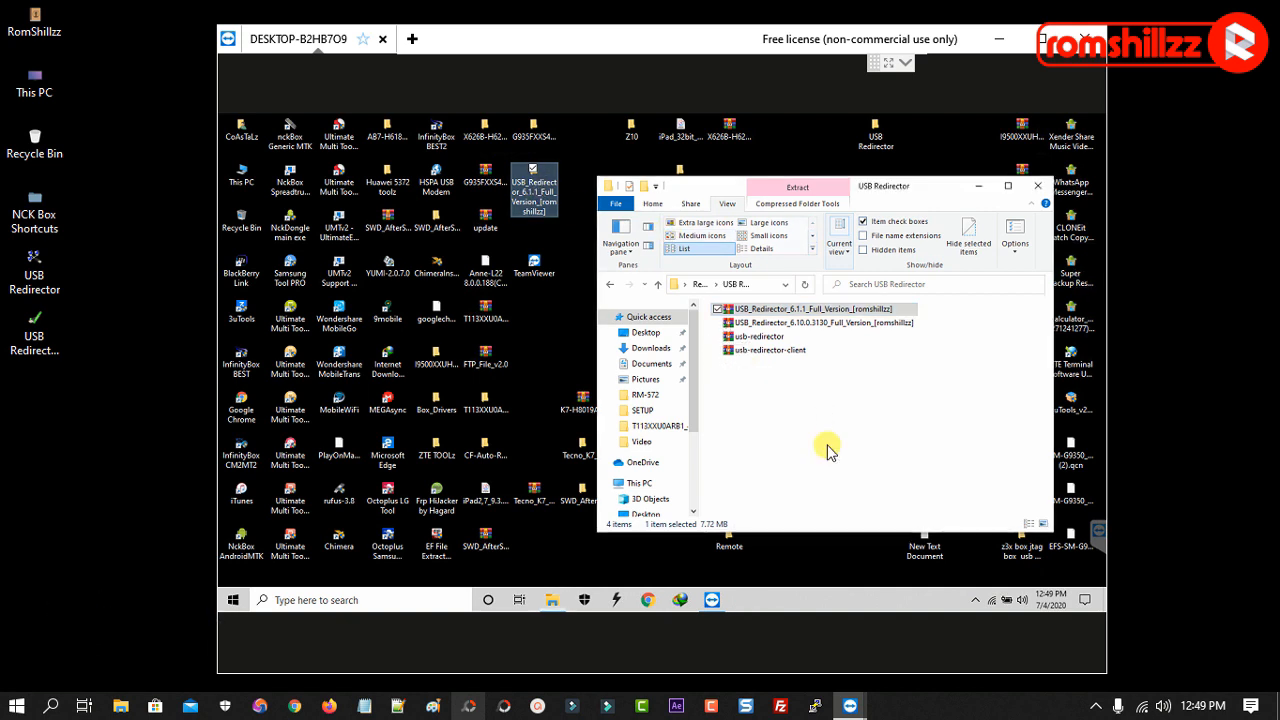
click(771, 350)
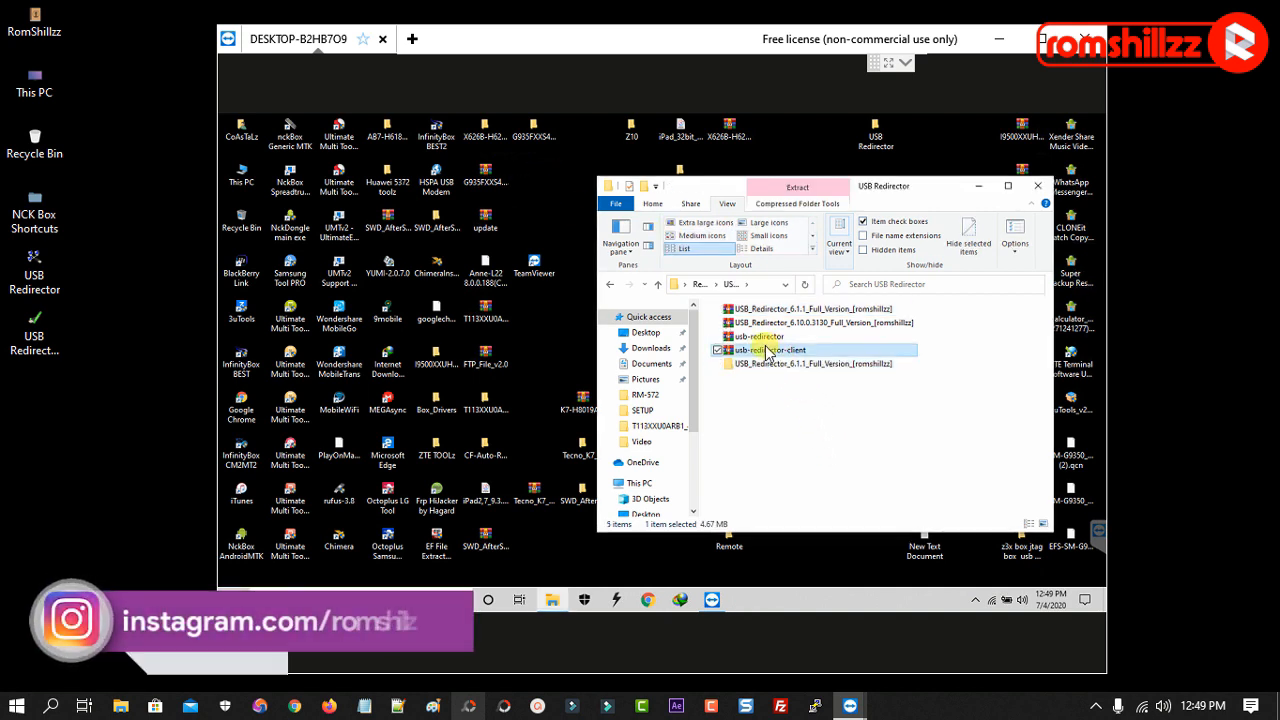
right_click(771, 355)
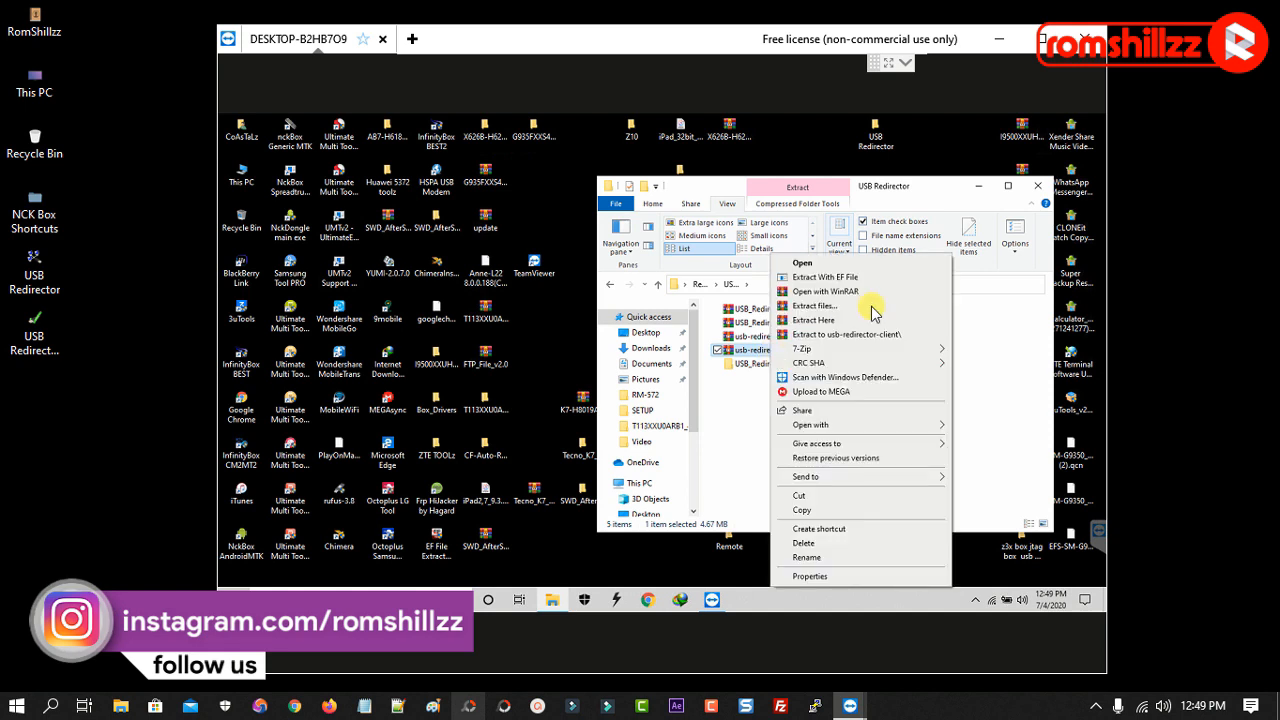
click(889, 333)
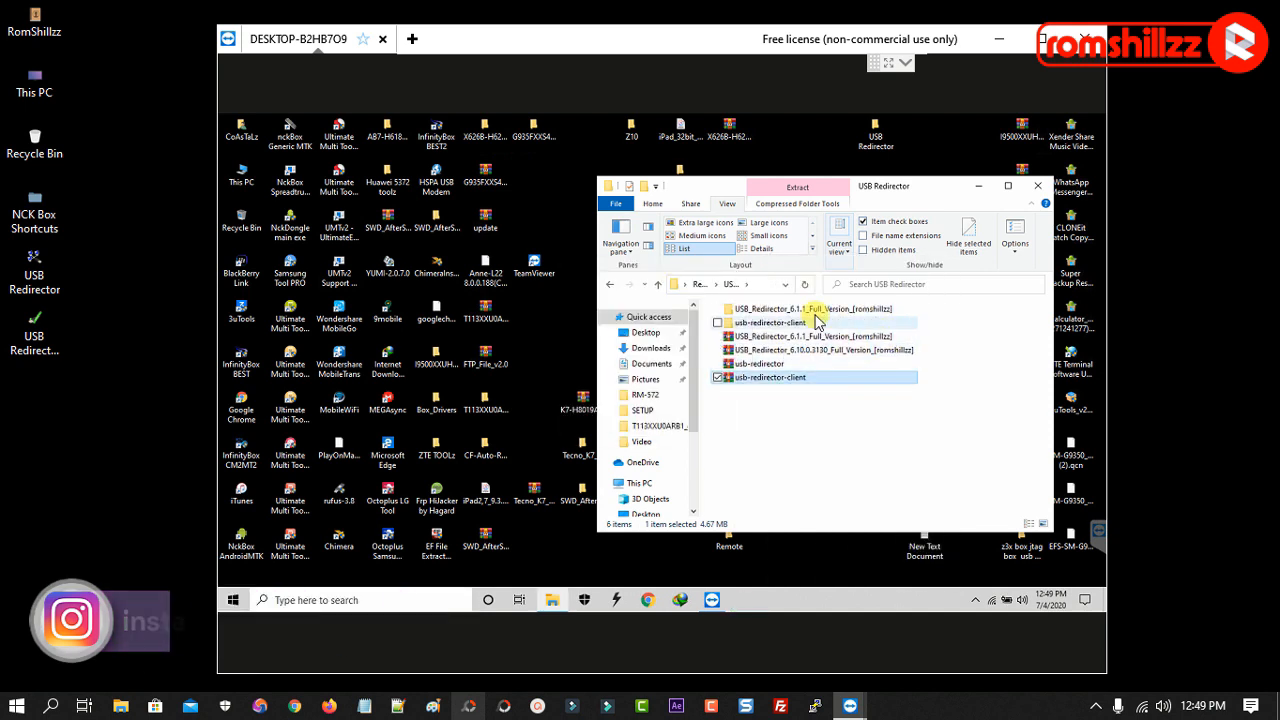
Open the 64-bit-setup folder inside the extracted USB_Redirector_6.1.1 folder, and run usbredirector_setup64 with permission to make changes
click(790, 310)
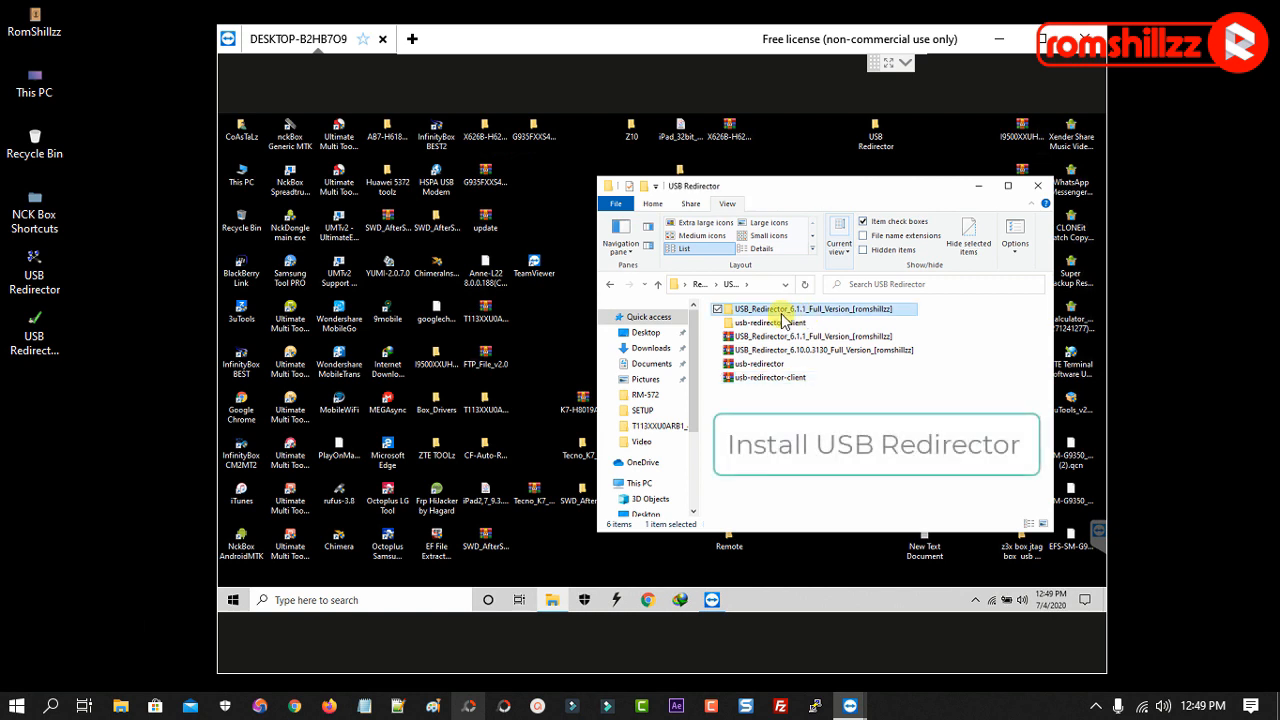
double_click(783, 313)
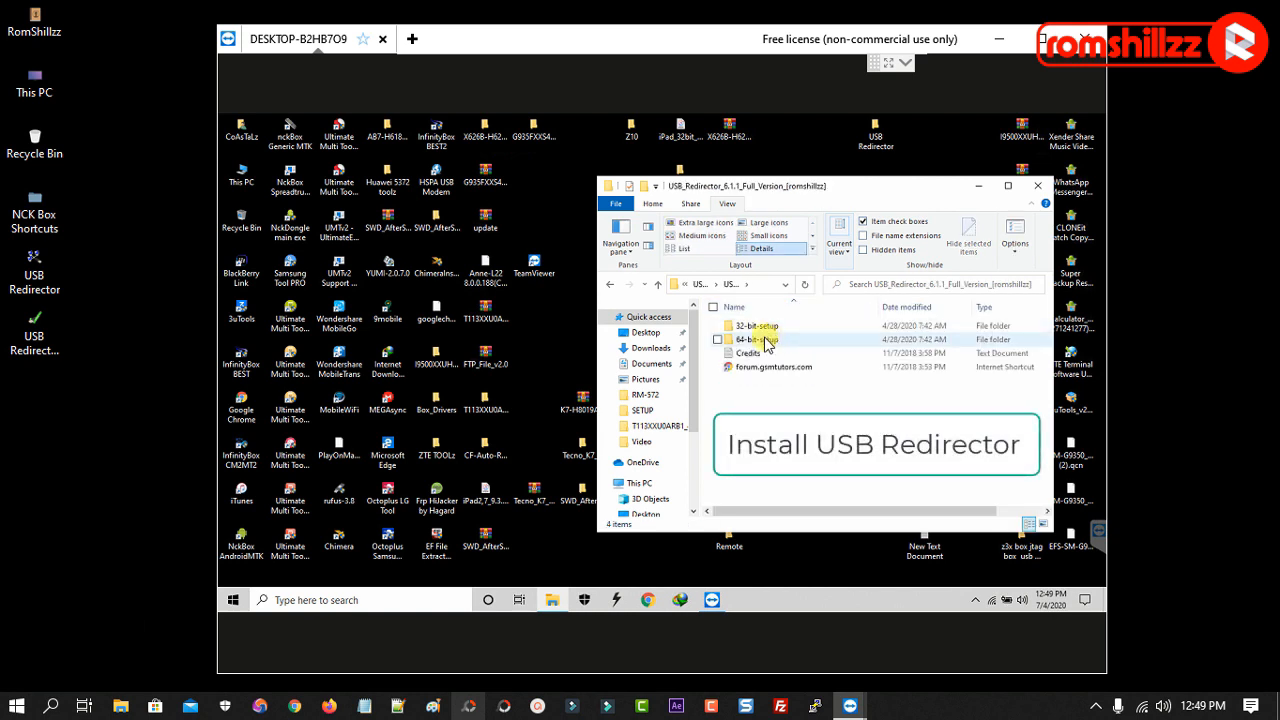
click(767, 342)
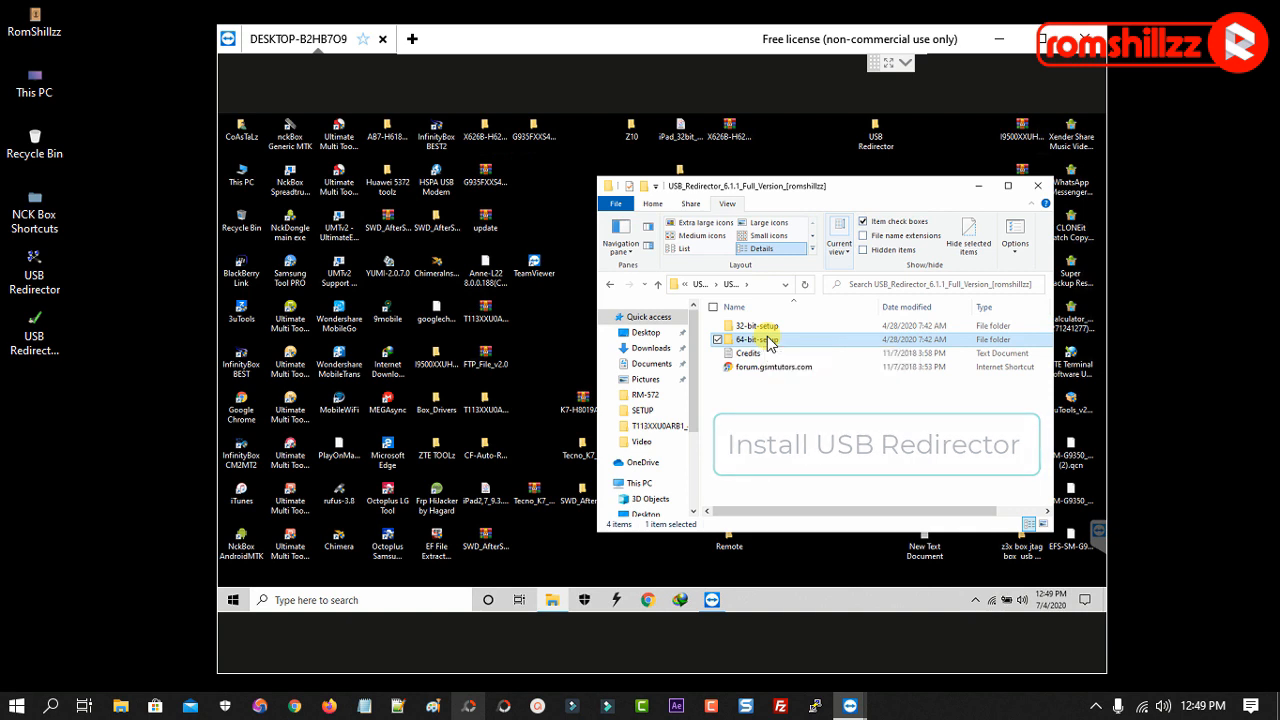
double_click(767, 342)
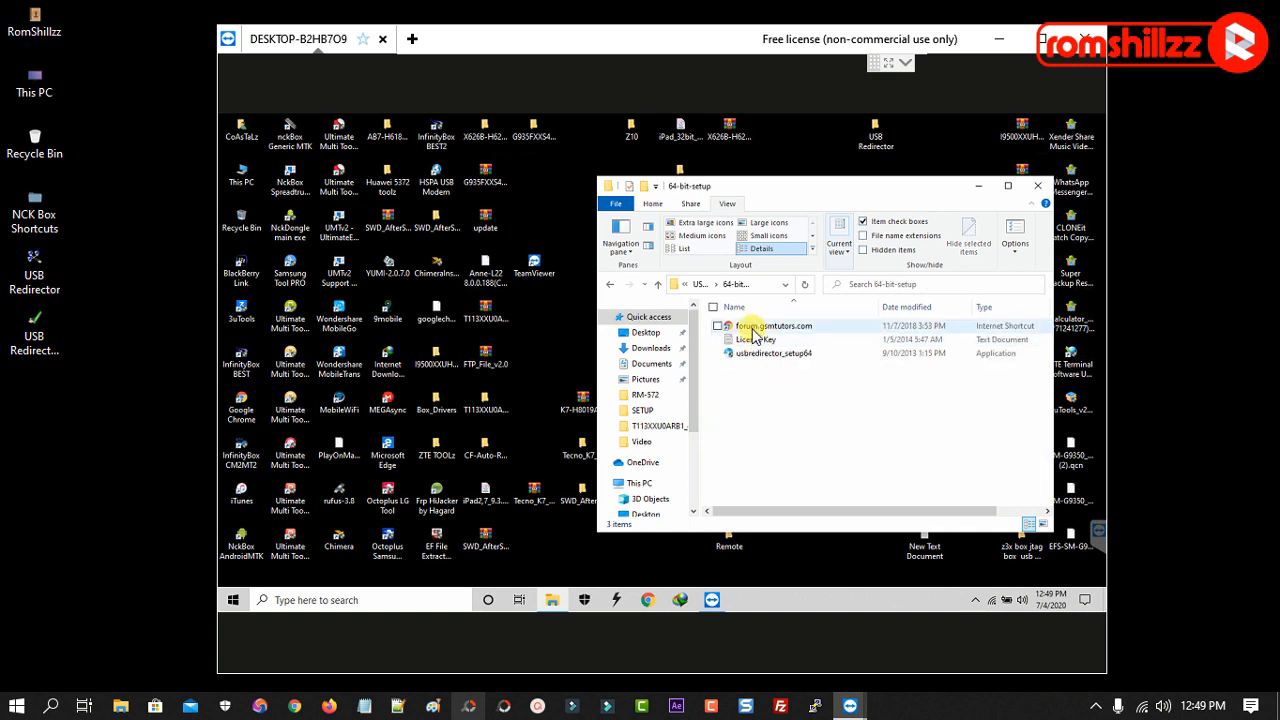
click(757, 355)
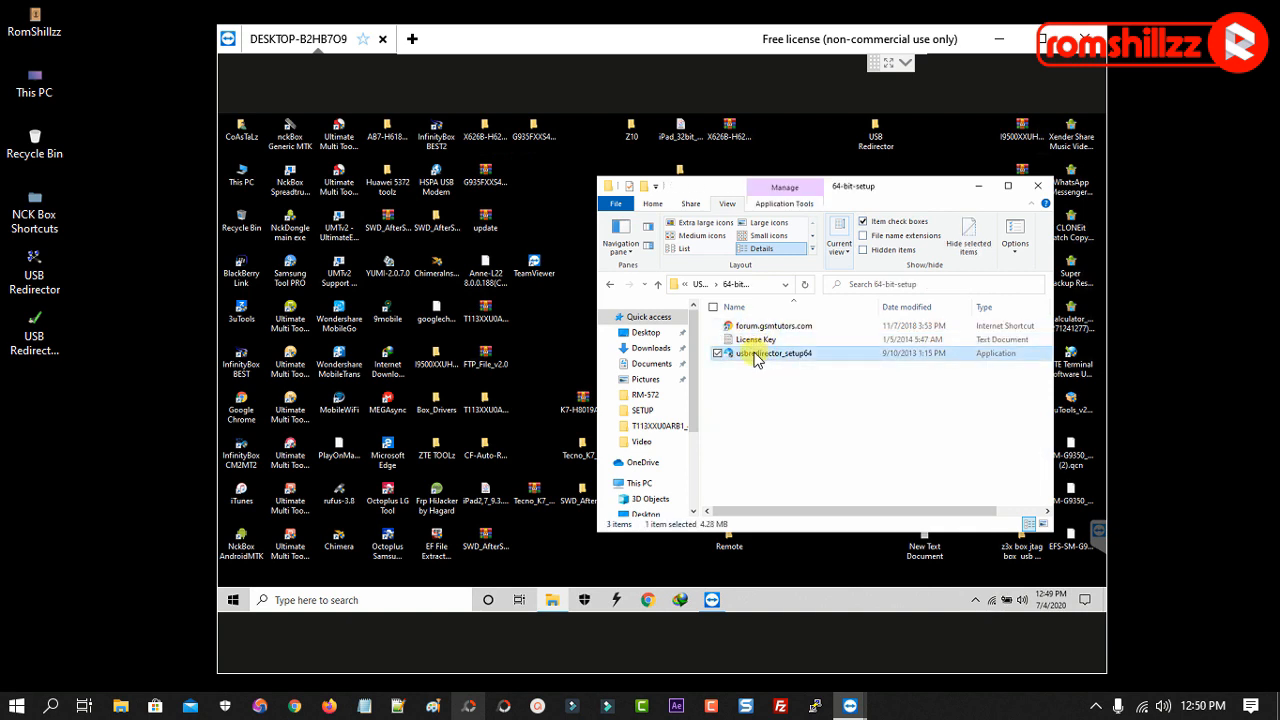
double_click(756, 356)
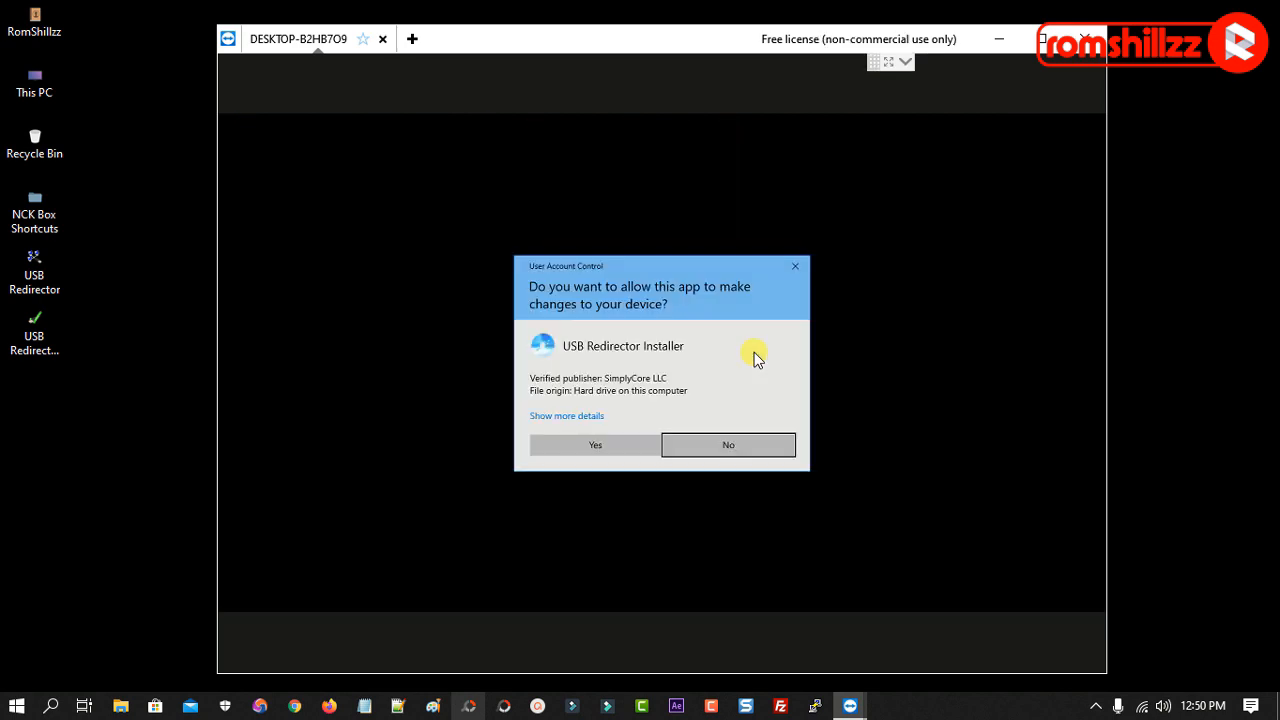
click(611, 445)
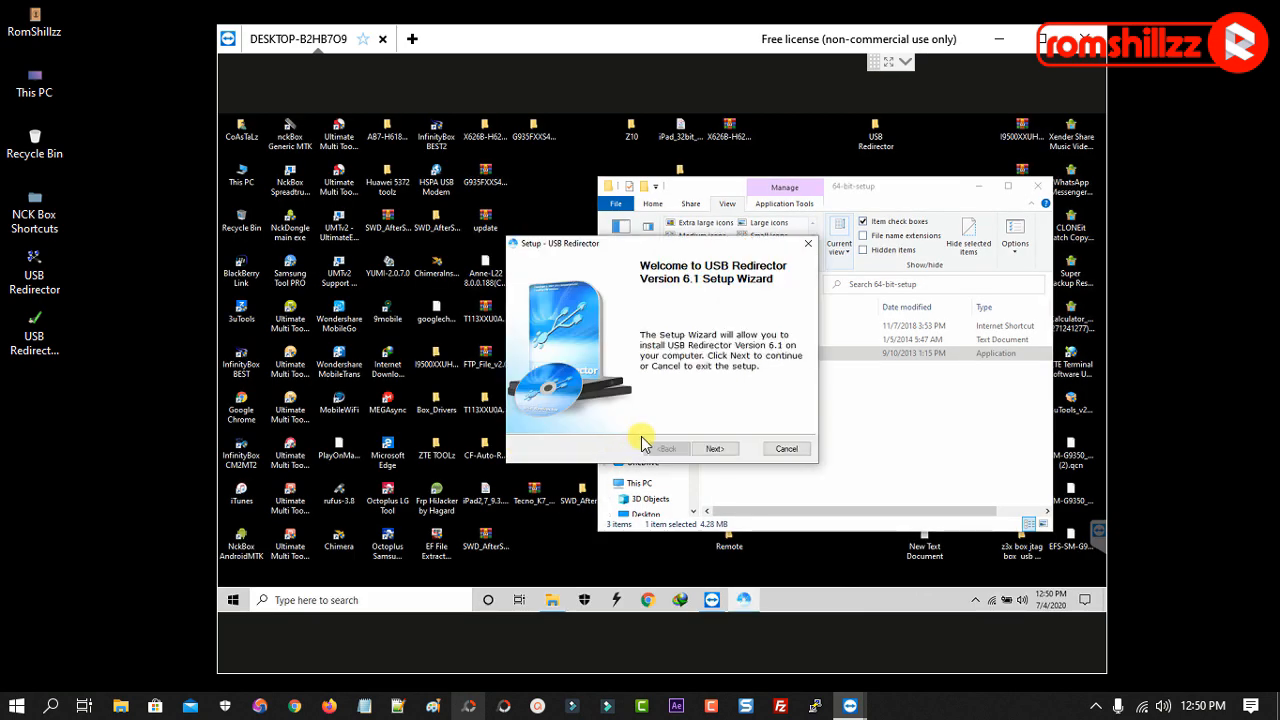
Accept the licence agreement and install USB Redirector with the default locations, Windows Firewall rules and a desktop icon
click(716, 450)
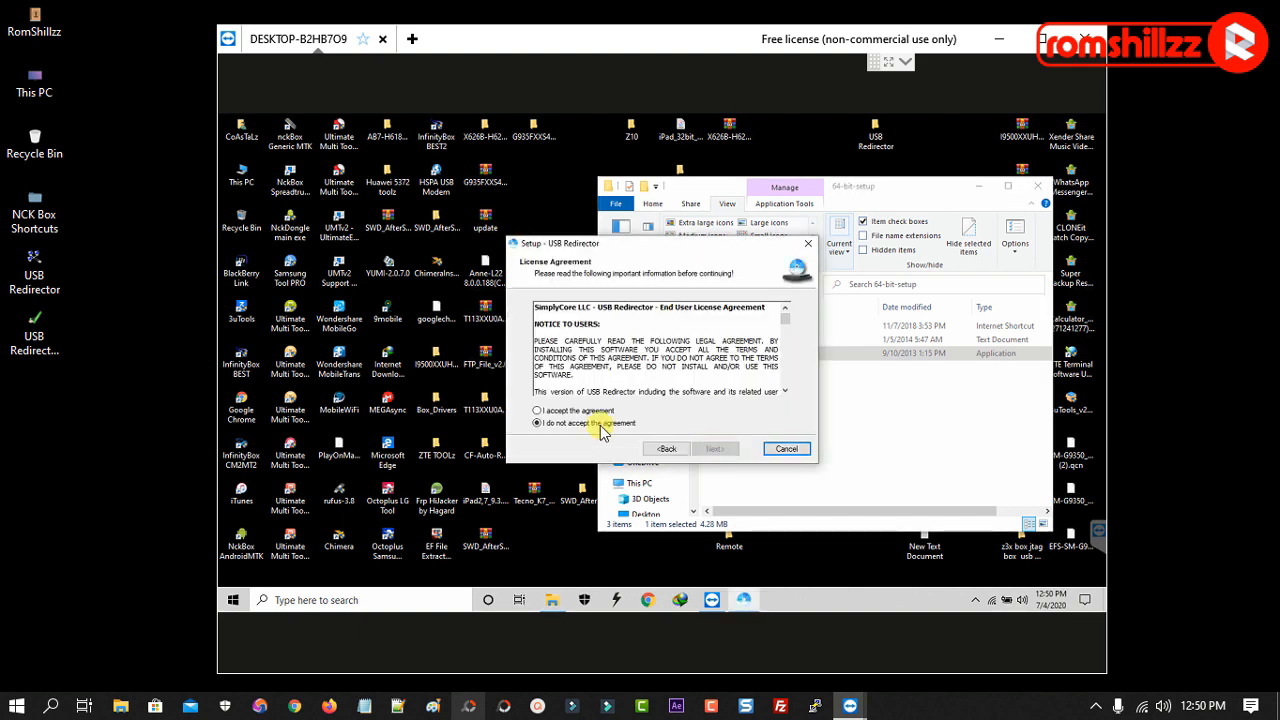
click(562, 411)
click(707, 450)
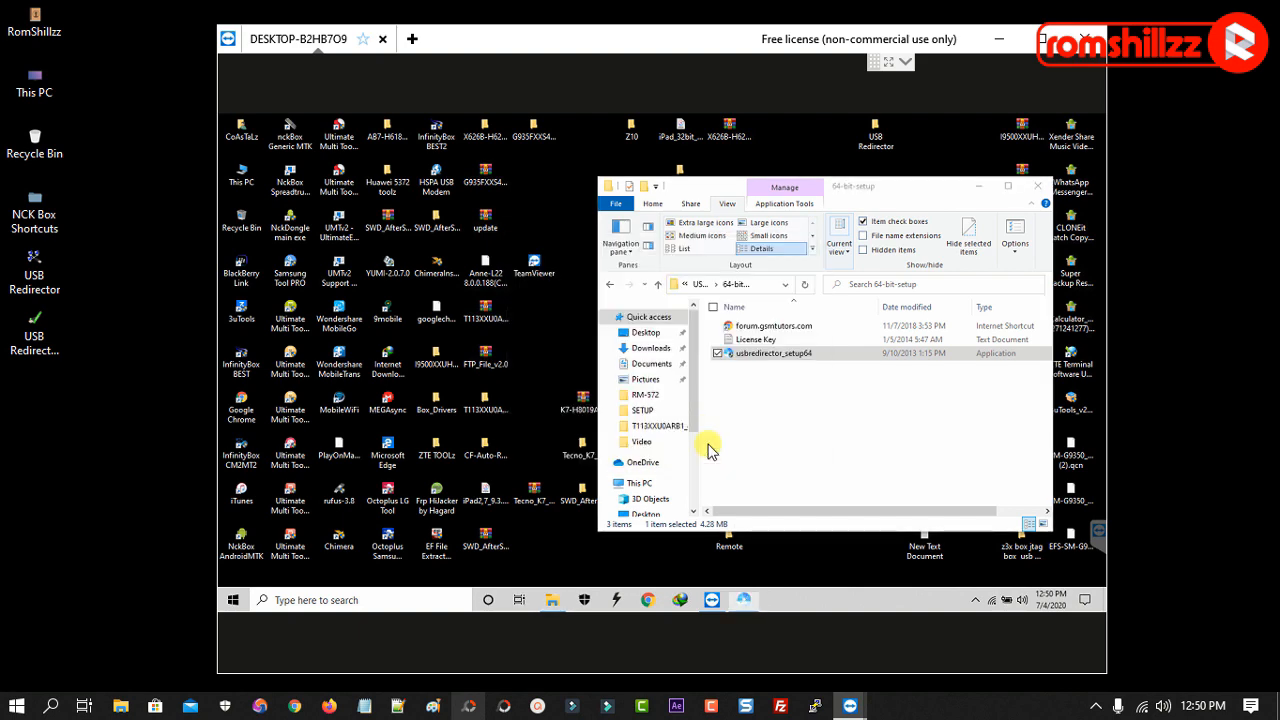
click(716, 450)
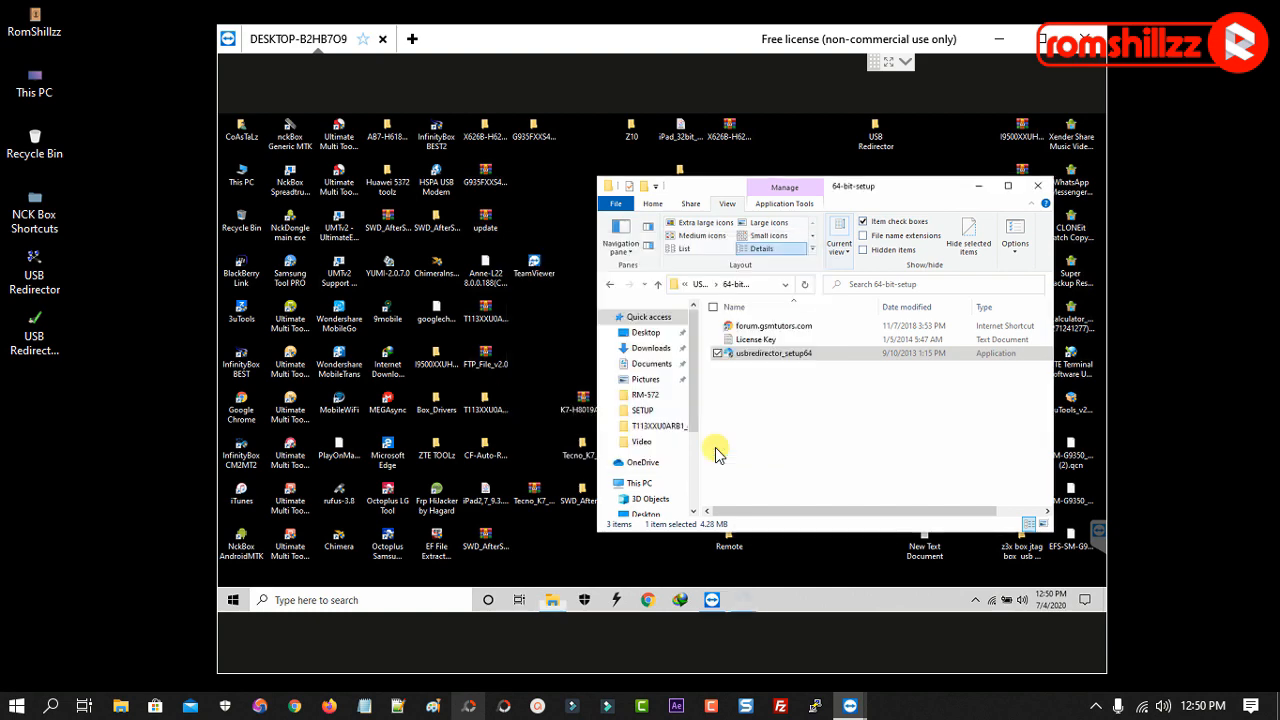
click(716, 450)
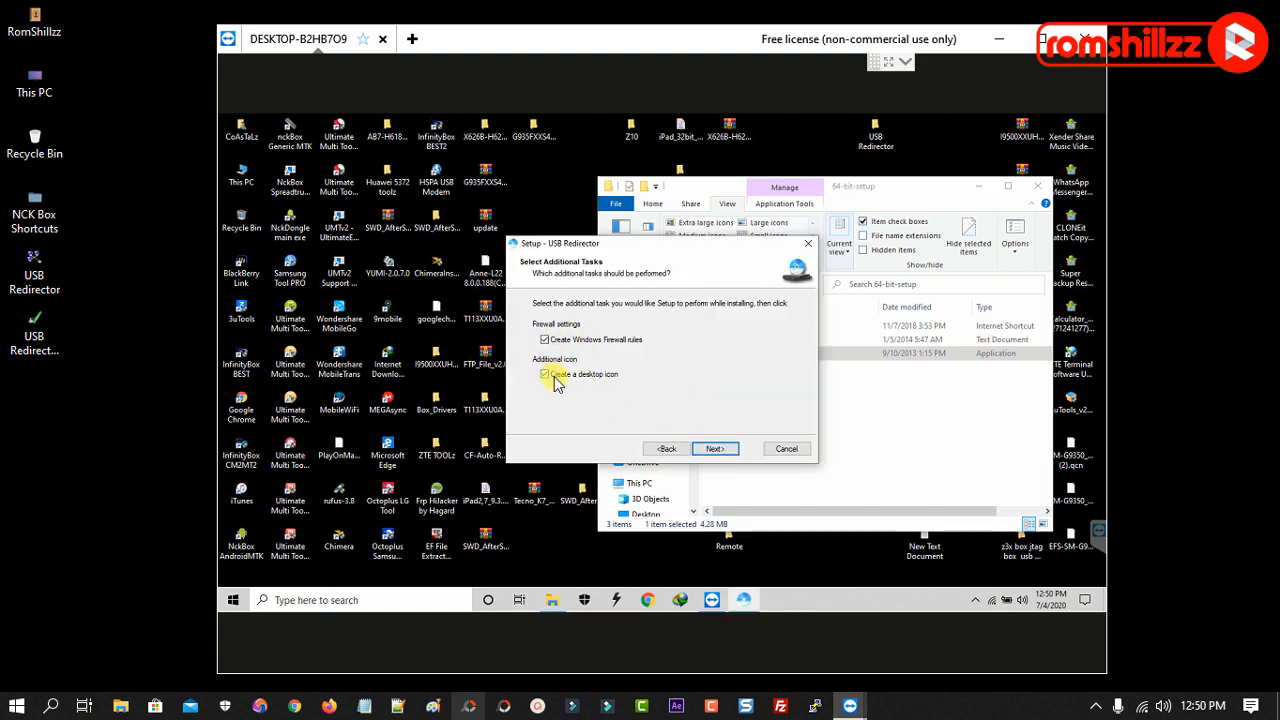
click(715, 449)
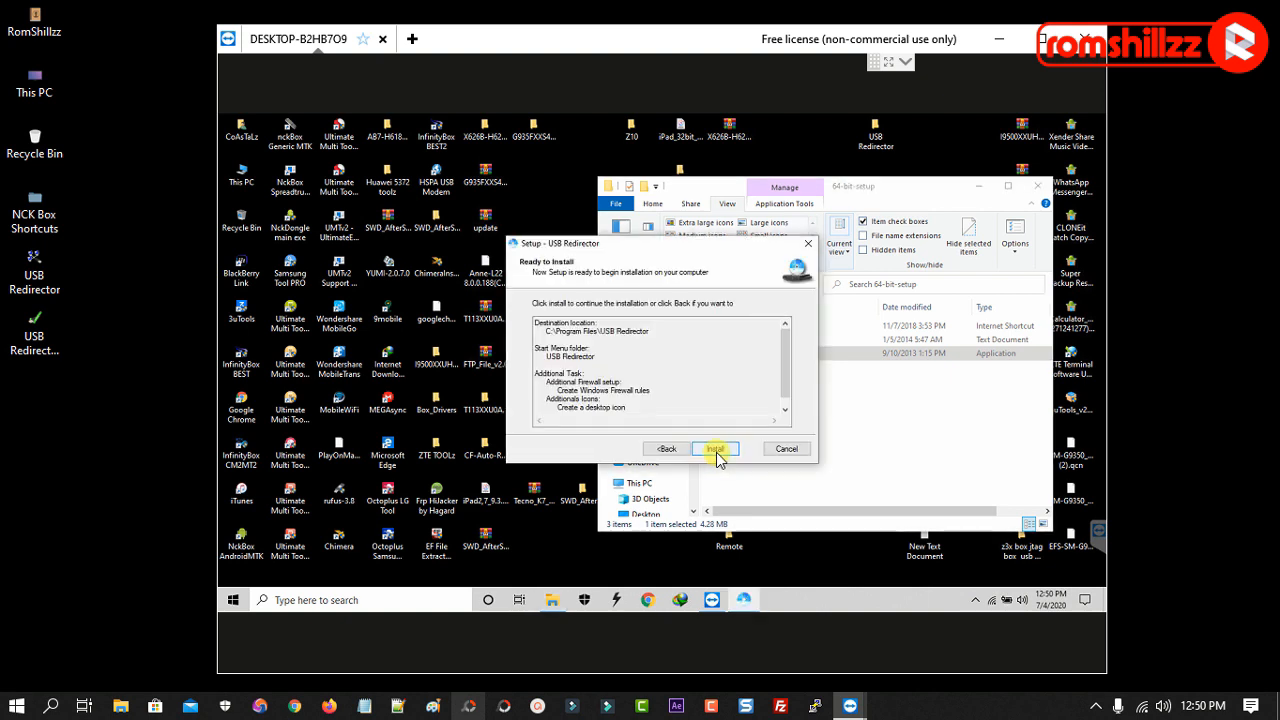
click(716, 449)
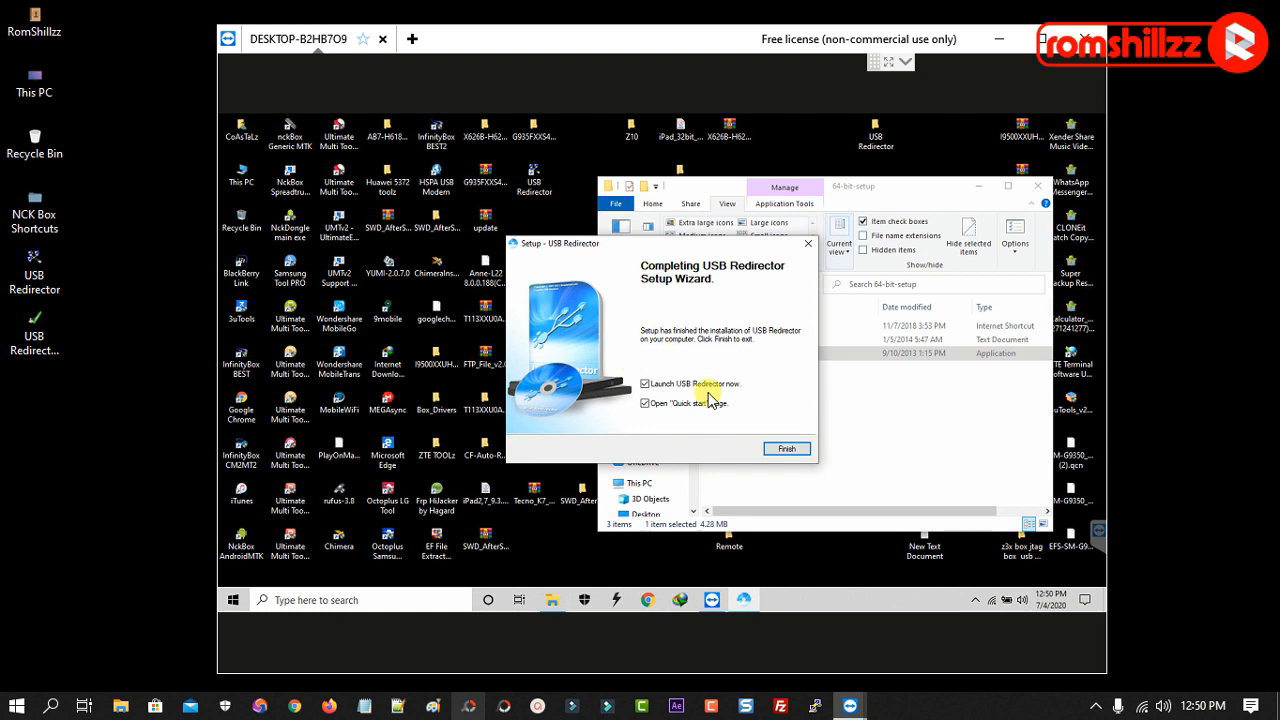
Finish the USB Redirector setup without launching the program or opening the "Quick start" page
click(646, 384)
click(646, 403)
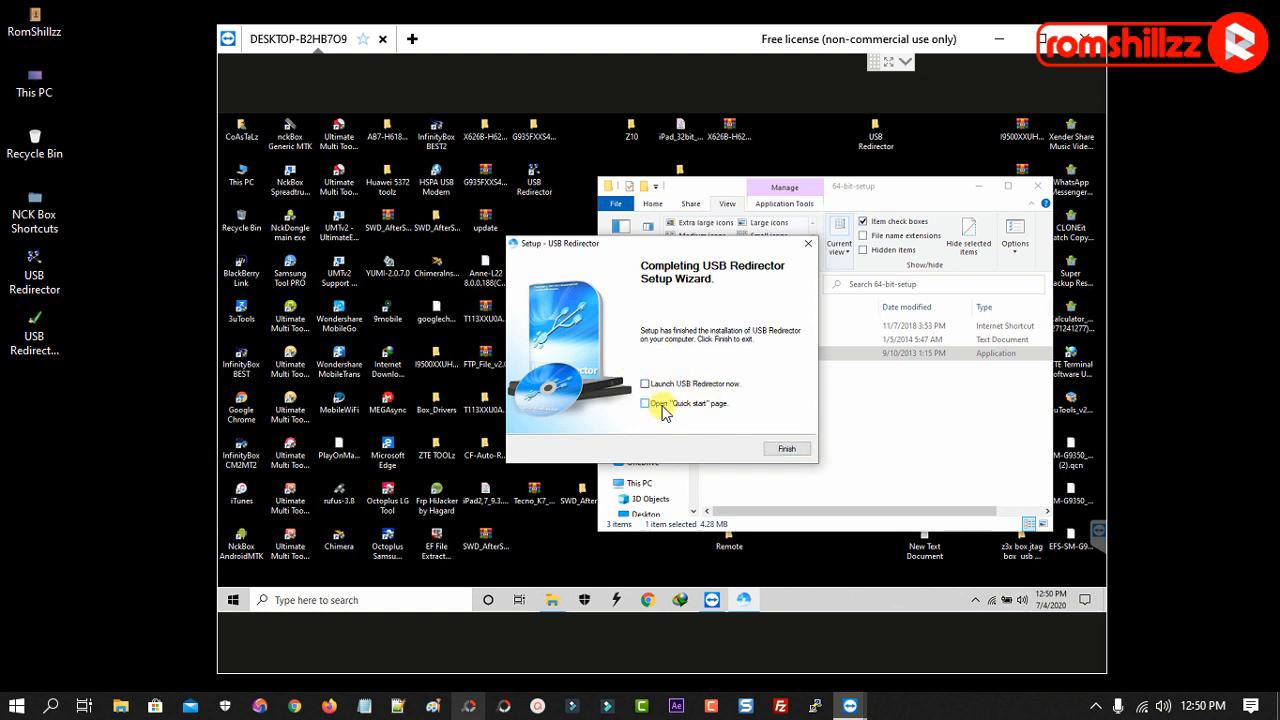
click(784, 449)
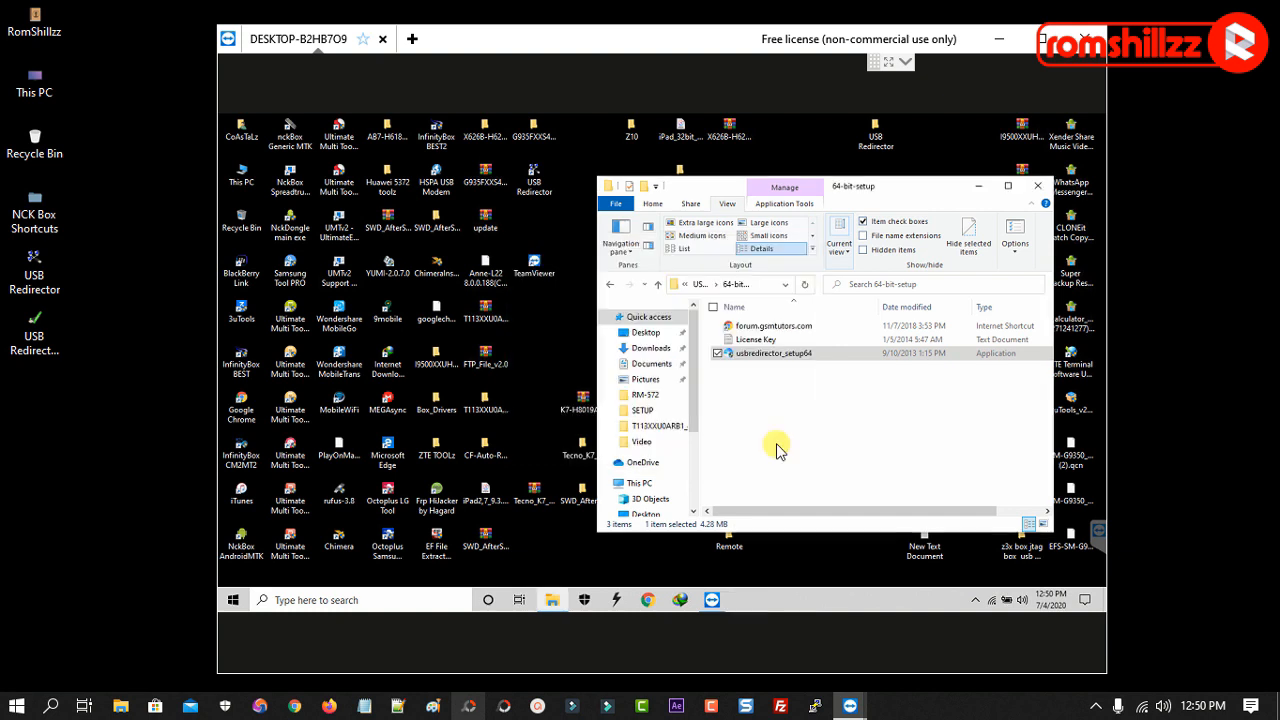
Return to the USB Redirector folder, open its usb-redirector-client subfolder, and run usbredirector-client-setup with permission to make changes
click(611, 286)
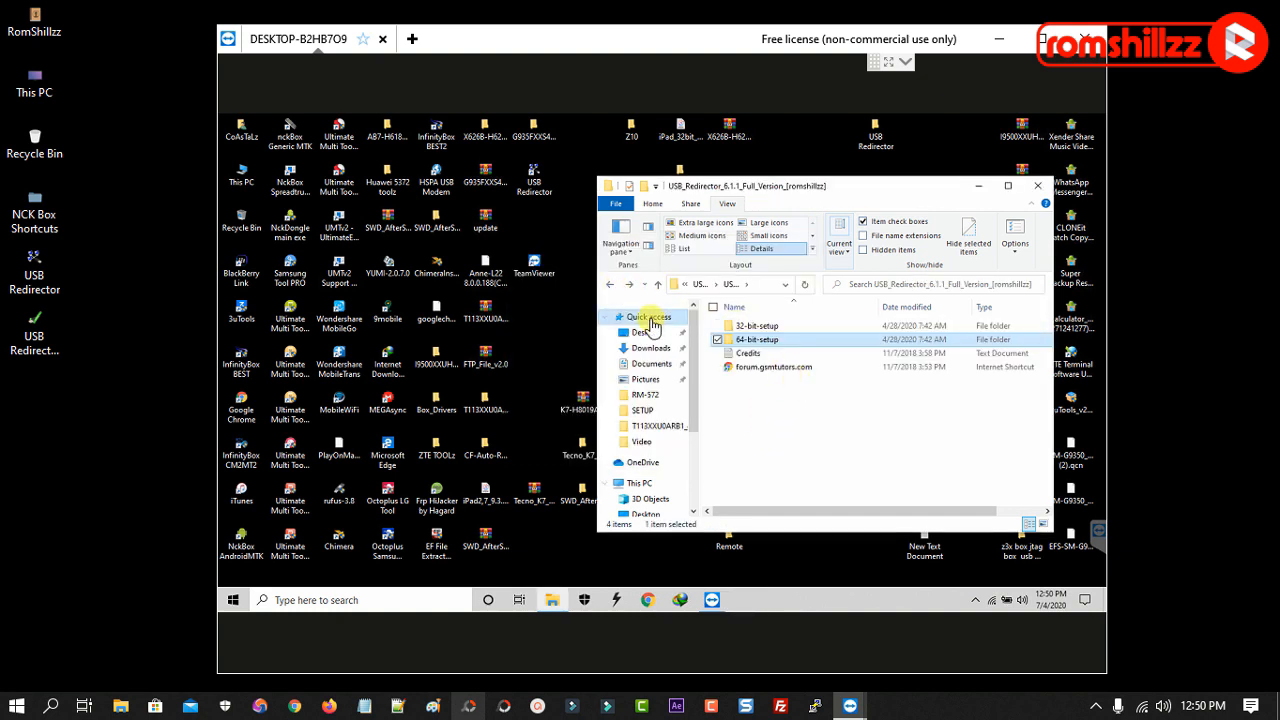
click(611, 286)
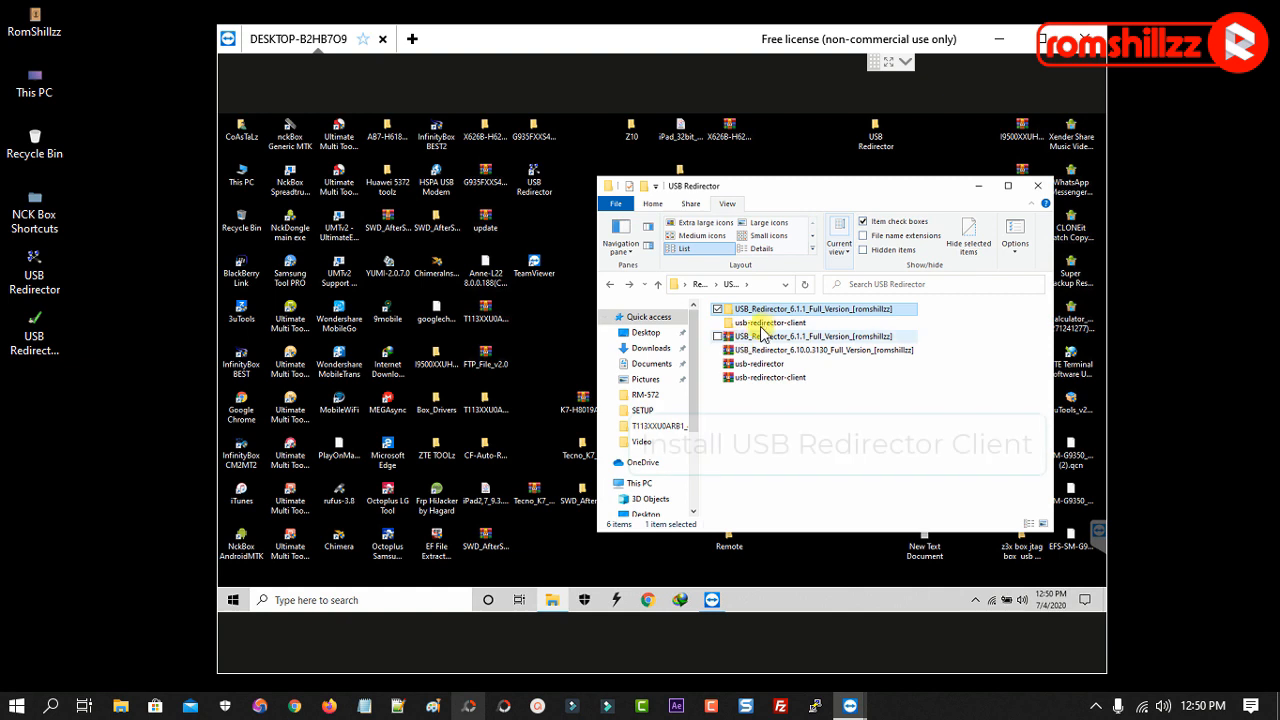
click(770, 323)
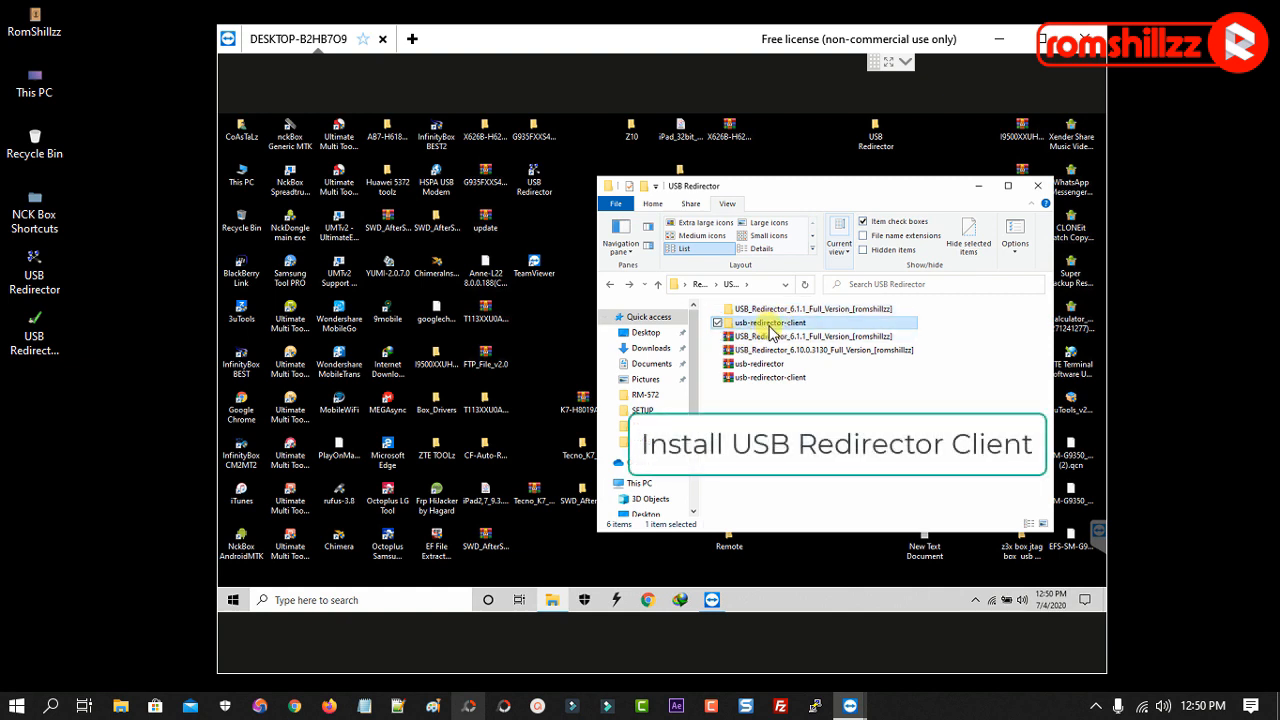
double_click(769, 325)
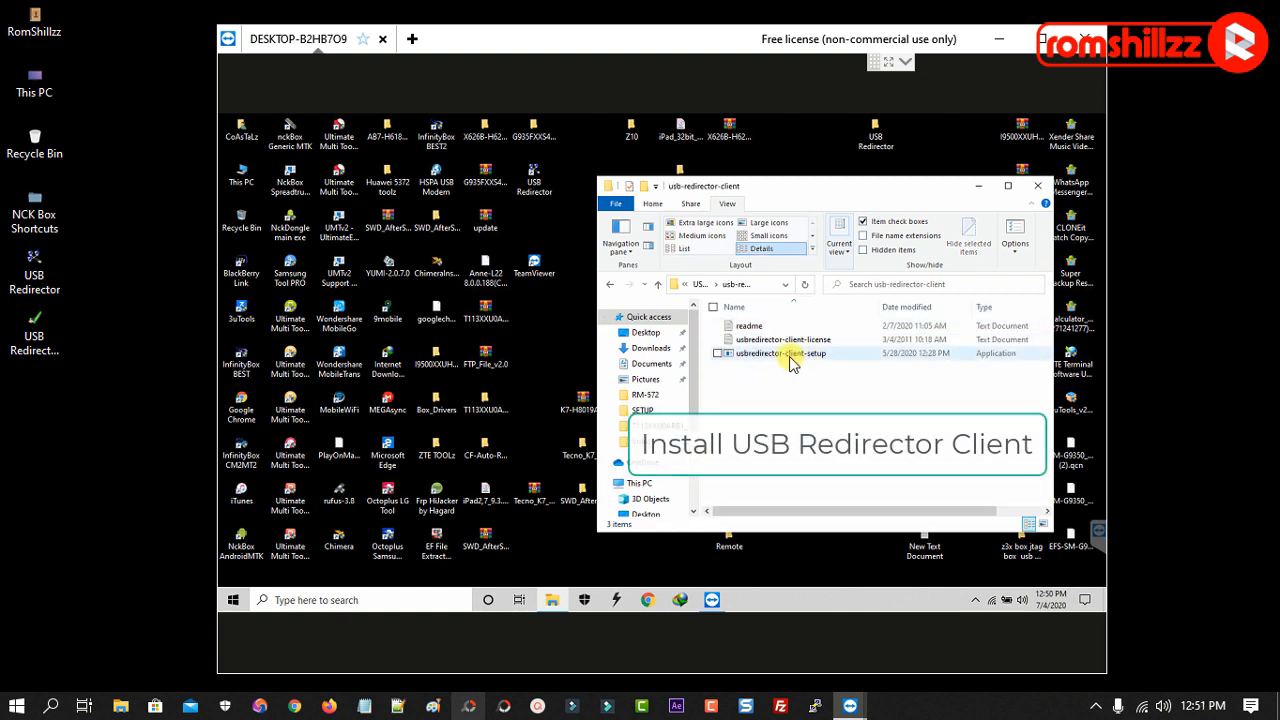
click(779, 358)
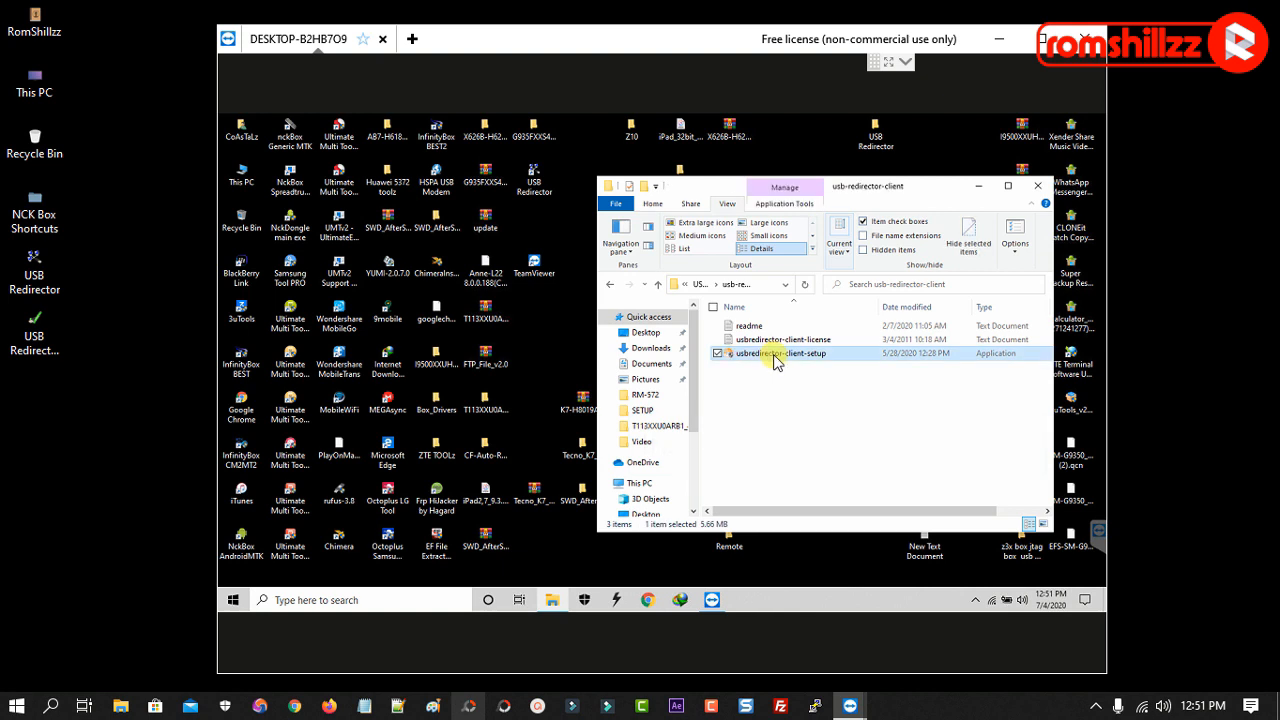
double_click(777, 360)
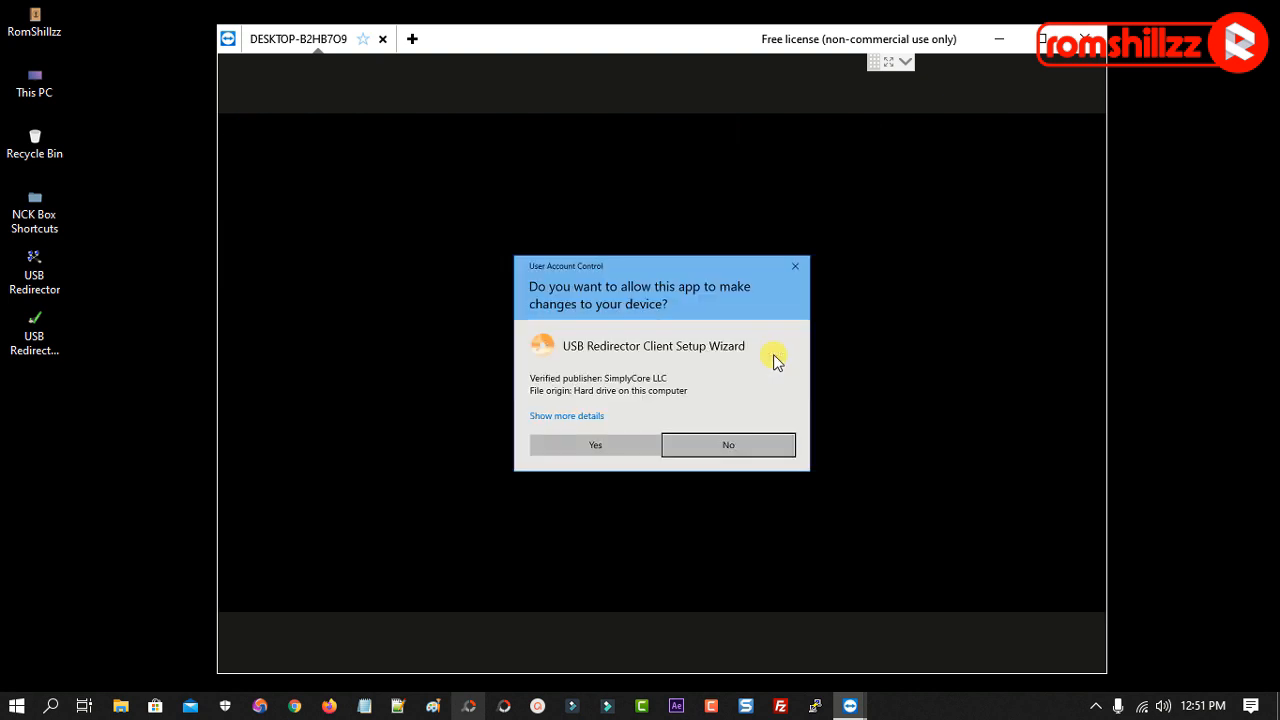
click(602, 443)
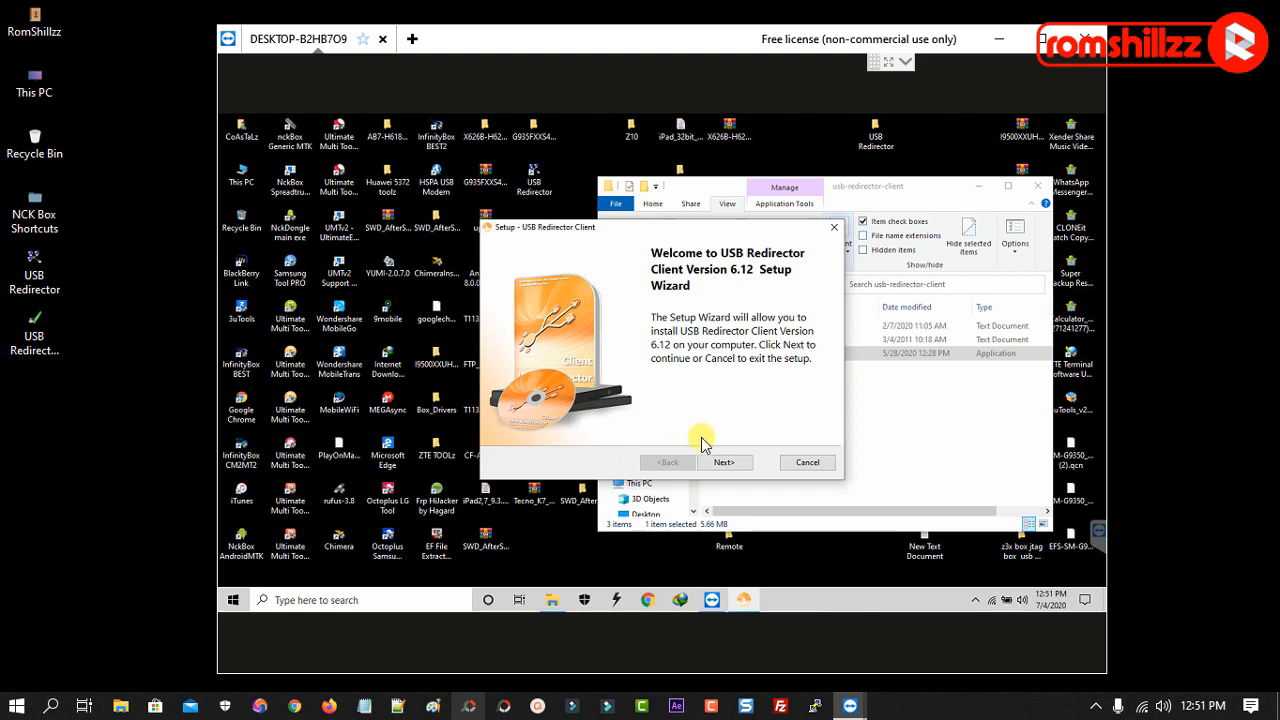
Accept the licence agreement and install USB Redirector Client with the default locations, Windows Firewall rules and a desktop icon
click(722, 463)
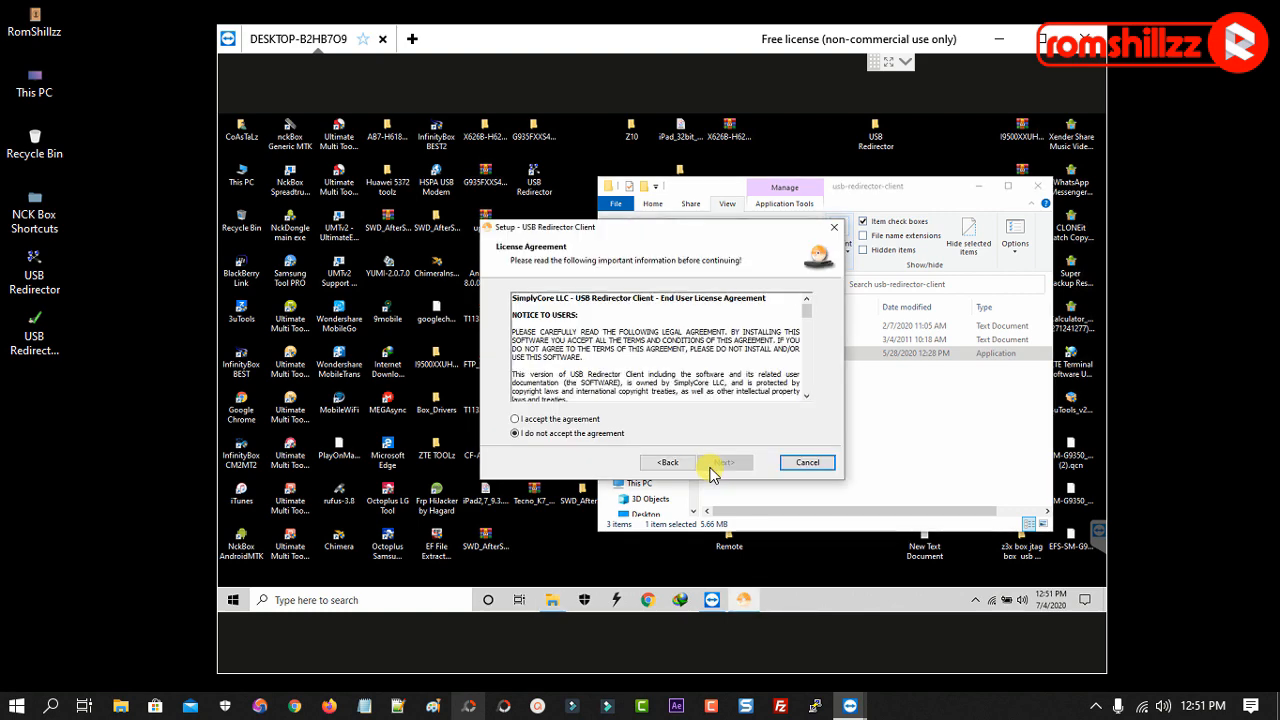
click(537, 423)
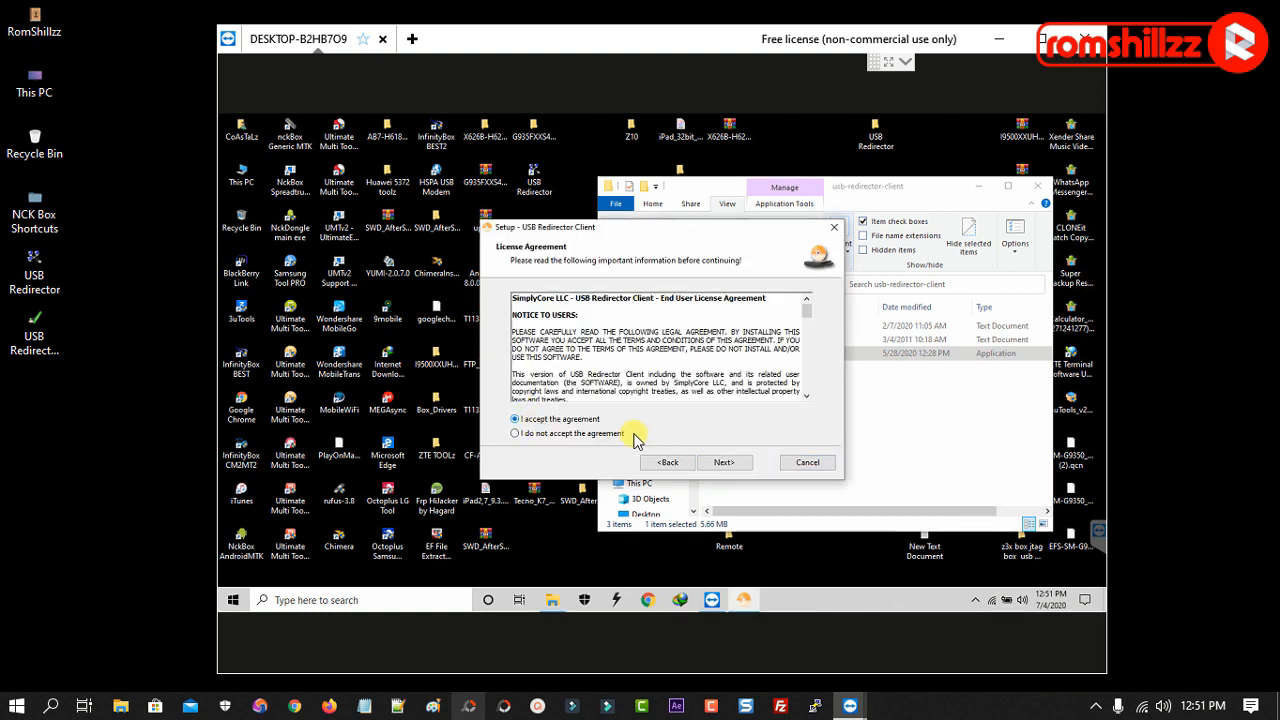
click(722, 462)
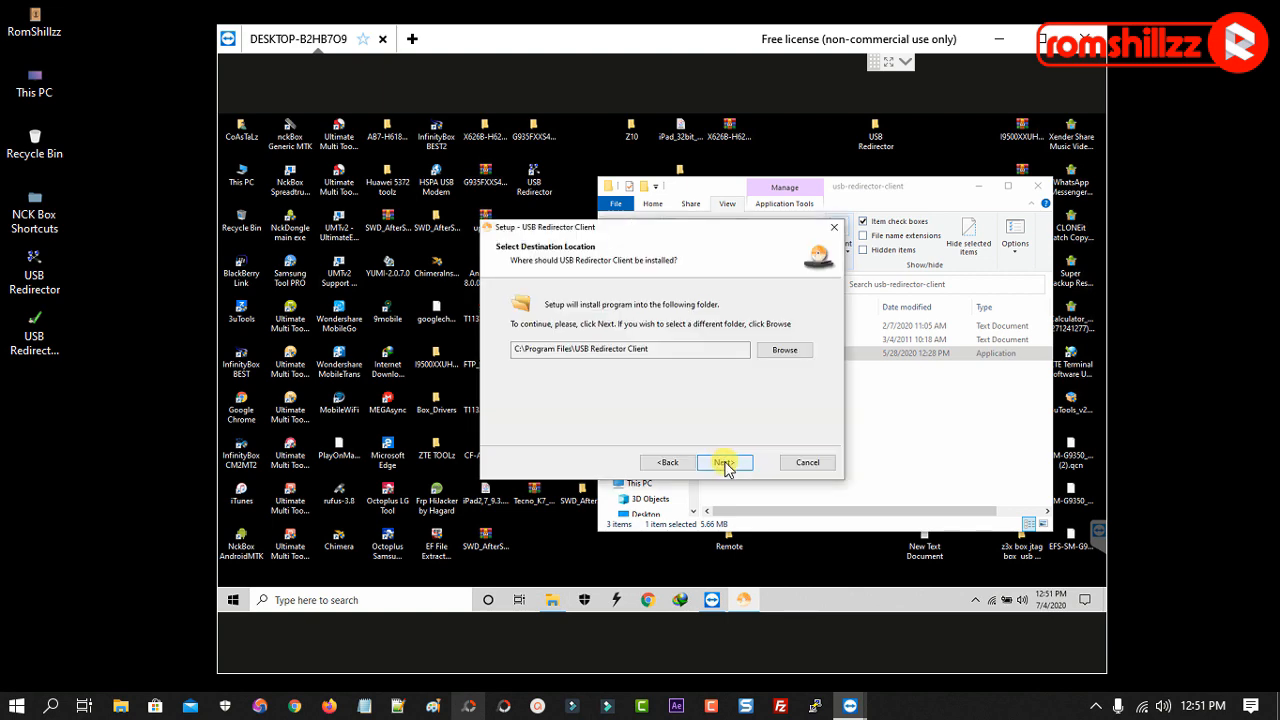
click(725, 463)
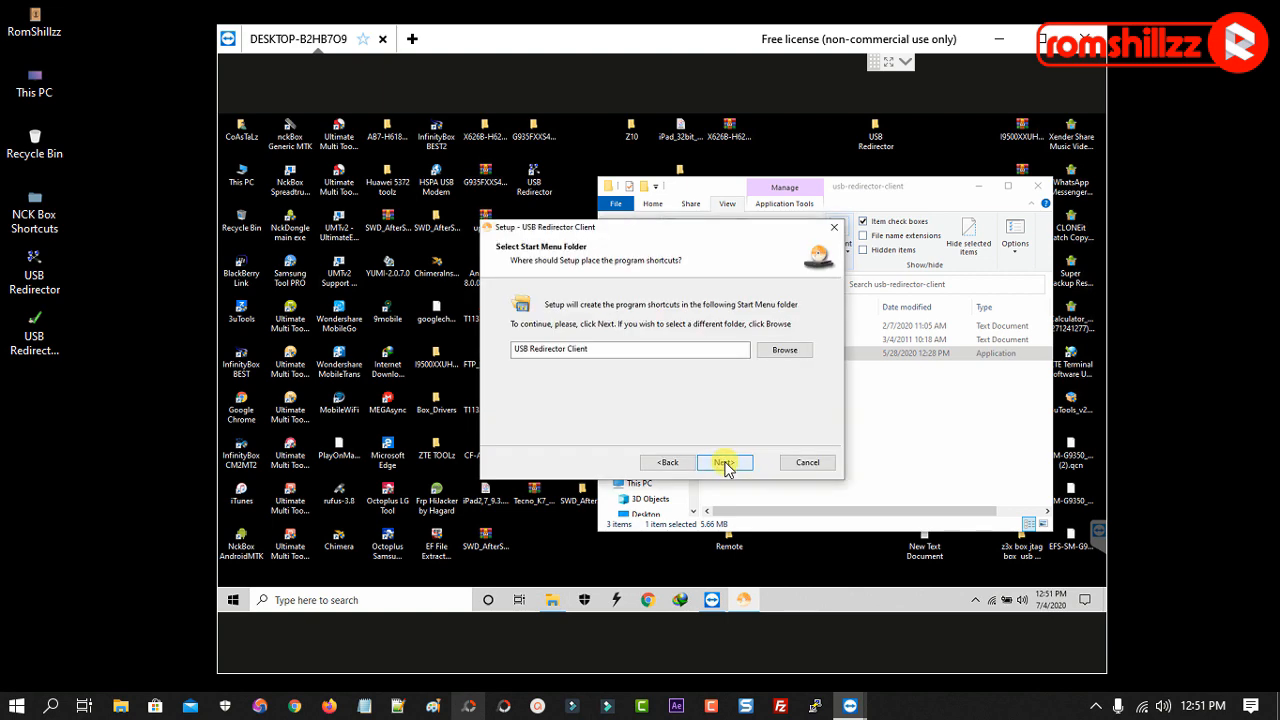
click(725, 463)
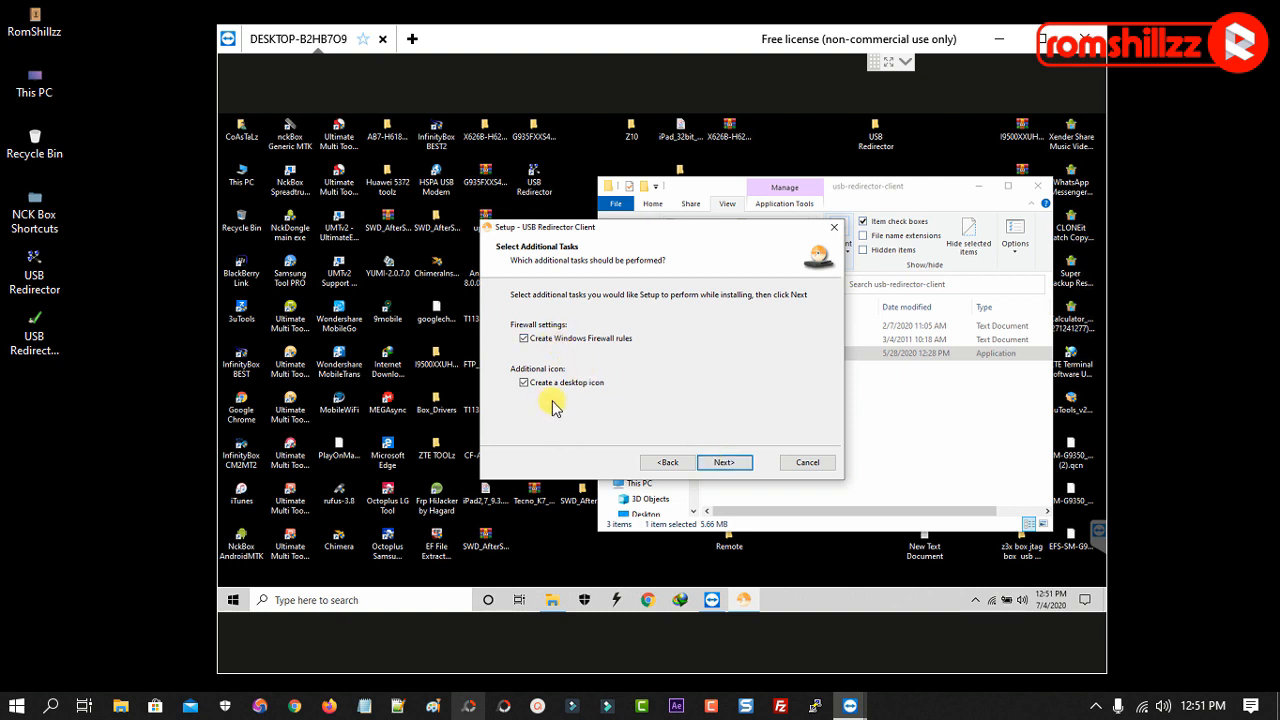
click(725, 463)
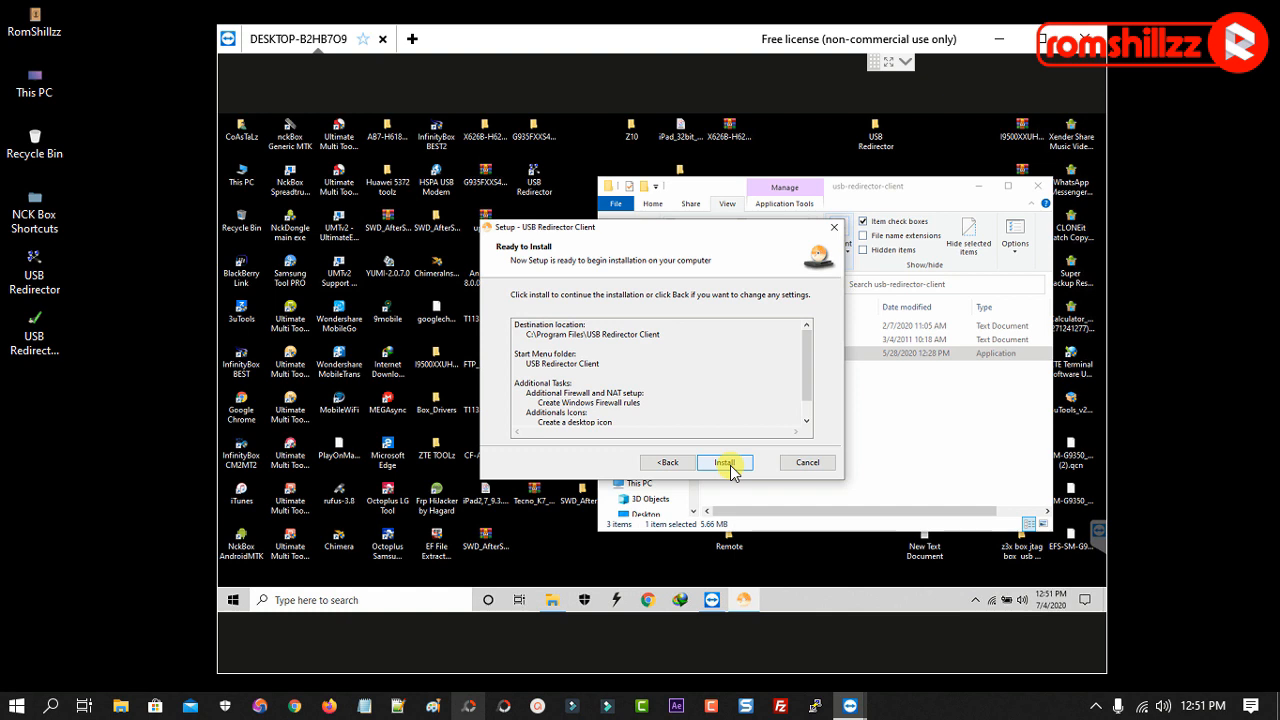
click(729, 465)
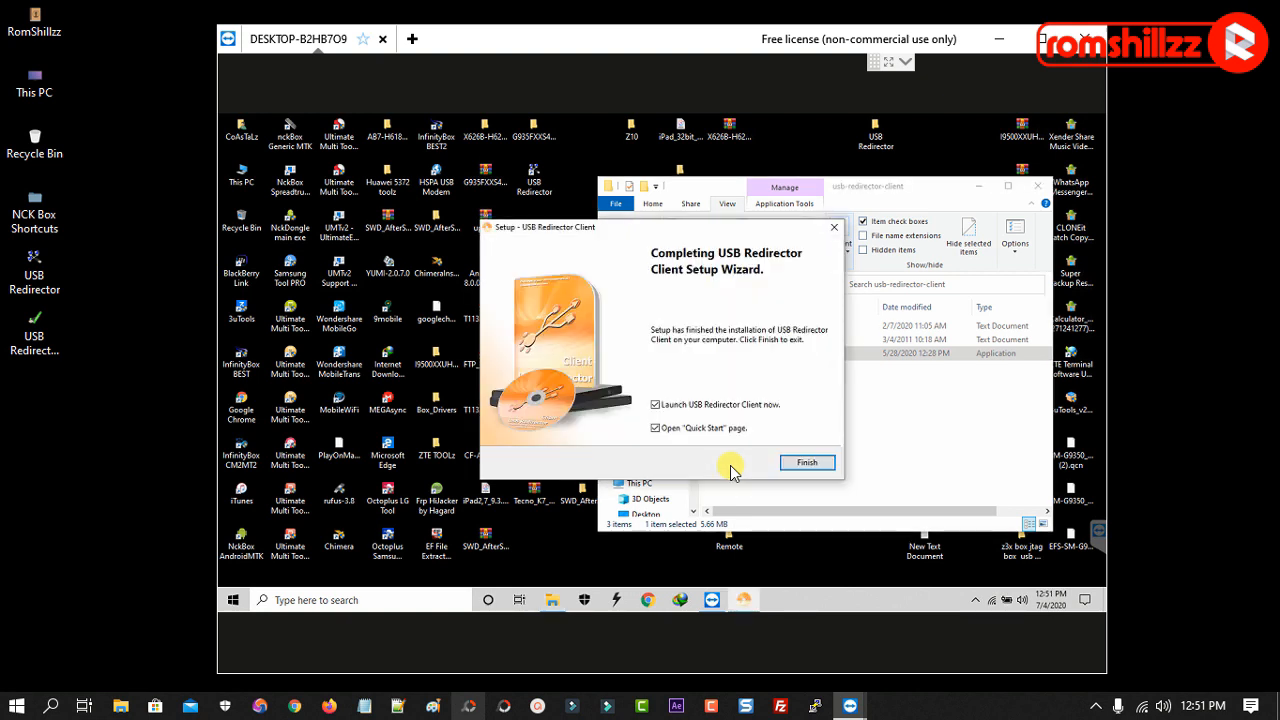
Finish the USB Redirector Client setup without launching the program or opening the "Quick Start" page
click(655, 406)
click(667, 431)
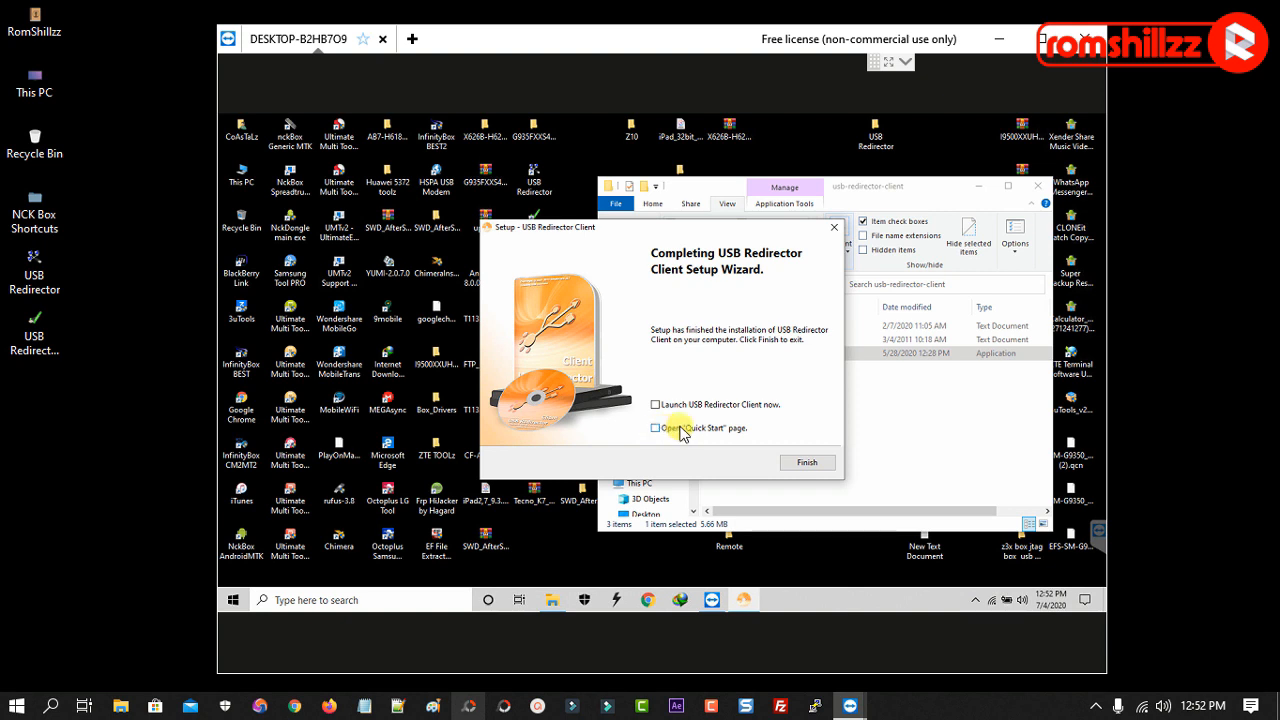
click(806, 466)
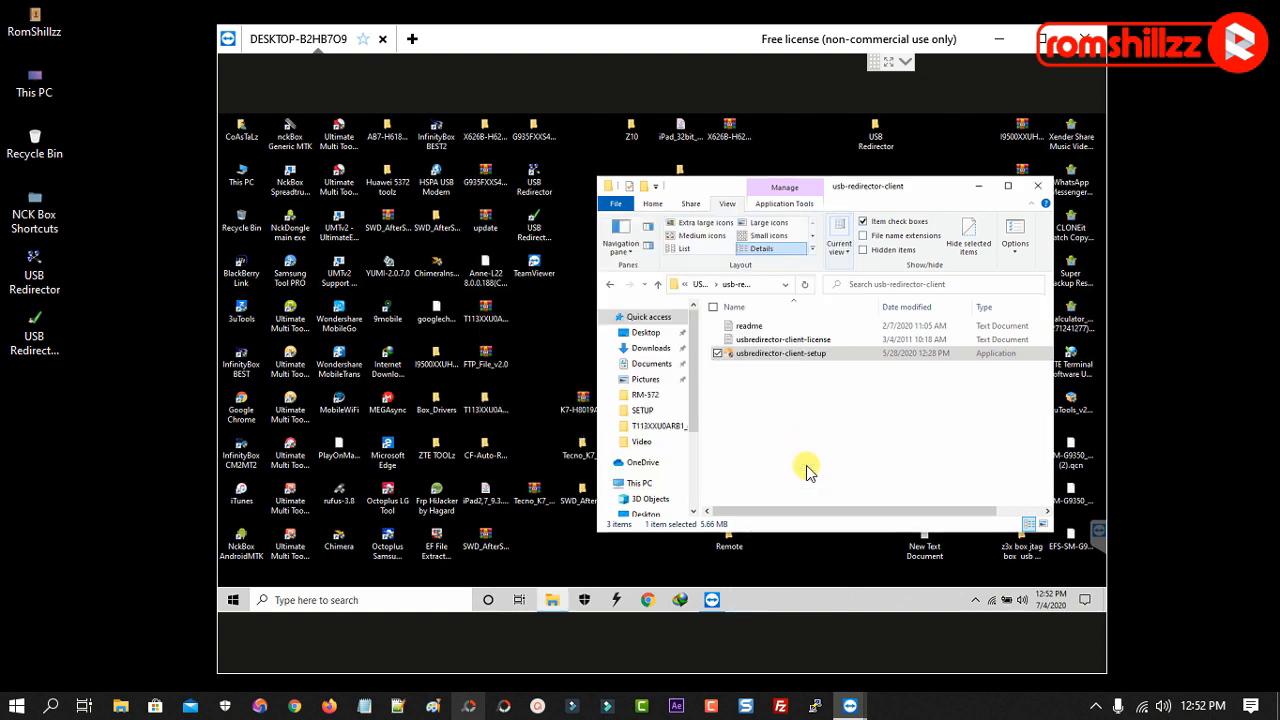
Go back to the USB Redirector folder and open the License Key text file in the 64-bit-setup folder of the extracted USB_Redirector_6.1.1 folder
click(612, 287)
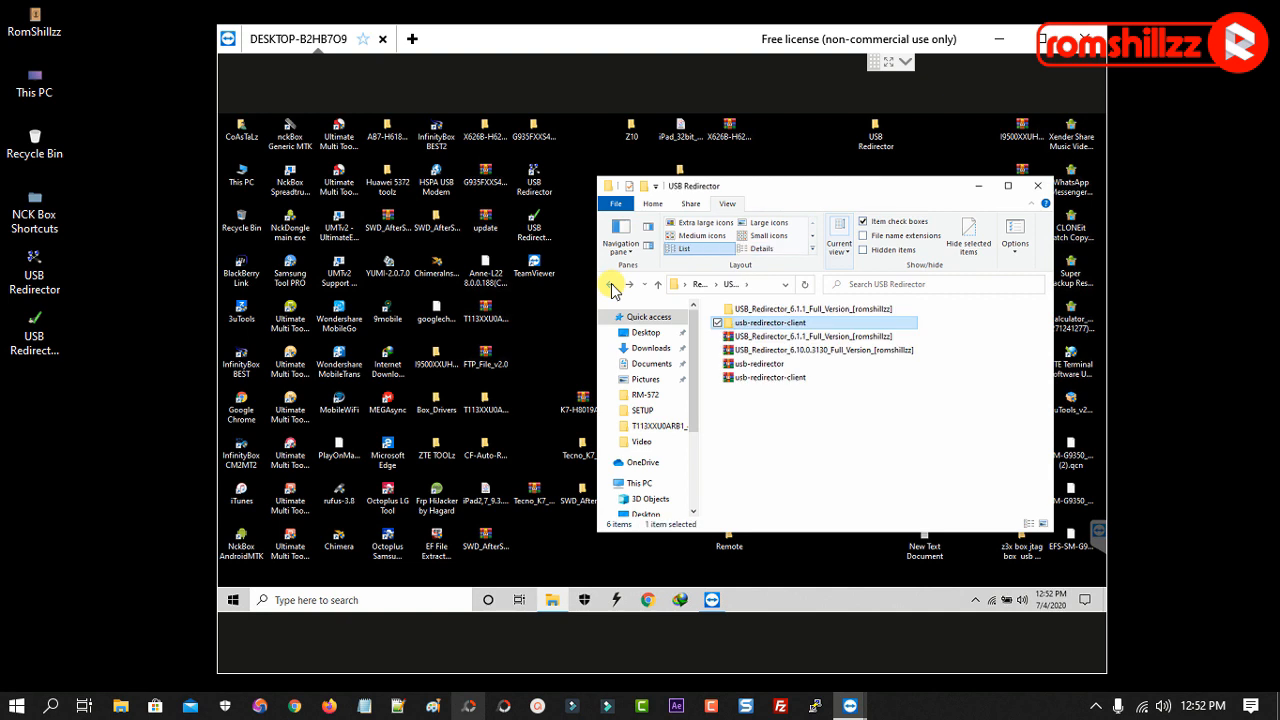
click(612, 287)
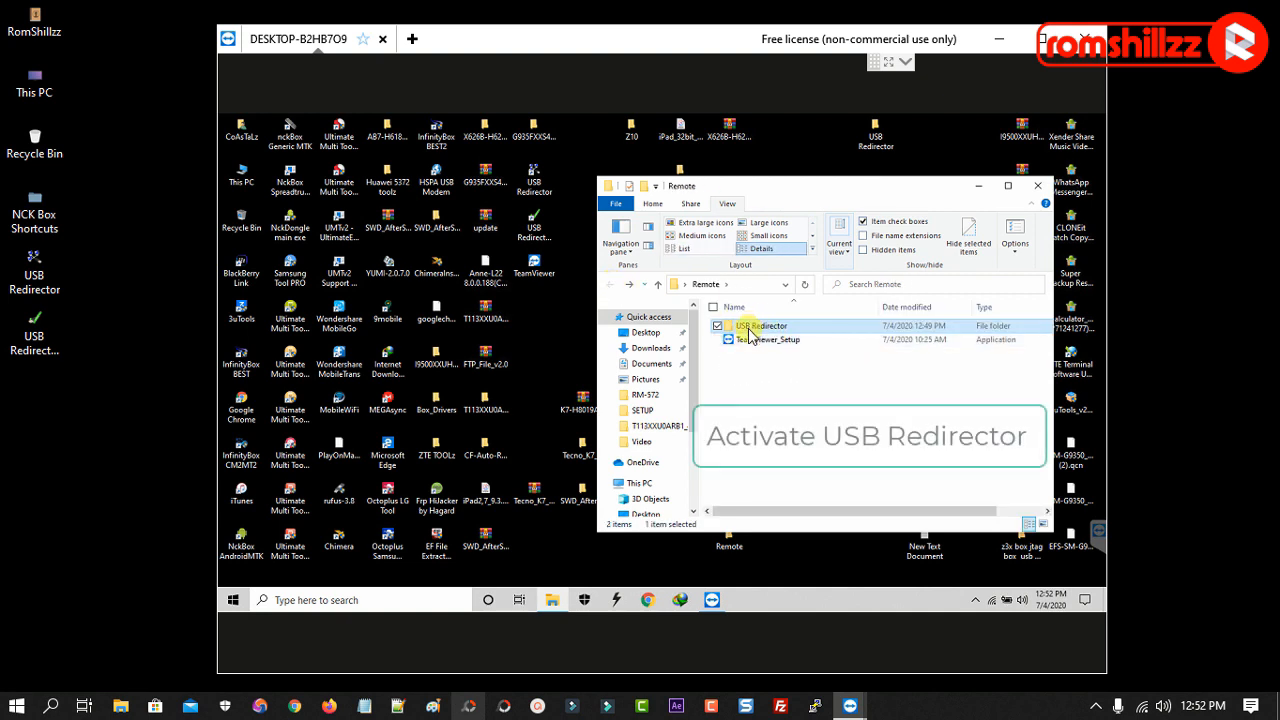
double_click(748, 325)
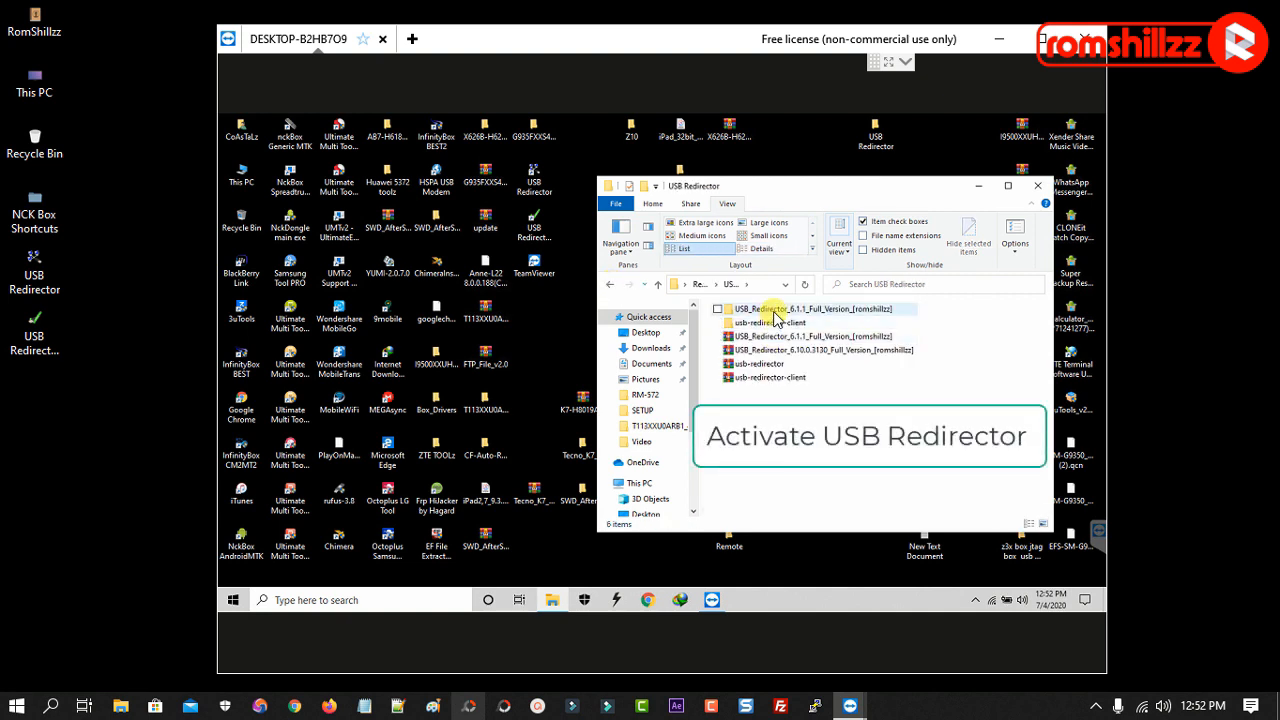
click(775, 312)
double_click(772, 316)
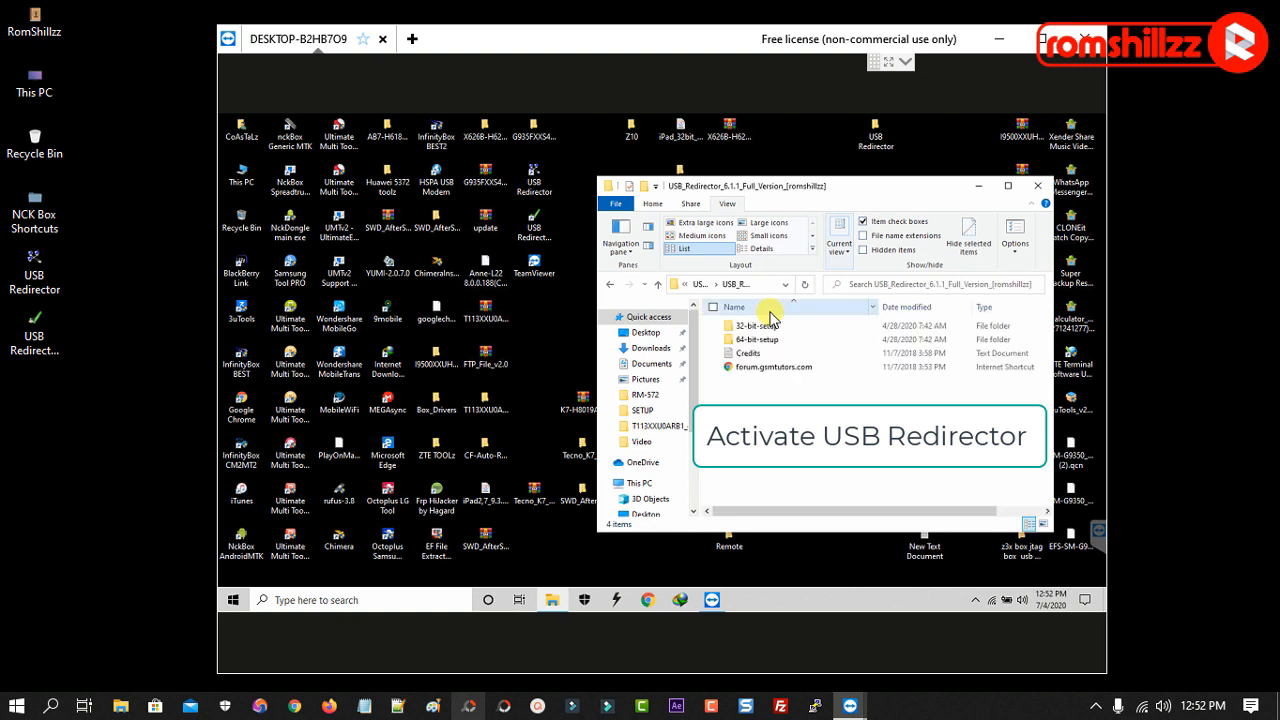
click(756, 342)
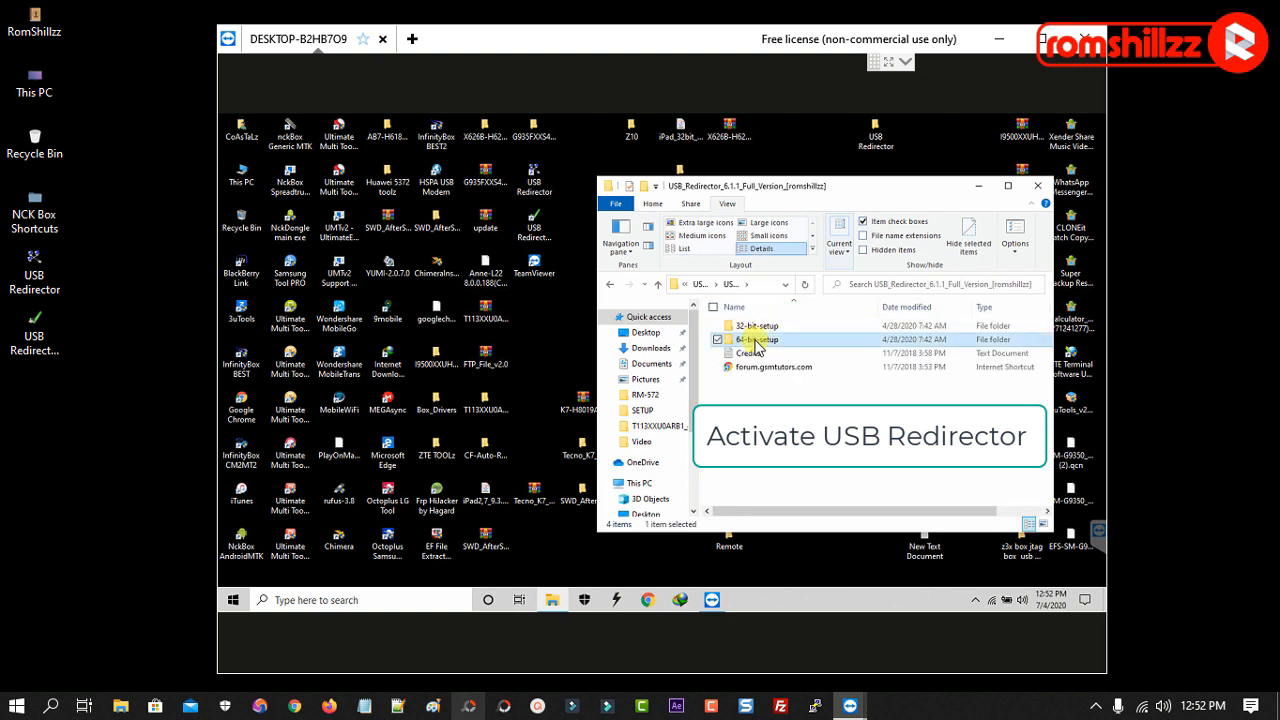
double_click(757, 340)
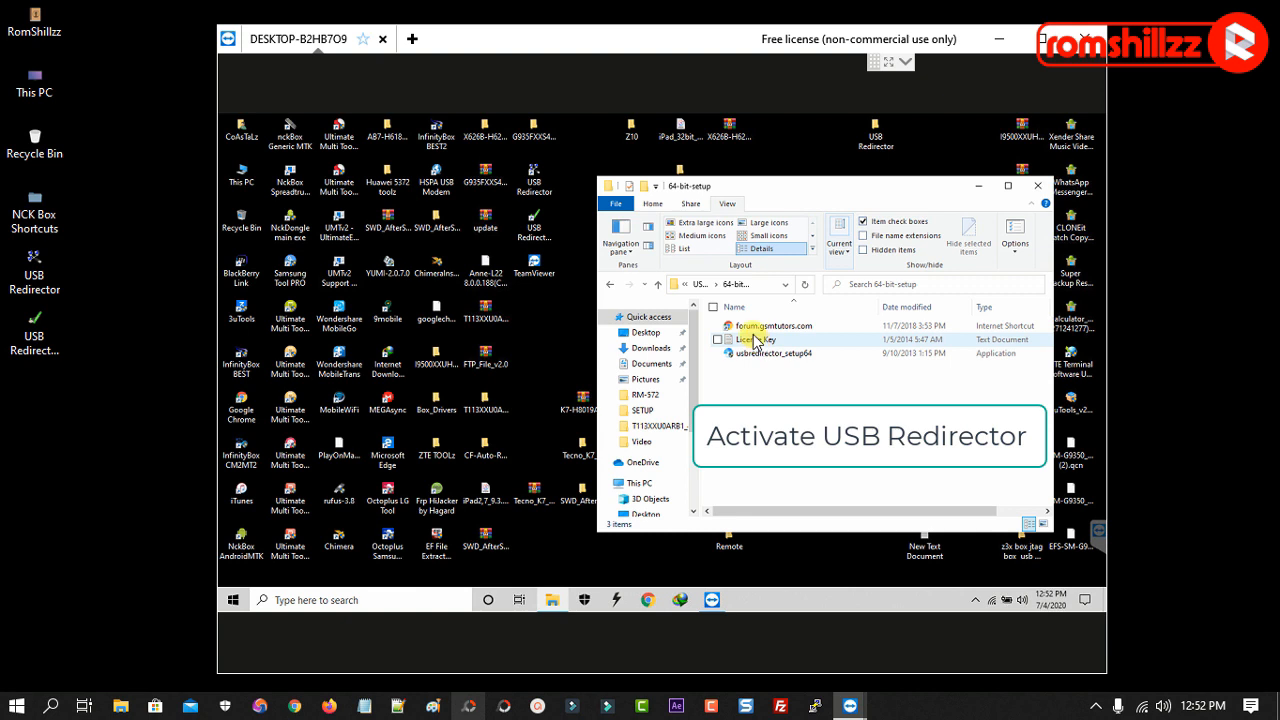
click(756, 341)
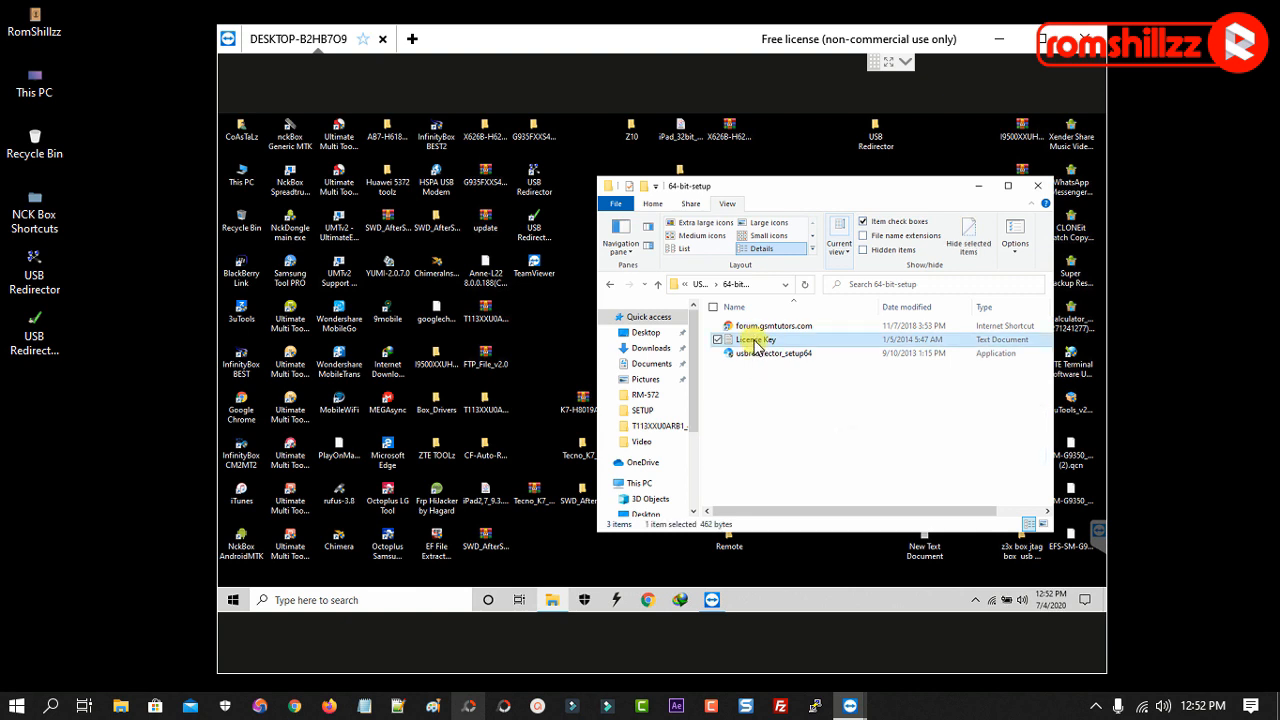
double_click(756, 341)
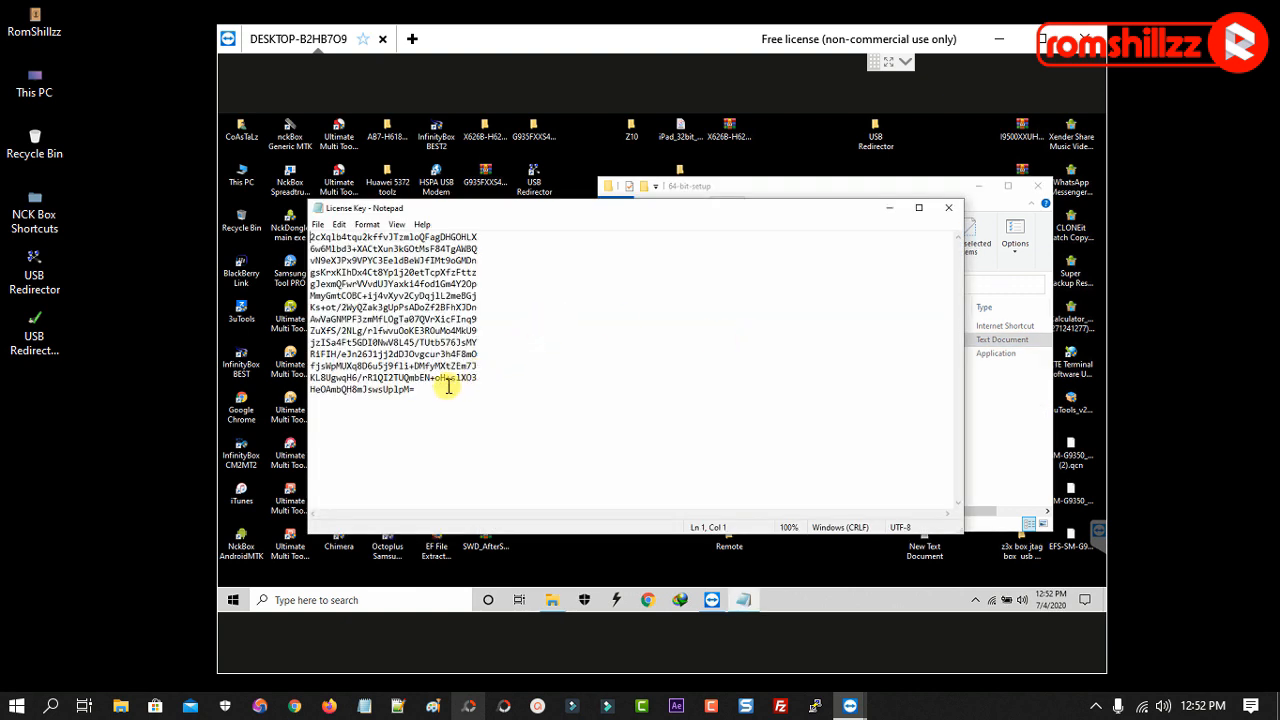
Copy the entire licence key from the License Key text file and close the file
drag(417, 393, 312, 237)
right_click(344, 258)
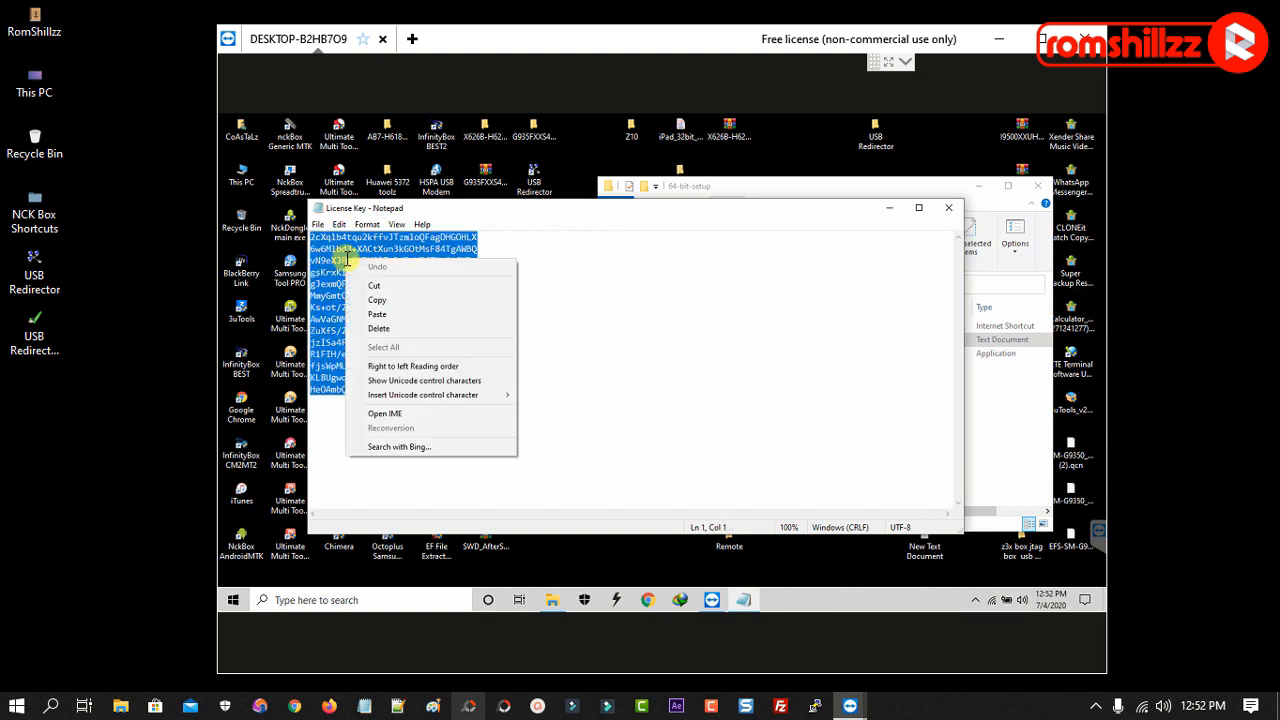
click(380, 300)
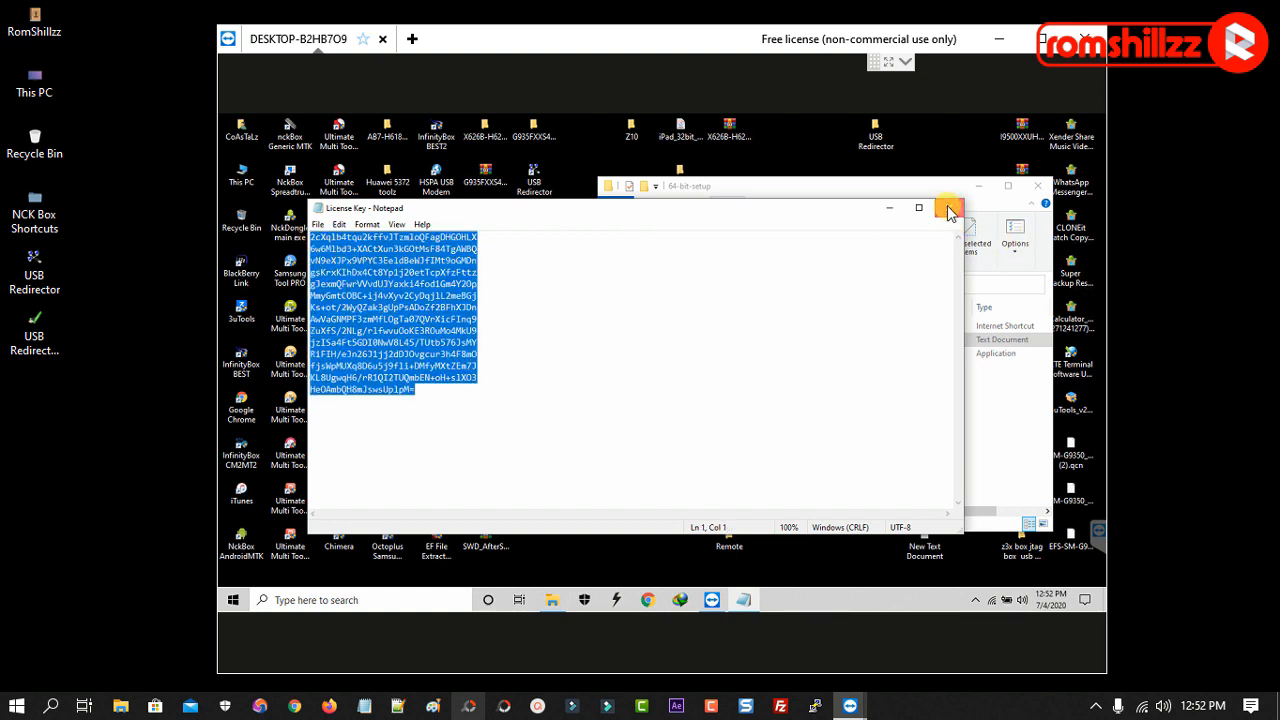
click(948, 208)
Launch USB Redirector on the remote desktop, activate it with the copied licence key, and close the program and the 64-bit-setup folder
click(537, 186)
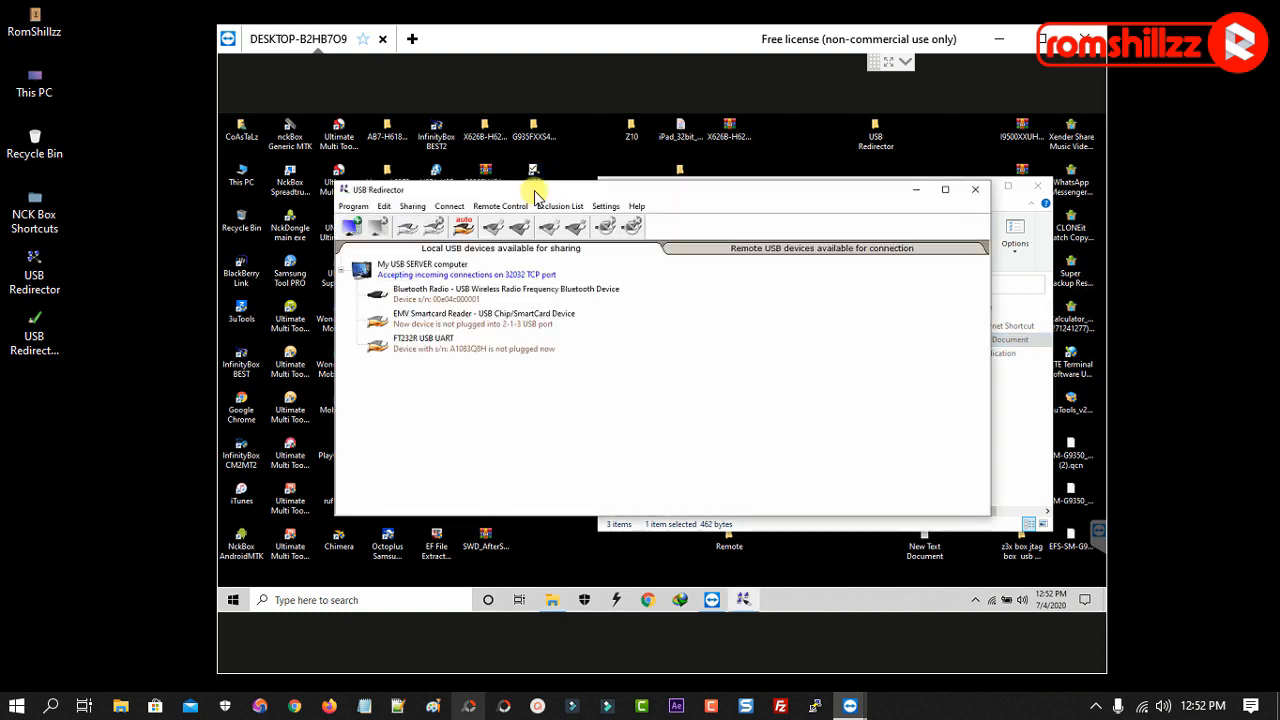
click(604, 207)
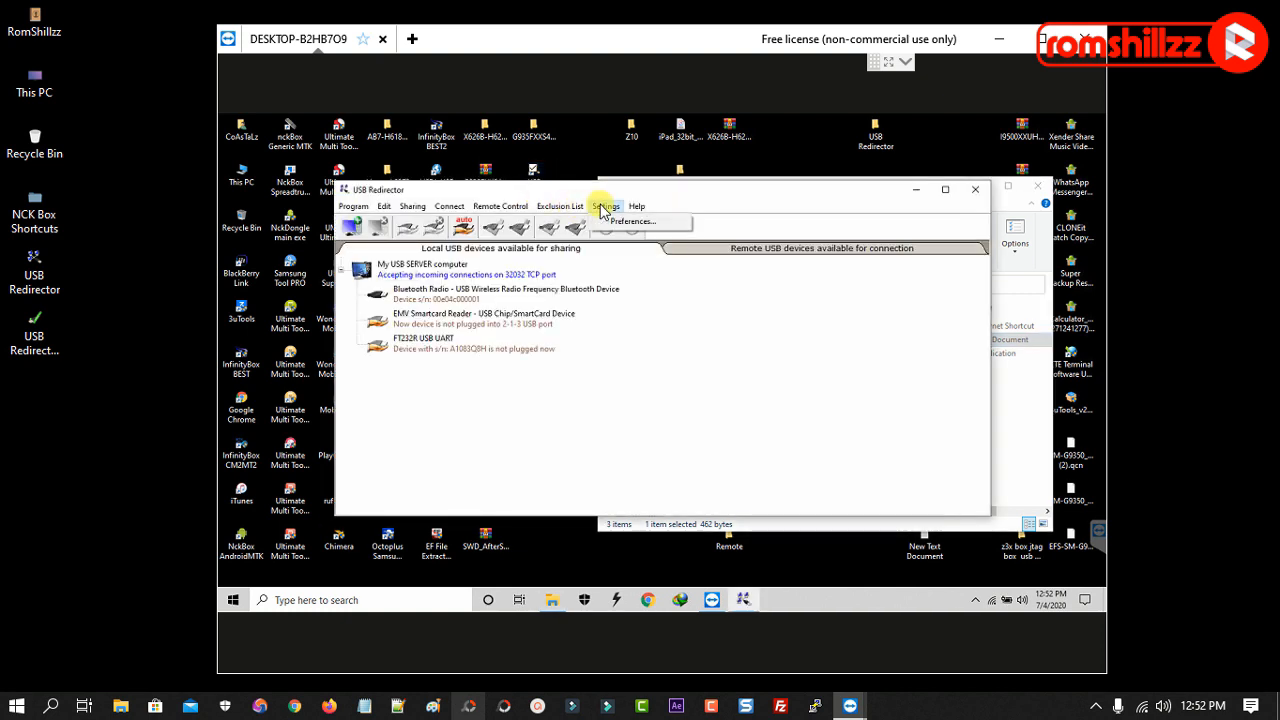
mouse_move(636, 206)
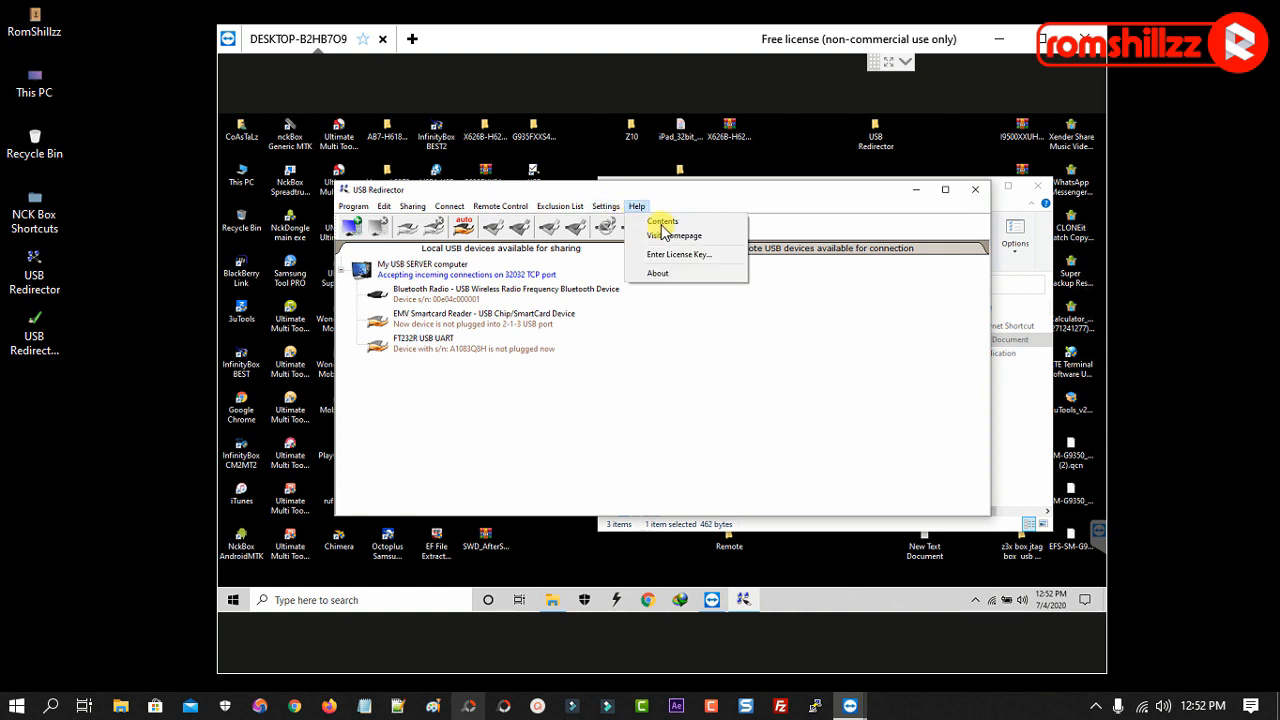
click(665, 256)
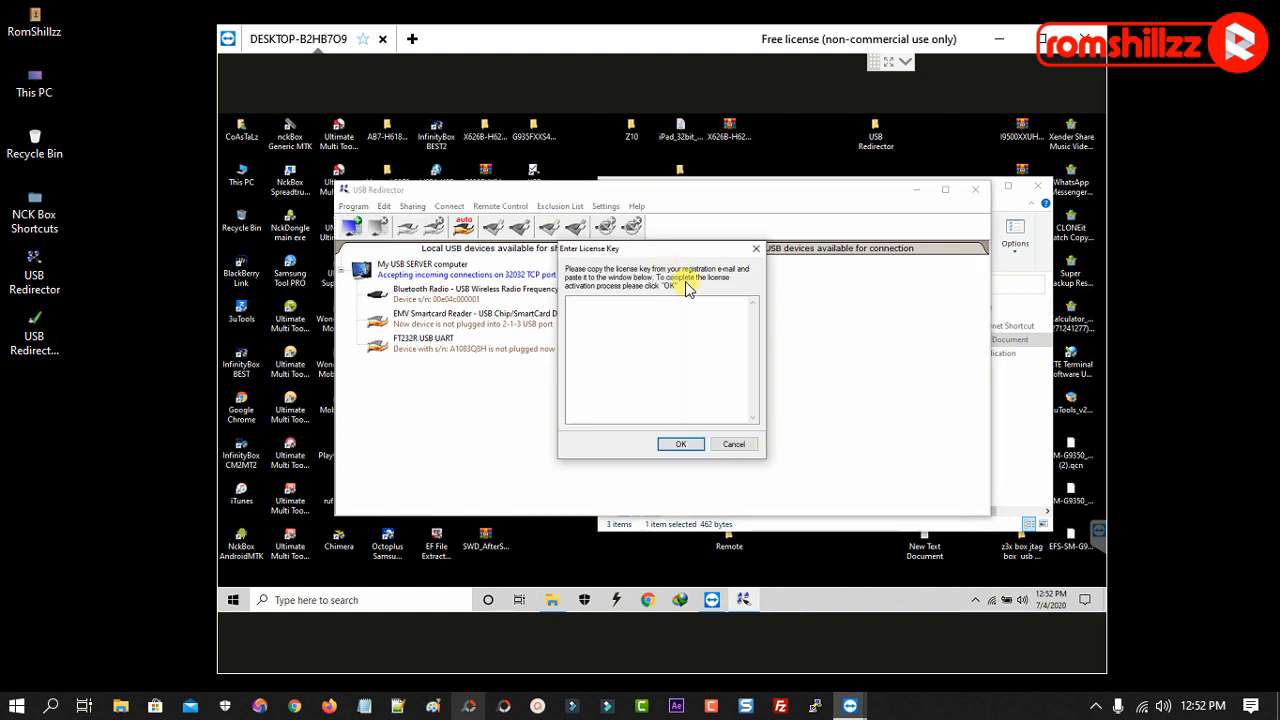
right_click(664, 346)
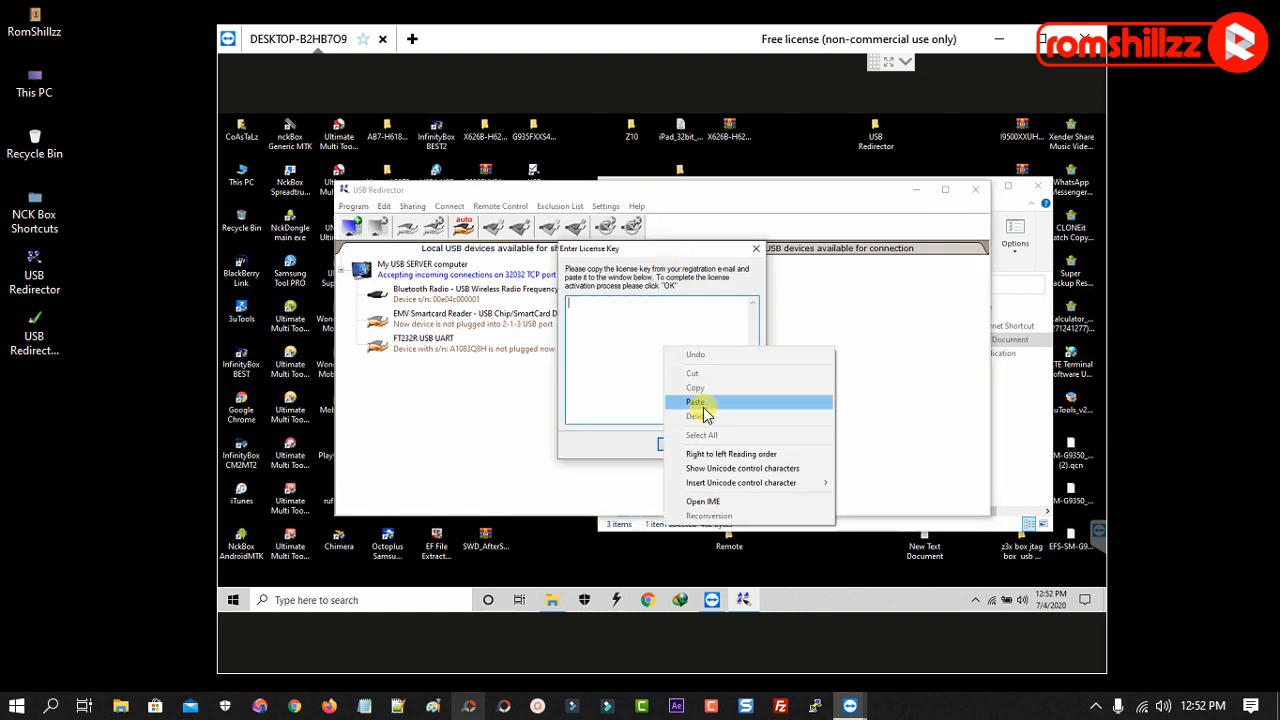
click(700, 402)
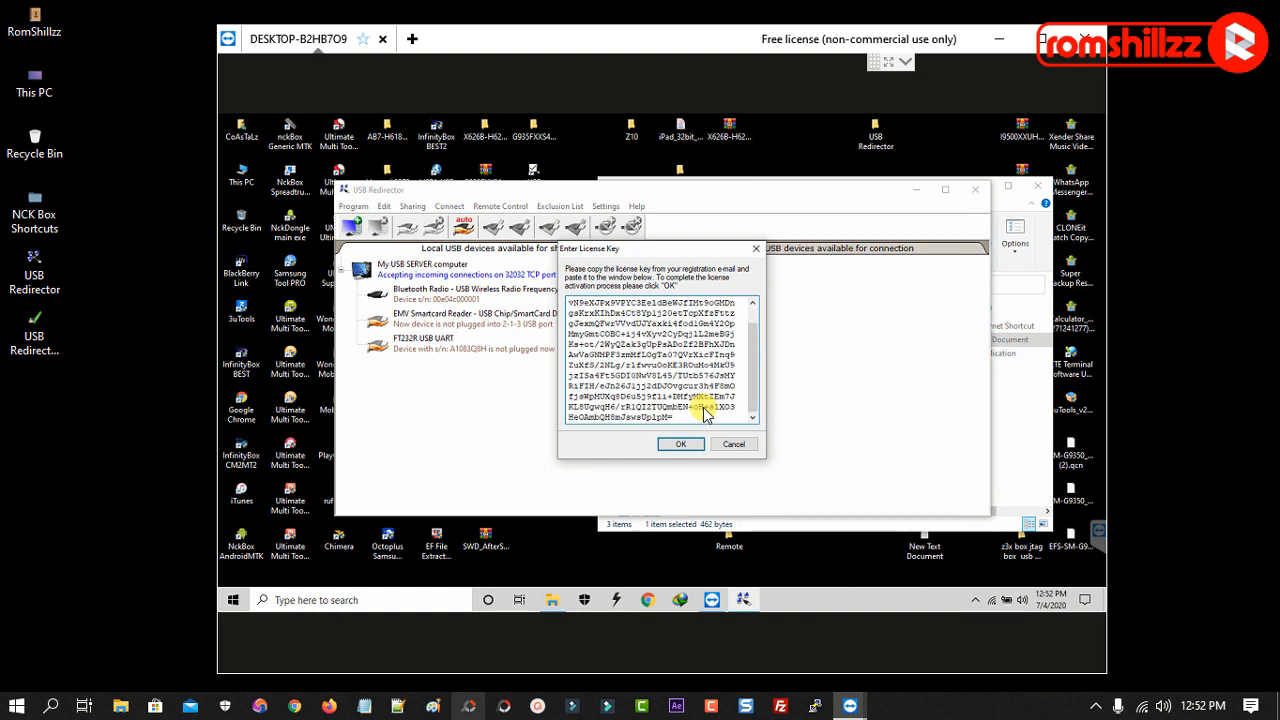
click(683, 443)
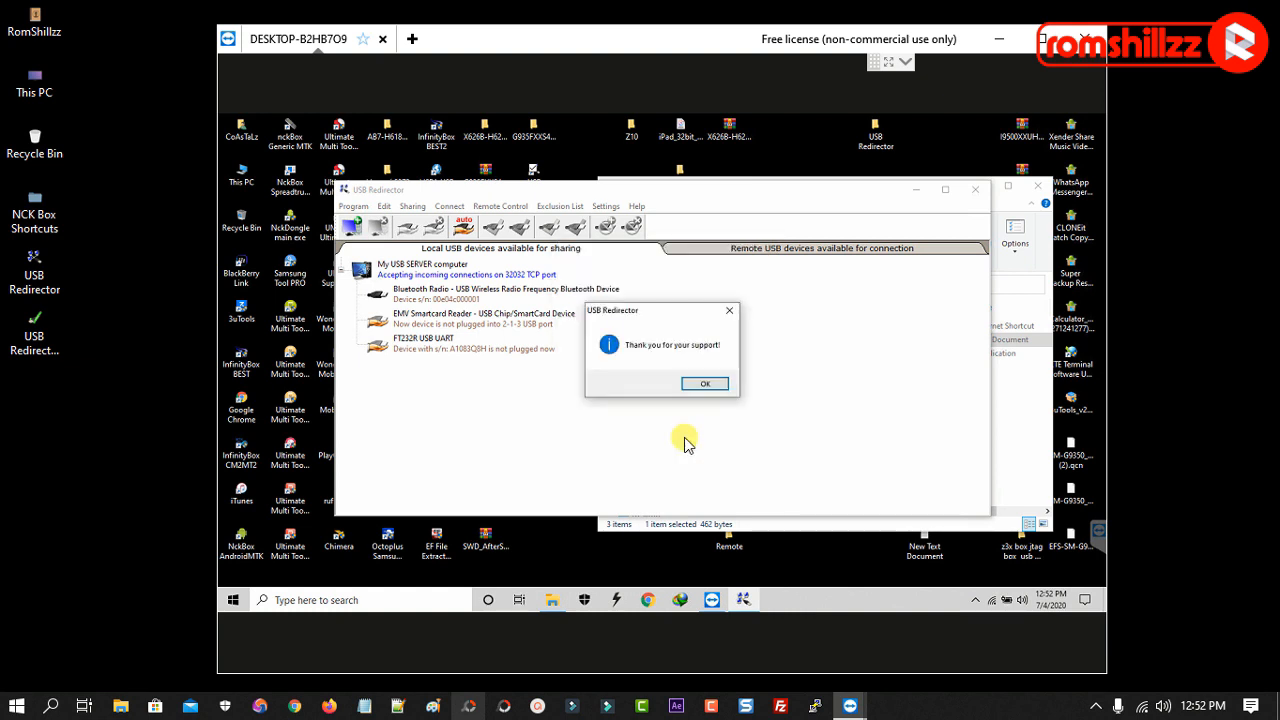
click(705, 386)
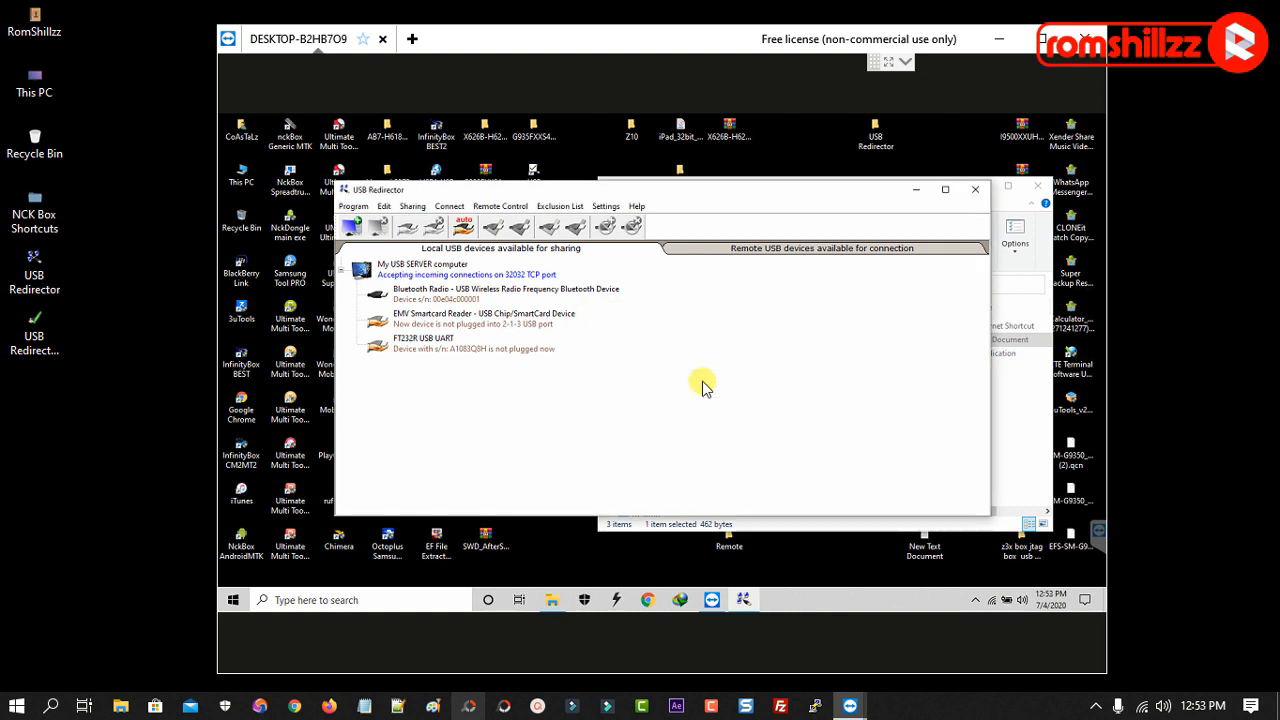
click(979, 190)
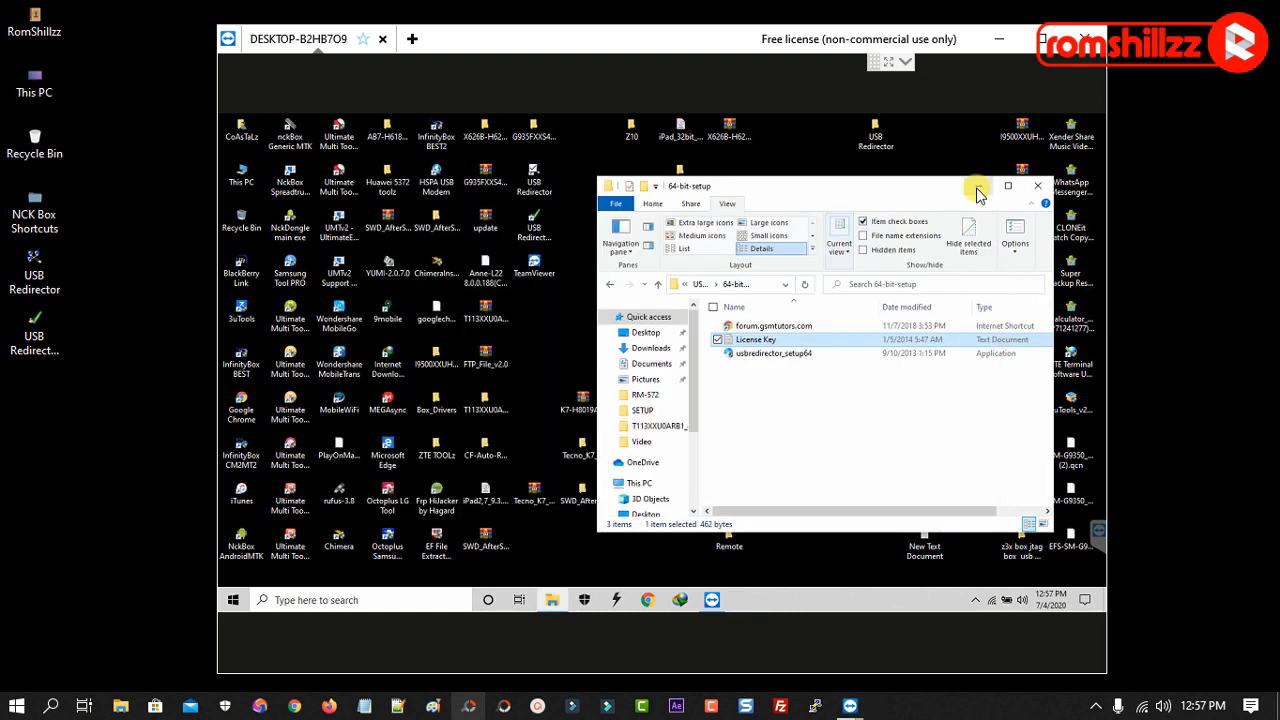
click(1038, 186)
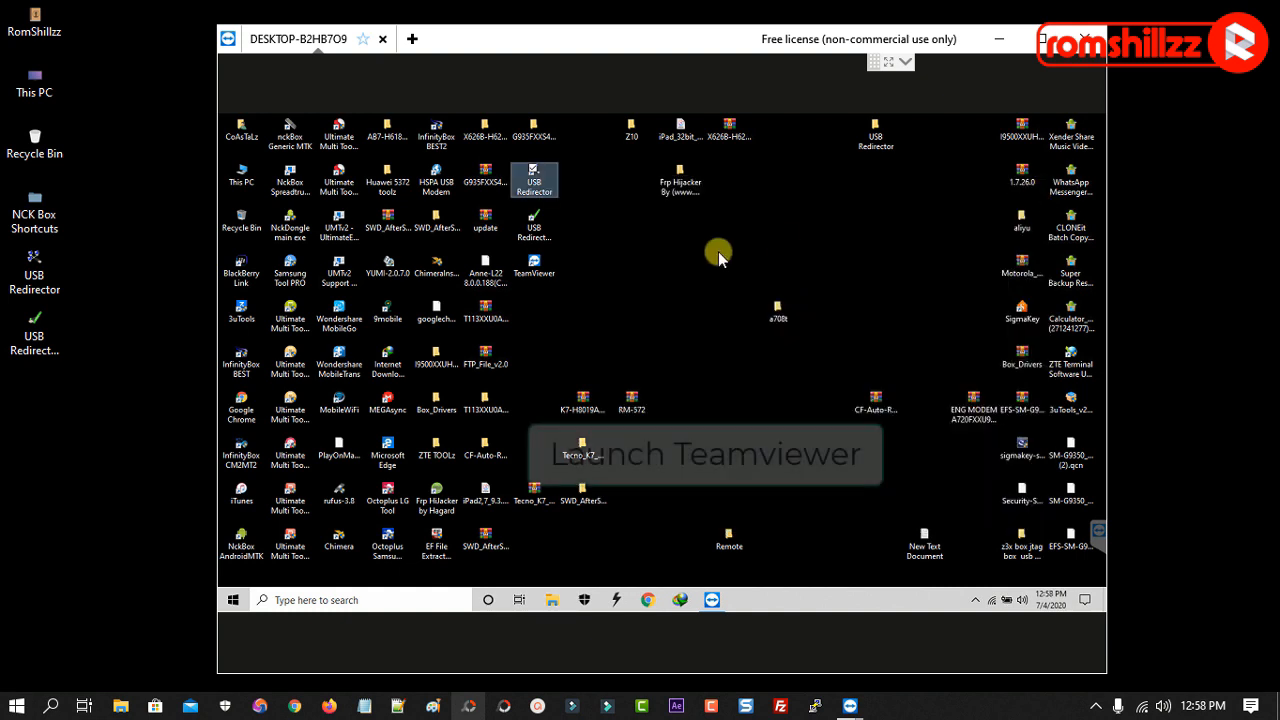
Launch TeamViewer on the remote desktop and show the advanced options in its TeamViewer options
click(536, 268)
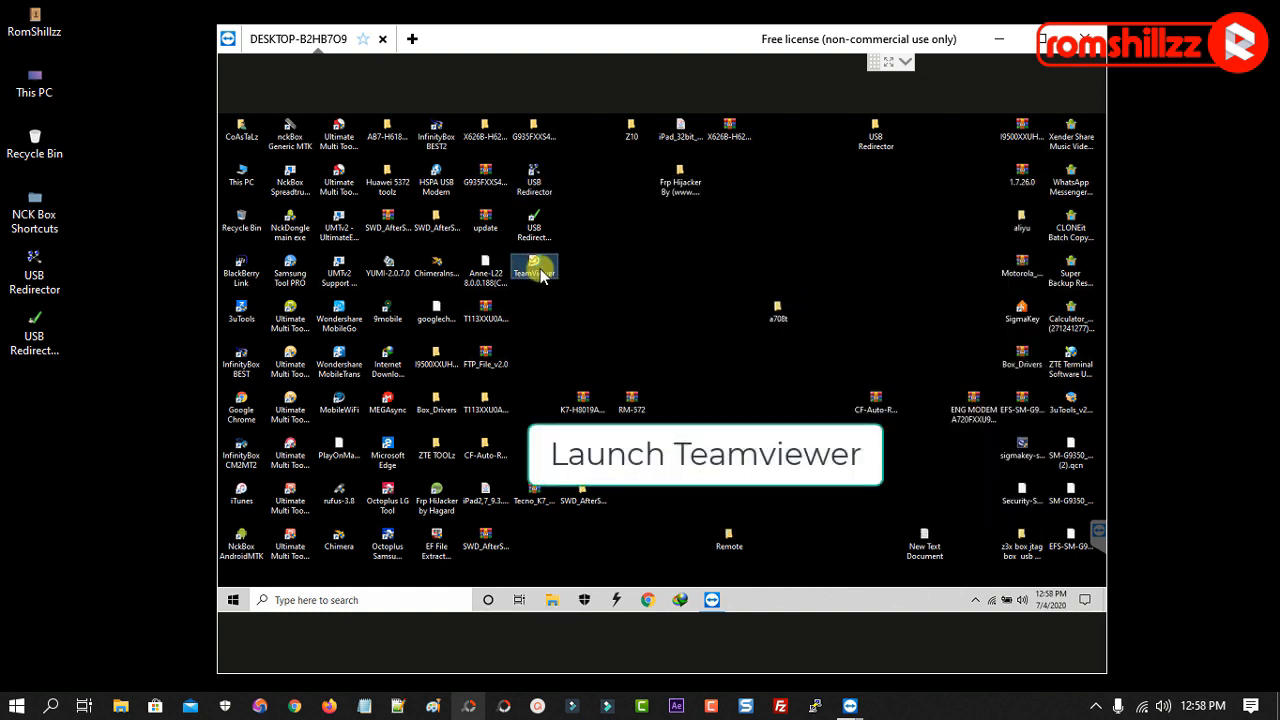
double_click(537, 270)
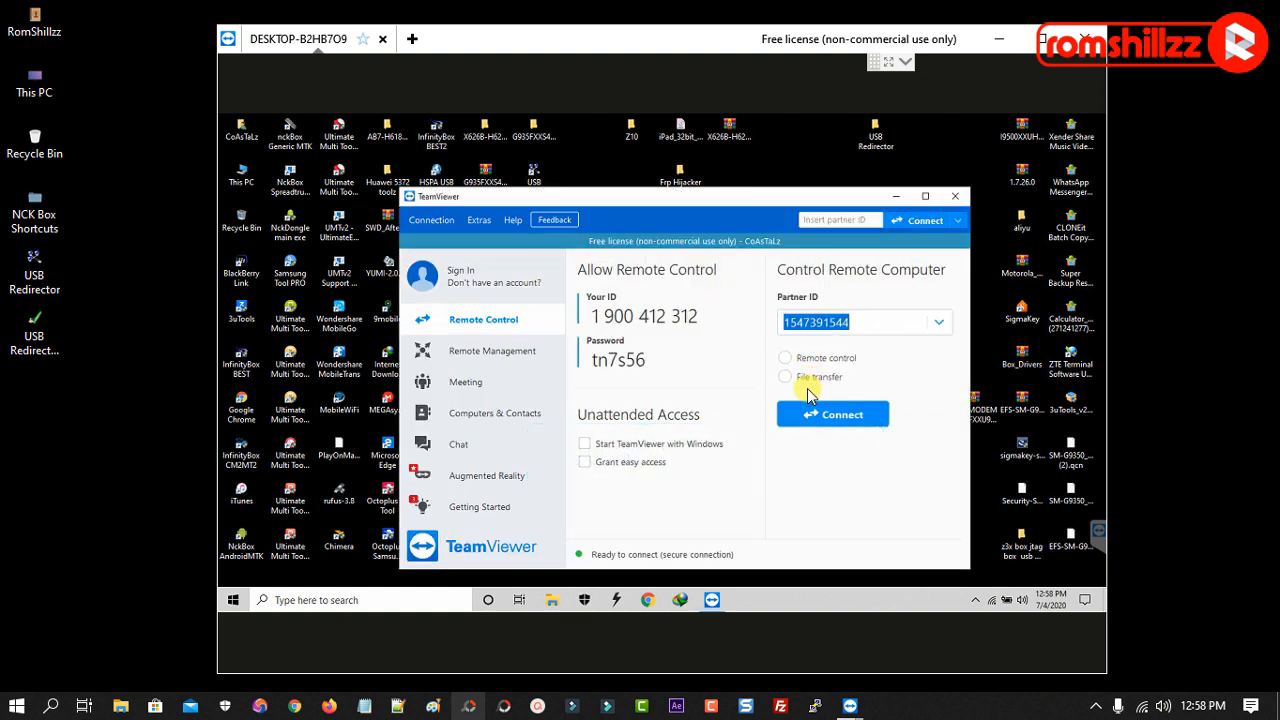
click(476, 226)
mouse_move(513, 232)
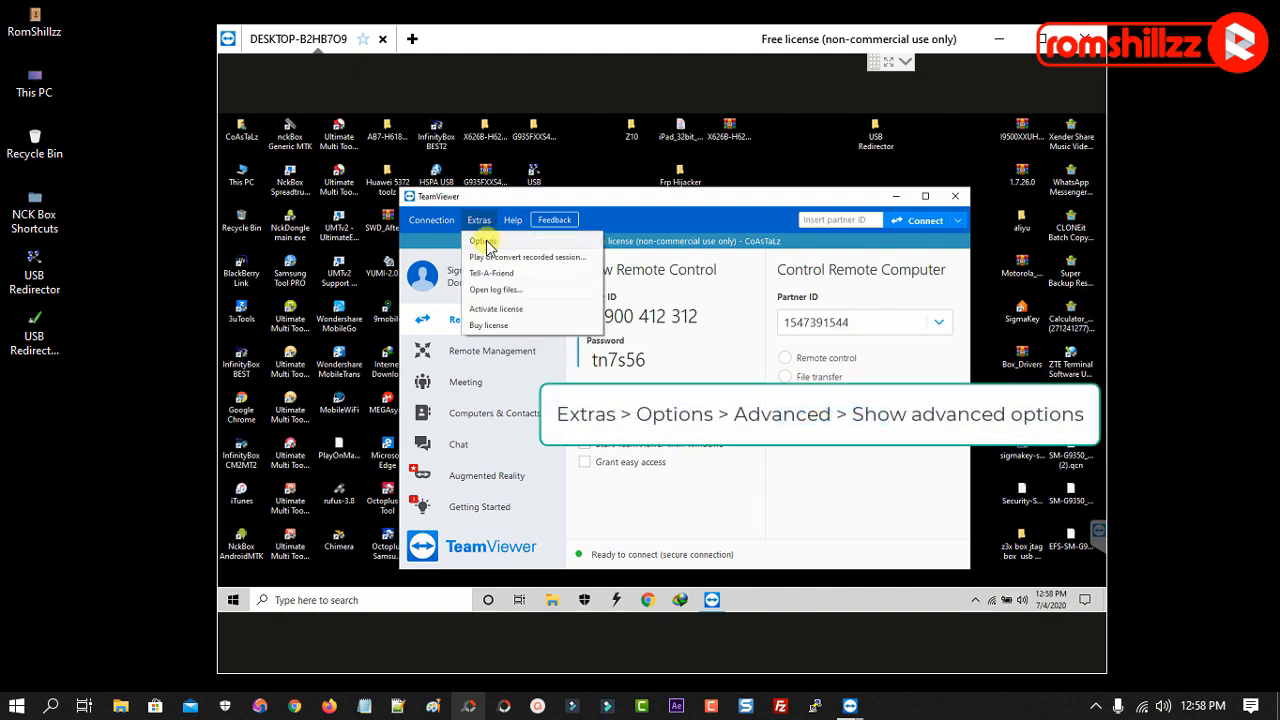
click(487, 244)
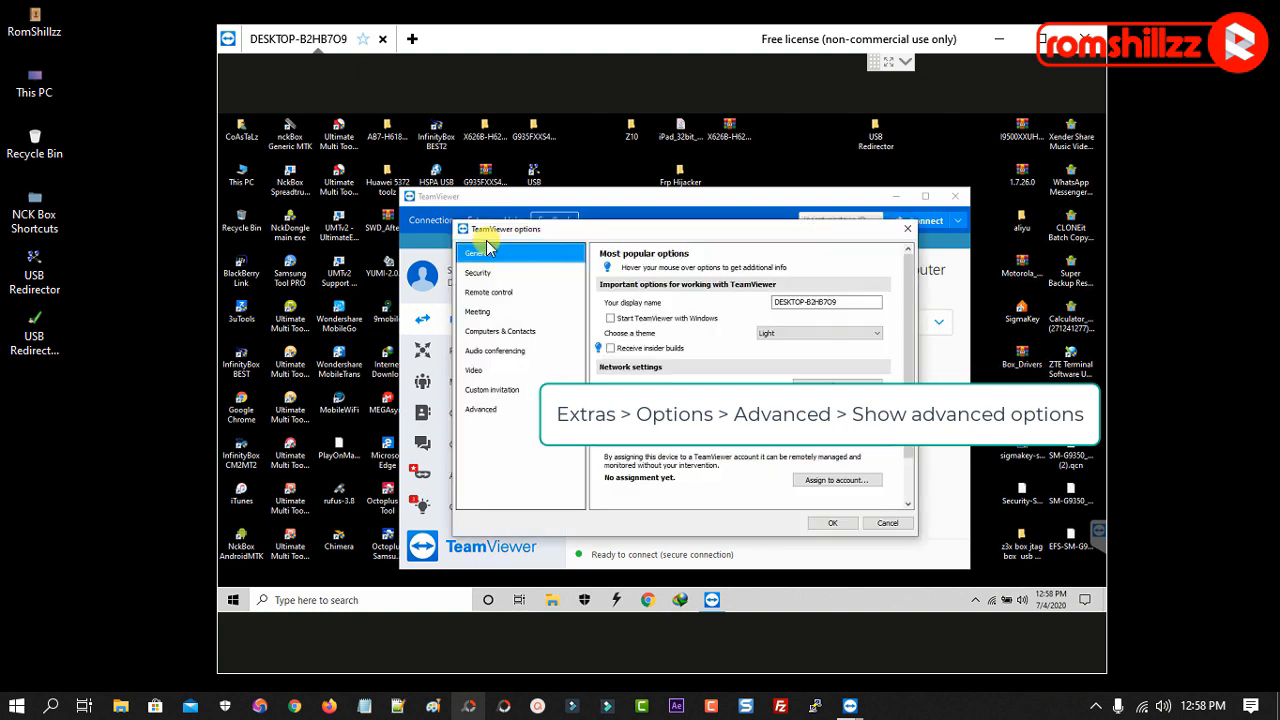
click(496, 417)
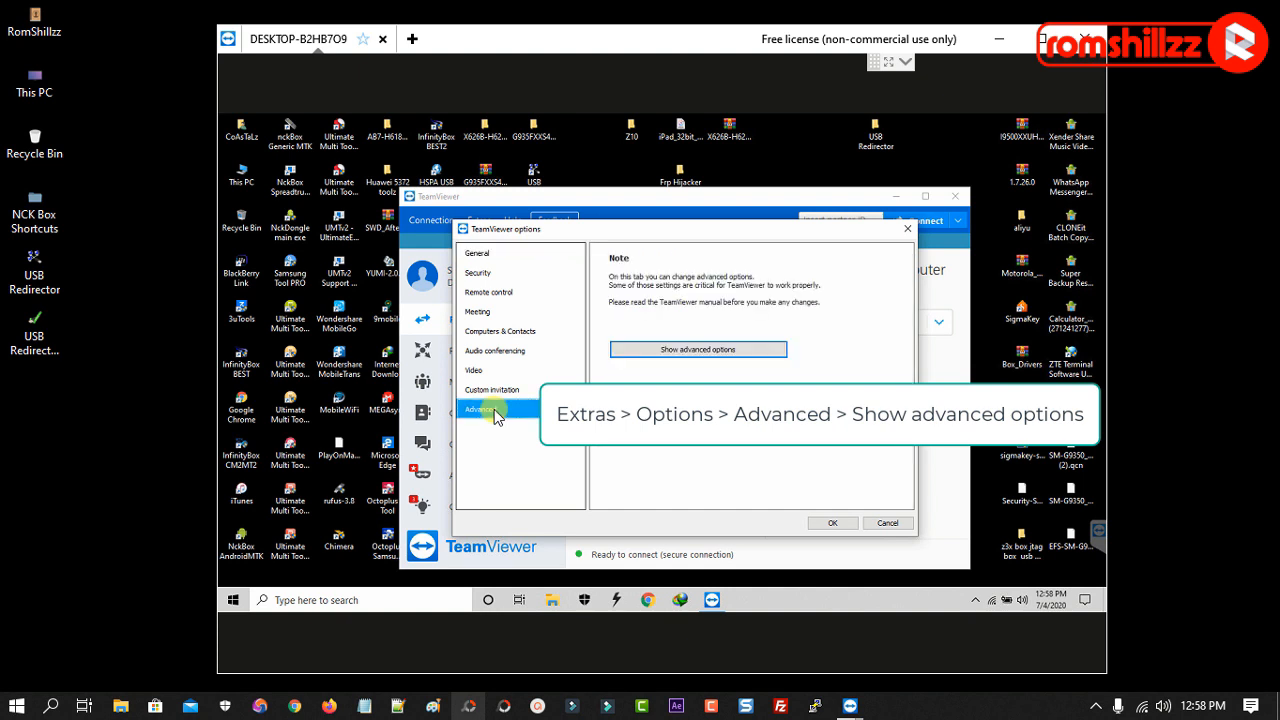
click(696, 351)
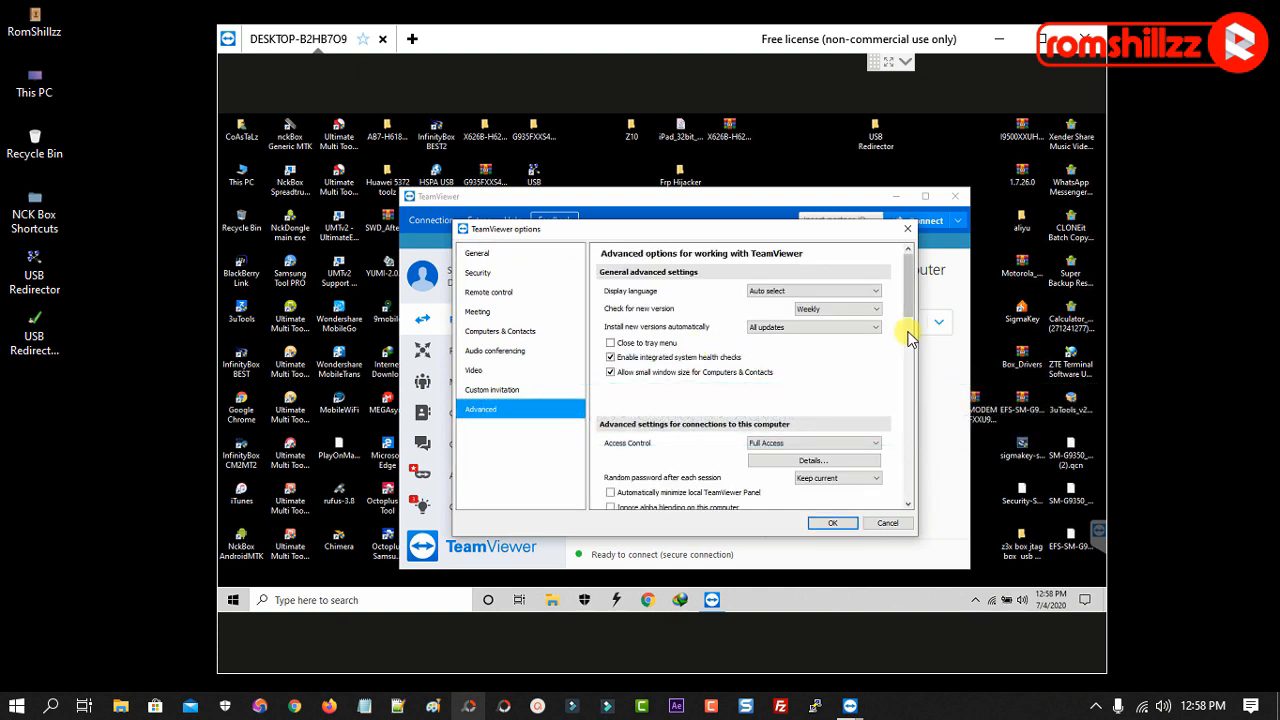
Install the VPN driver from TeamViewer's advanced network settings on the remote desktop and close the TeamViewer options
drag(906, 306, 906, 420)
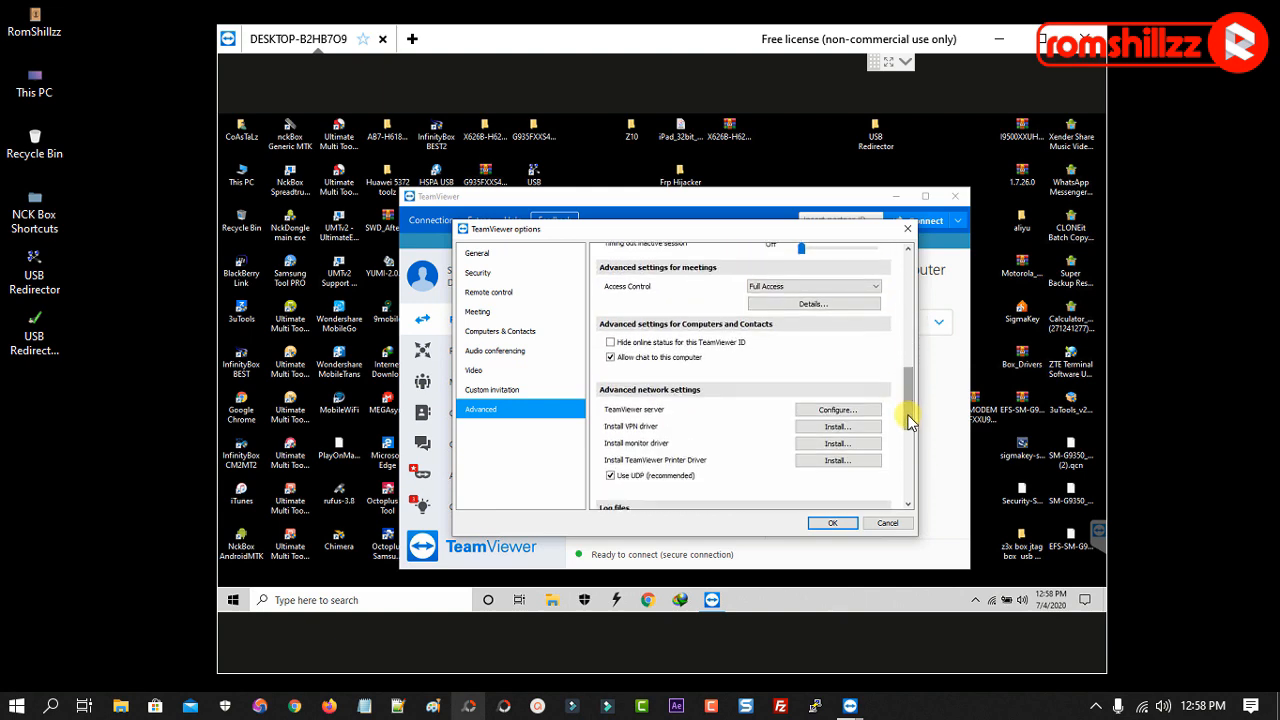
click(824, 428)
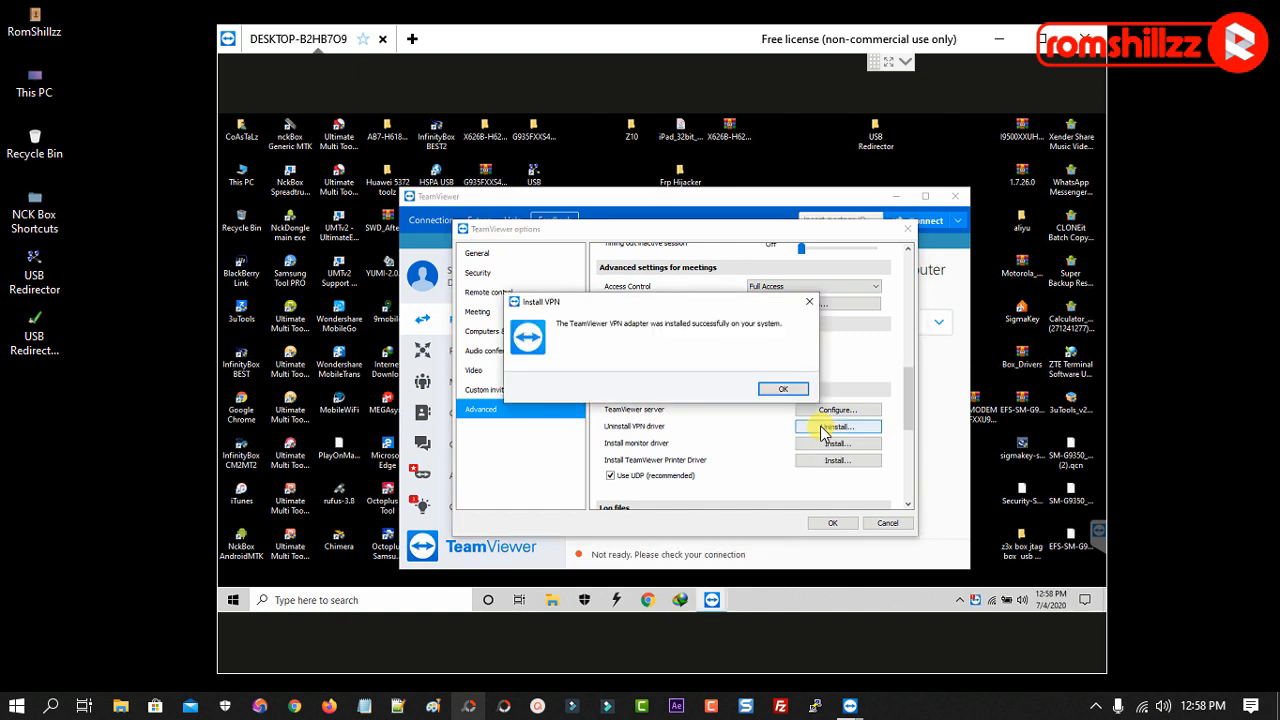
click(785, 389)
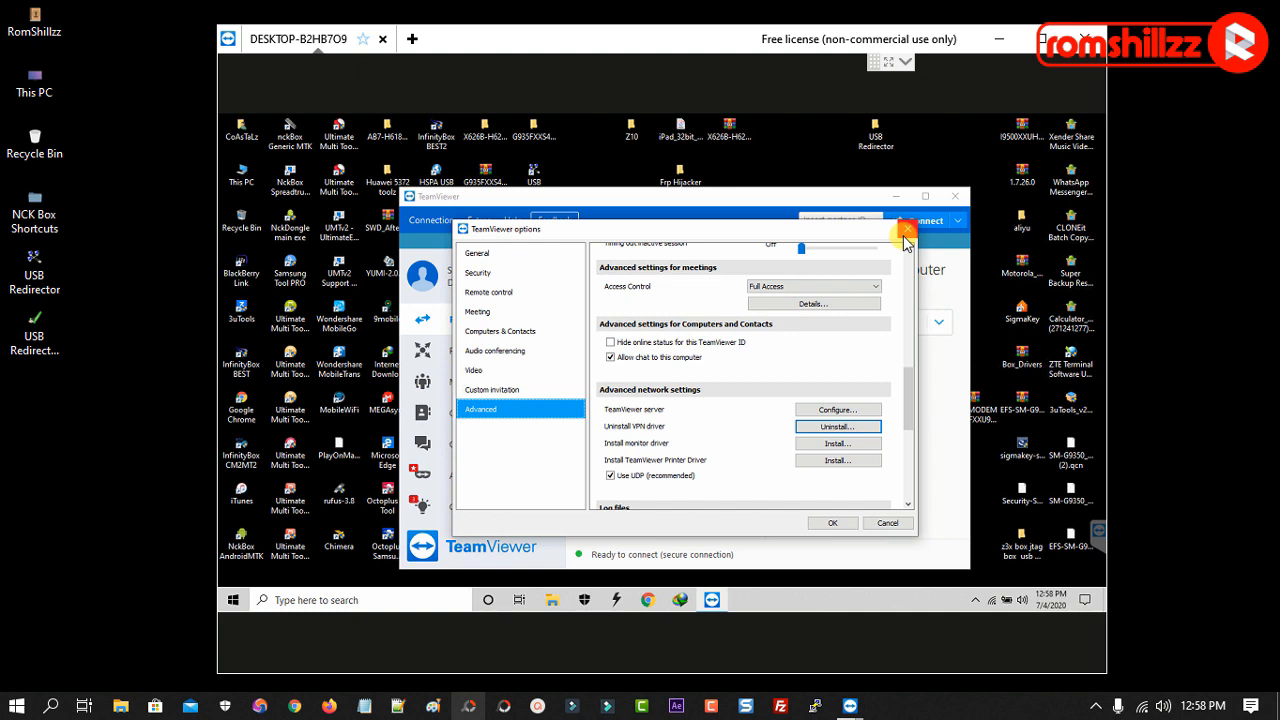
click(905, 235)
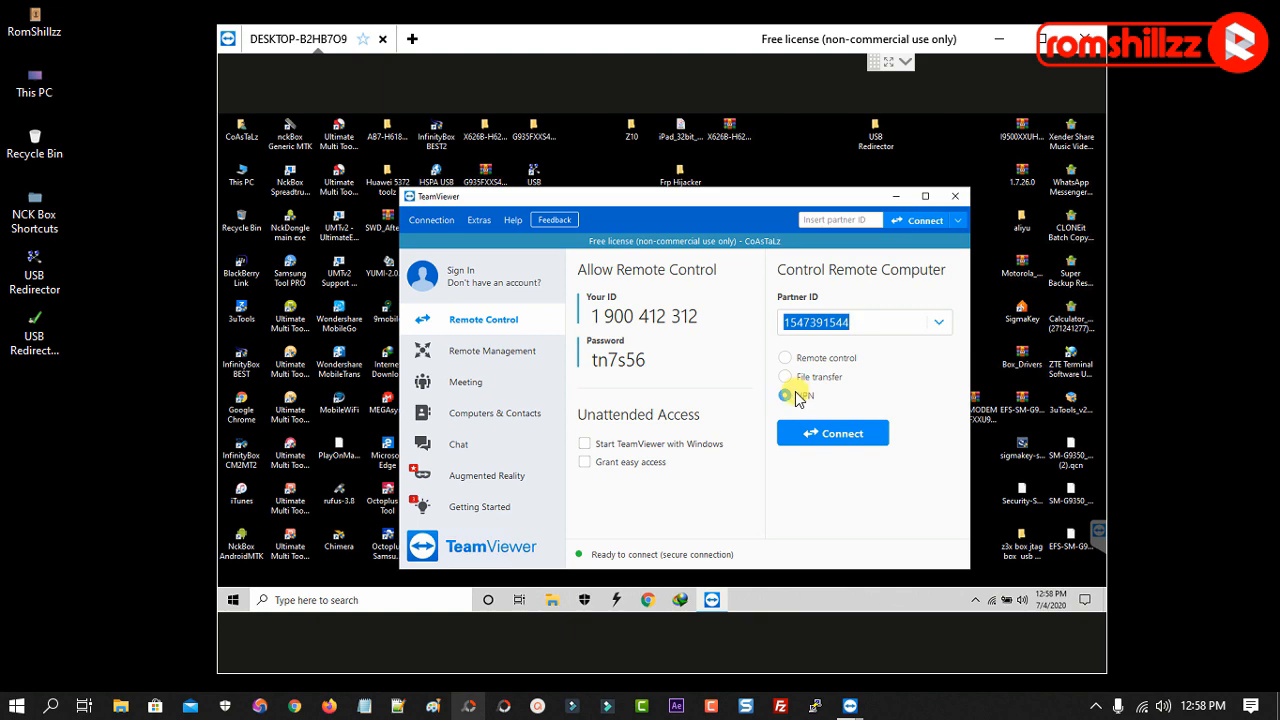
Connect to the partner via VPN from the local TeamViewer with the partner's password, move the VPN window aside and minimize the main window
mouse_move(853, 708)
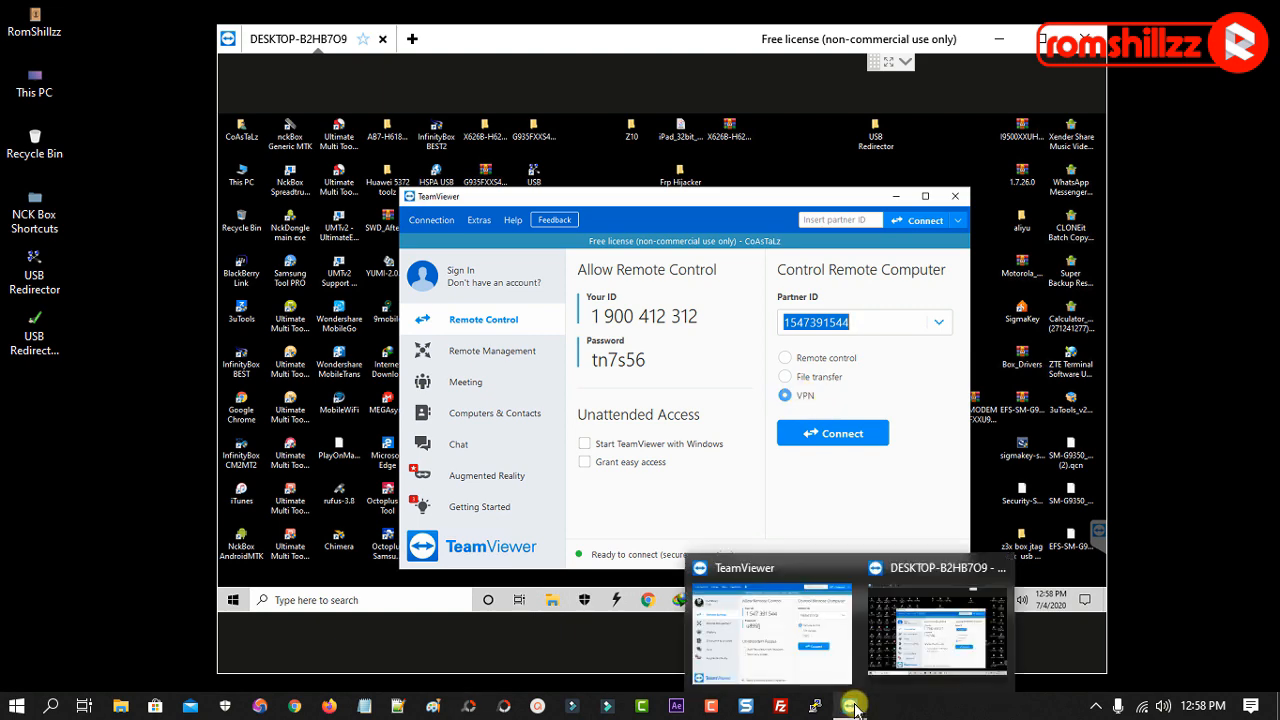
click(815, 650)
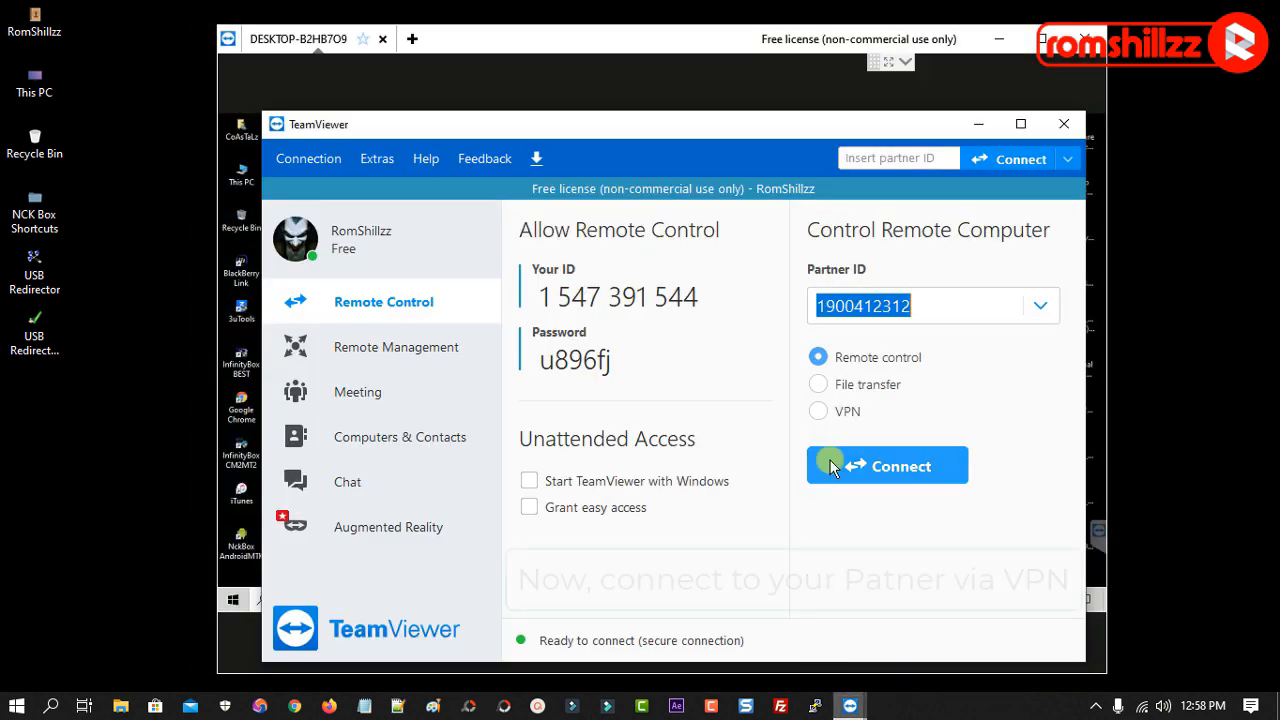
click(820, 412)
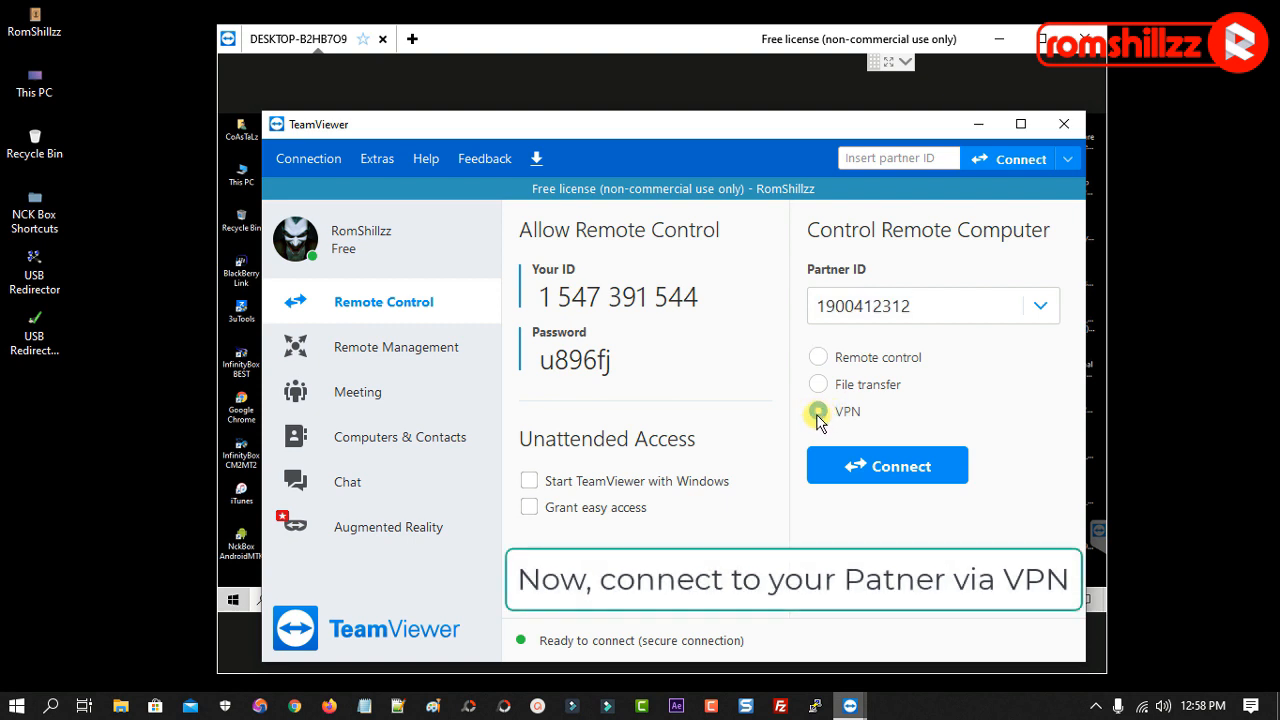
click(877, 478)
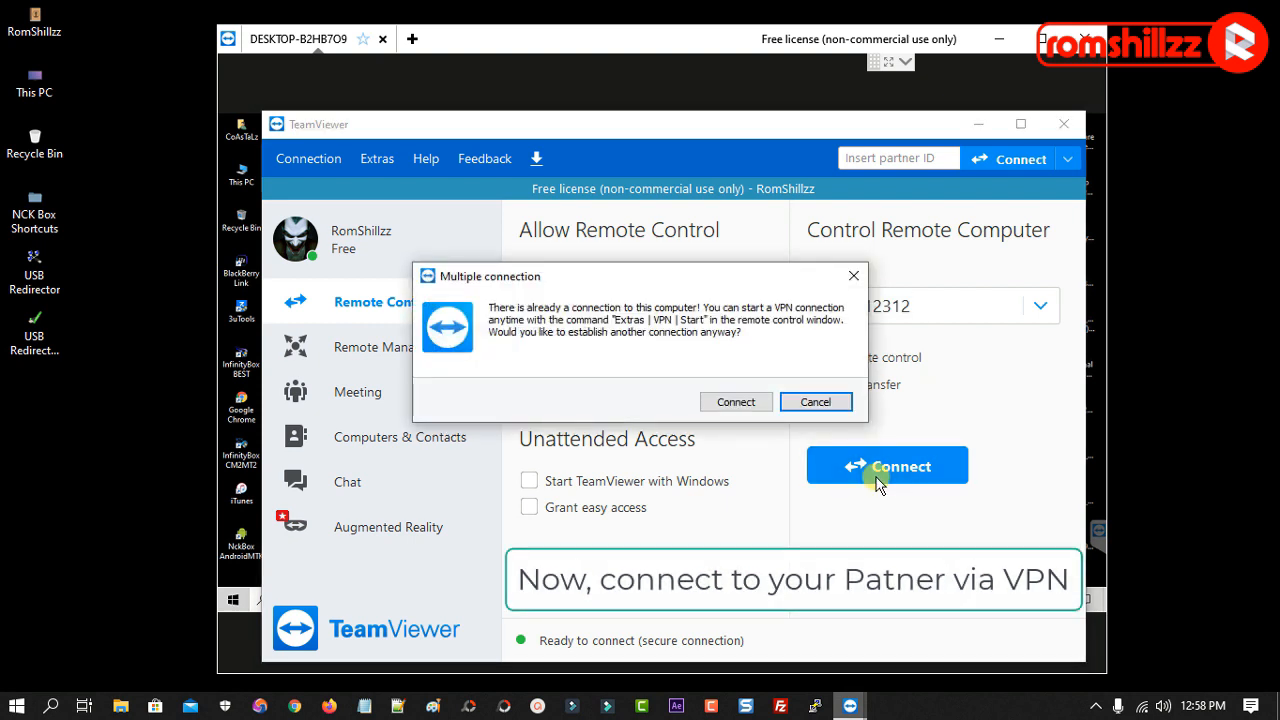
click(729, 410)
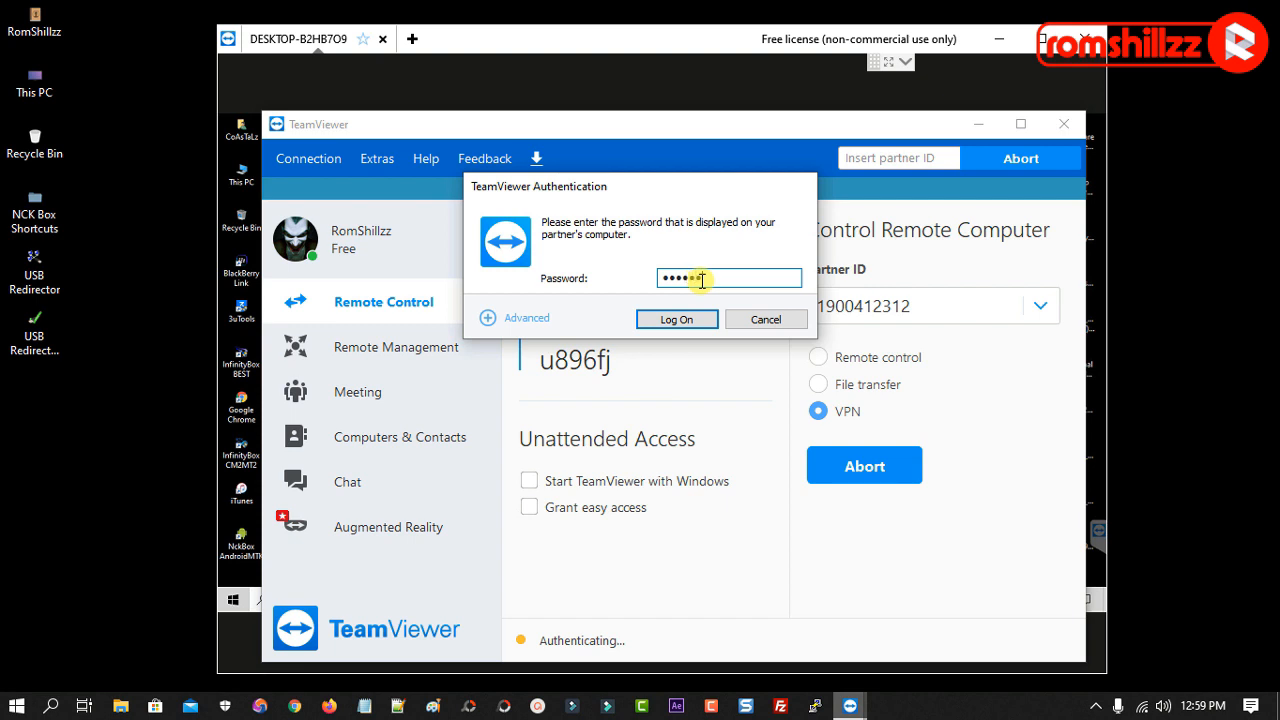
key(Return)
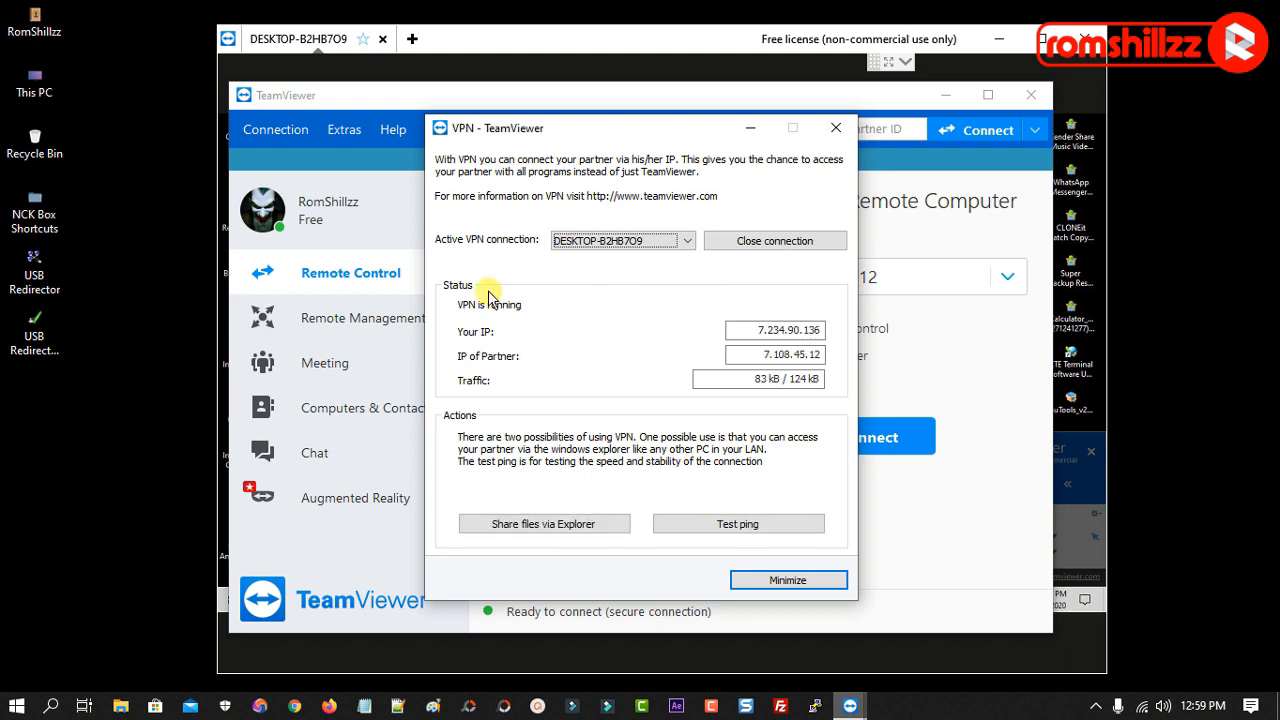
drag(640, 128, 303, 125)
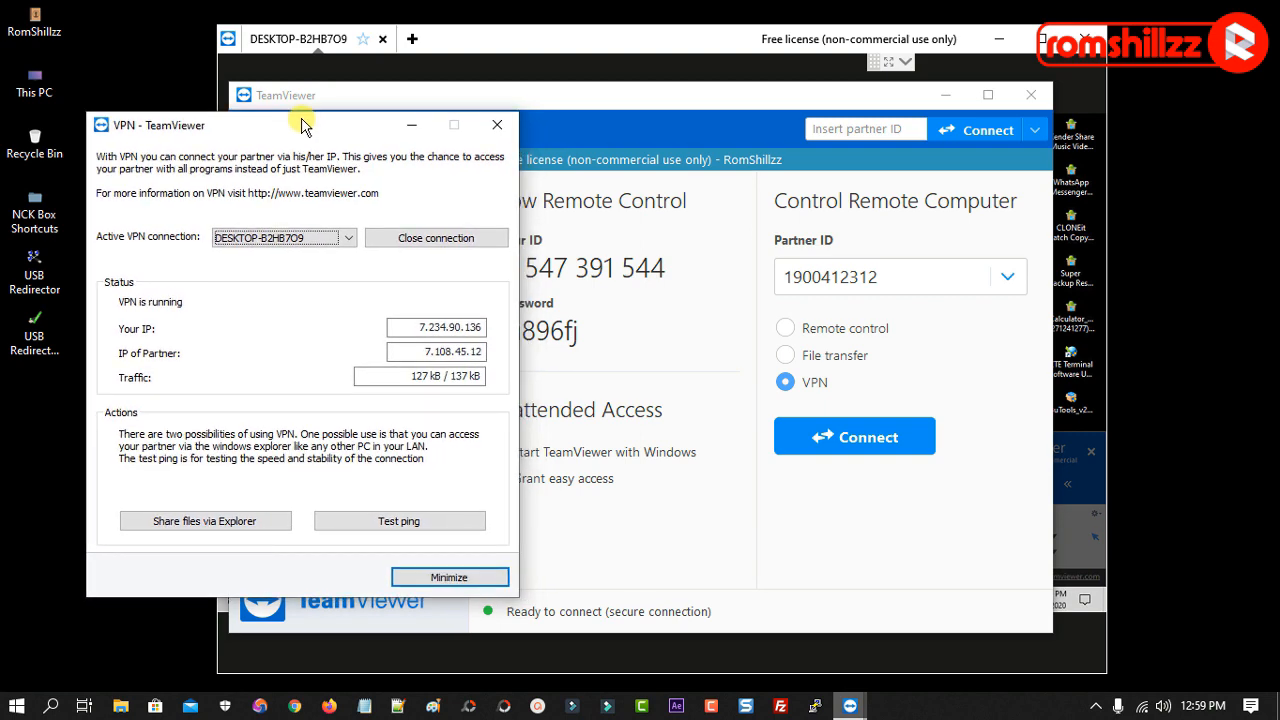
click(945, 95)
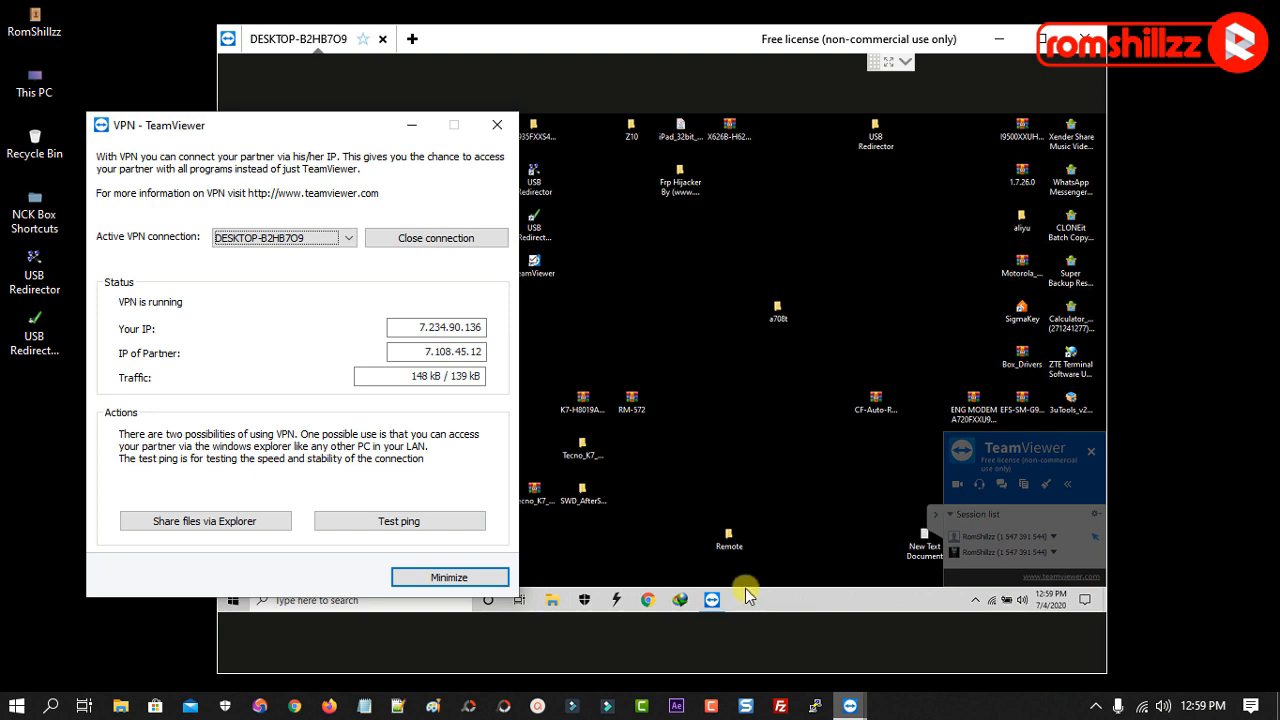
Start a VPN connection back to the local computer from the remote desktop's TeamViewer and minimize the local TeamViewer window
click(713, 600)
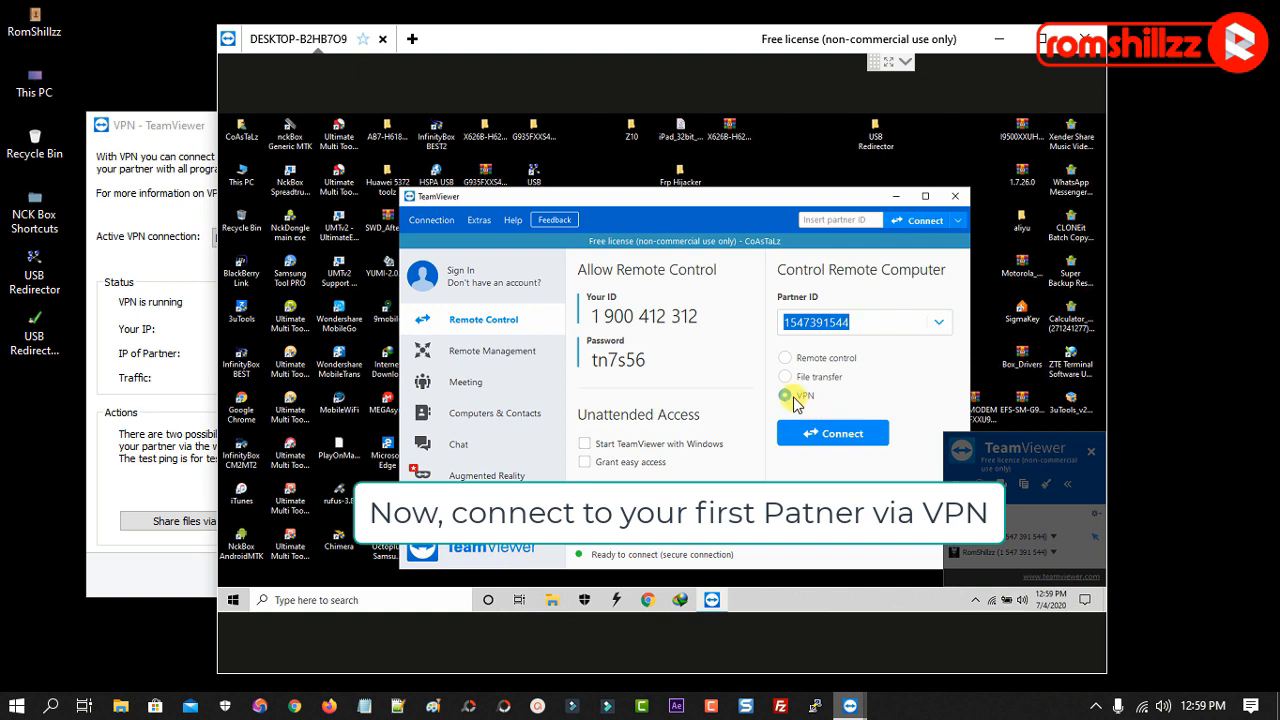
click(830, 433)
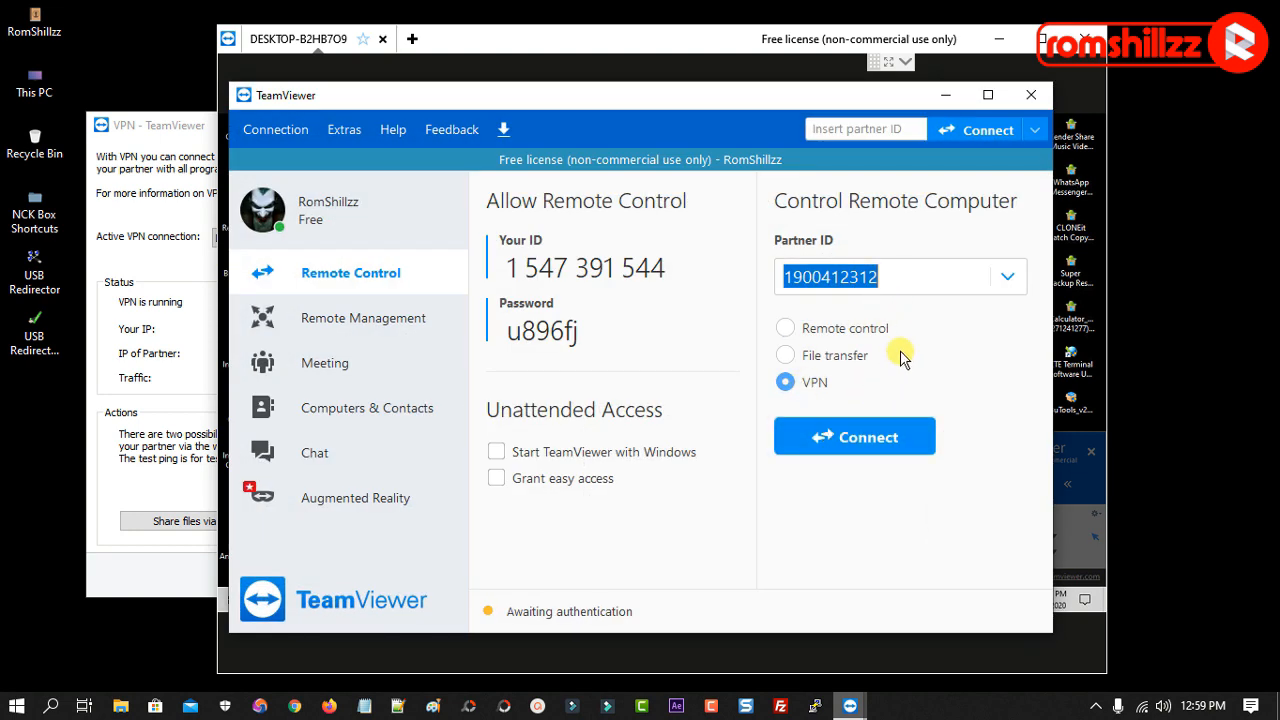
click(945, 95)
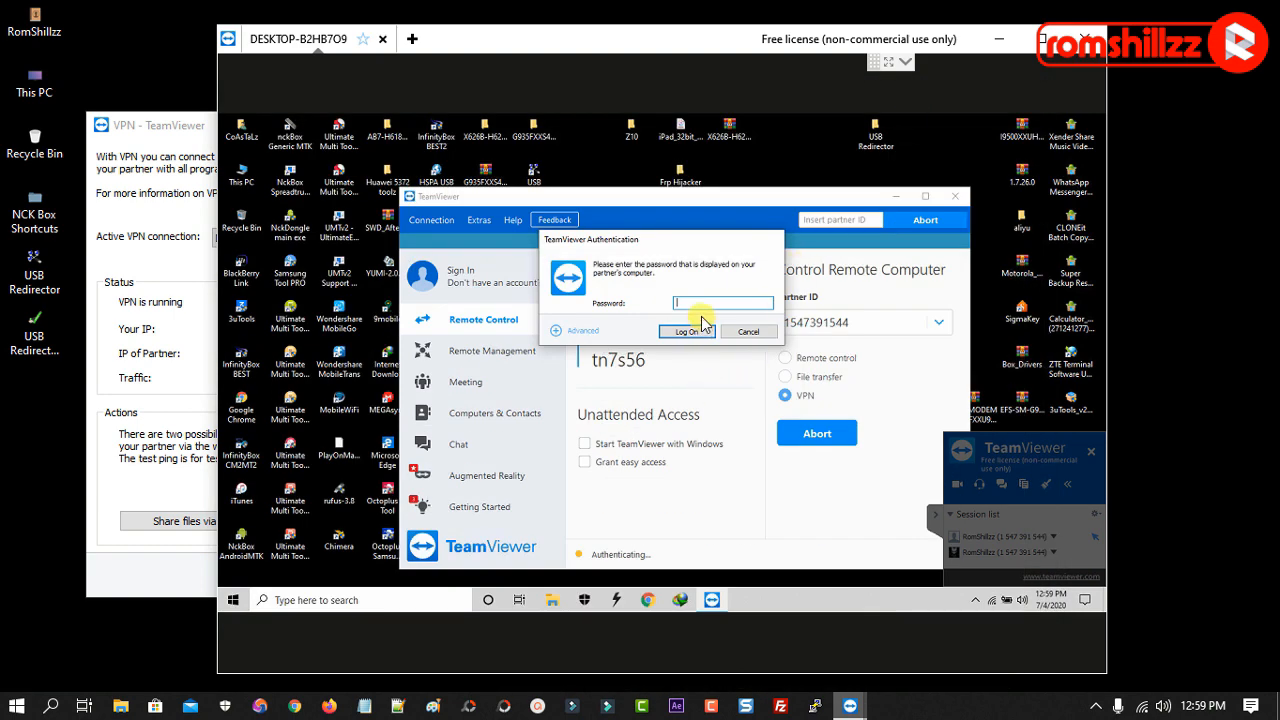
Copy the local computer's TeamViewer password from its main window and minimize that window
mouse_move(850, 700)
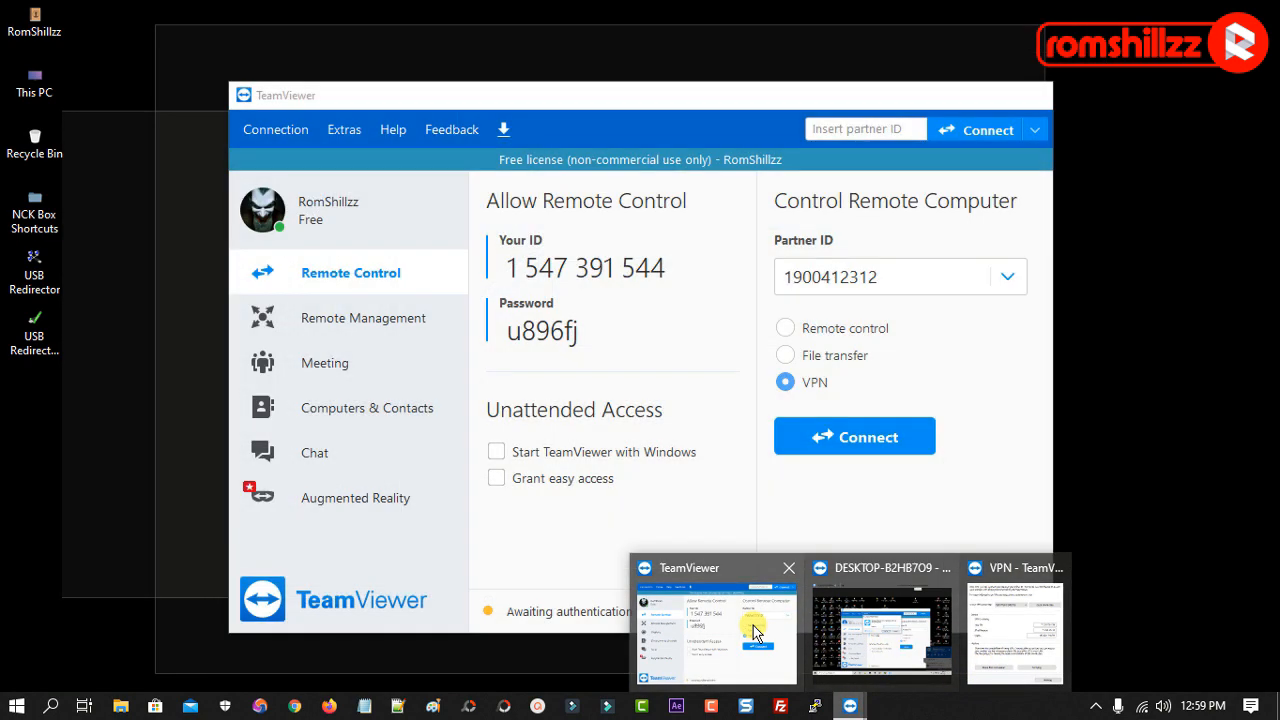
click(755, 630)
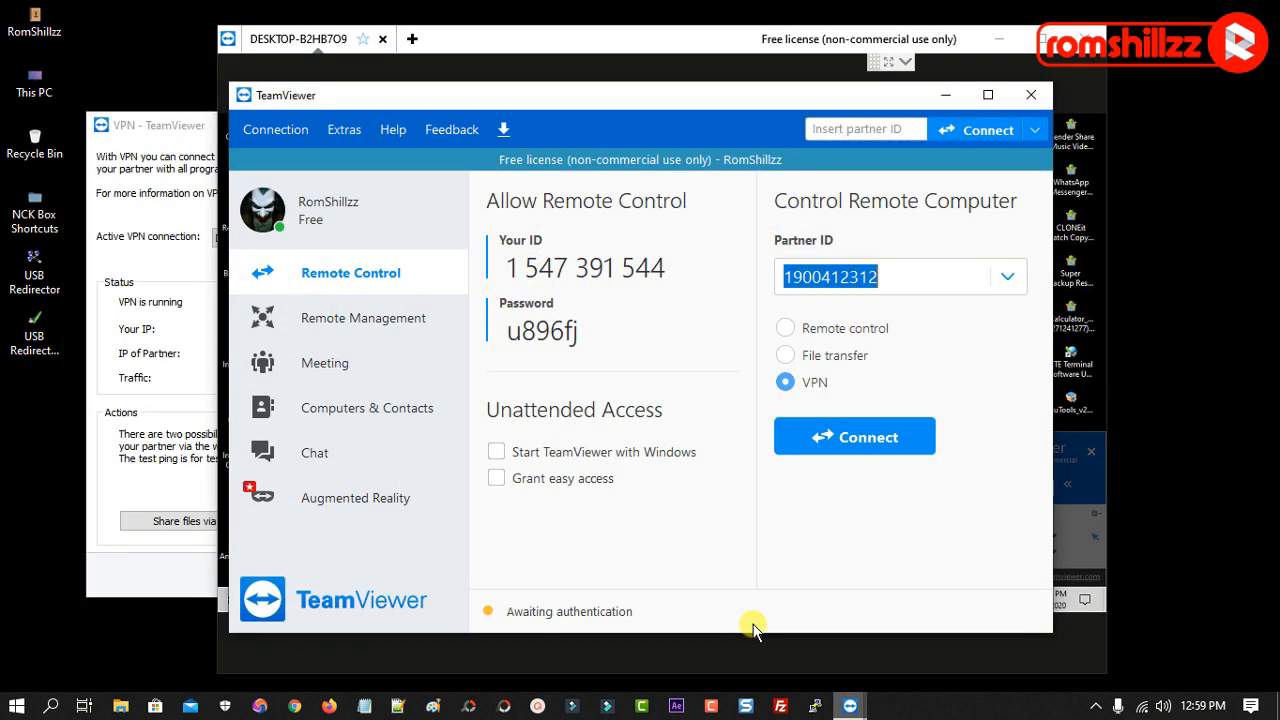
drag(510, 338, 577, 336)
right_click(577, 336)
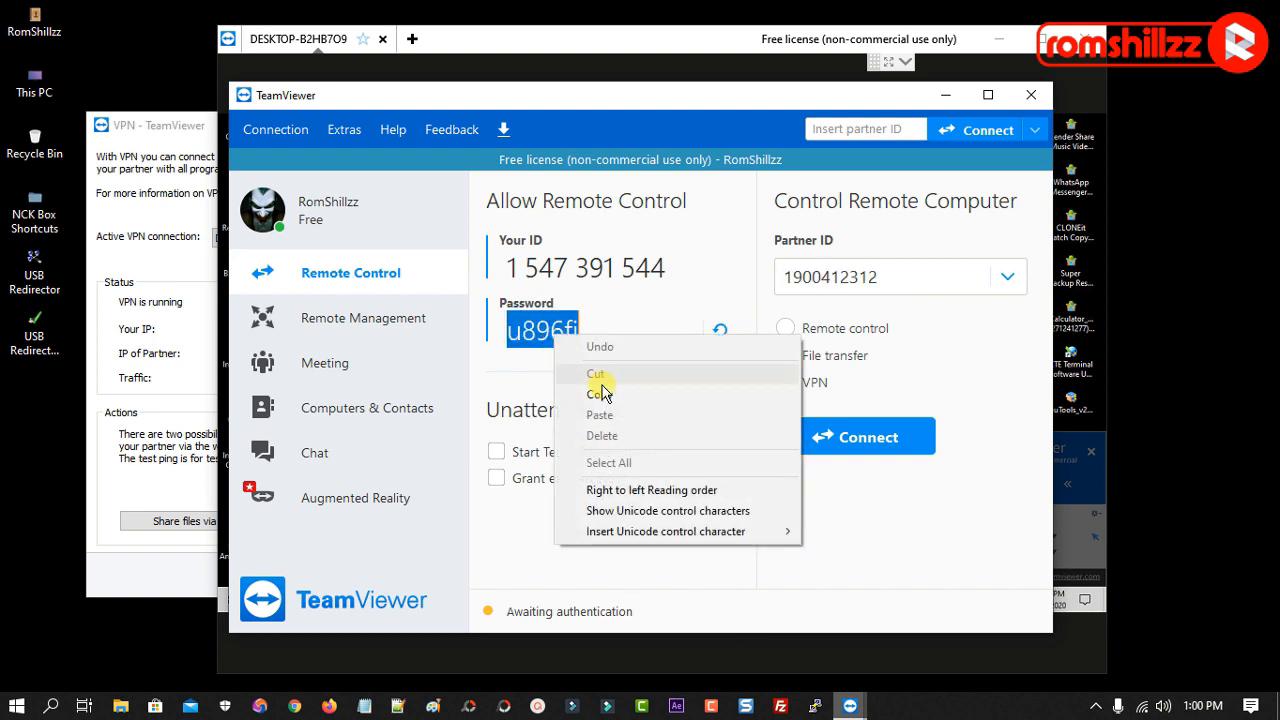
click(595, 392)
click(985, 128)
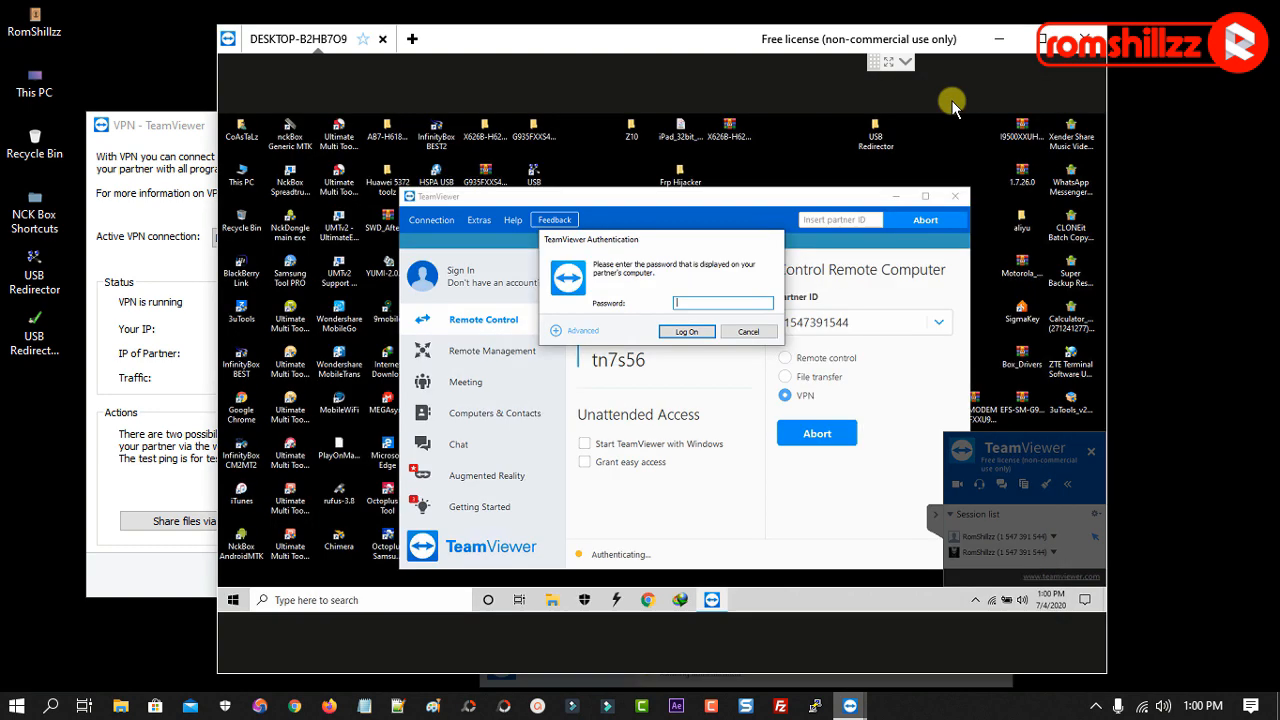
Log on to the remote desktop's VPN connection with the copied password, move its VPN window aside and minimize the TeamViewer main window
right_click(731, 302)
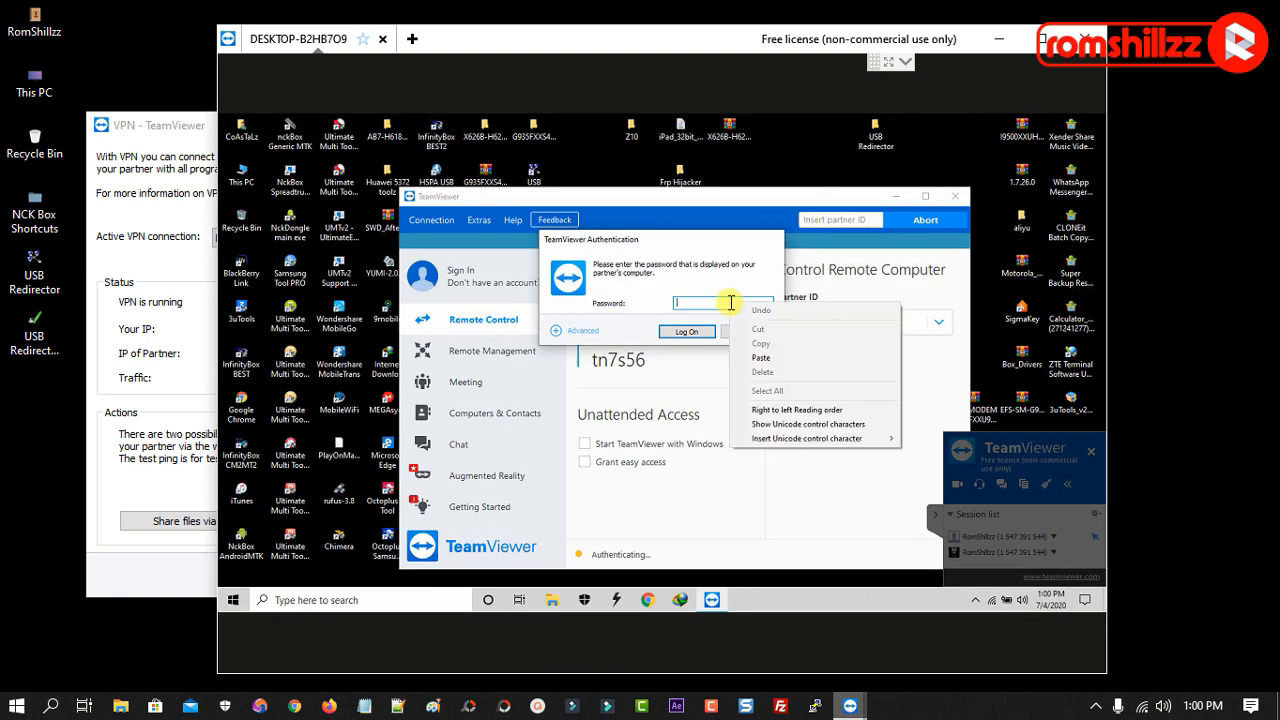
click(762, 357)
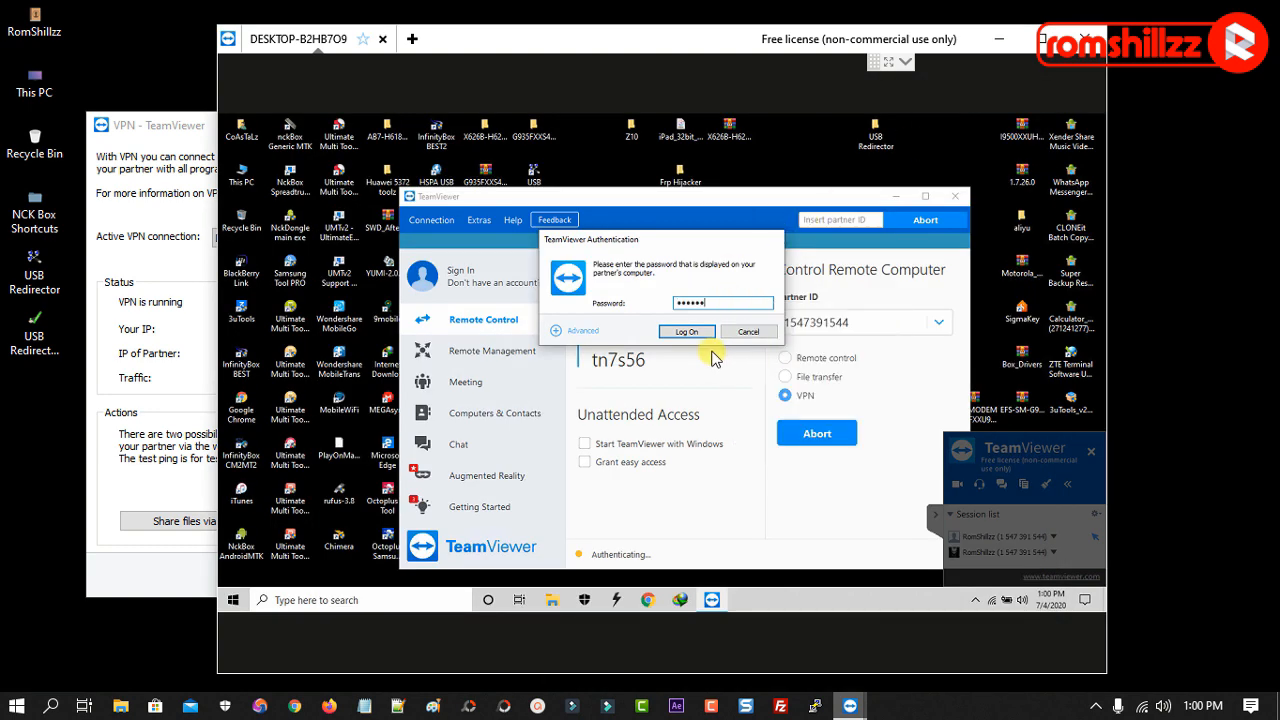
click(683, 334)
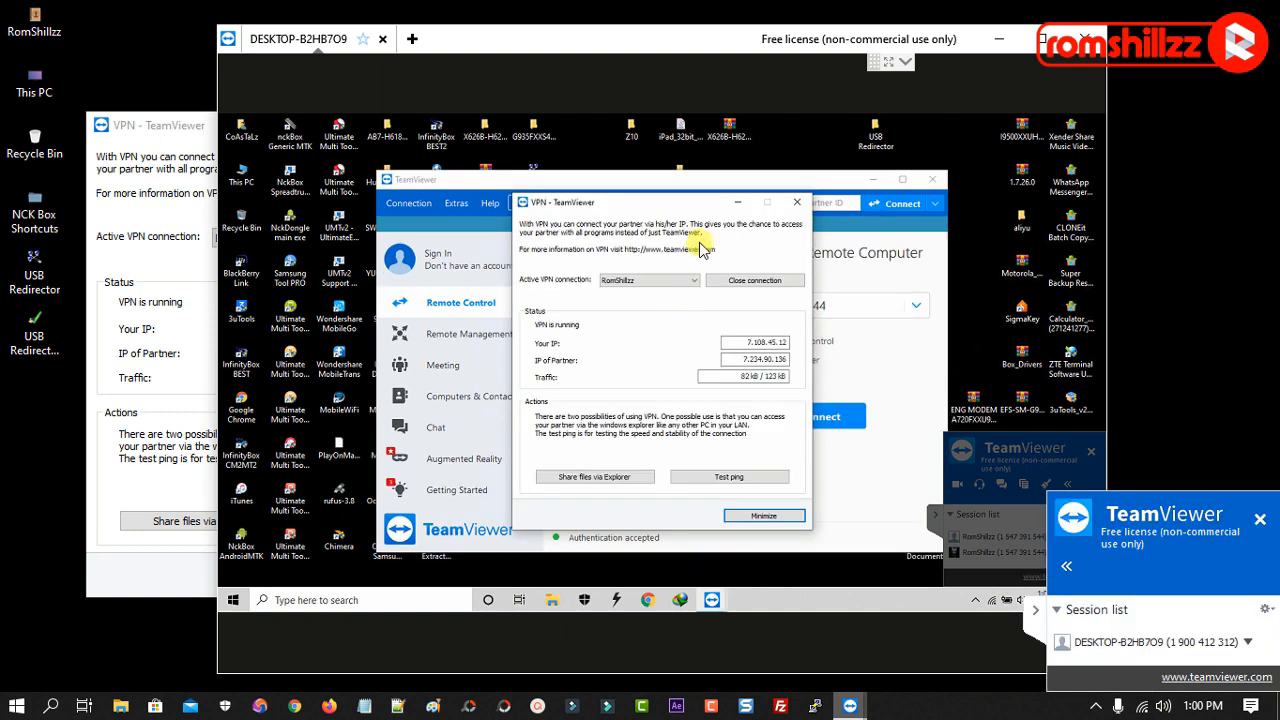
drag(678, 204, 908, 235)
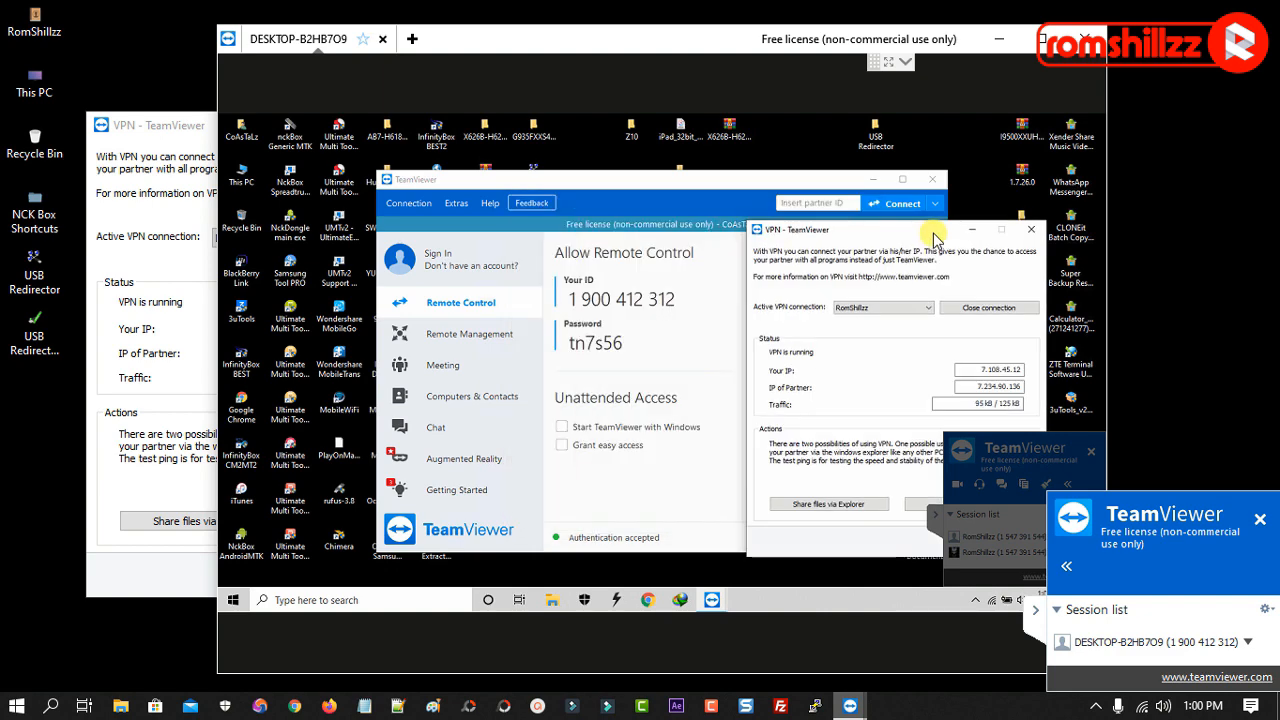
click(866, 181)
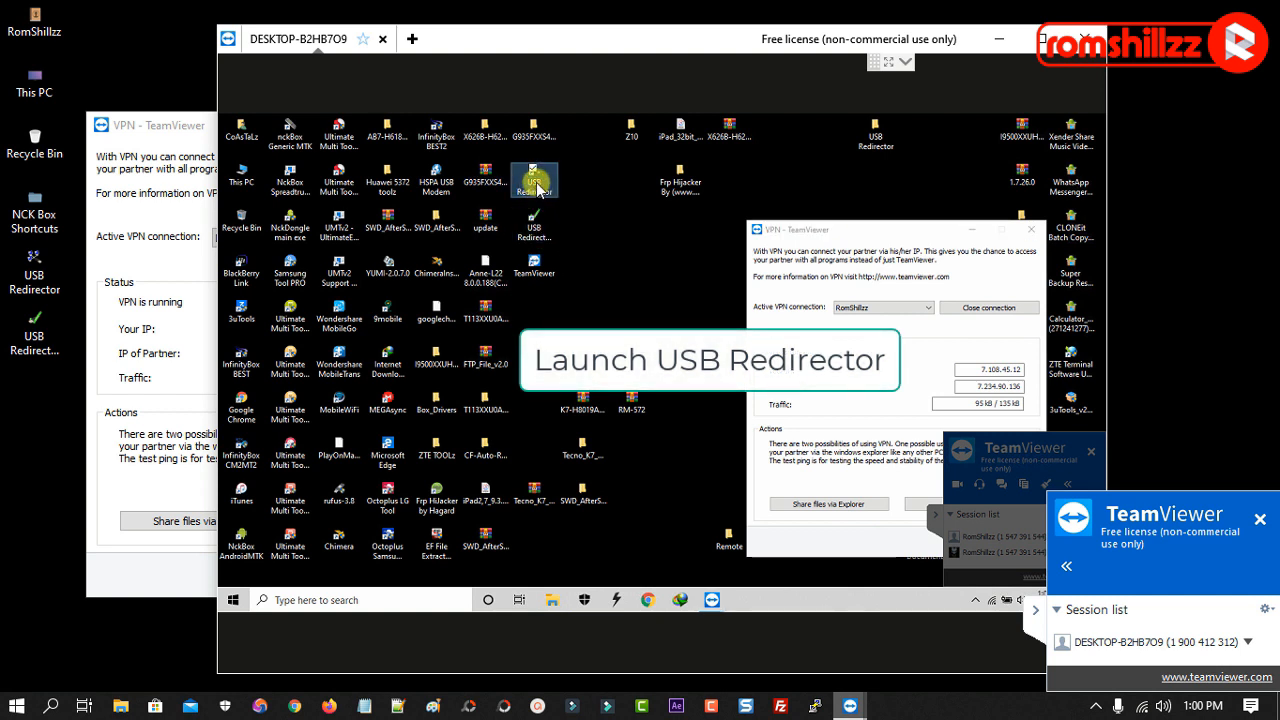
Launch USB Redirector on the remote desktop and start adding a USB server
double_click(545, 188)
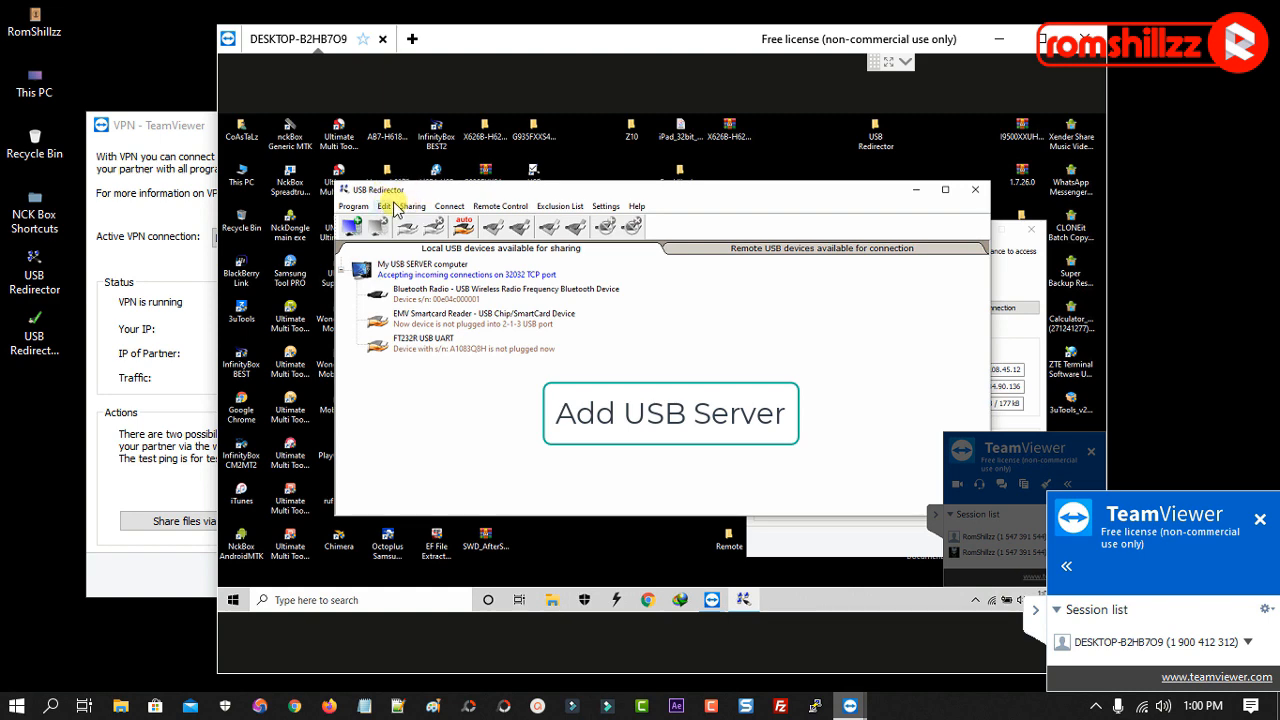
click(351, 226)
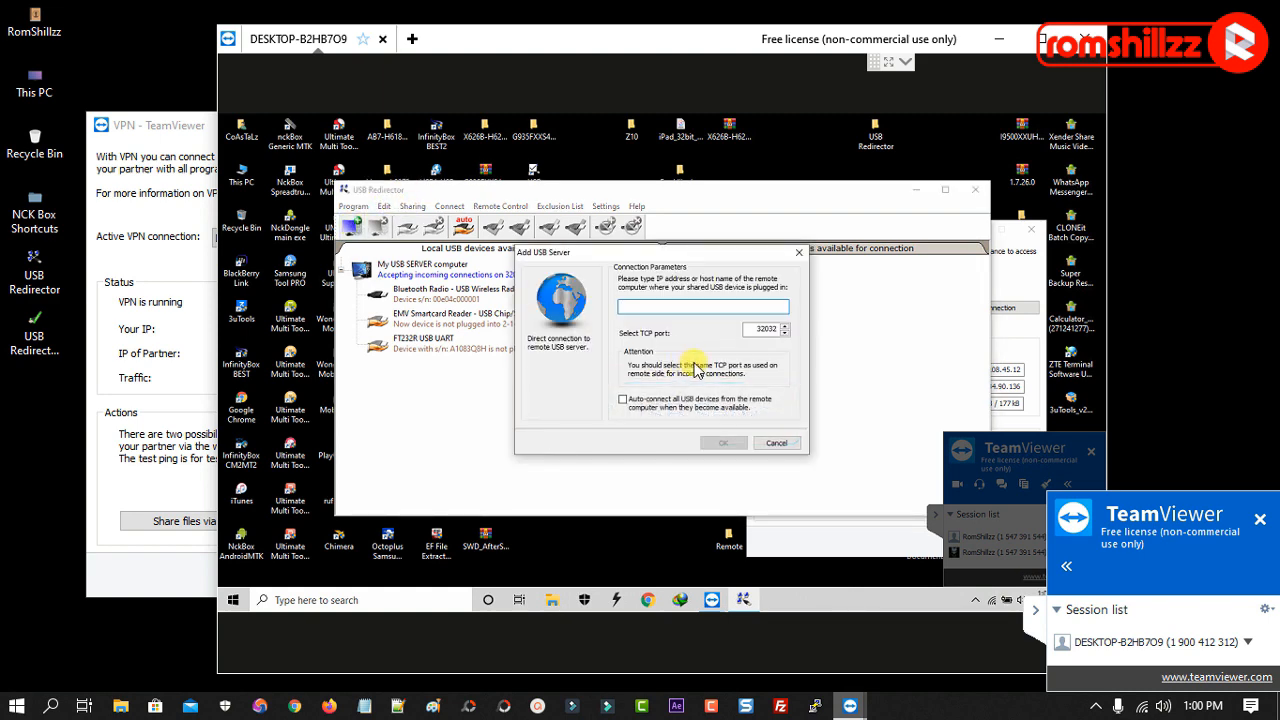
click(646, 306)
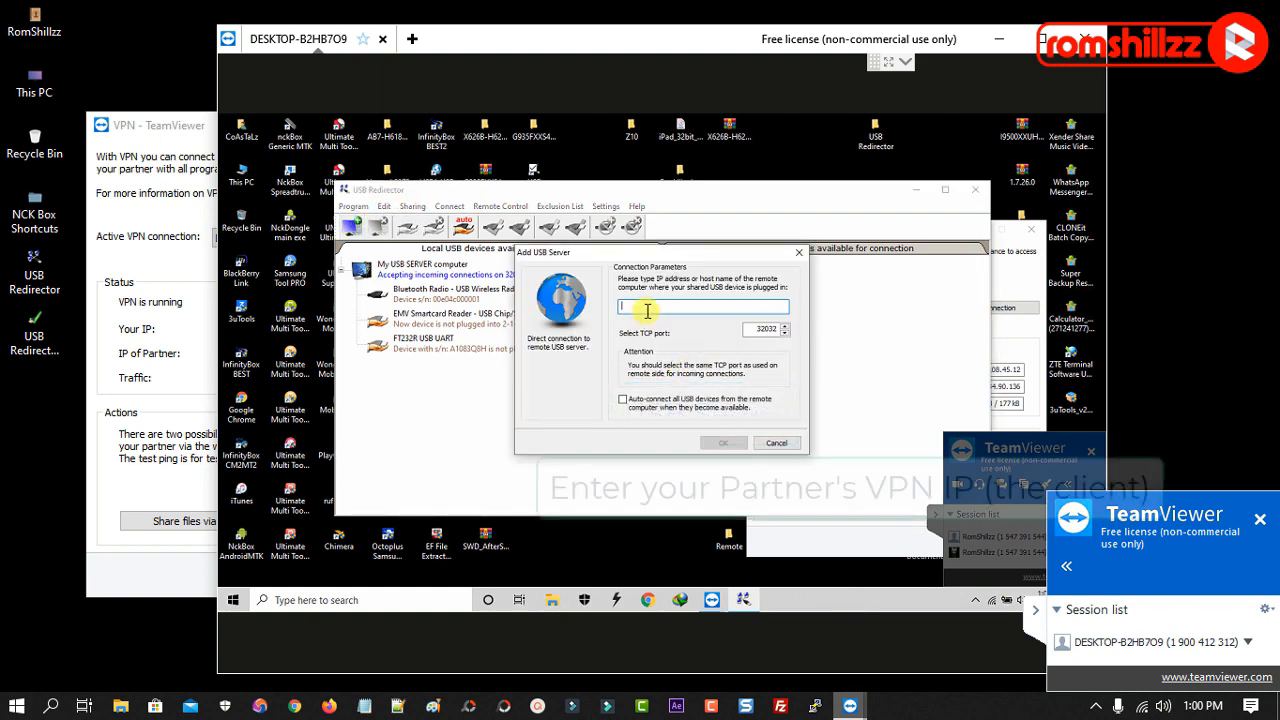
Copy the local computer's own VPN IP address from the local TeamViewer VPN window
click(163, 133)
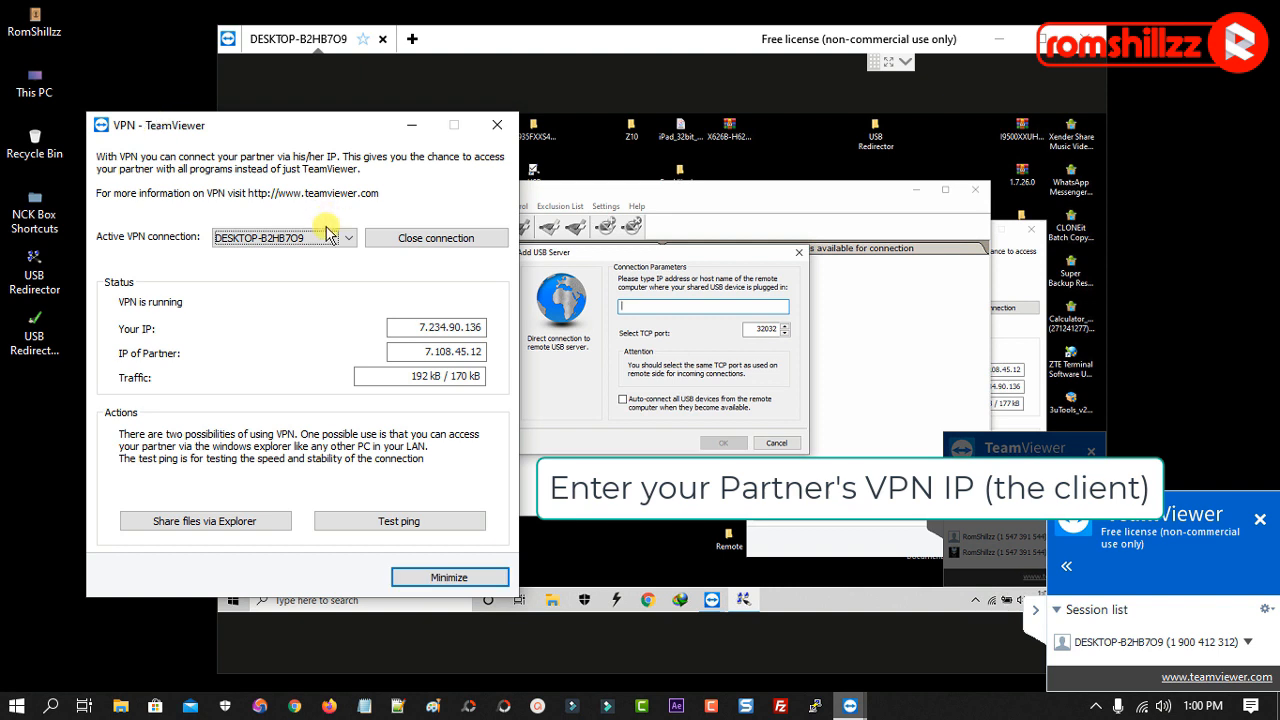
double_click(449, 335)
right_click(459, 331)
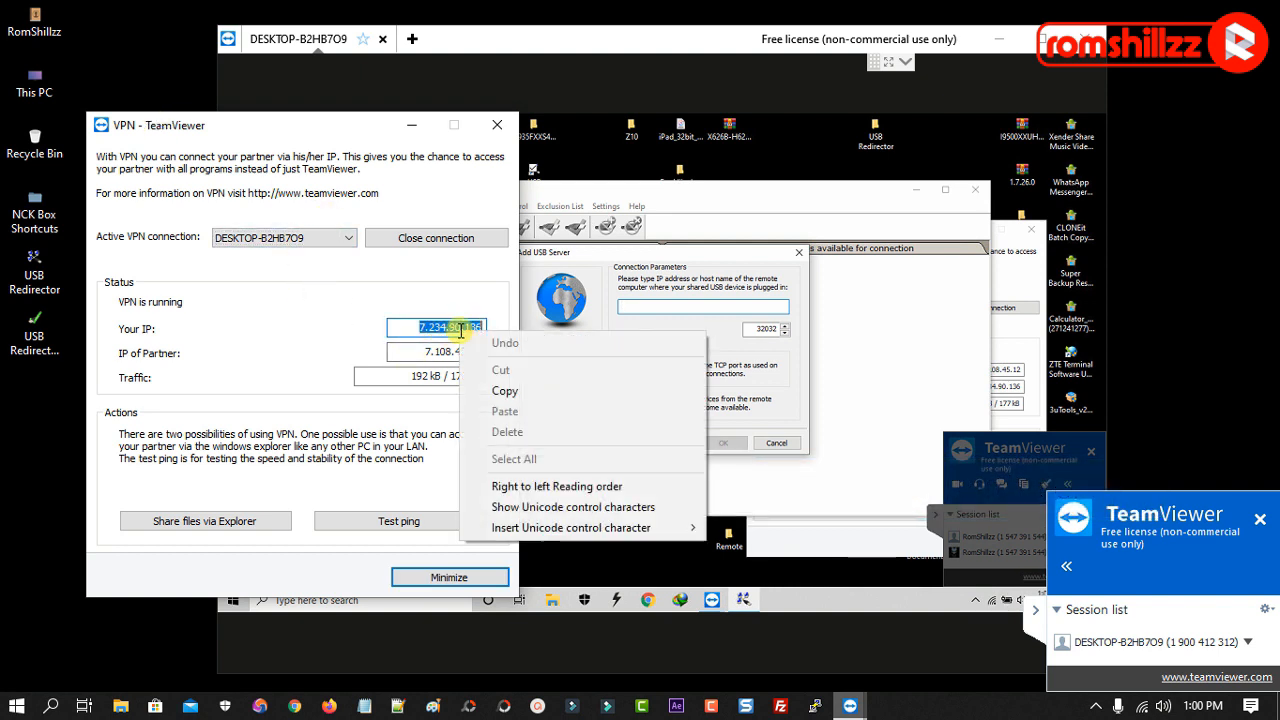
click(503, 391)
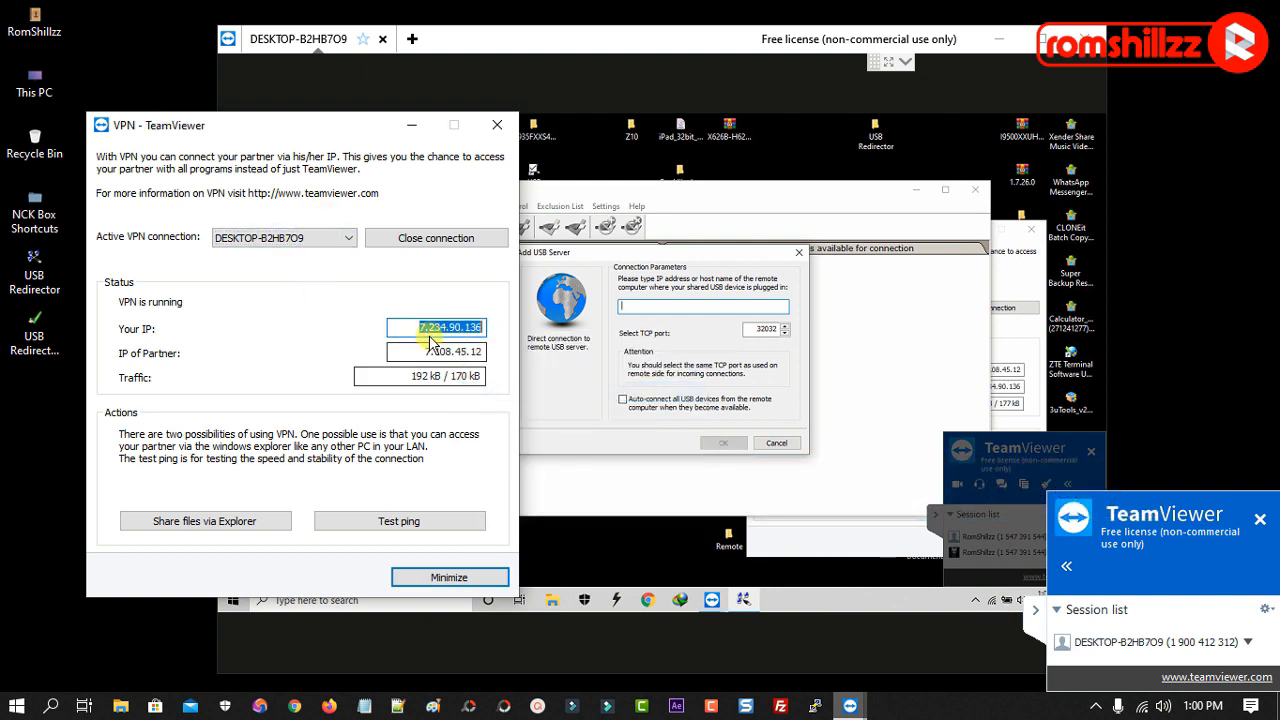
Add the USB server at 7.234.90.136, show the local USB devices available for sharing, and minimize the local VPN window
click(683, 312)
right_click(683, 310)
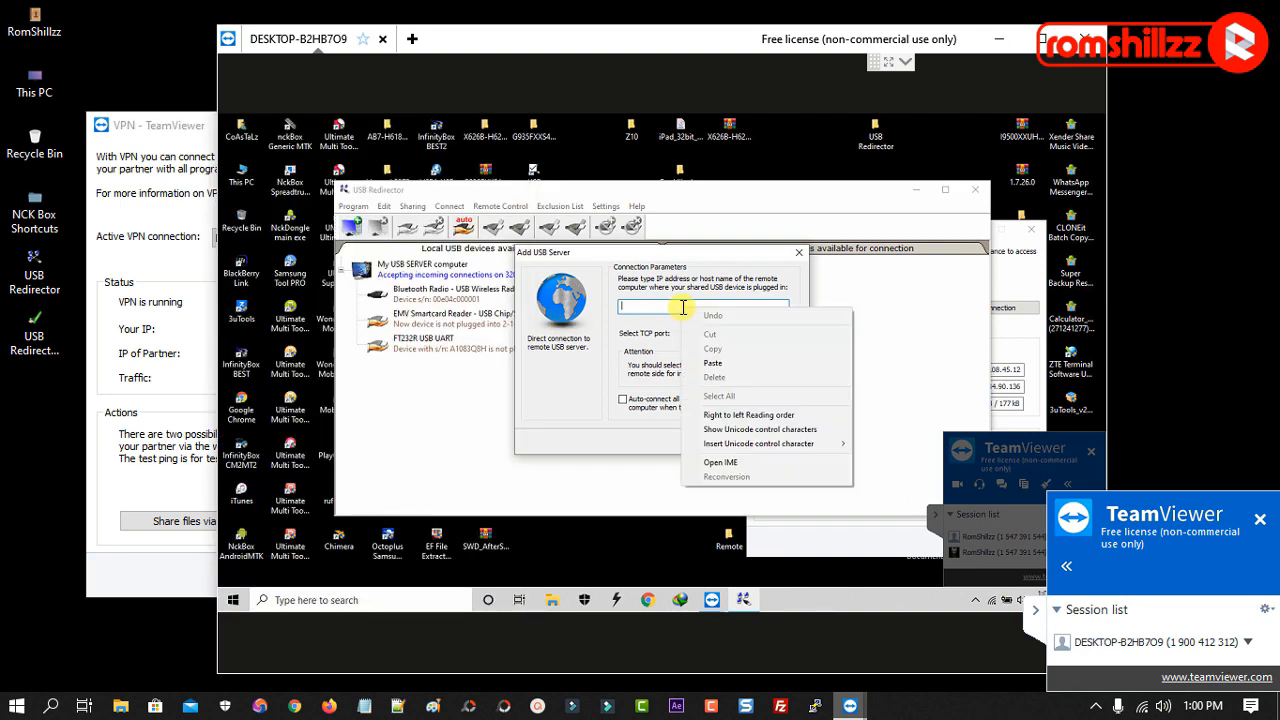
click(716, 364)
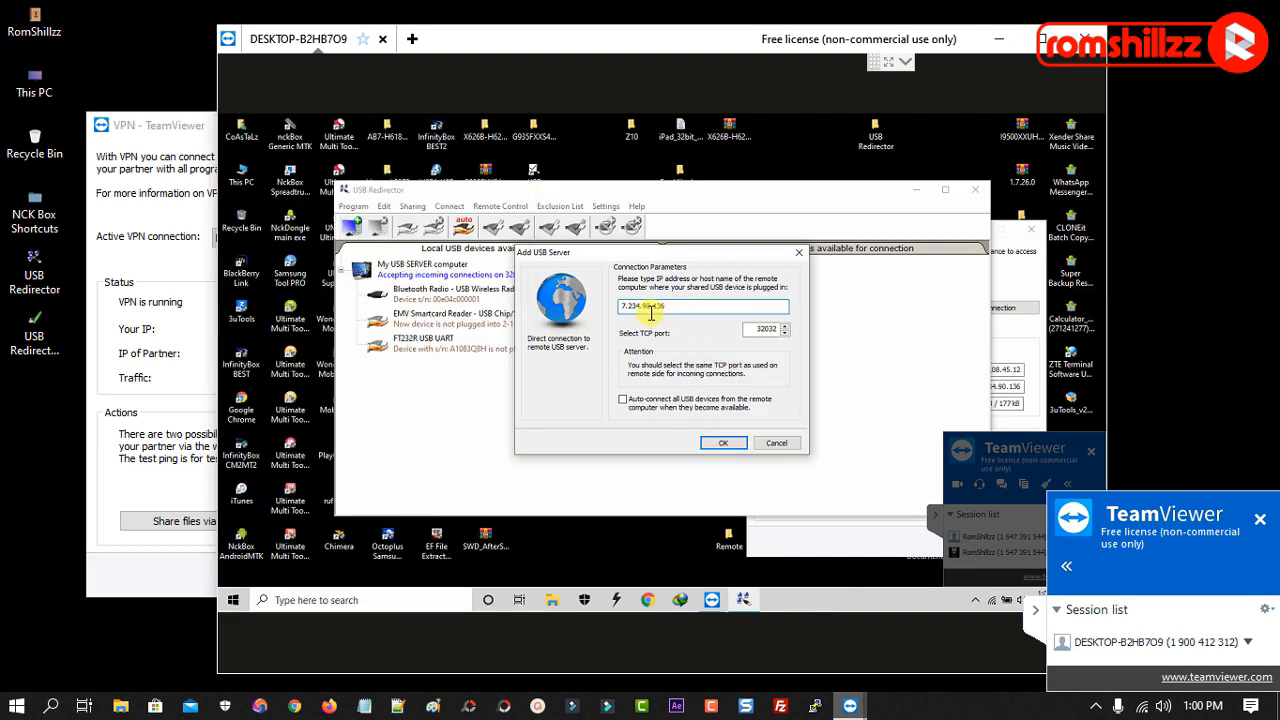
click(724, 443)
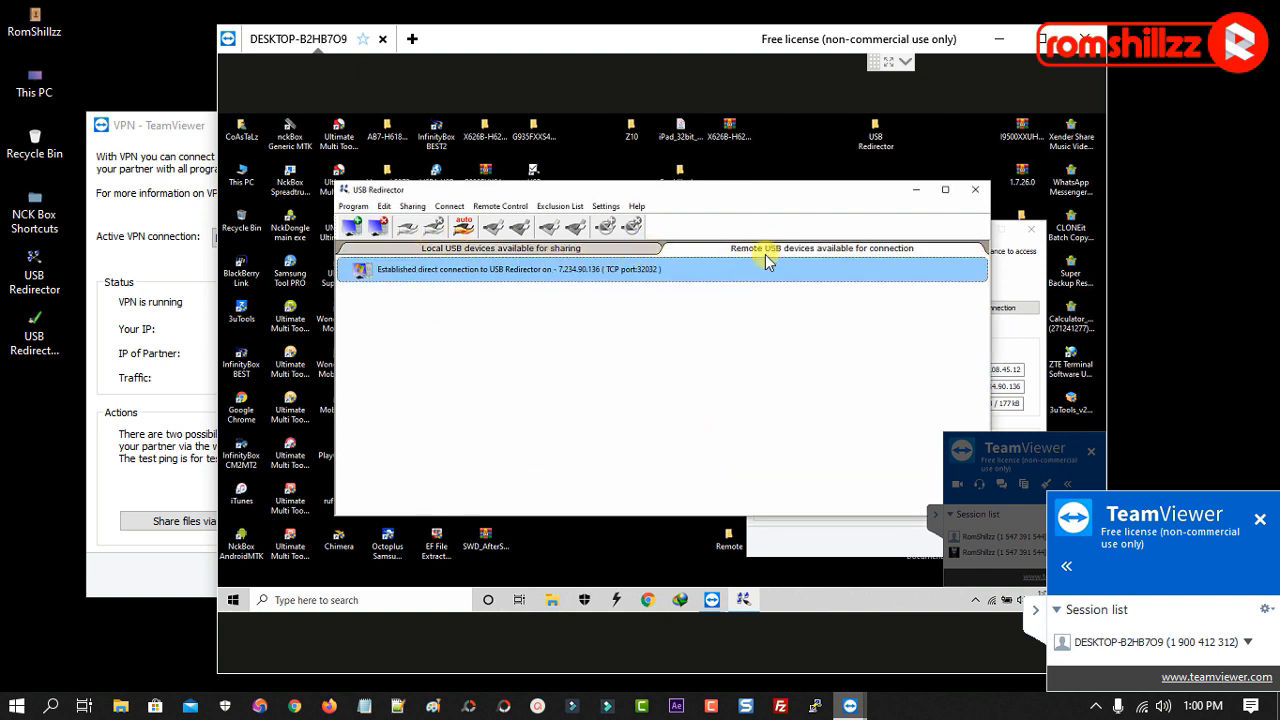
click(530, 250)
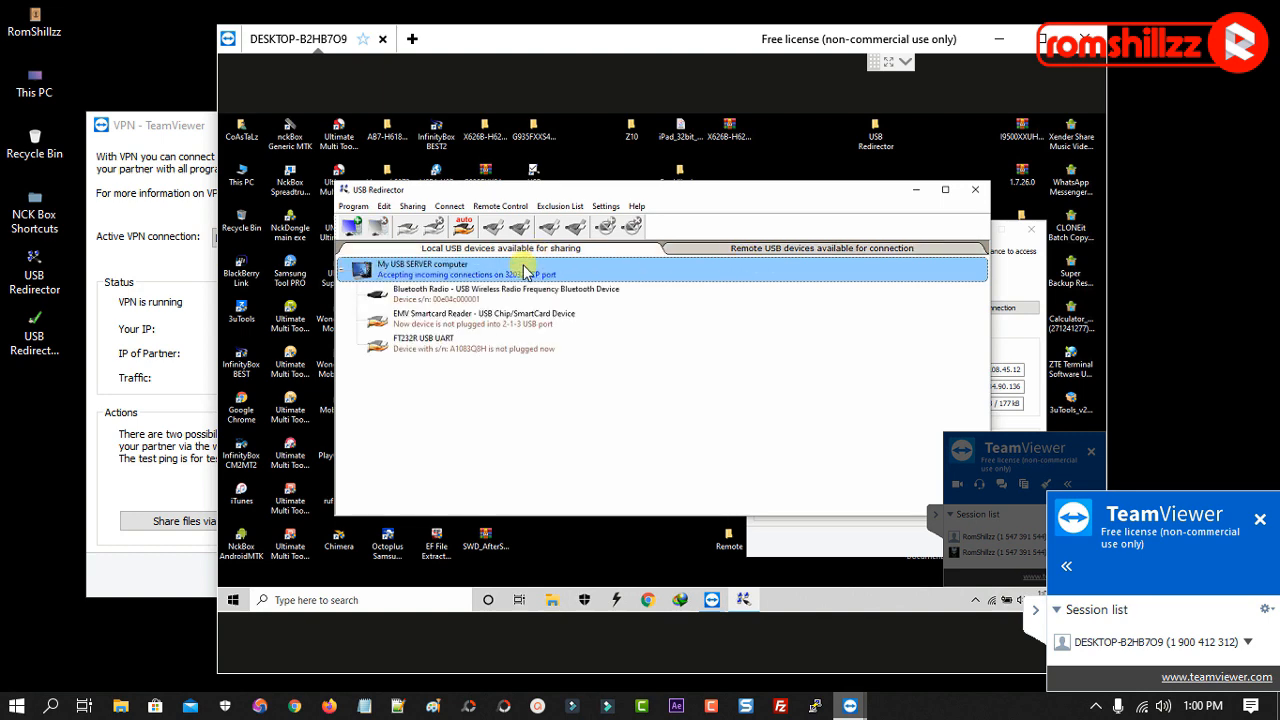
click(143, 133)
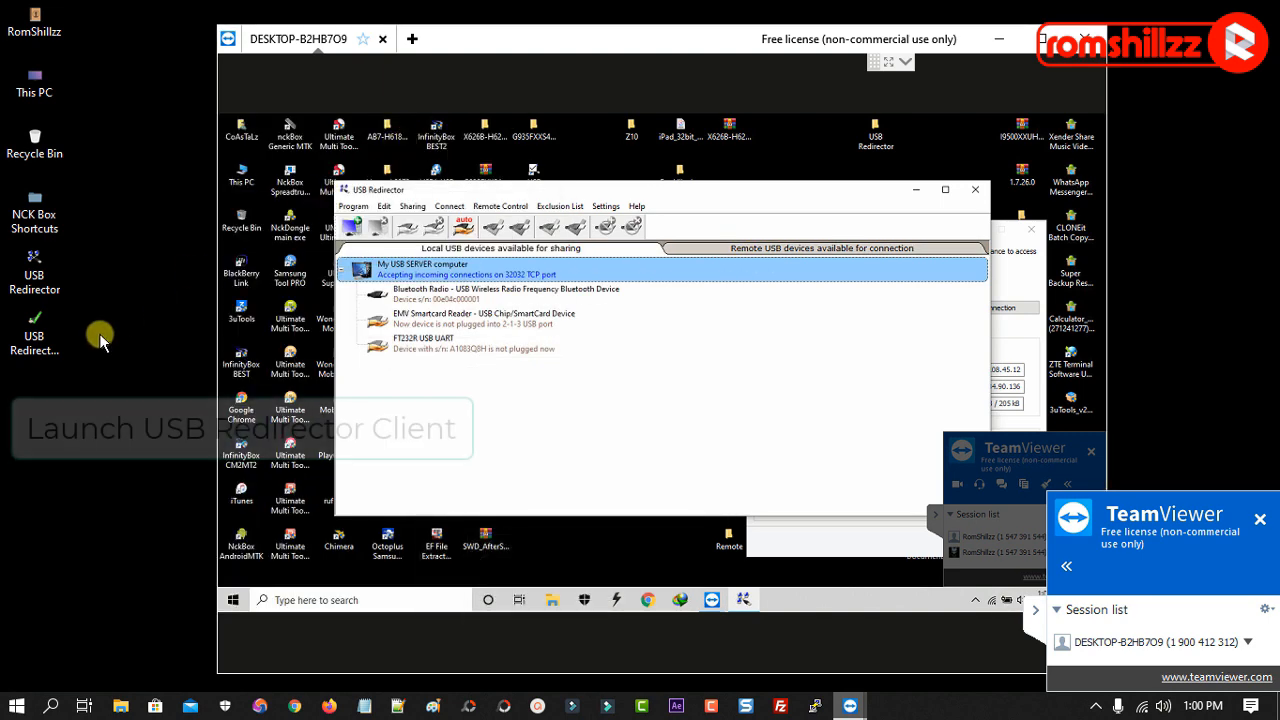
Launch USB Redirector Client on the local computer, move its window aside and start adding a USB server
click(50, 358)
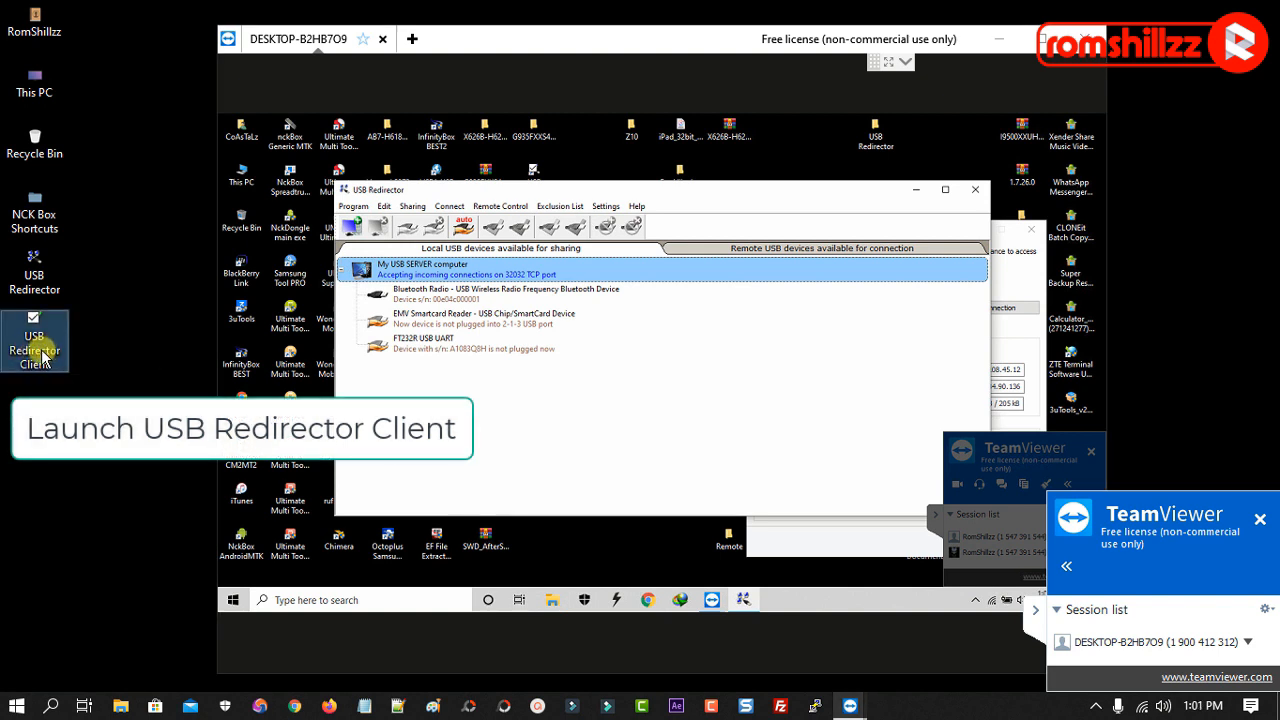
double_click(42, 357)
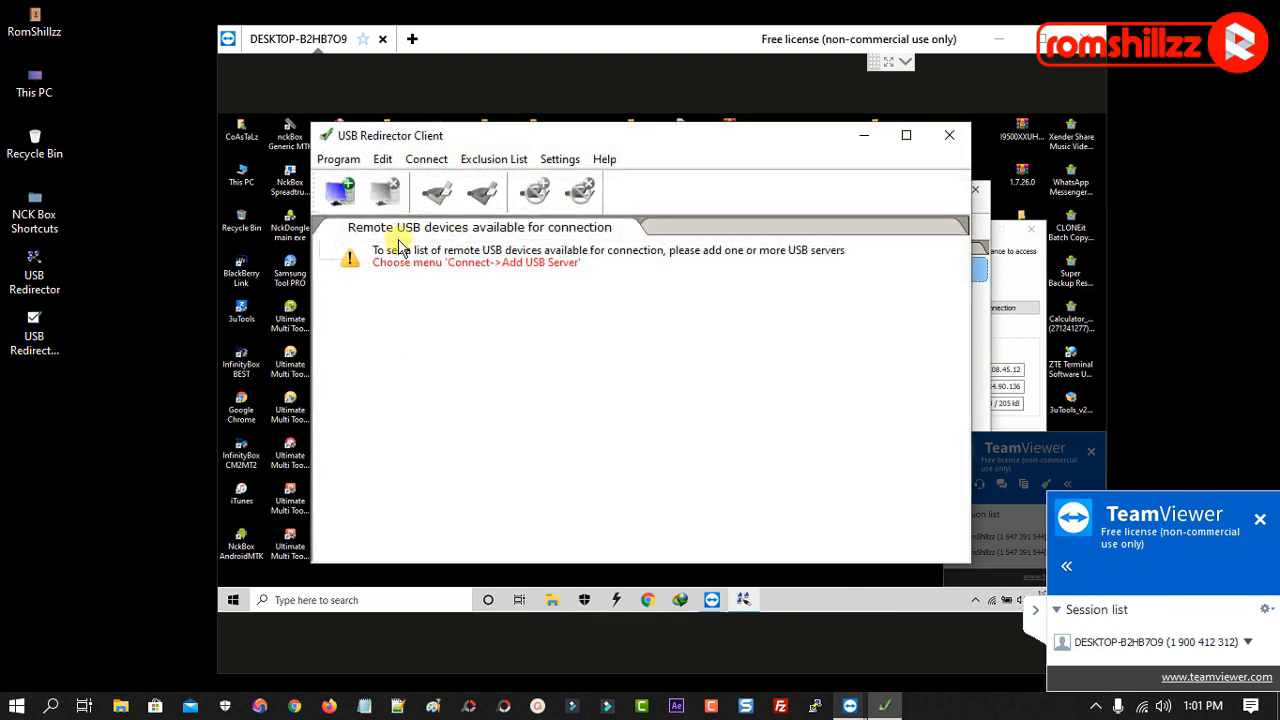
drag(486, 141, 299, 155)
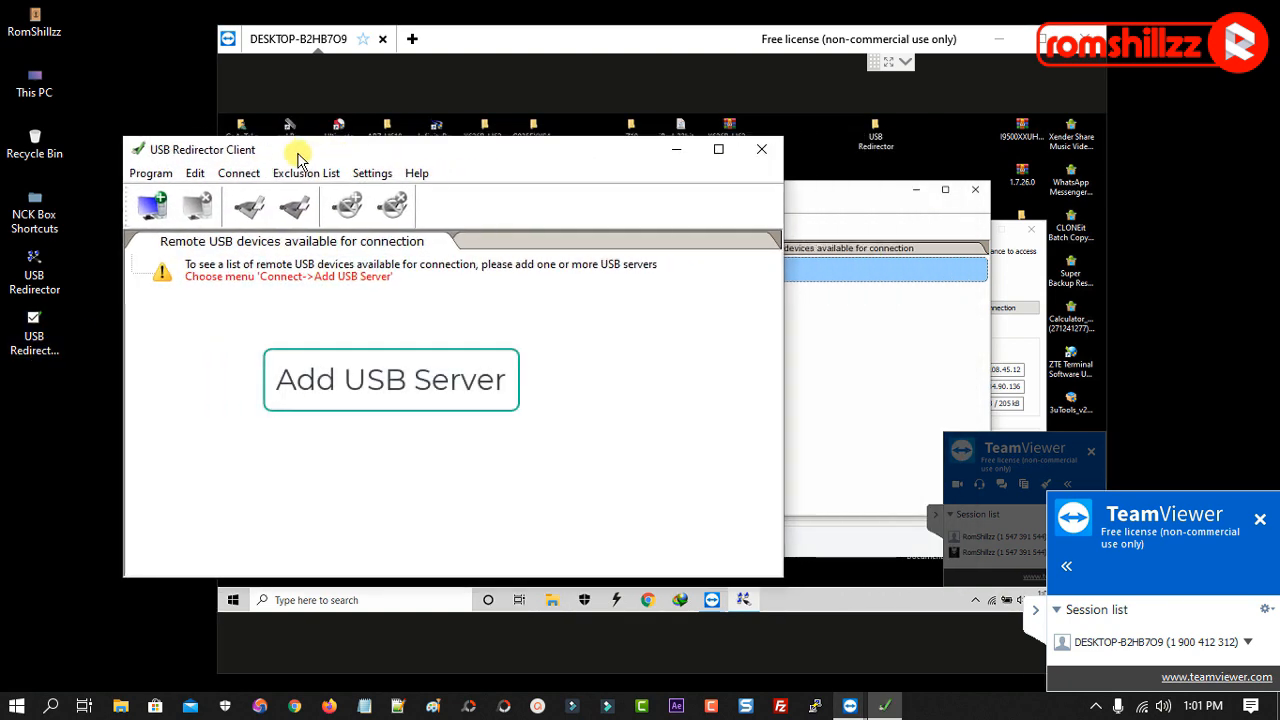
click(149, 208)
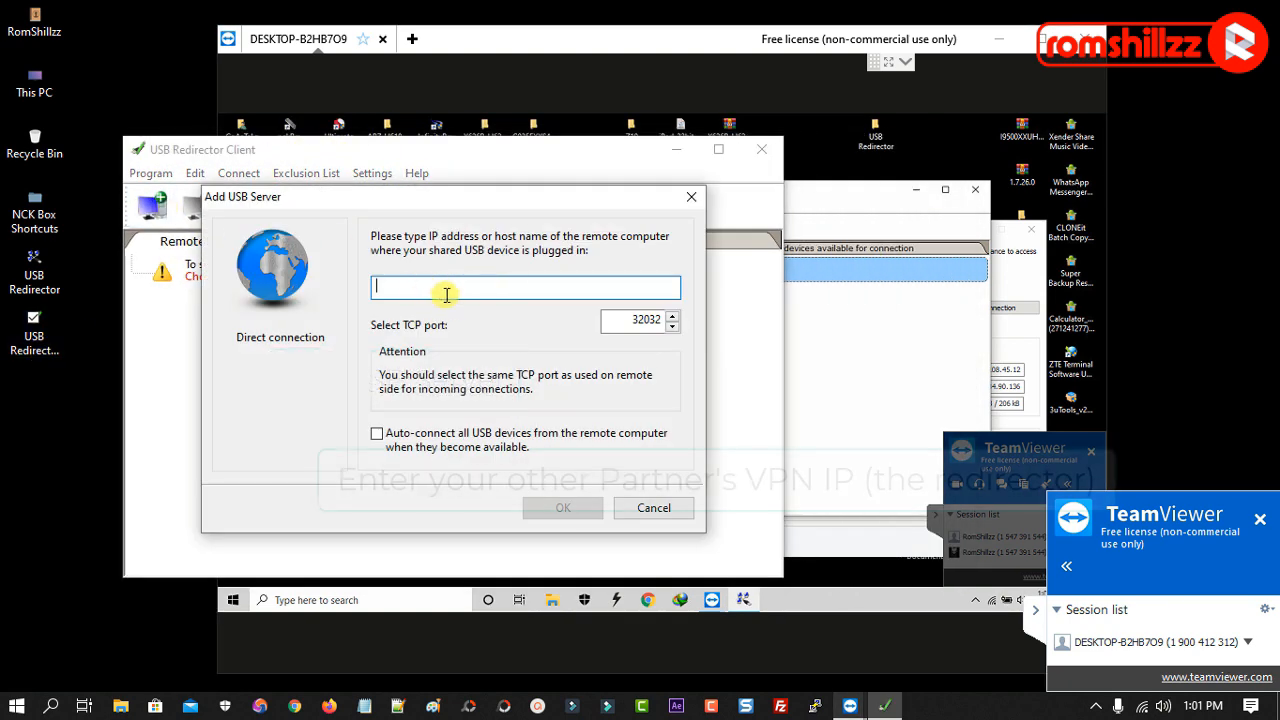
Copy the remote computer's own VPN IP address from the TeamViewer VPN window on the remote desktop
click(940, 314)
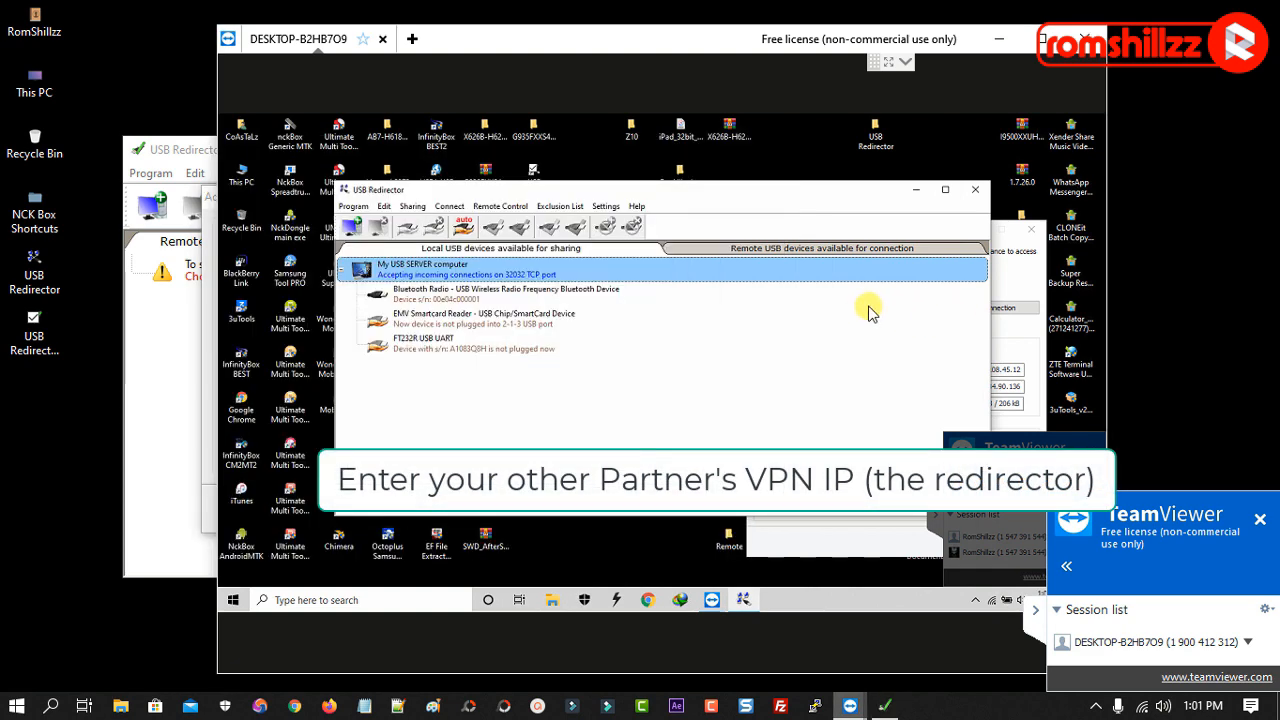
click(1036, 342)
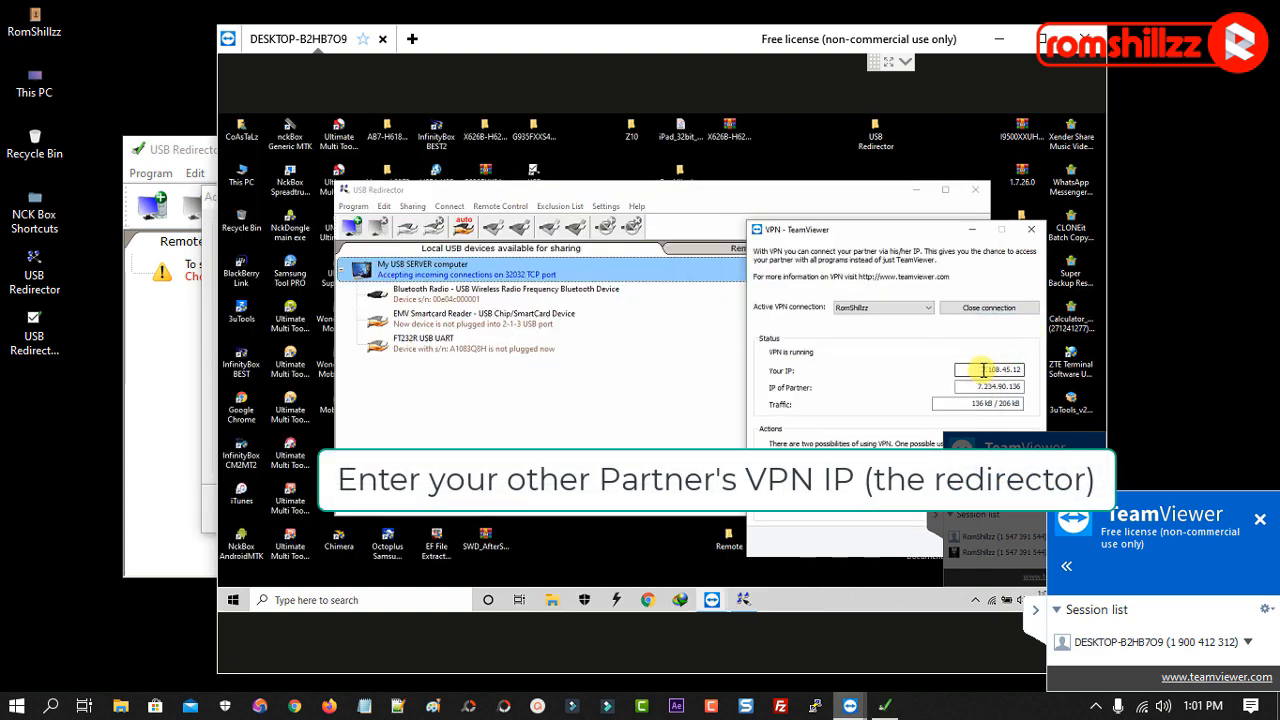
drag(980, 369, 1010, 369)
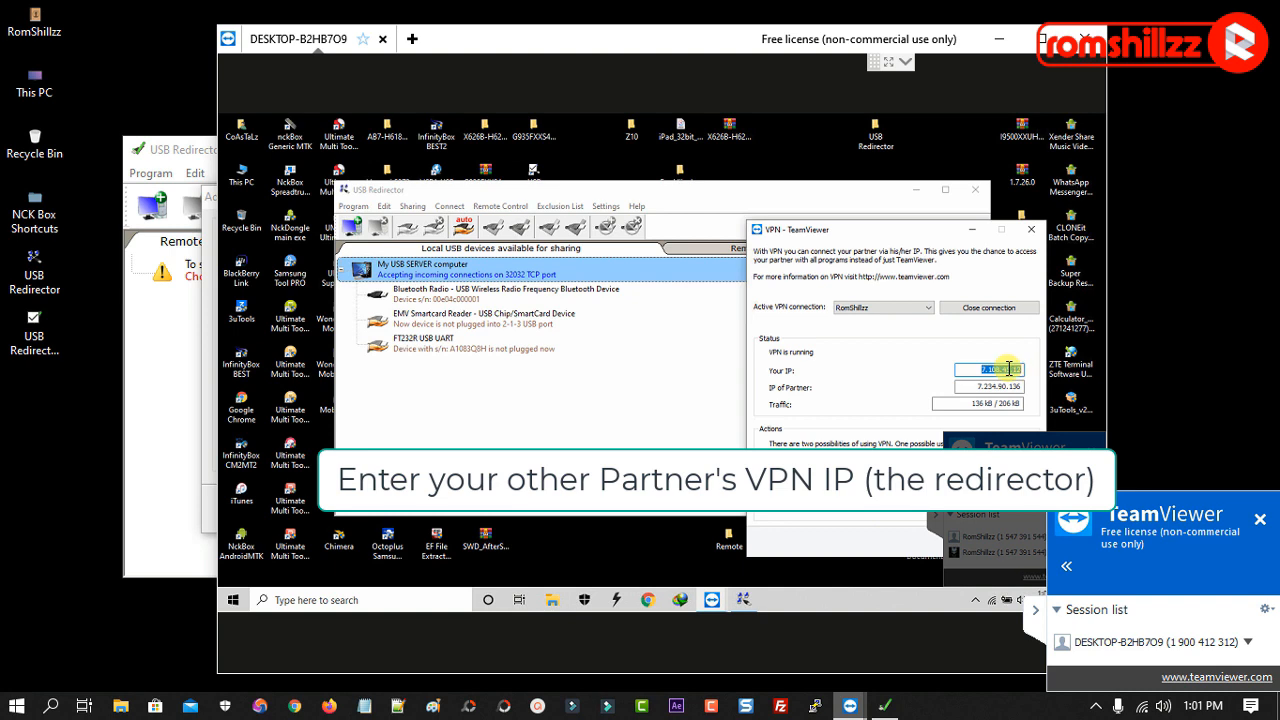
right_click(1008, 369)
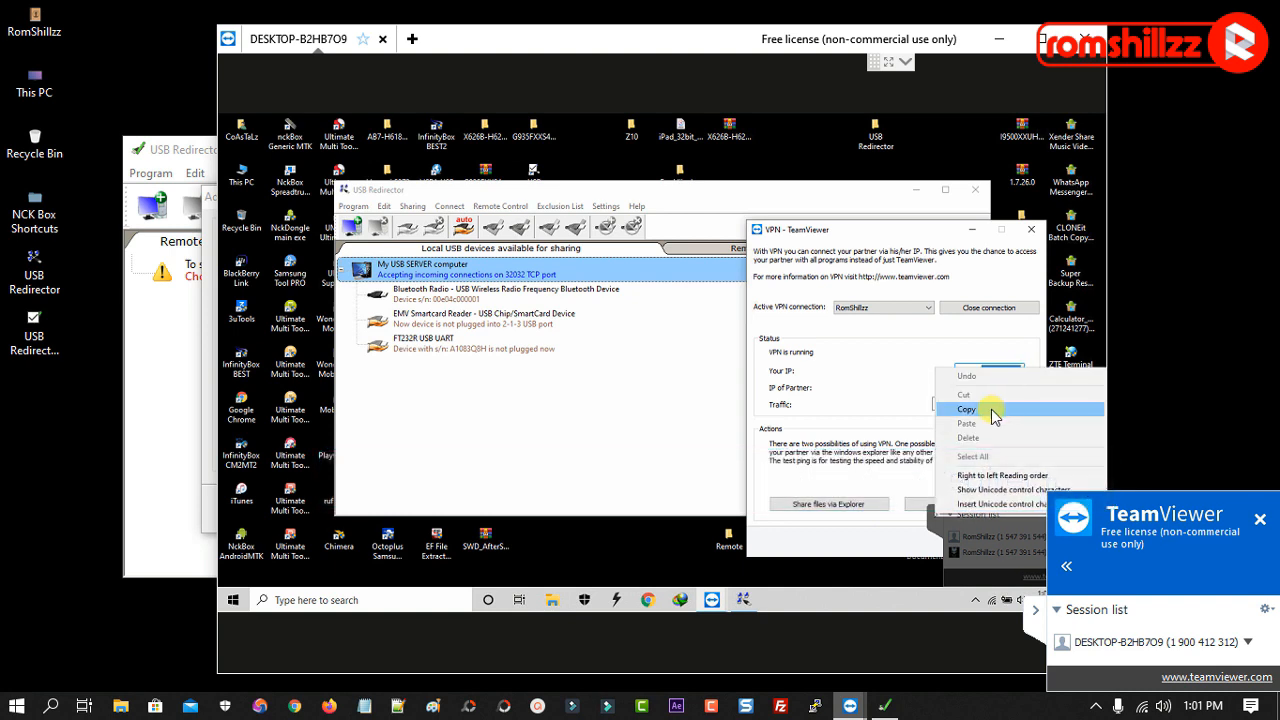
click(993, 414)
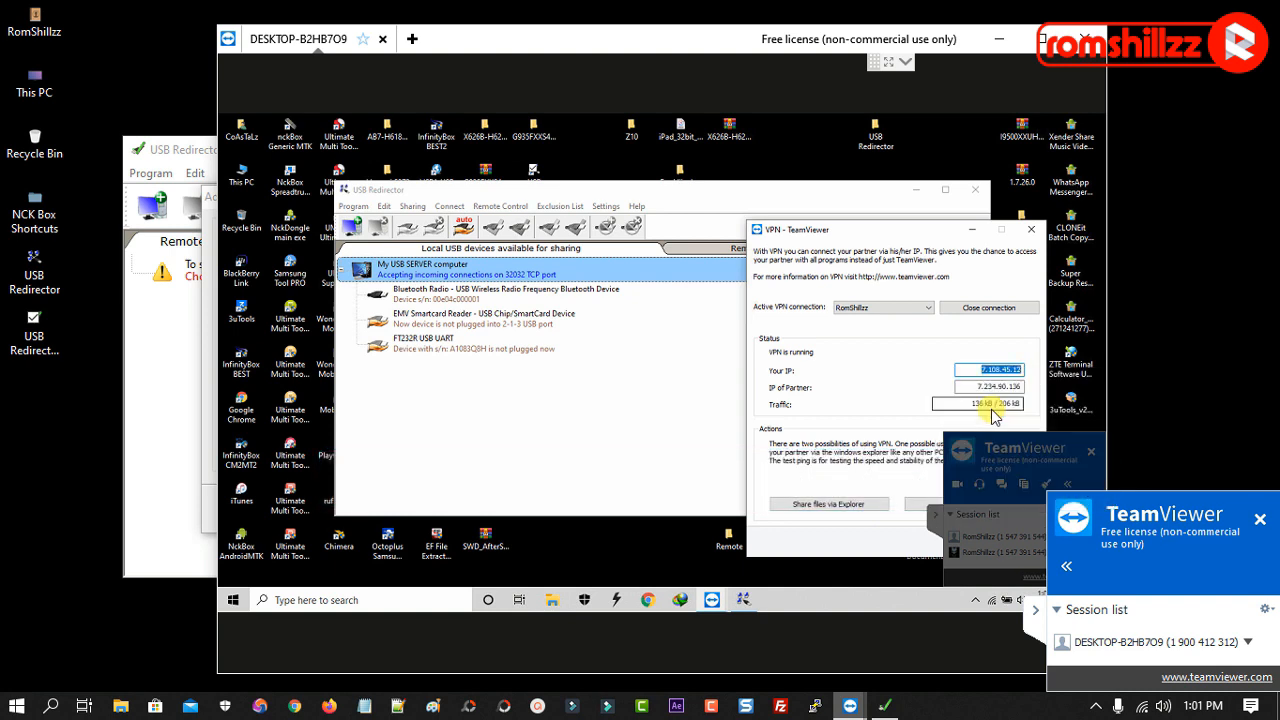
Add the USB server at 7.108.45.12 in the local USB Redirector Client, keeping TCP port 32032
click(190, 432)
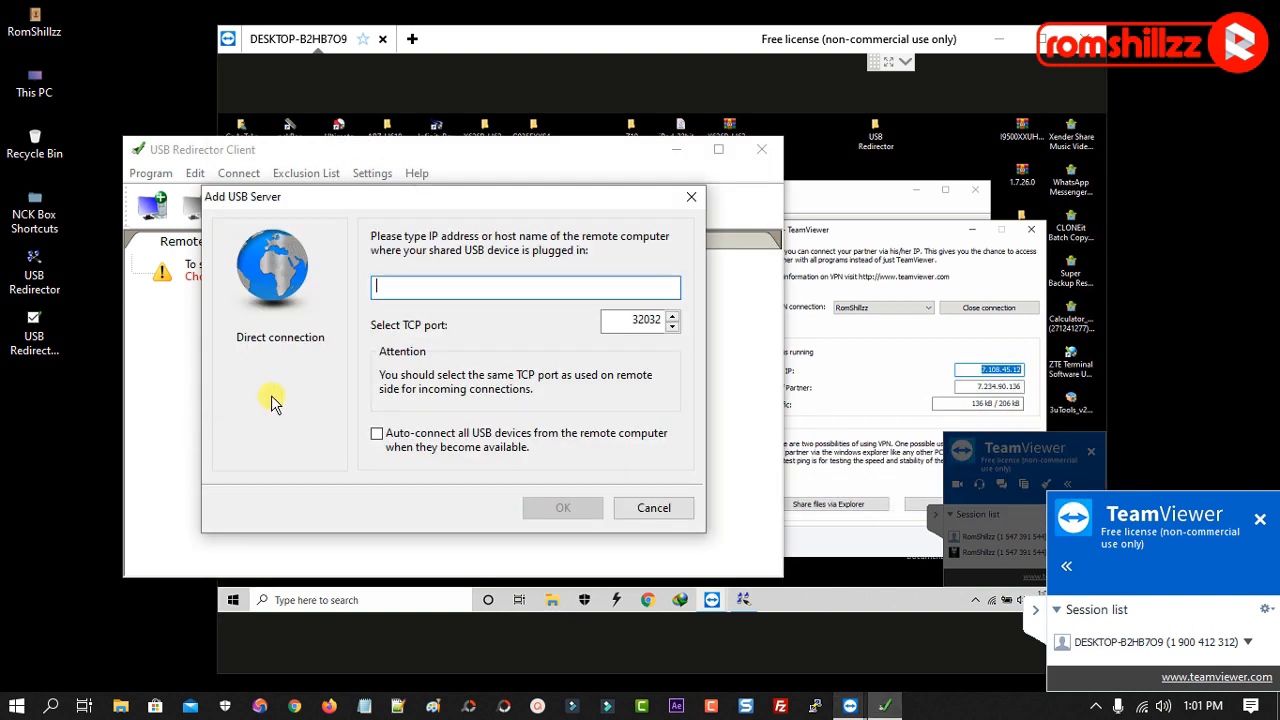
right_click(440, 287)
click(489, 366)
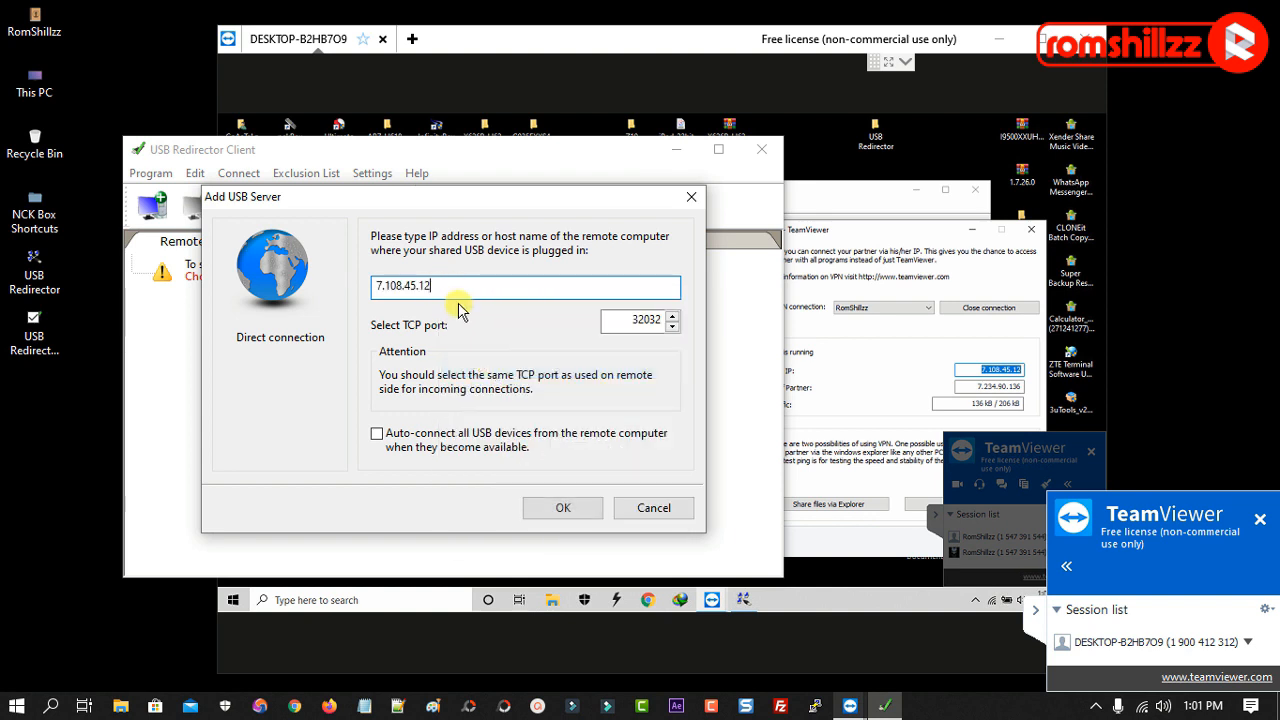
click(562, 510)
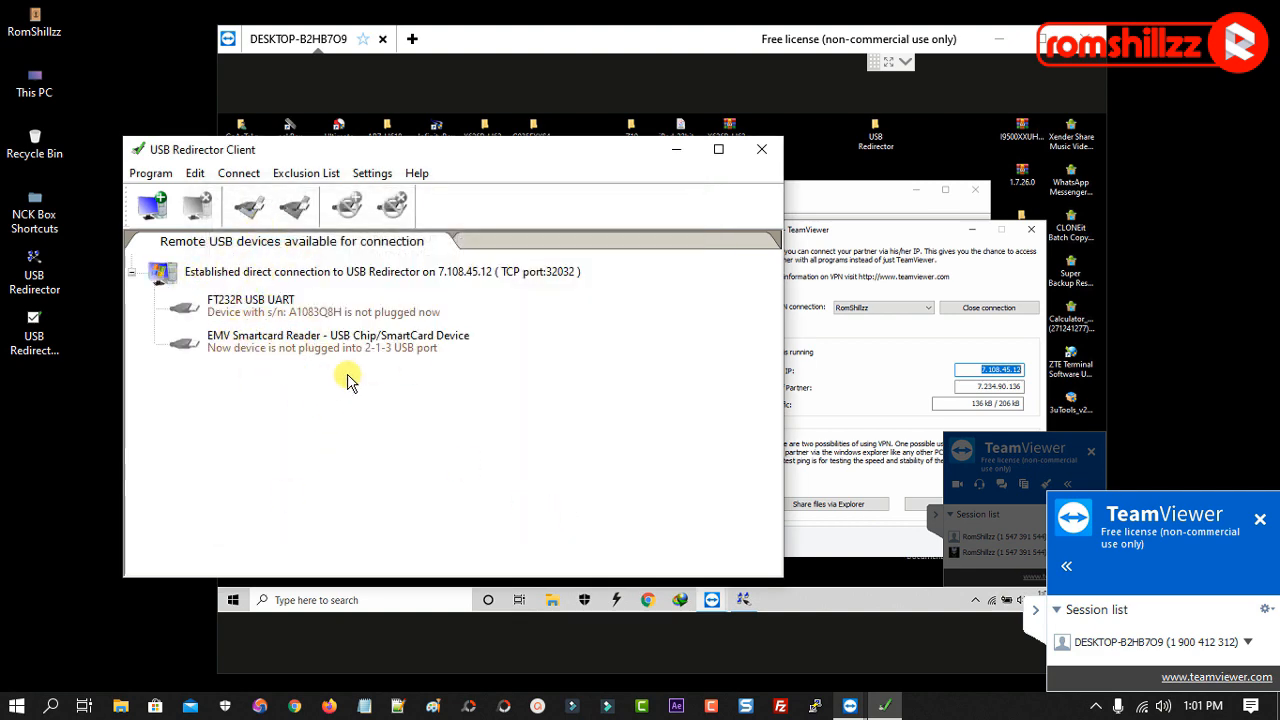
Move the remote USB Redirector window aside and open Device Manager from the remote computer's system properties
click(662, 47)
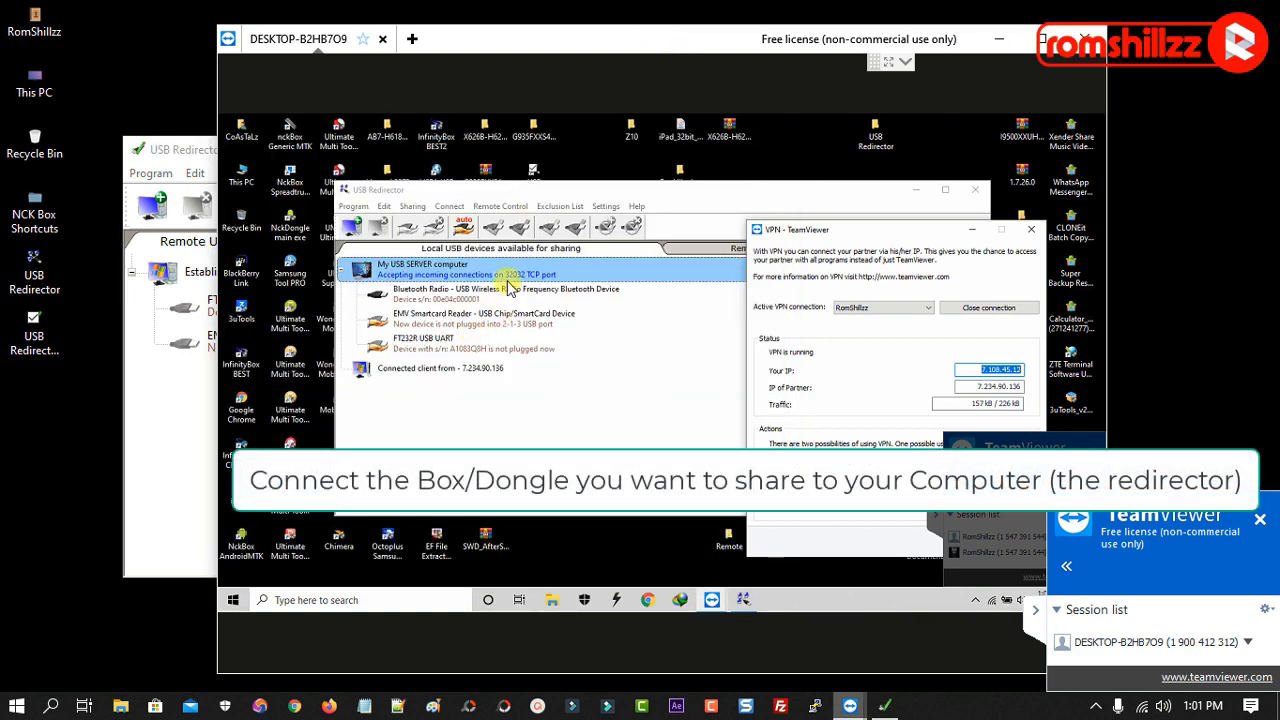
drag(730, 203, 936, 229)
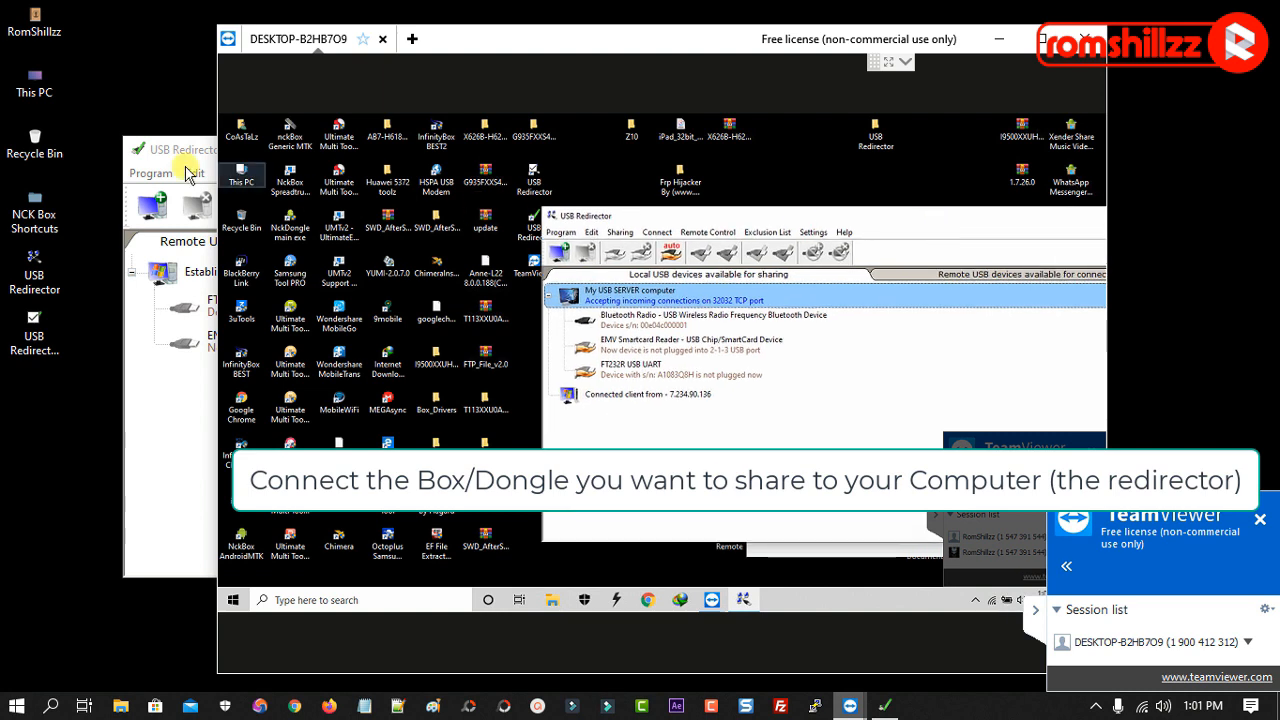
click(242, 186)
right_click(242, 186)
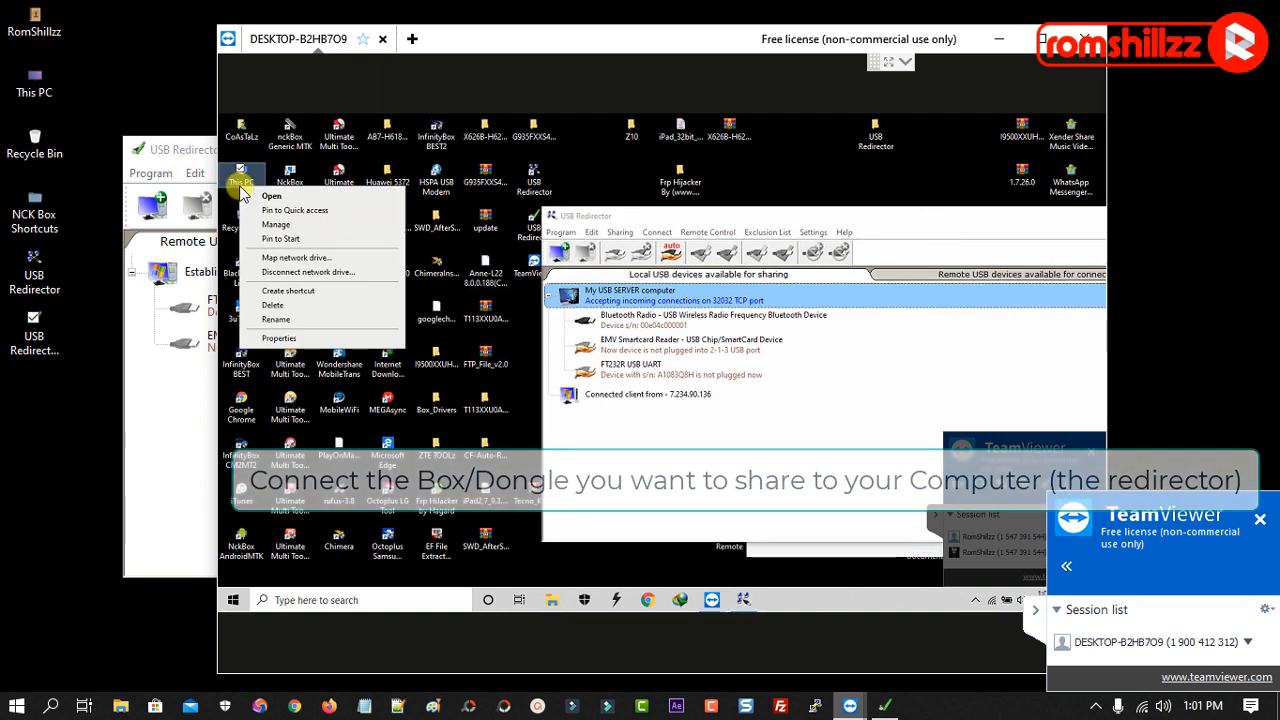
click(290, 340)
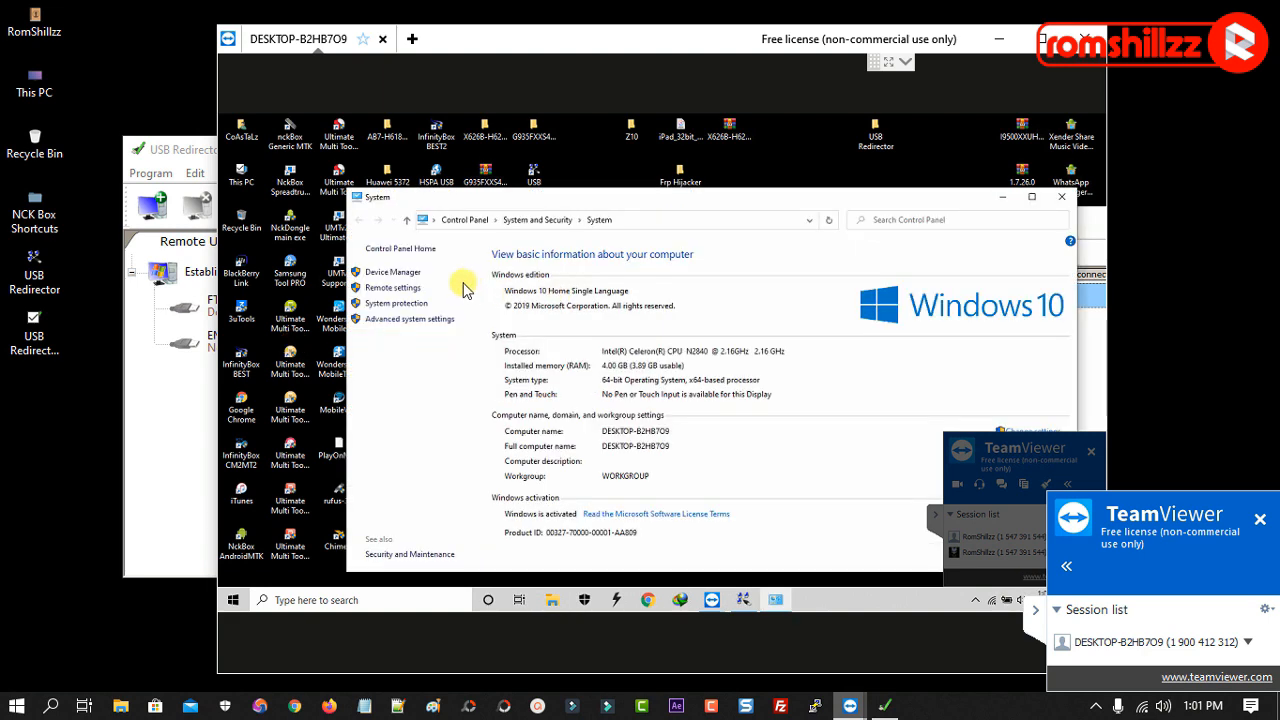
click(392, 274)
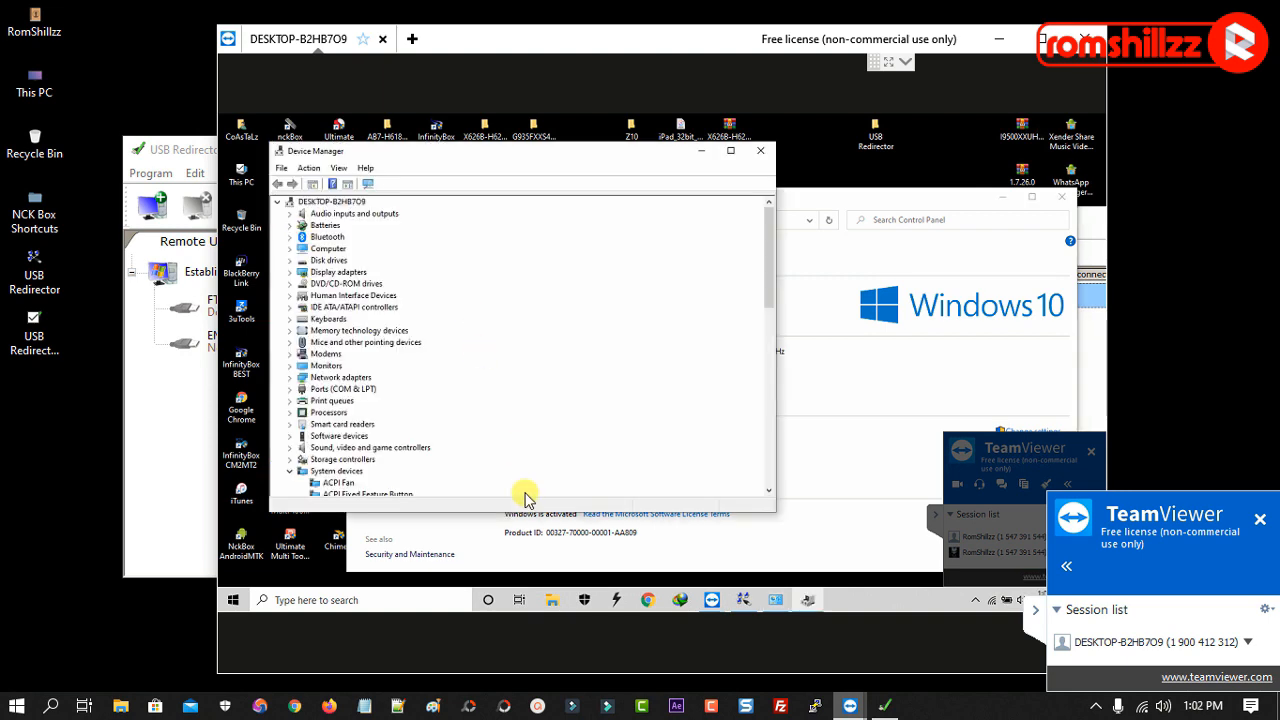
Collapse the system devices and expand Ports (COM & LPT) to check the remote computer for the plugged-in box or dongle
drag(771, 275, 764, 339)
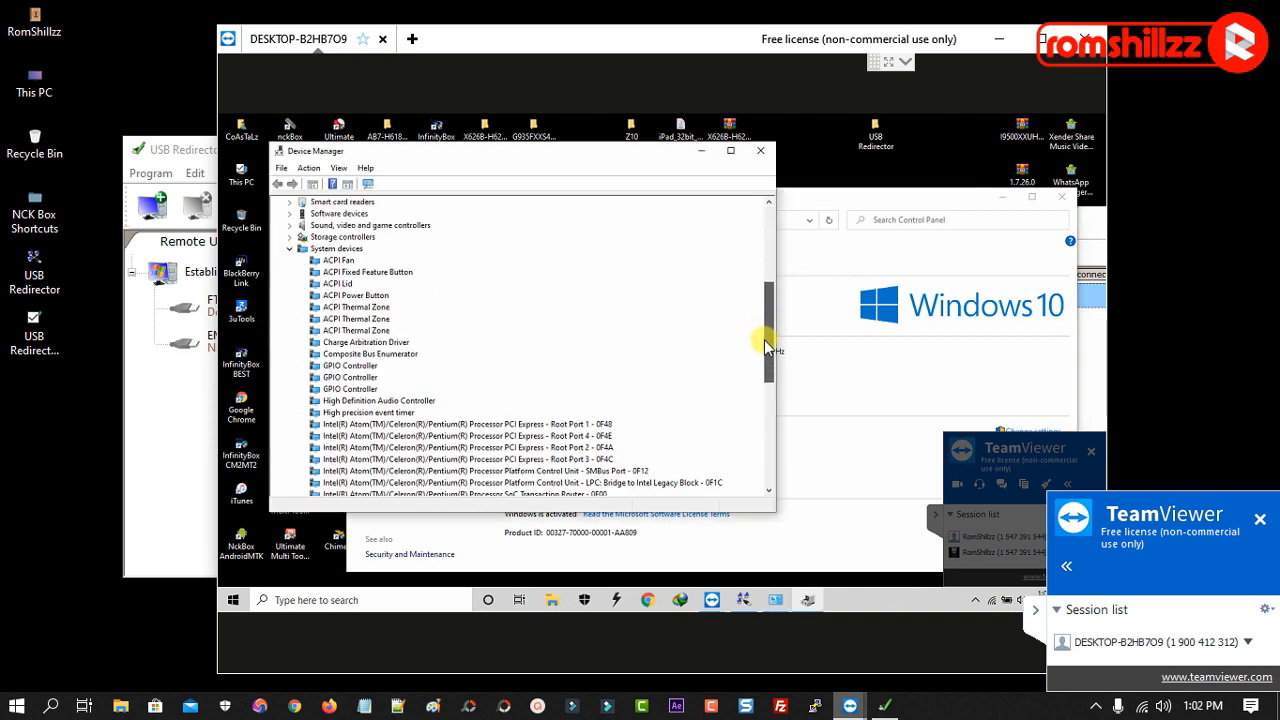
click(291, 250)
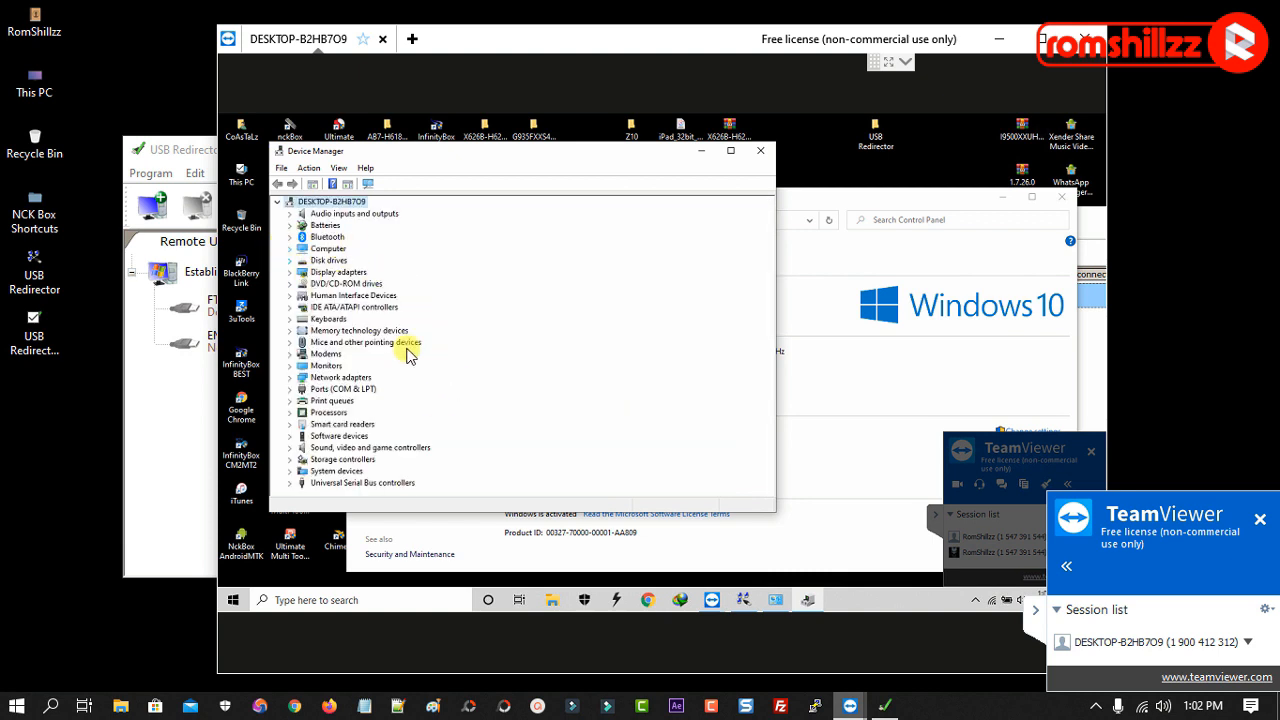
click(291, 389)
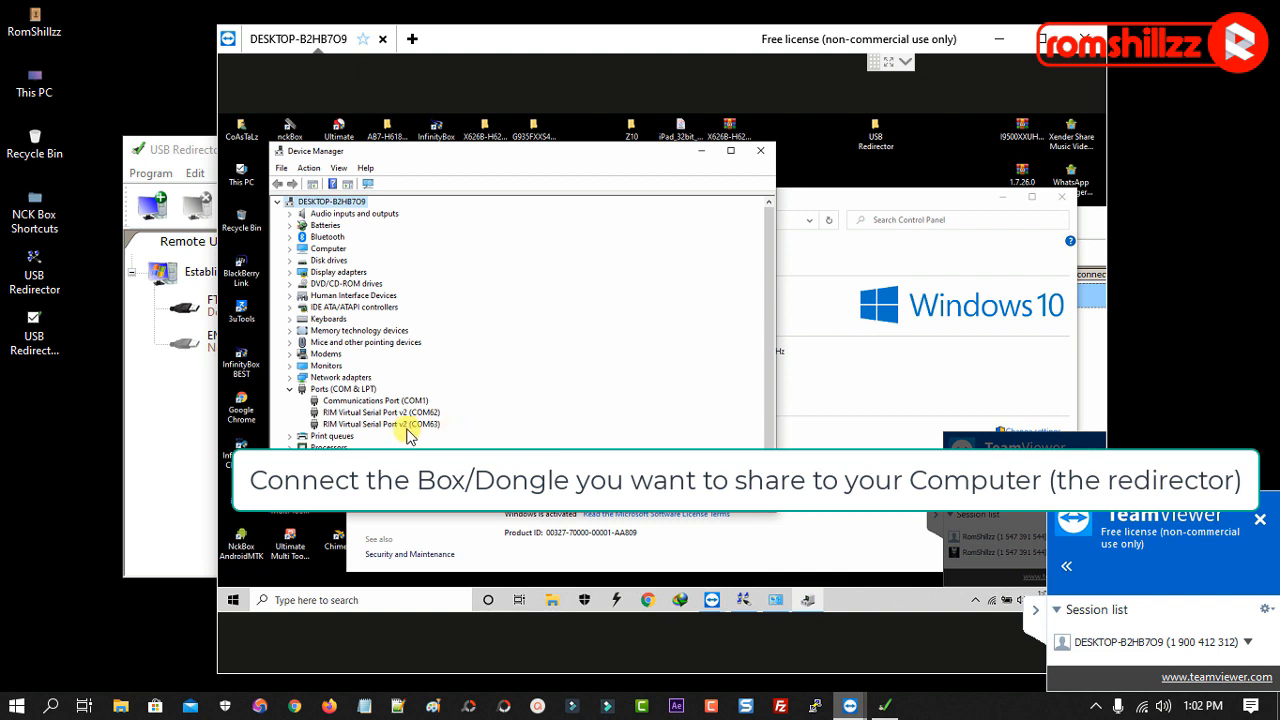
scroll(430, 429, down, 5)
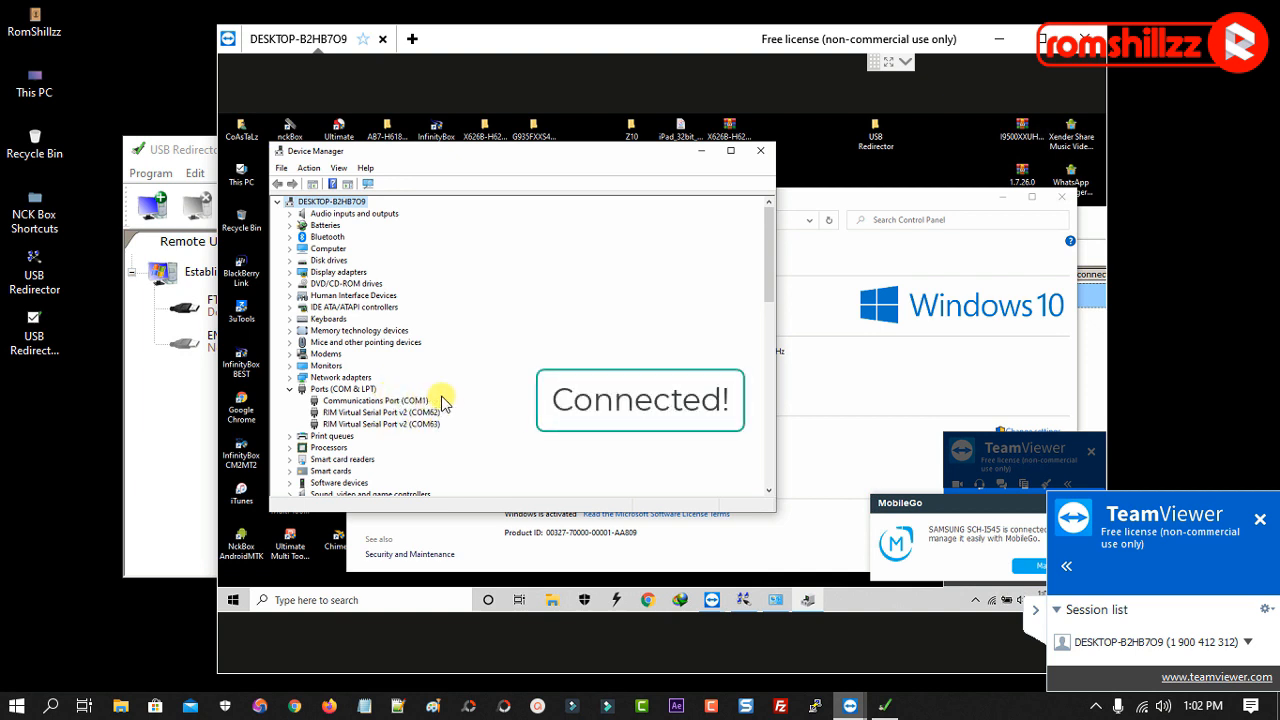
Minimize the remote Device Manager, close the System window and share the EMV Smartcard Reader plugged into USB port 2-2-3
click(700, 152)
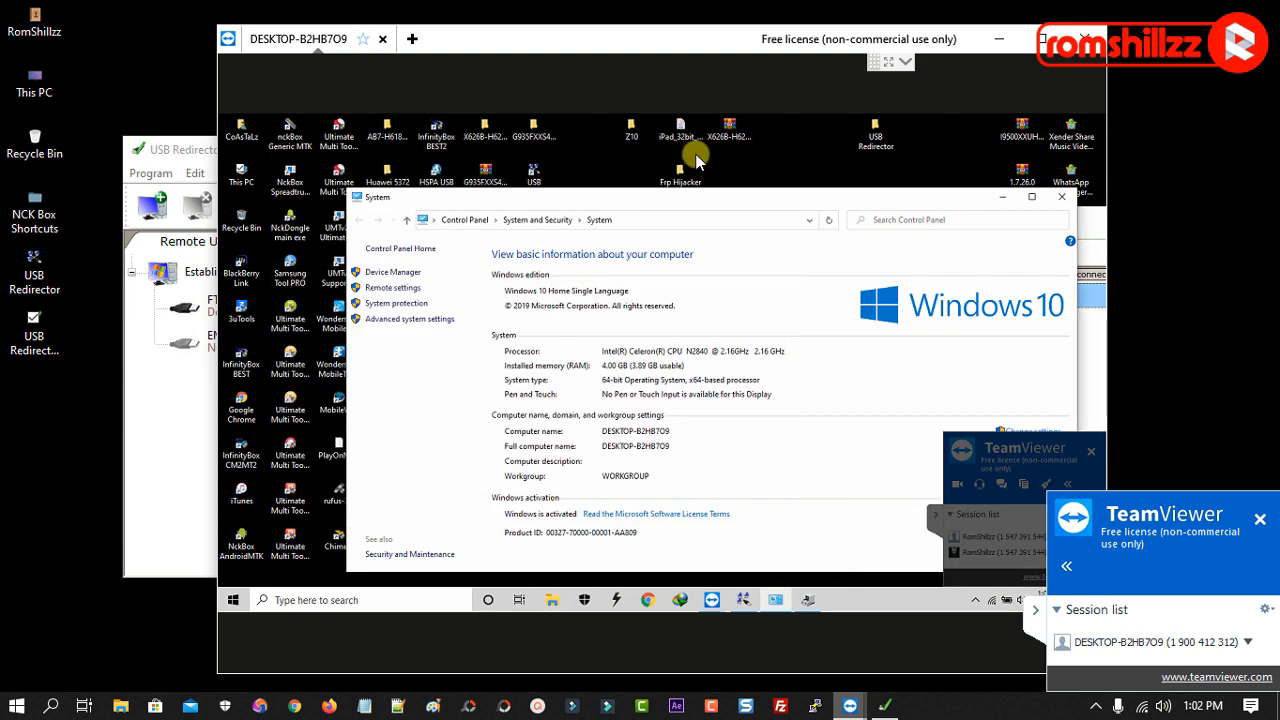
click(1059, 199)
drag(953, 228, 715, 205)
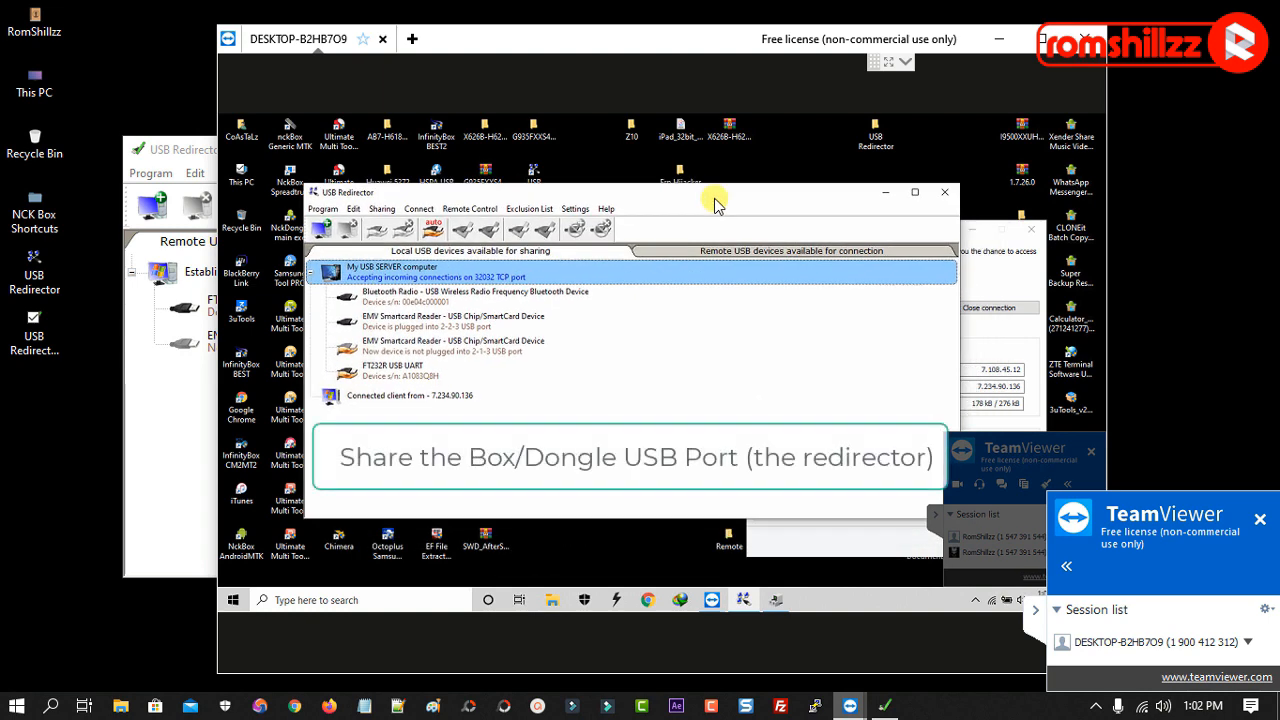
click(455, 328)
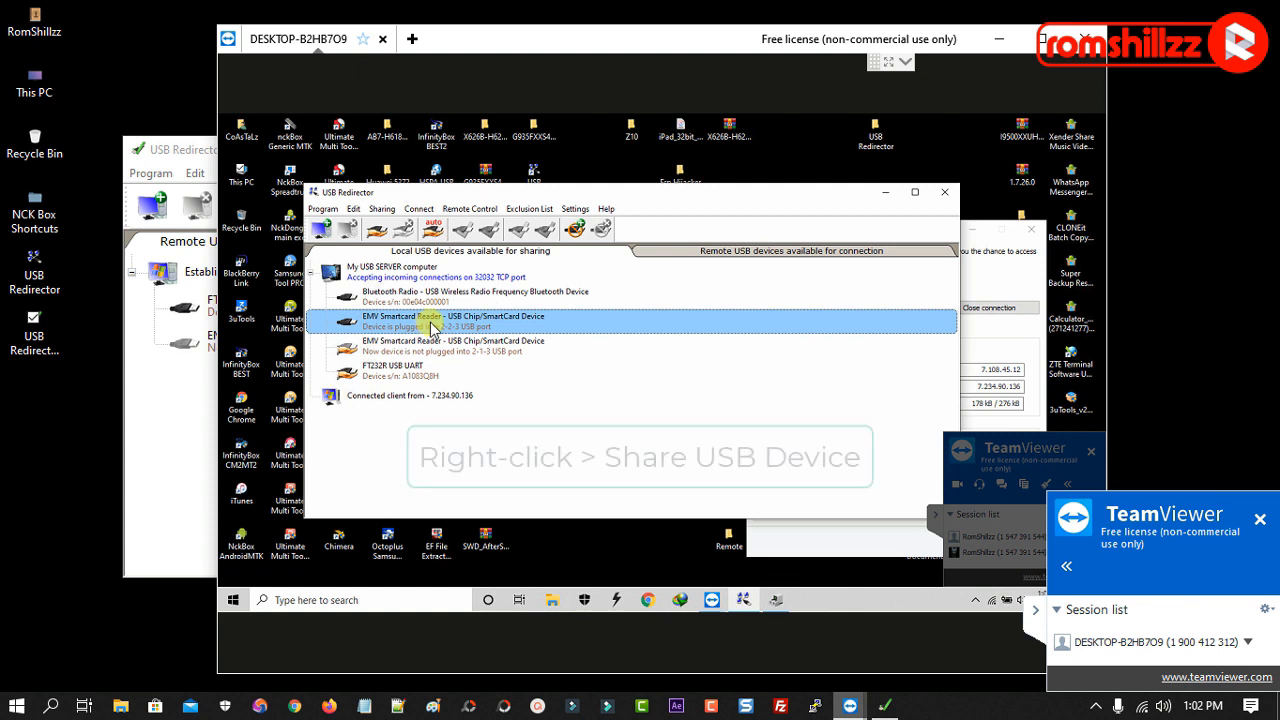
right_click(430, 327)
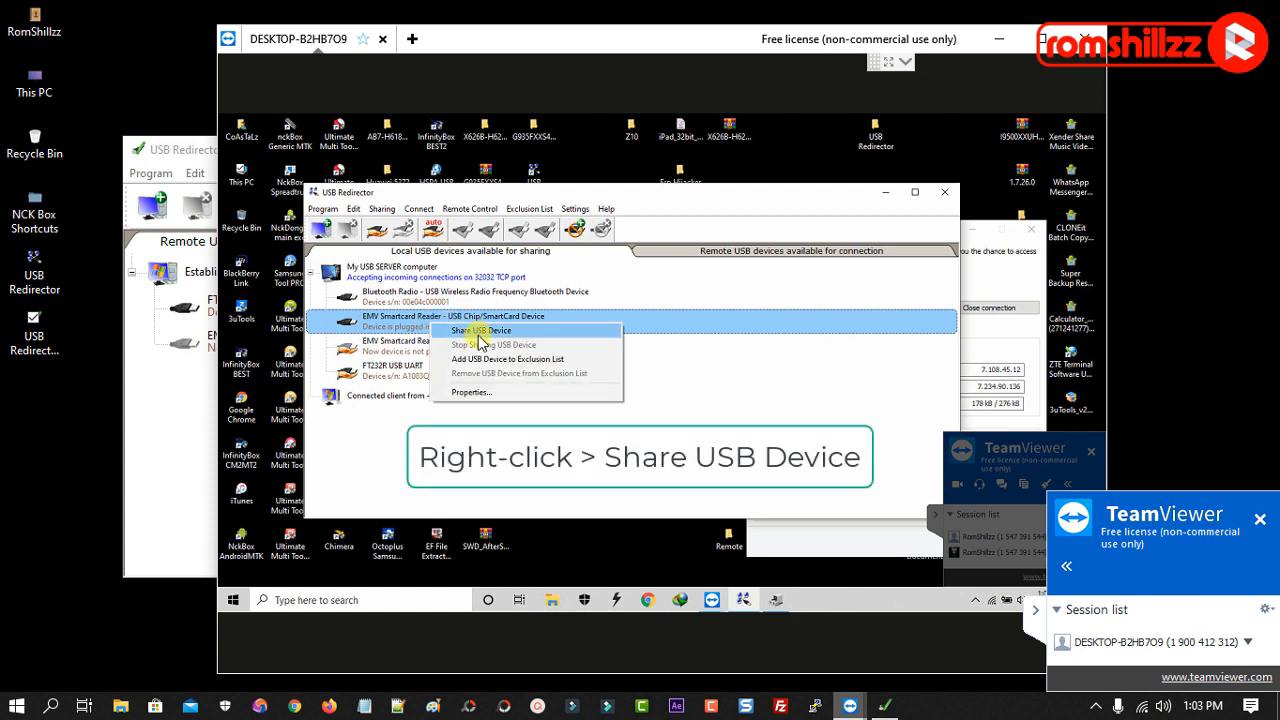
click(480, 333)
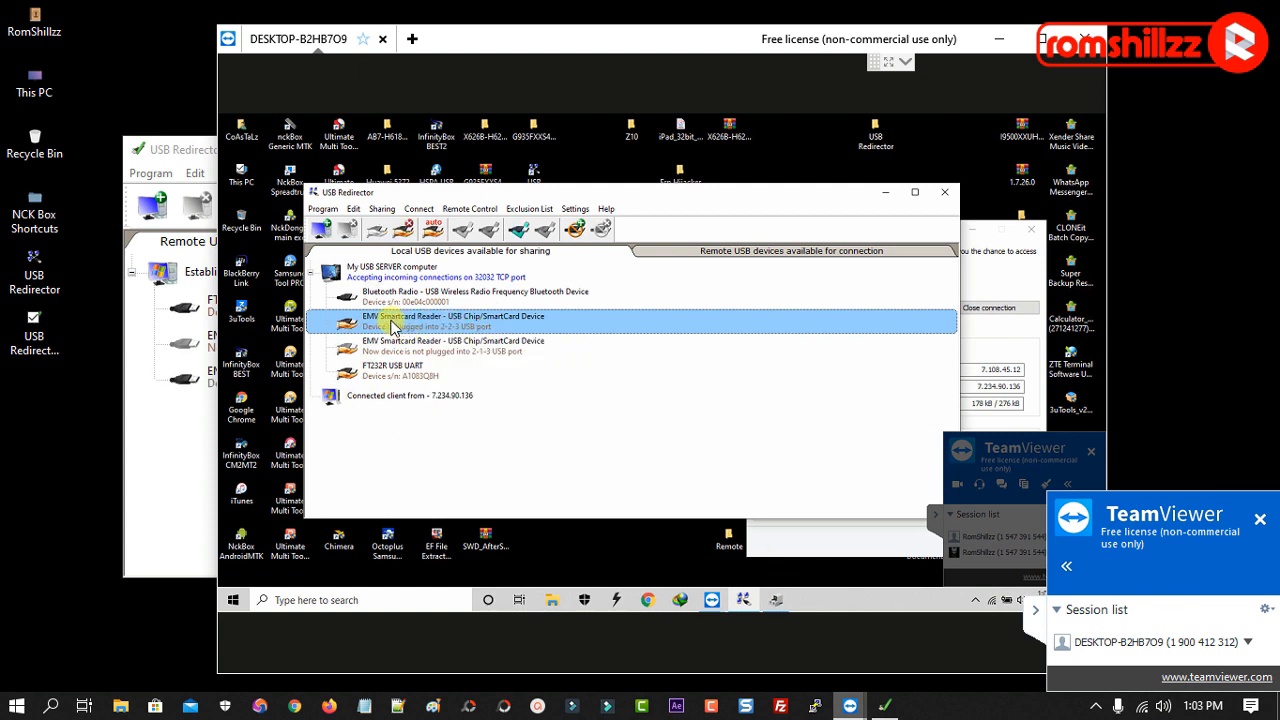
click(183, 443)
click(230, 385)
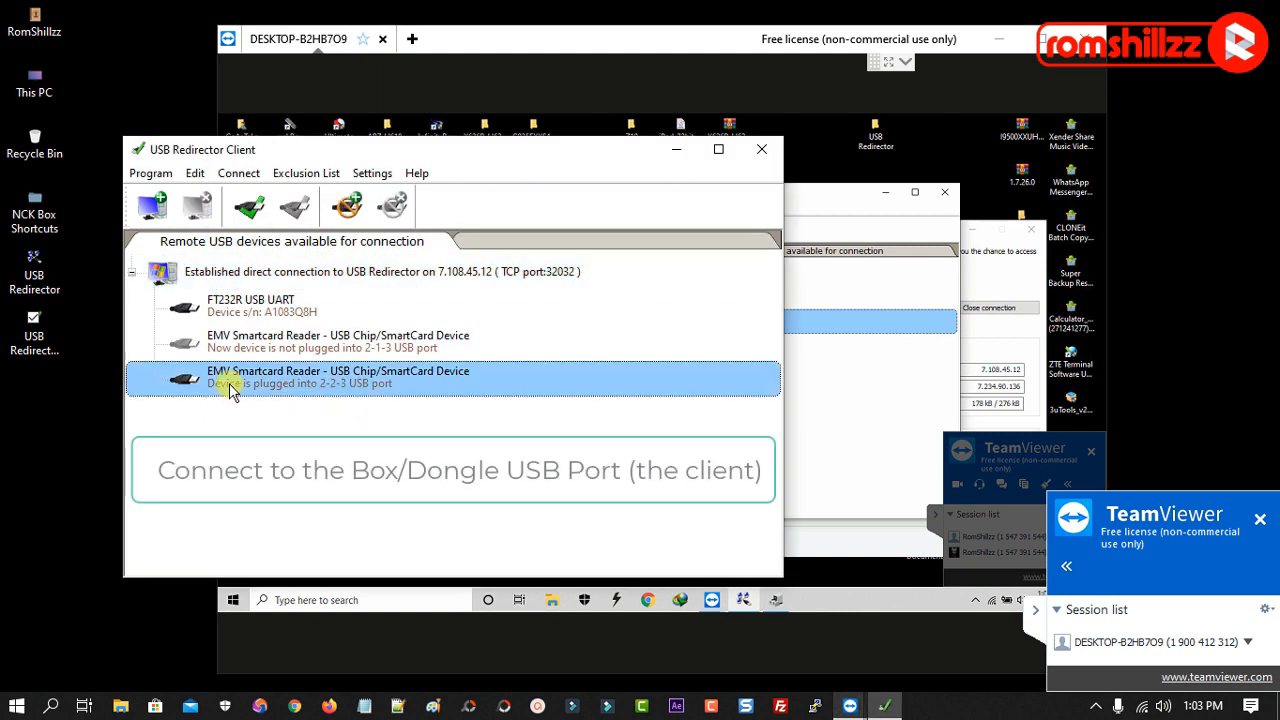
right_click(262, 385)
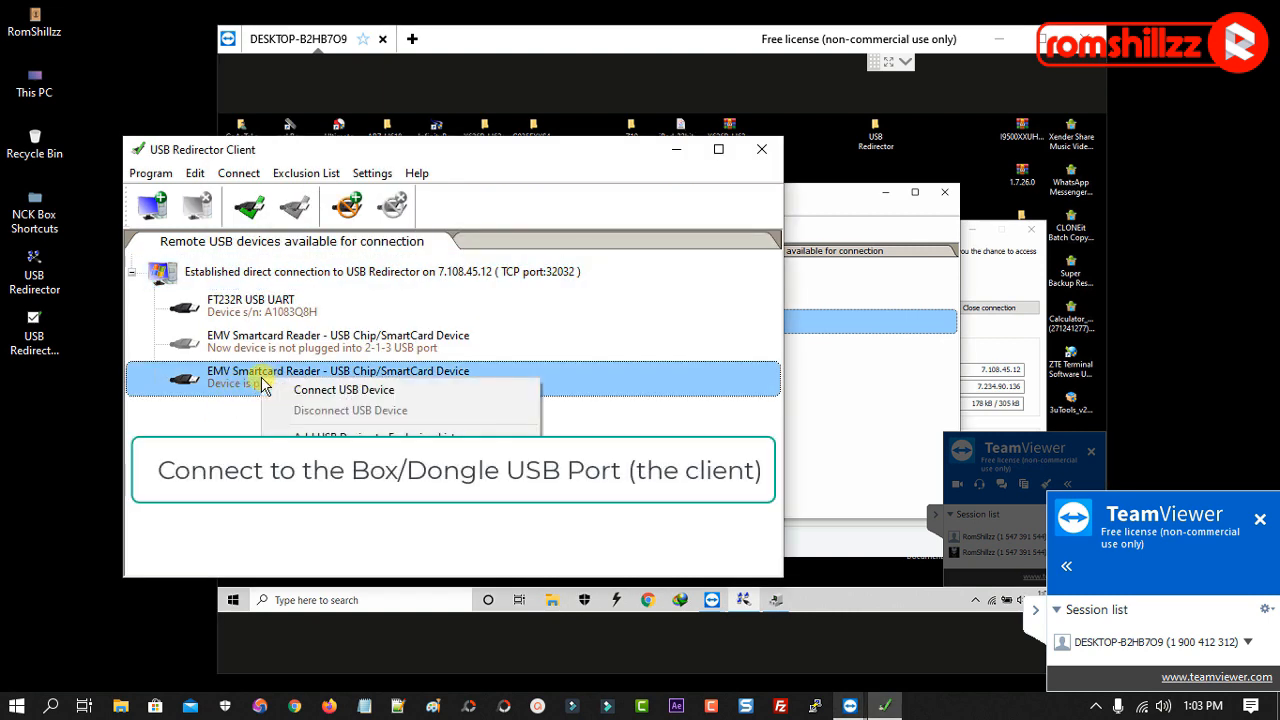
click(316, 392)
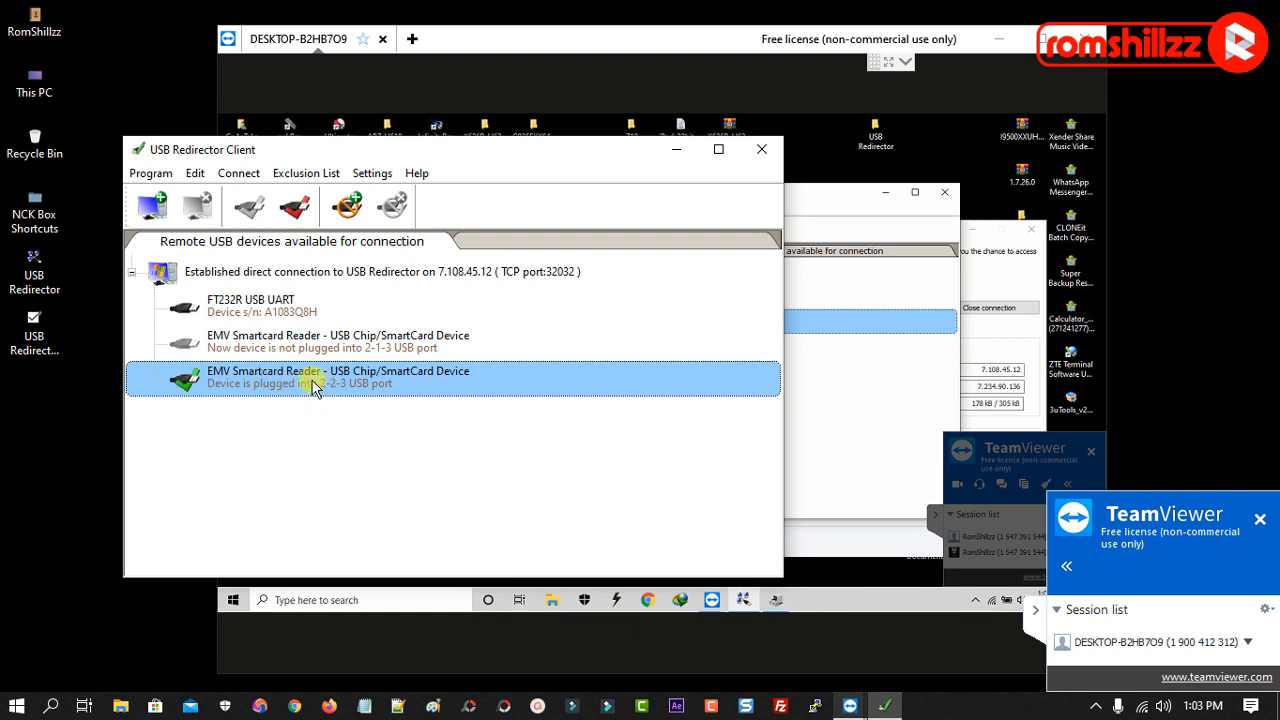
click(800, 196)
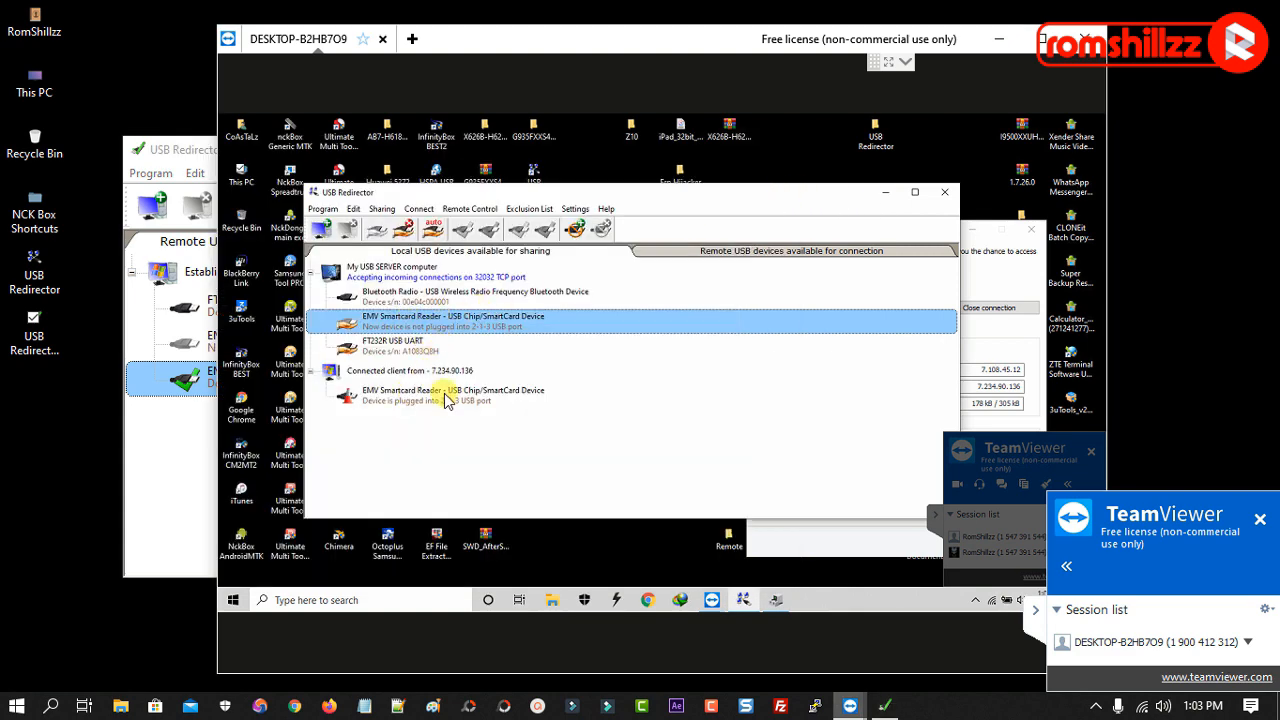
Open Device Manager from the local computer's system properties and close the System window
click(175, 440)
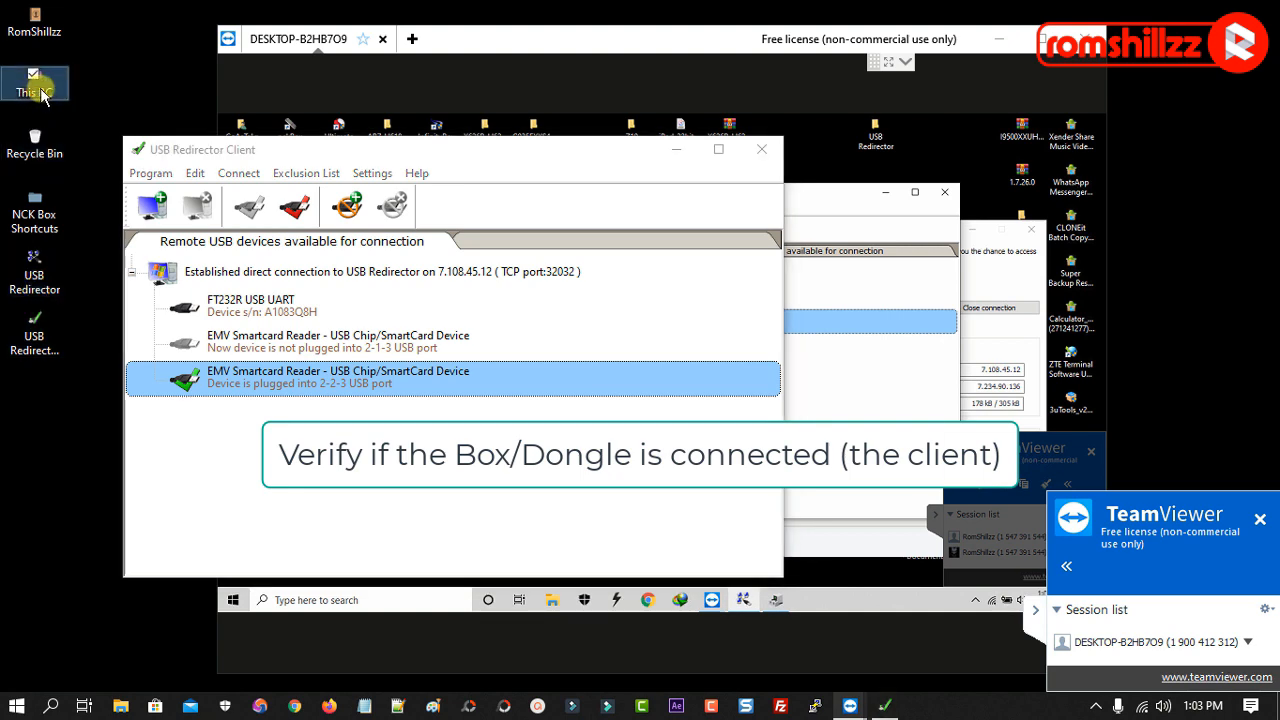
right_click(35, 92)
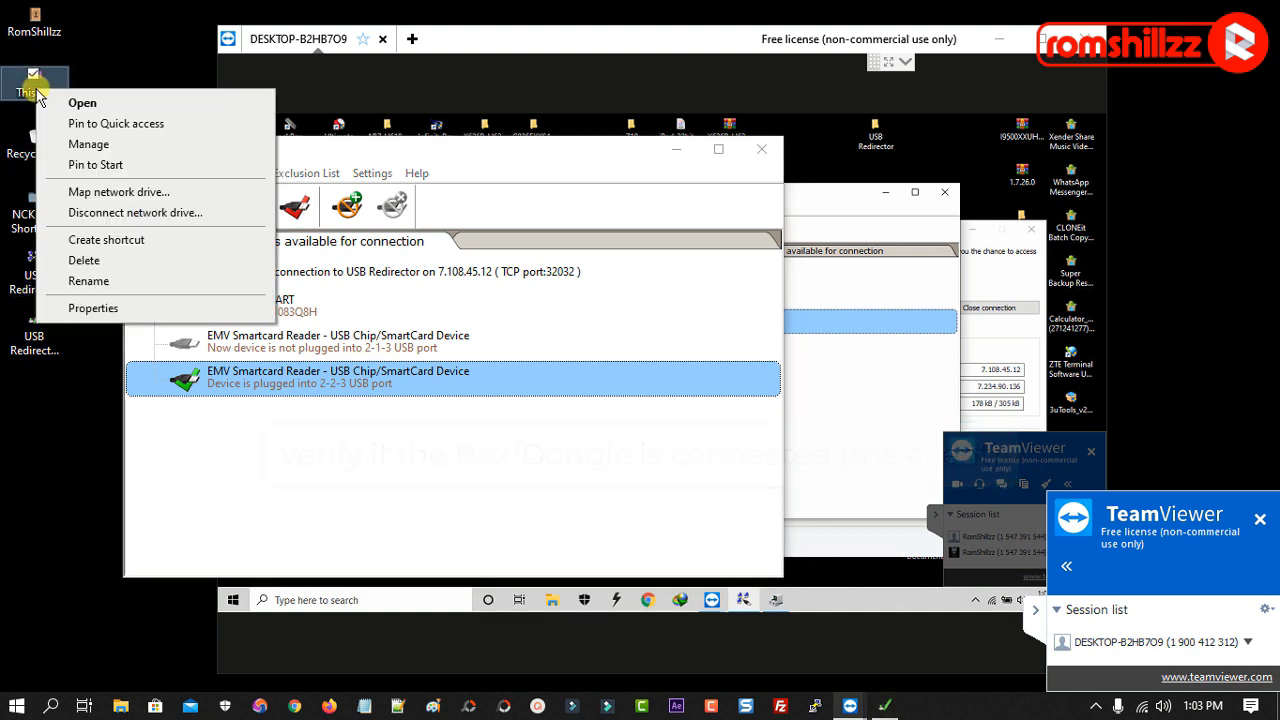
click(95, 311)
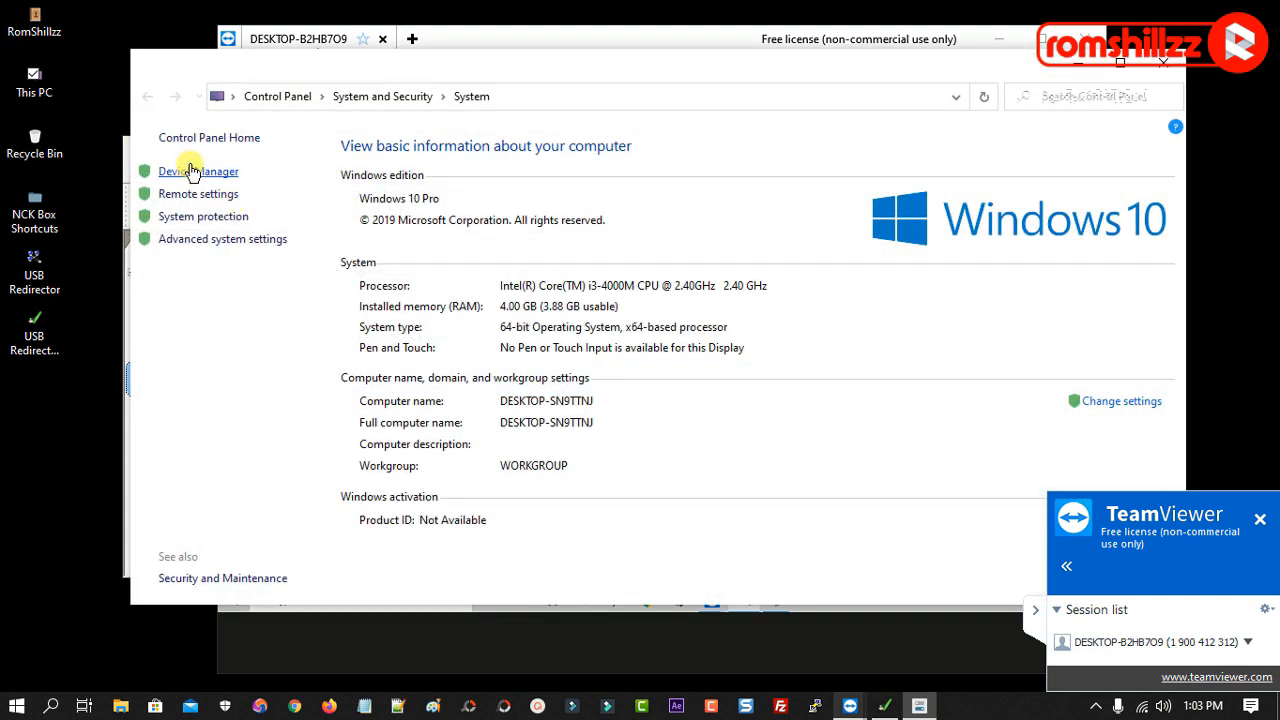
click(199, 174)
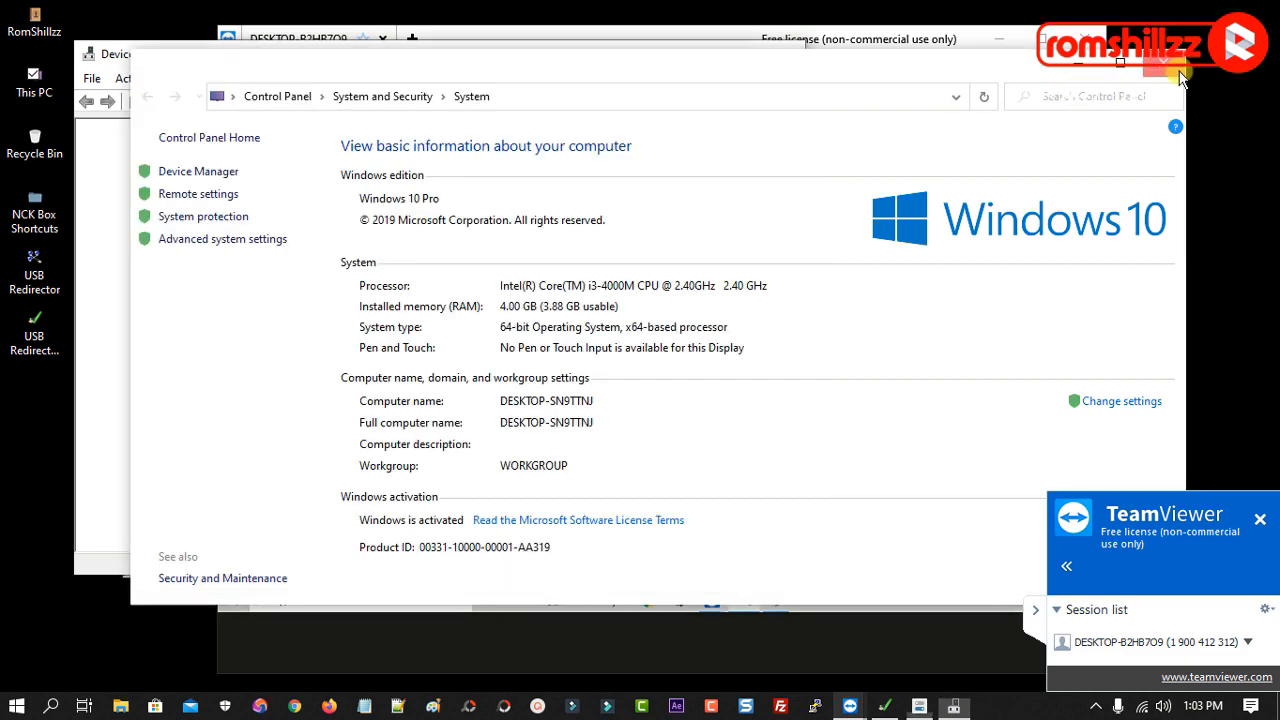
click(1170, 68)
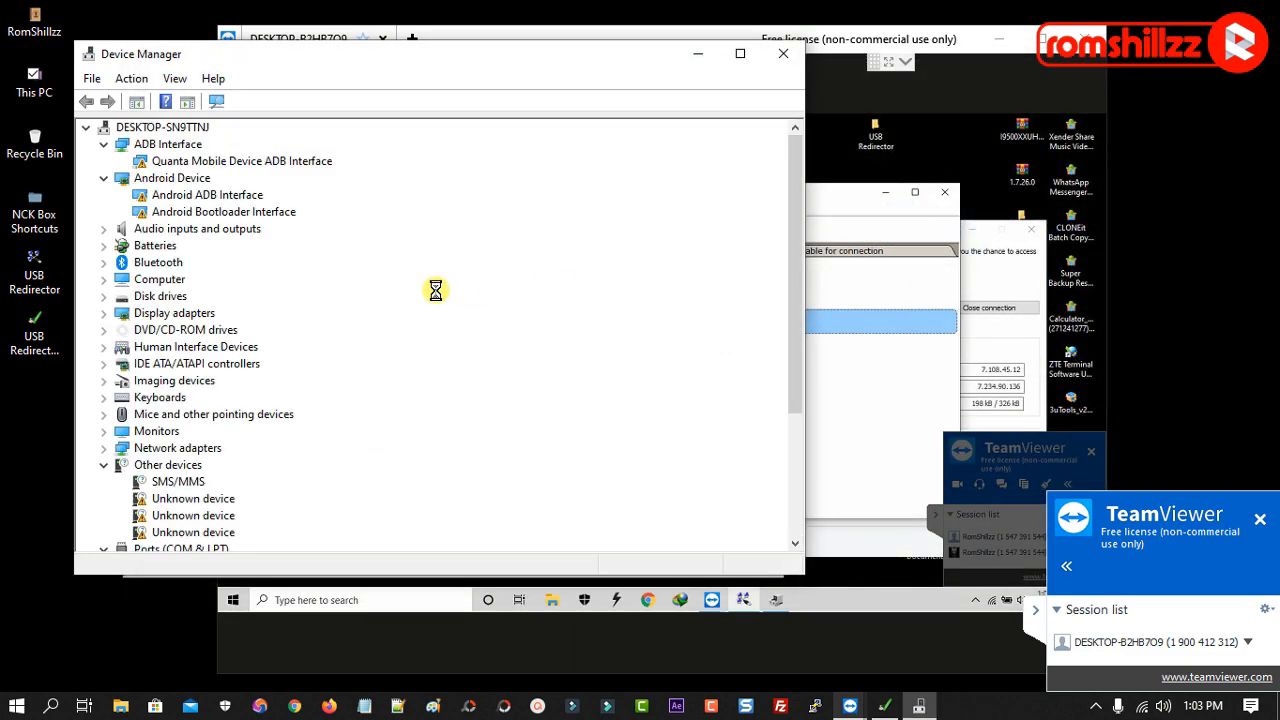
Check Ports (COM & LPT) in the local Device Manager and inspect the sharing options of the unplugged EMV Smartcard Reader on the remote computer
drag(792, 331, 789, 440)
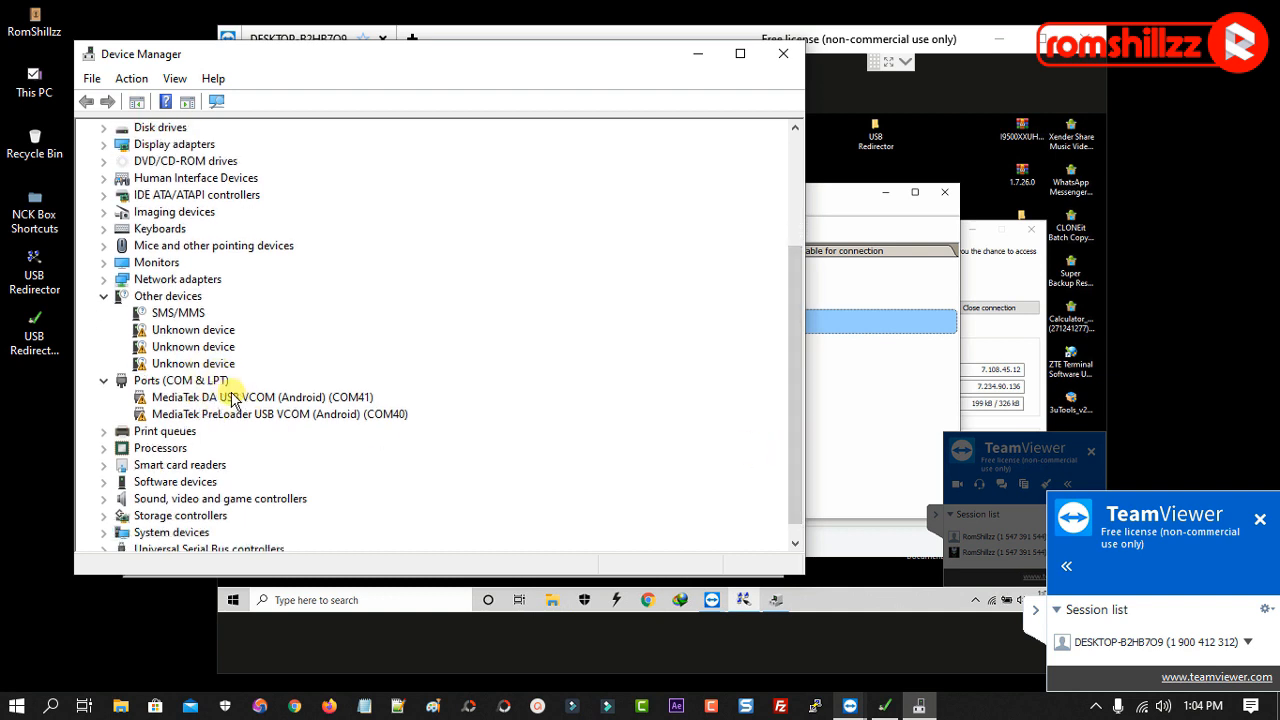
click(892, 382)
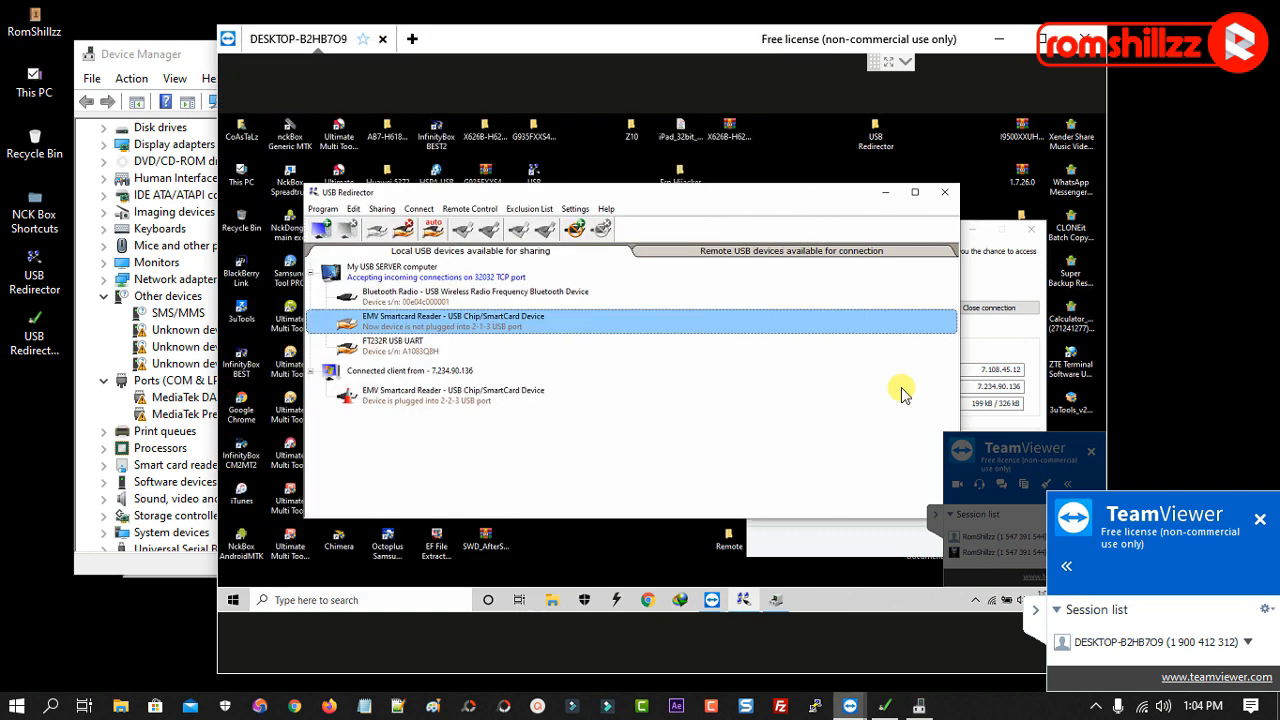
right_click(406, 330)
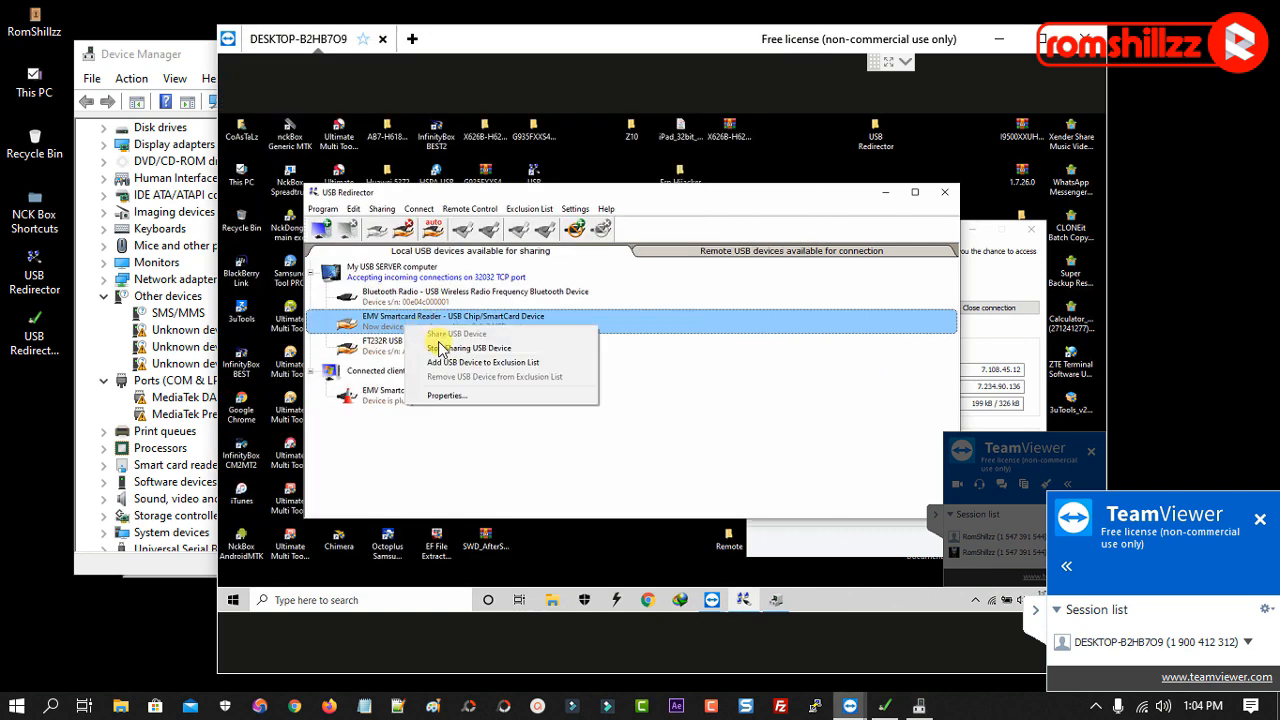
click(375, 328)
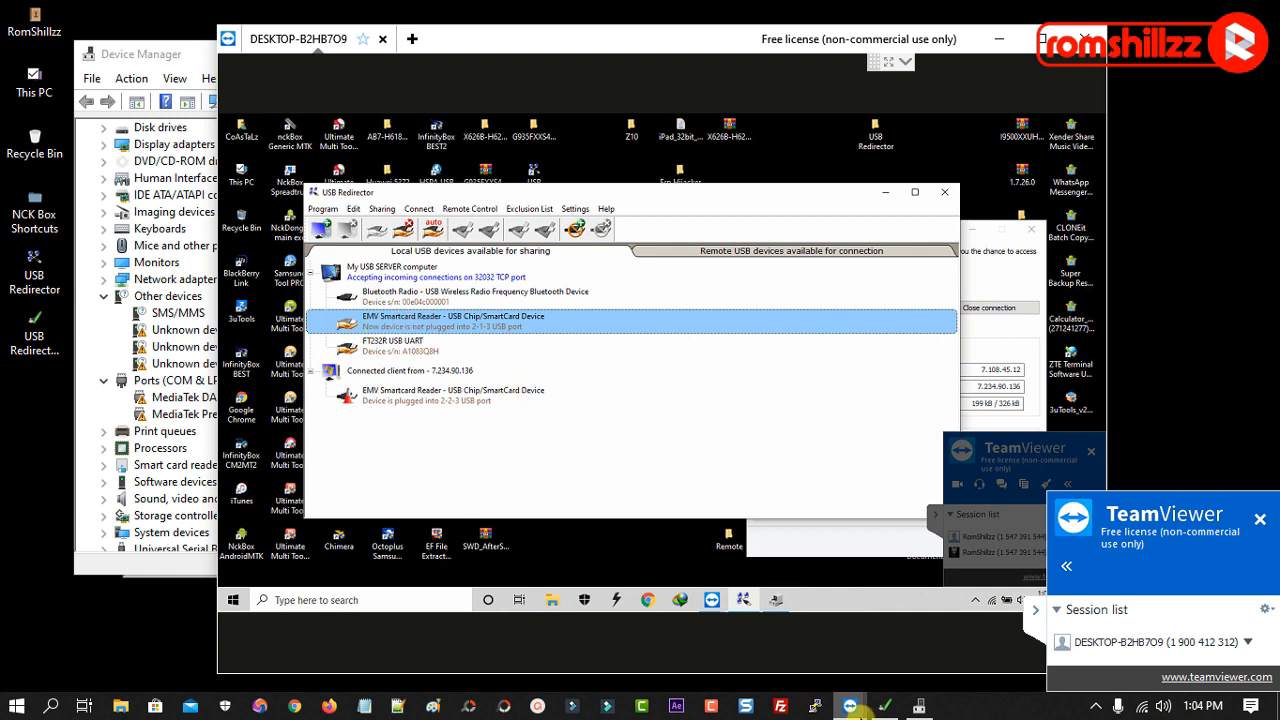
Switch to USB Redirector Client and connect the local computer to the shared FT232R USB UART device
click(884, 706)
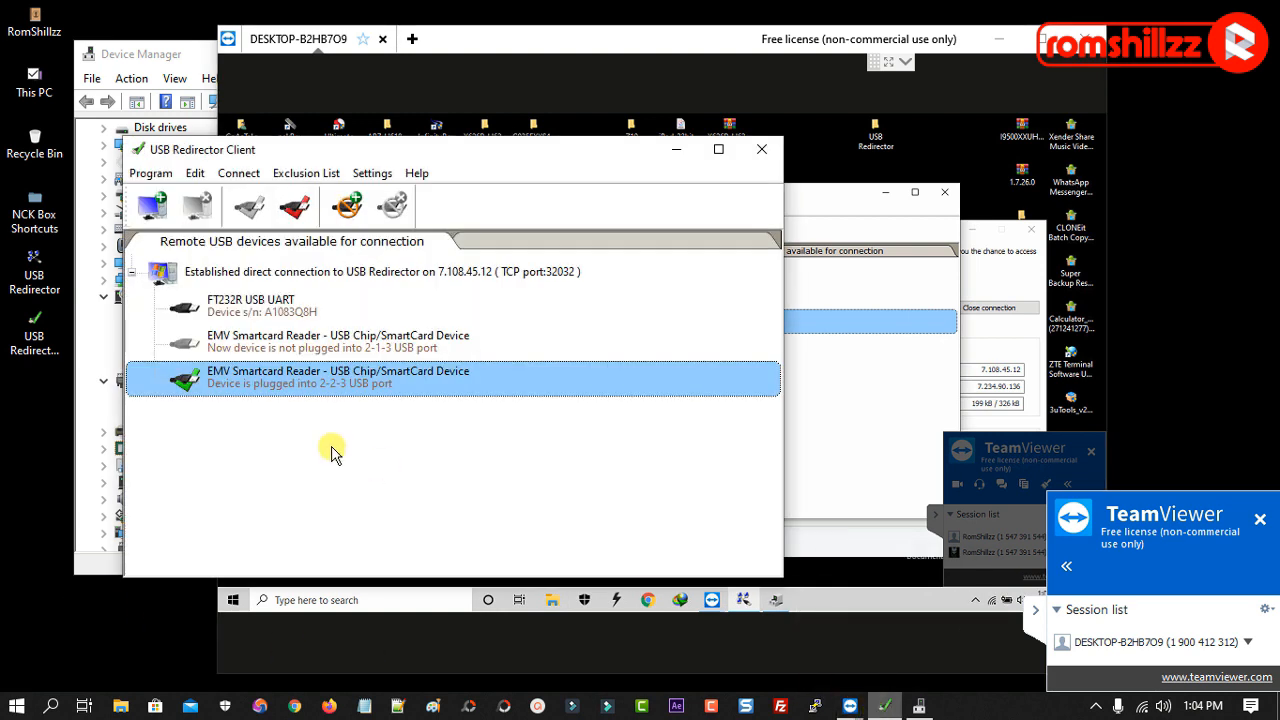
click(230, 300)
right_click(240, 308)
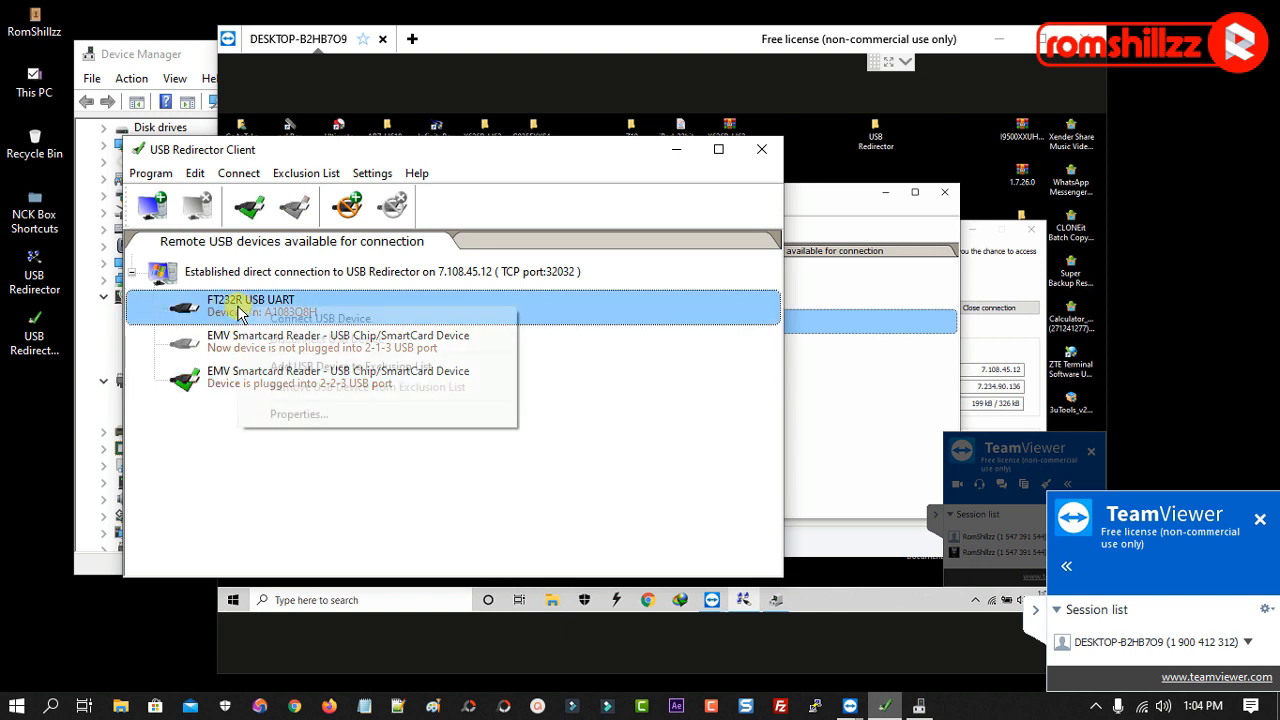
click(286, 320)
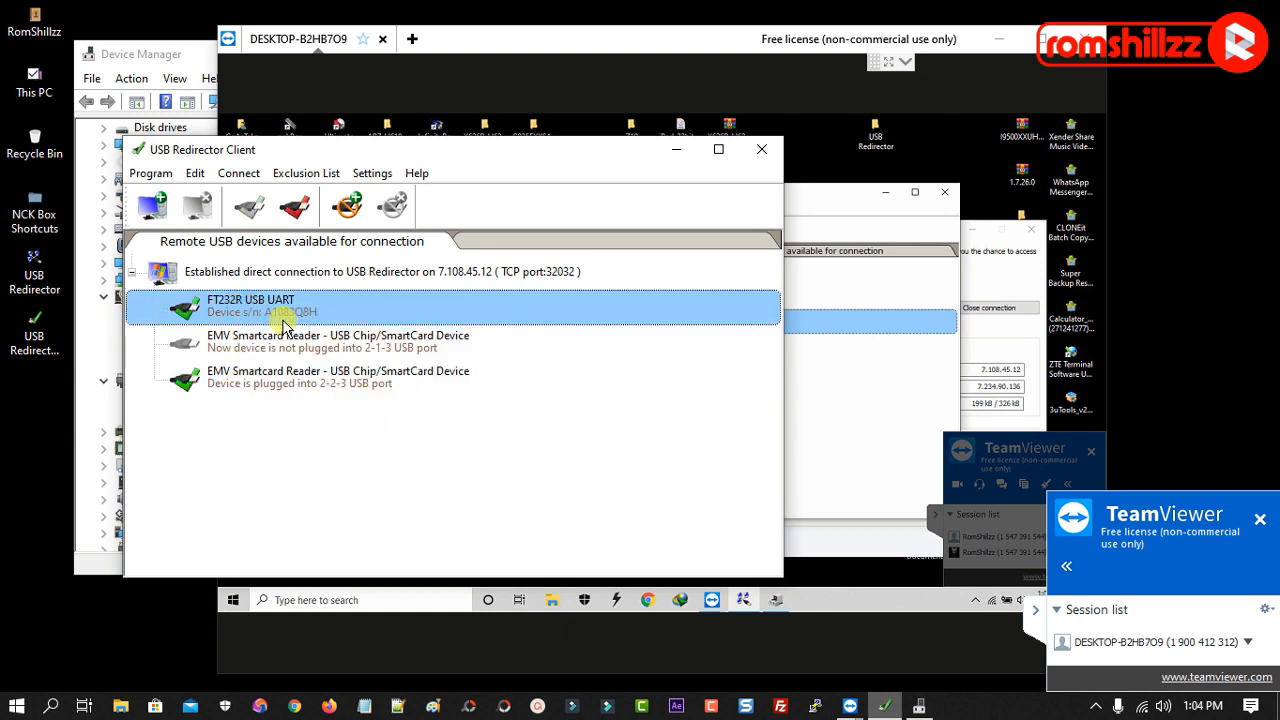
Examine the local Device Manager's Ports (COM & LPT) for the redirected USB Serial Port and minimize the window
click(194, 51)
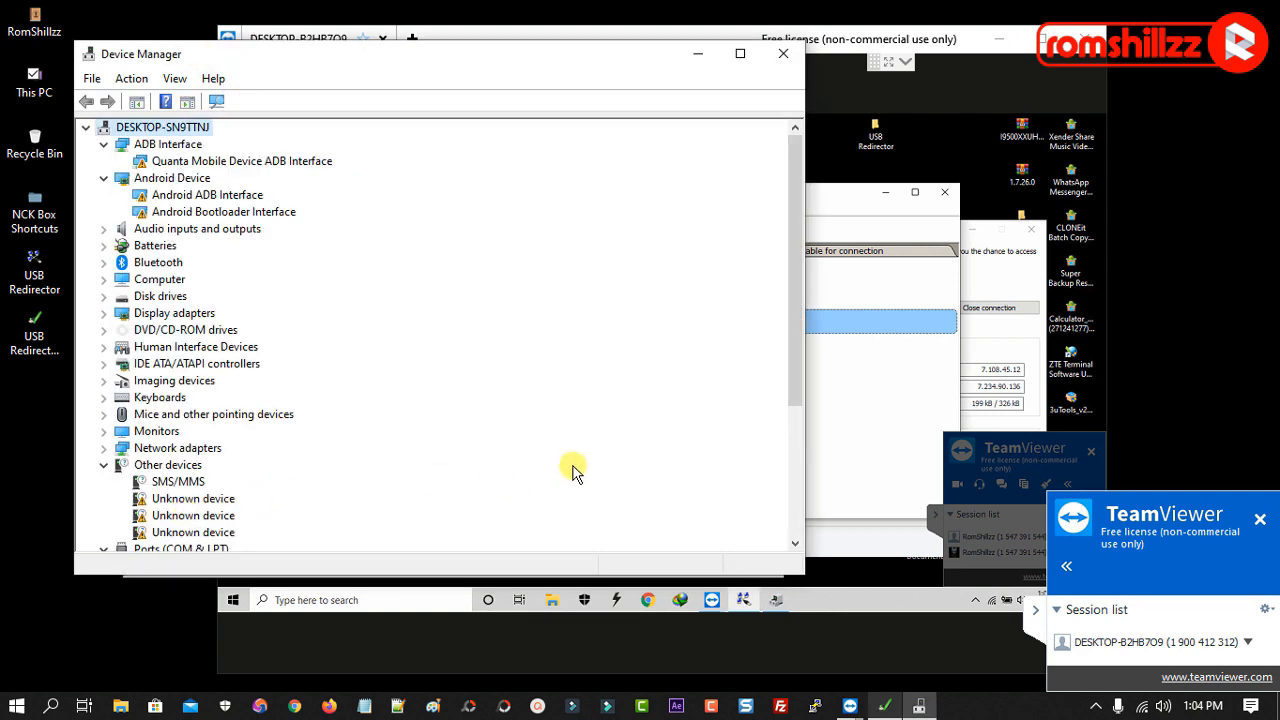
drag(794, 357, 794, 443)
click(222, 465)
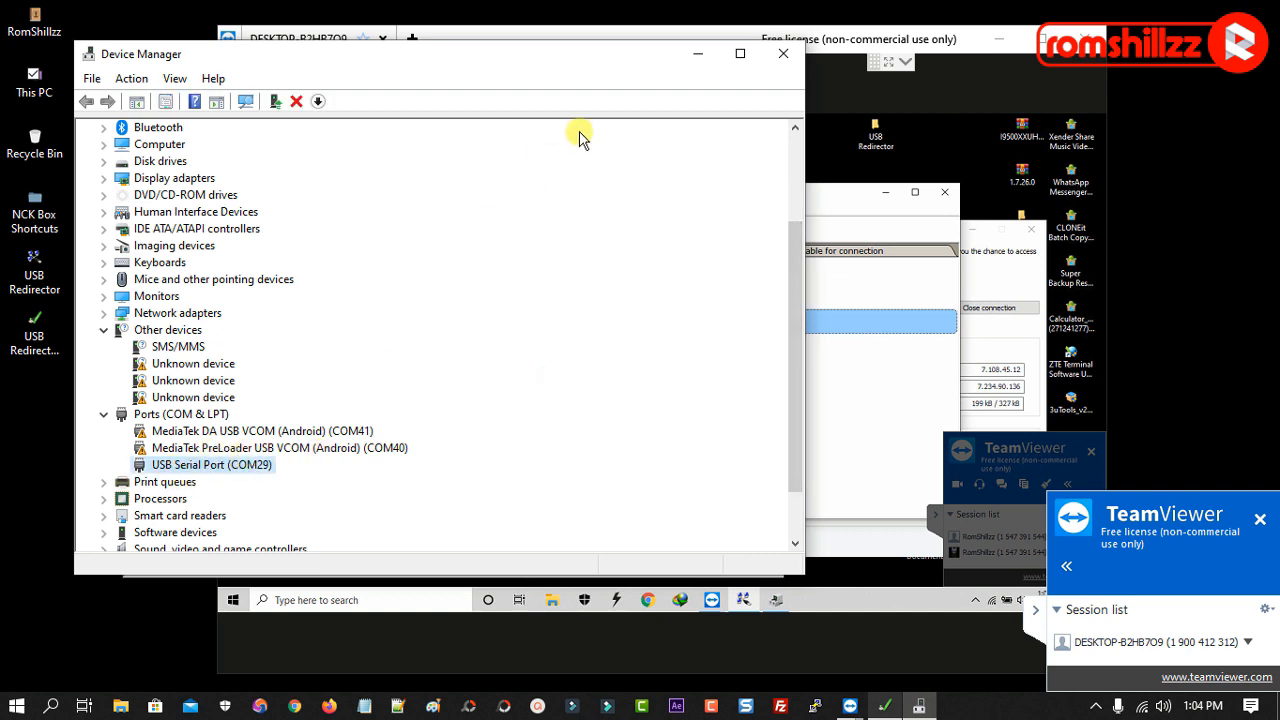
click(701, 55)
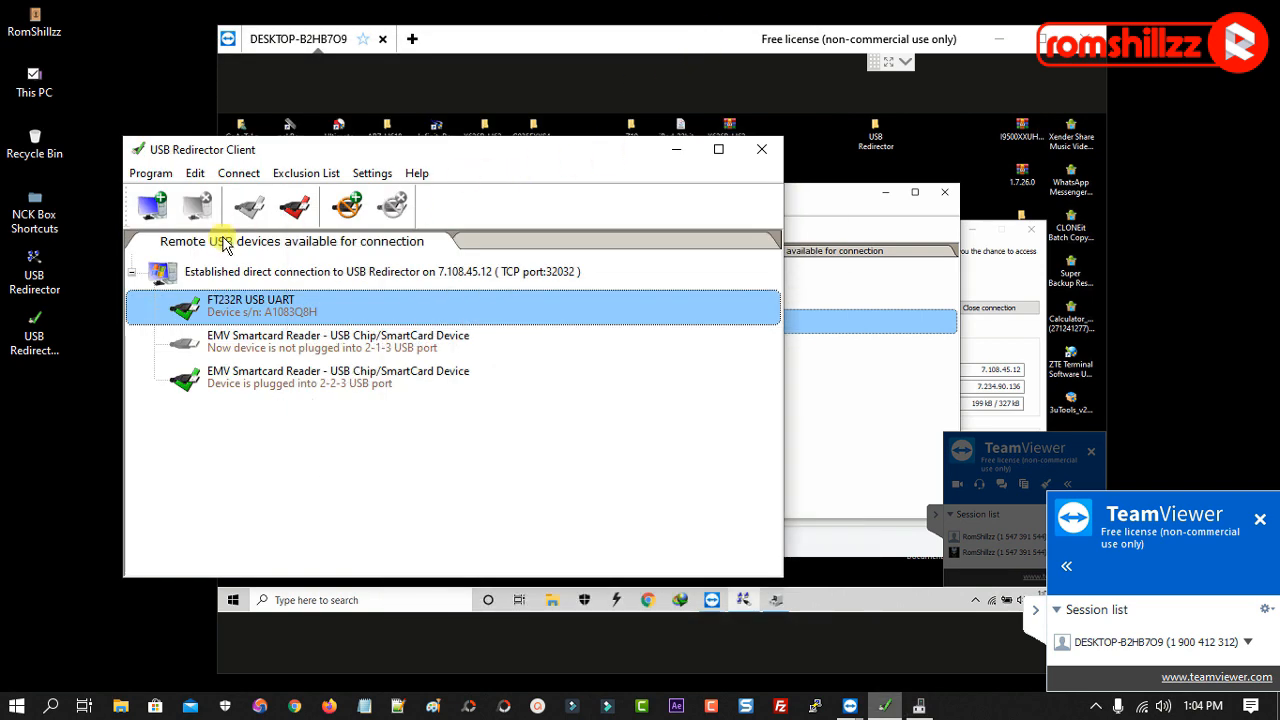
Open the NCK Box Shortcuts folder, run NckBox AndroidMTK as administrator and move its window fully into view
double_click(33, 224)
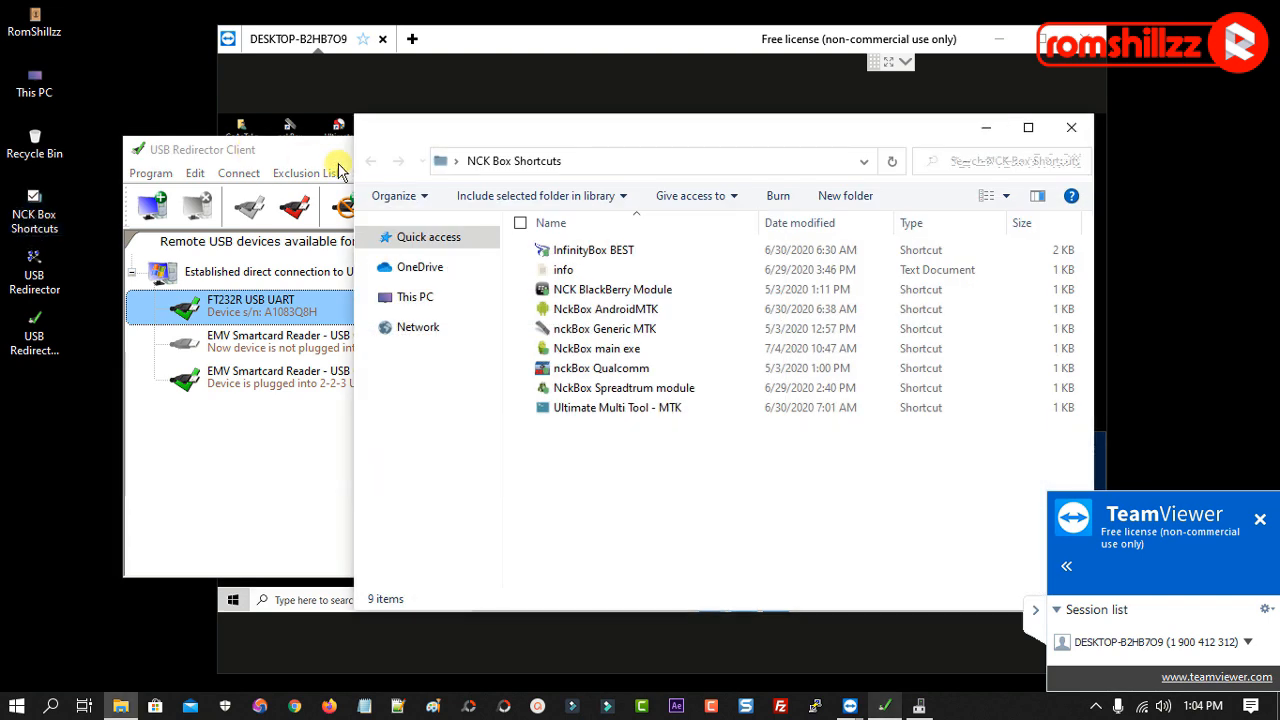
click(590, 312)
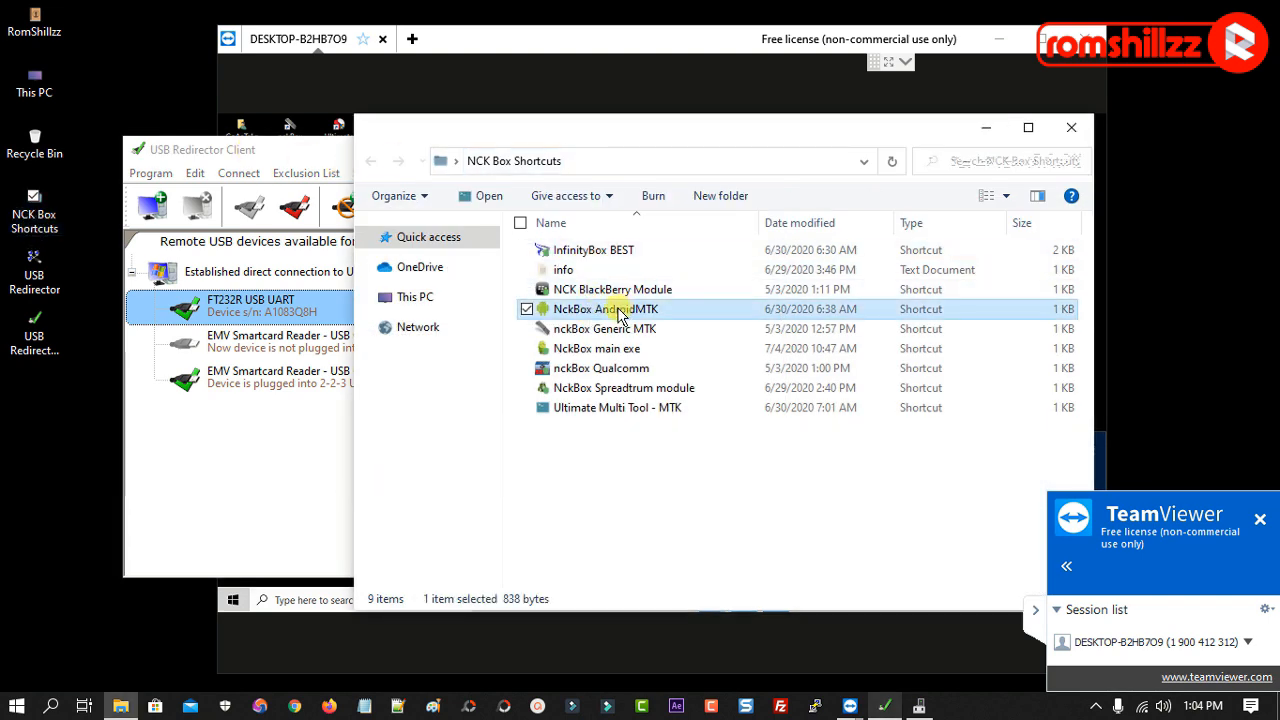
right_click(624, 314)
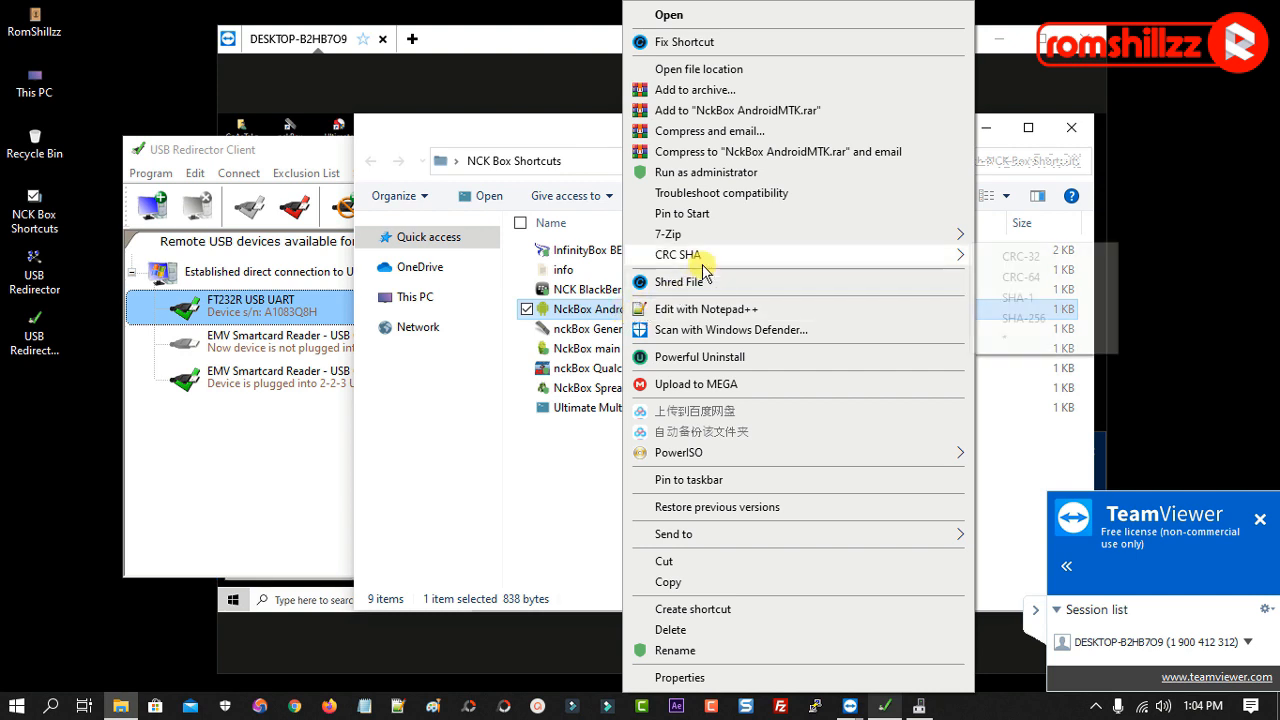
click(747, 178)
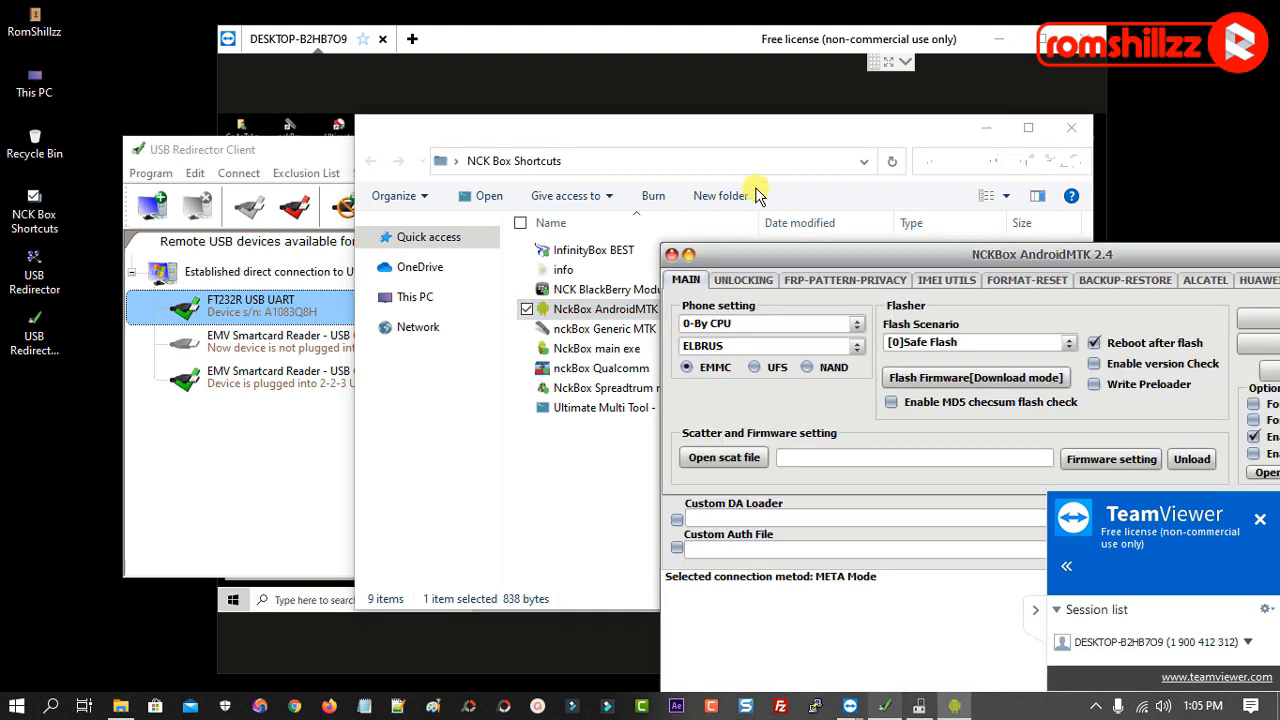
drag(903, 260, 549, 38)
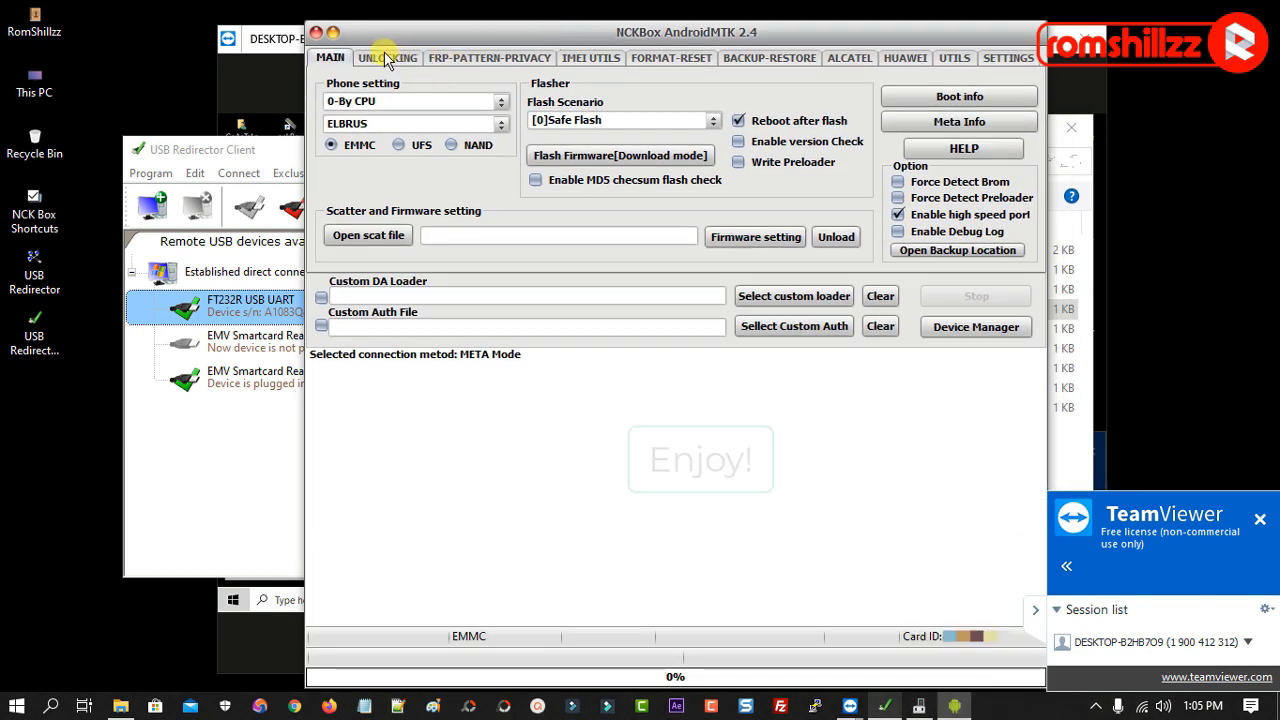
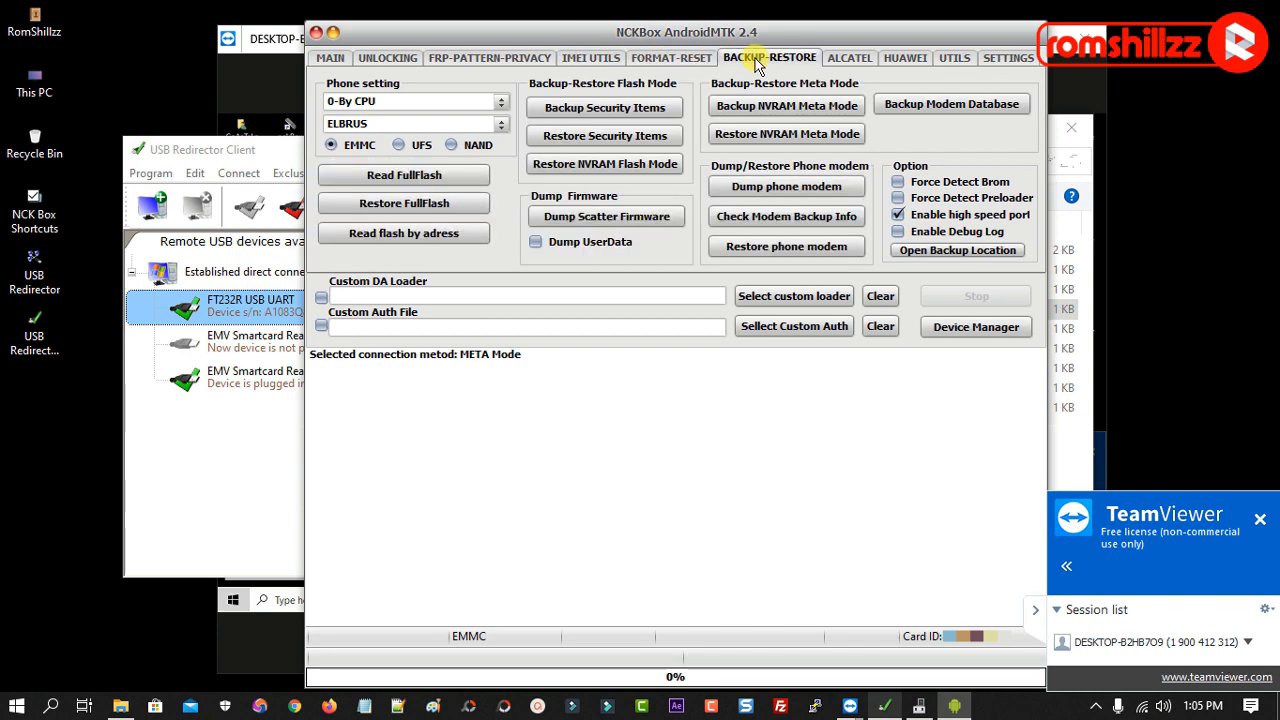
View the Alcatel and Huawei functions of NCKBox AndroidMTK and close the program, confirming the exit
click(846, 60)
click(903, 60)
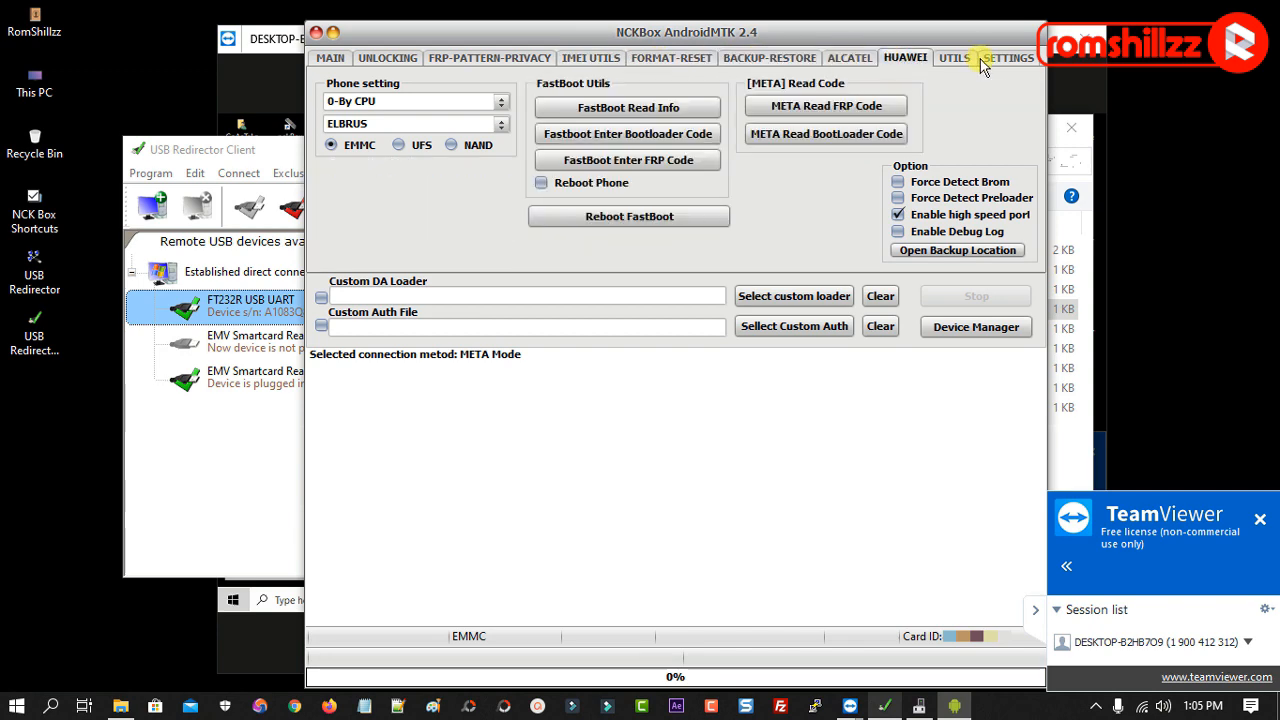
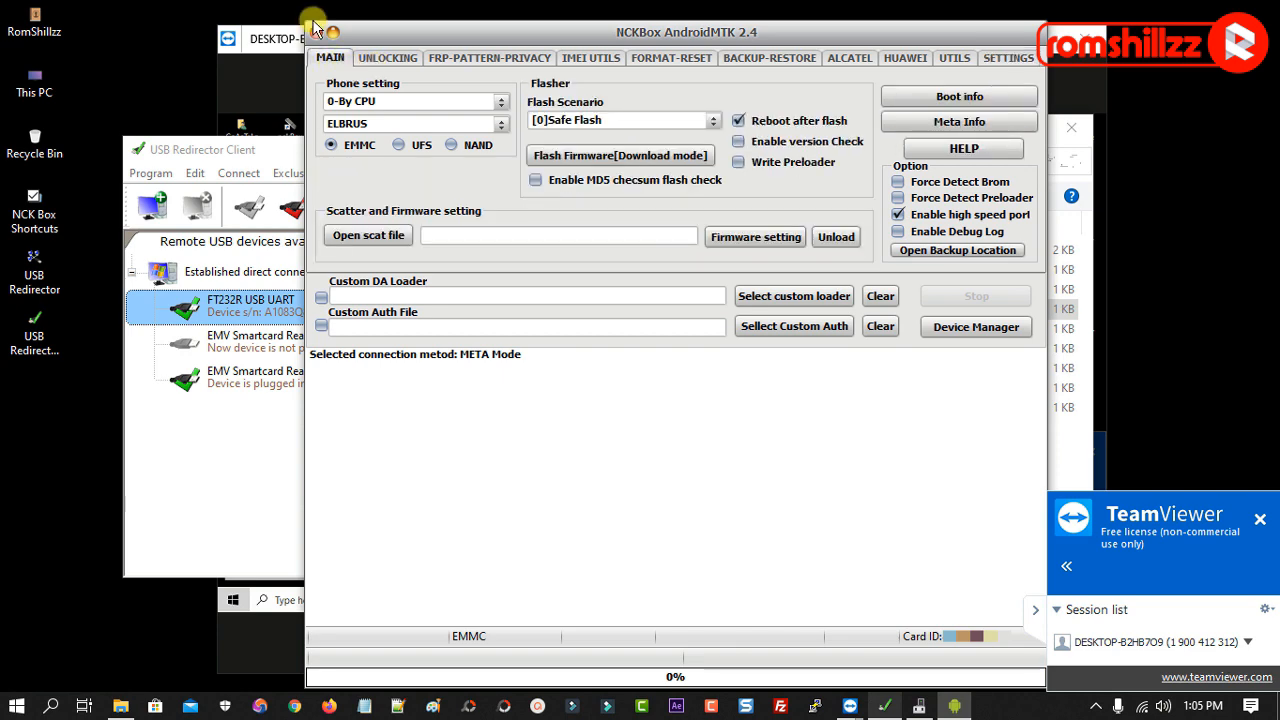
click(316, 33)
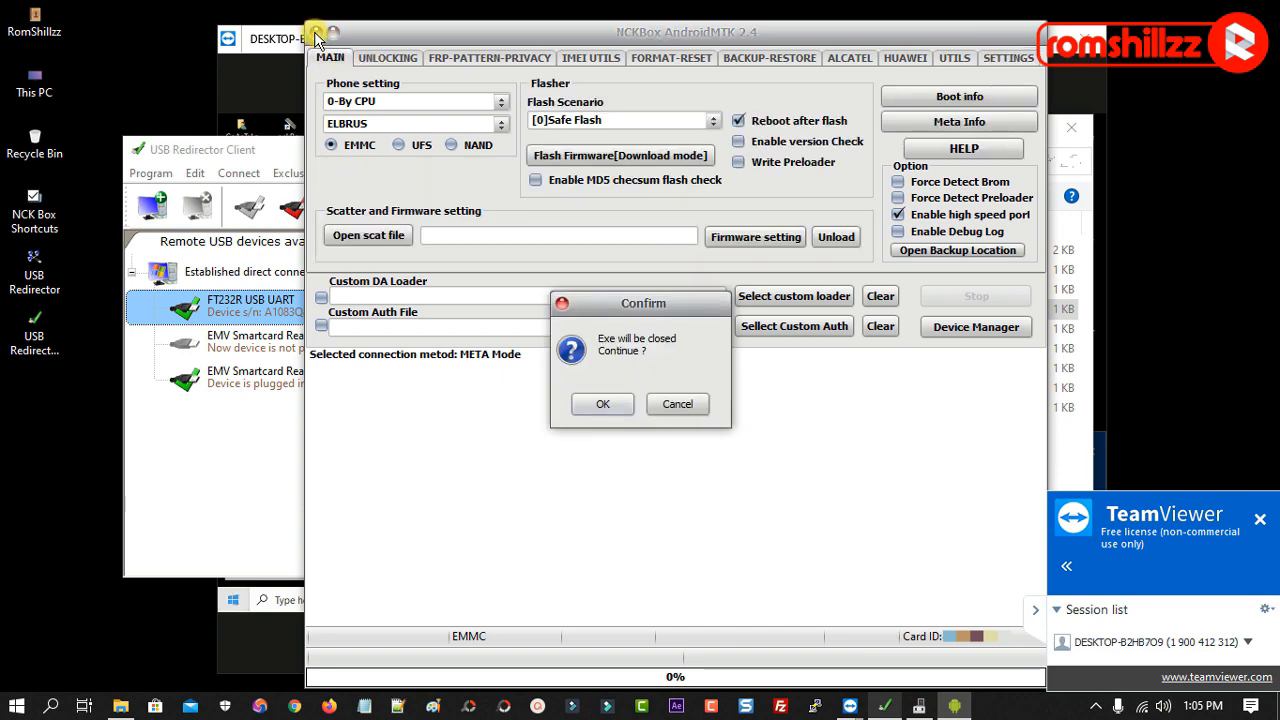
click(604, 404)
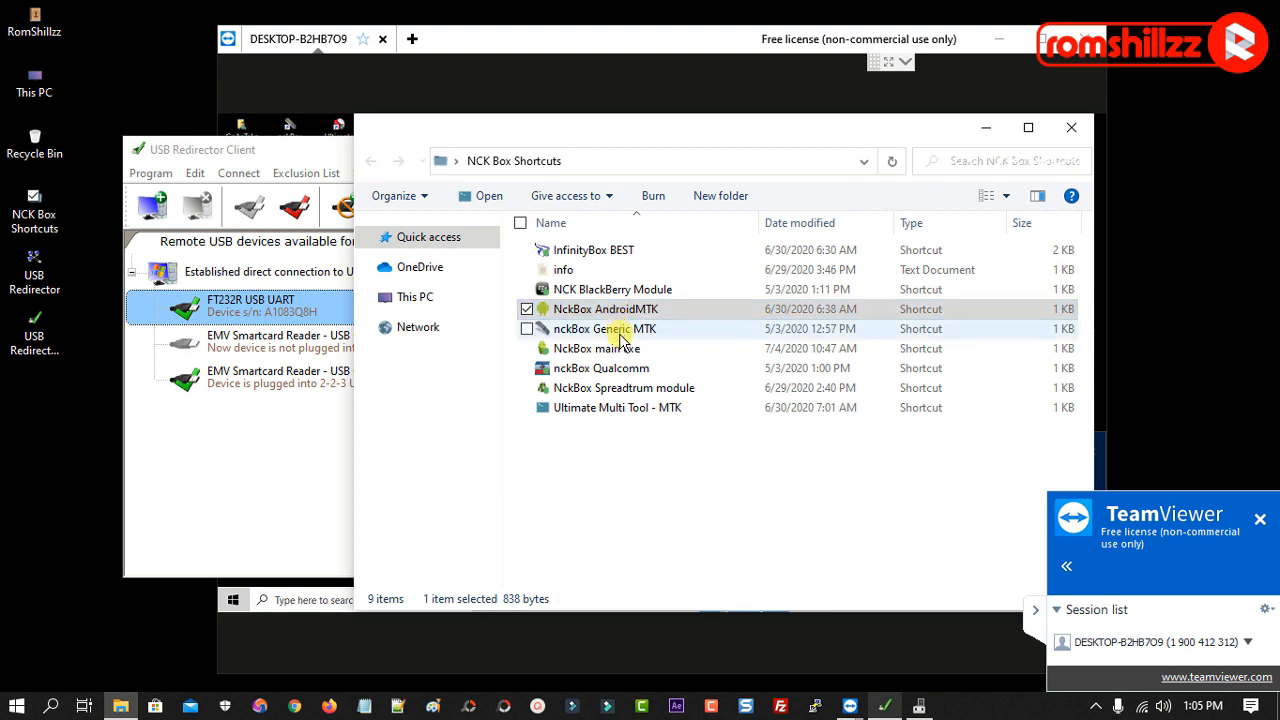
Launch nckBox Qualcomm from the shortcuts folder and move its window fully into view
click(594, 373)
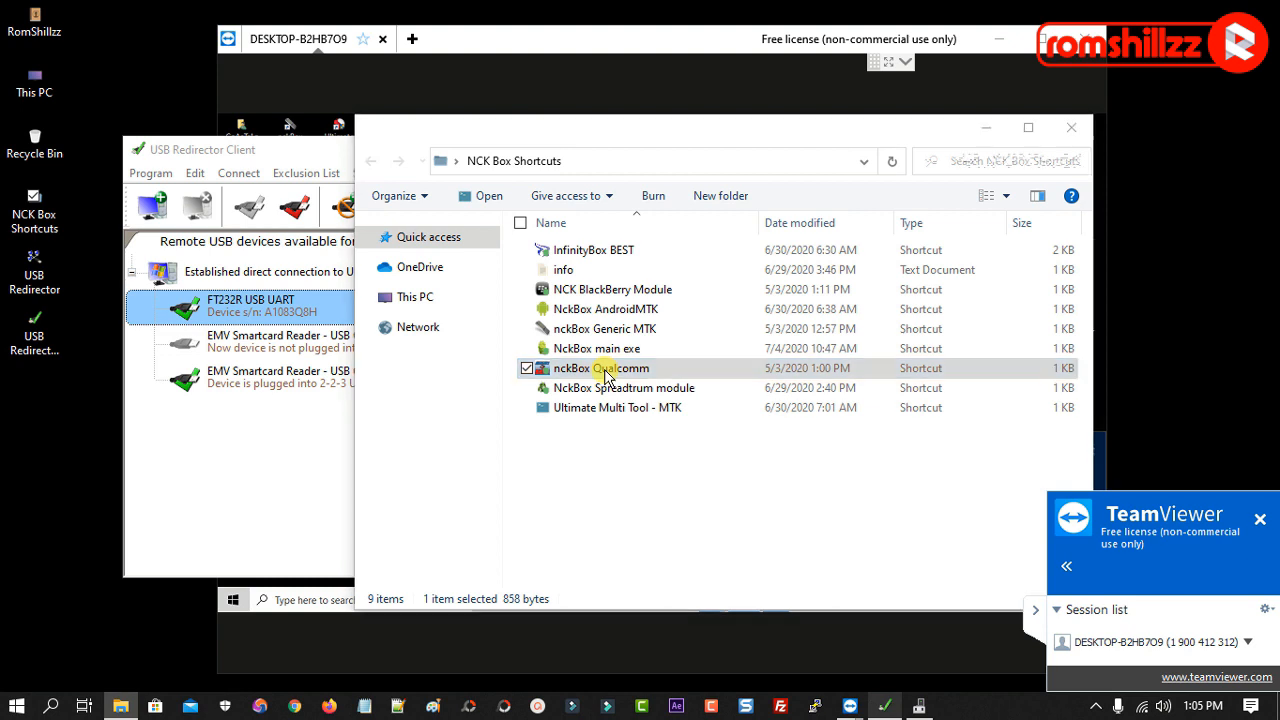
double_click(605, 375)
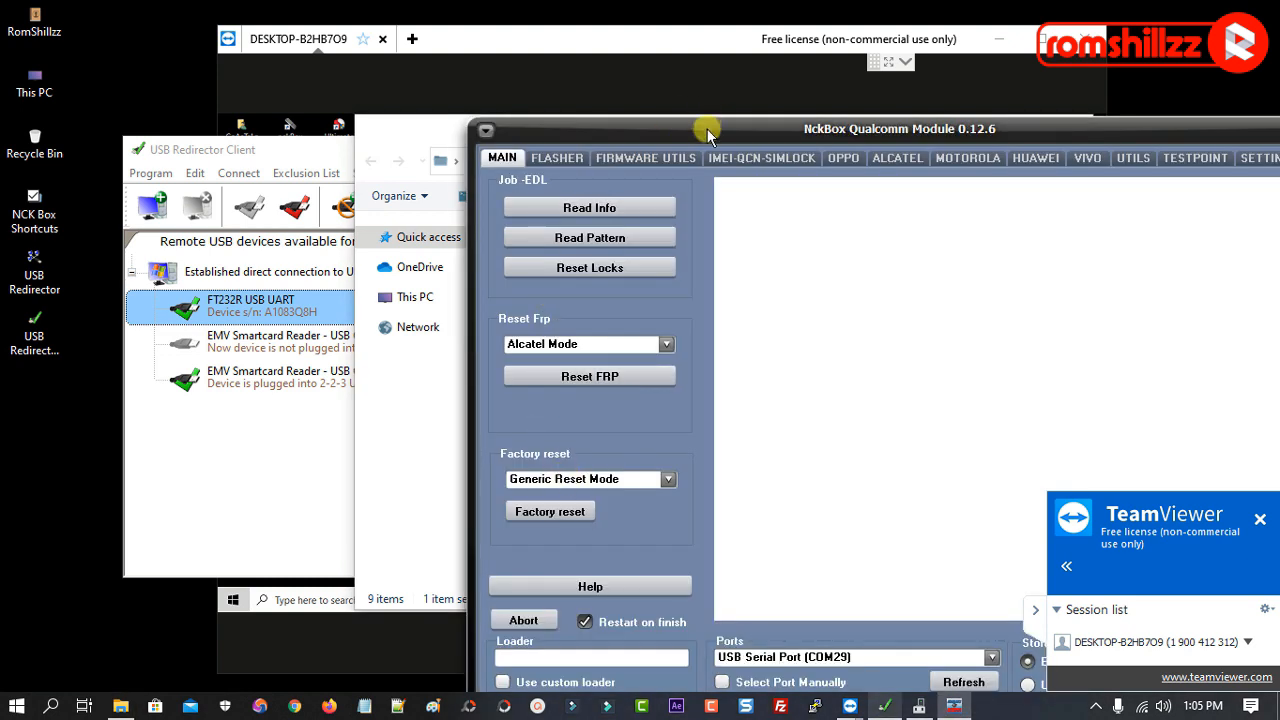
drag(707, 129, 432, 30)
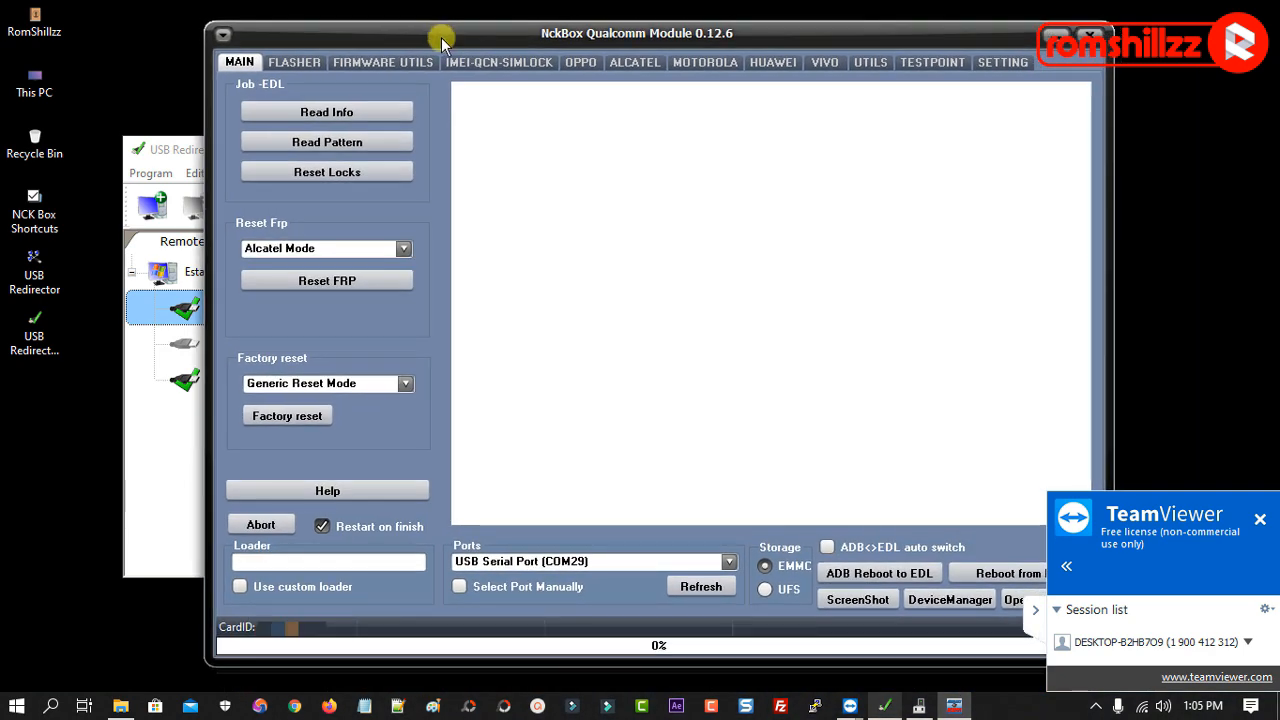
Examine the Qualcomm module's function pages from Flasher to Setting, return to Main, and close the module and the shortcuts folder
click(291, 62)
click(369, 66)
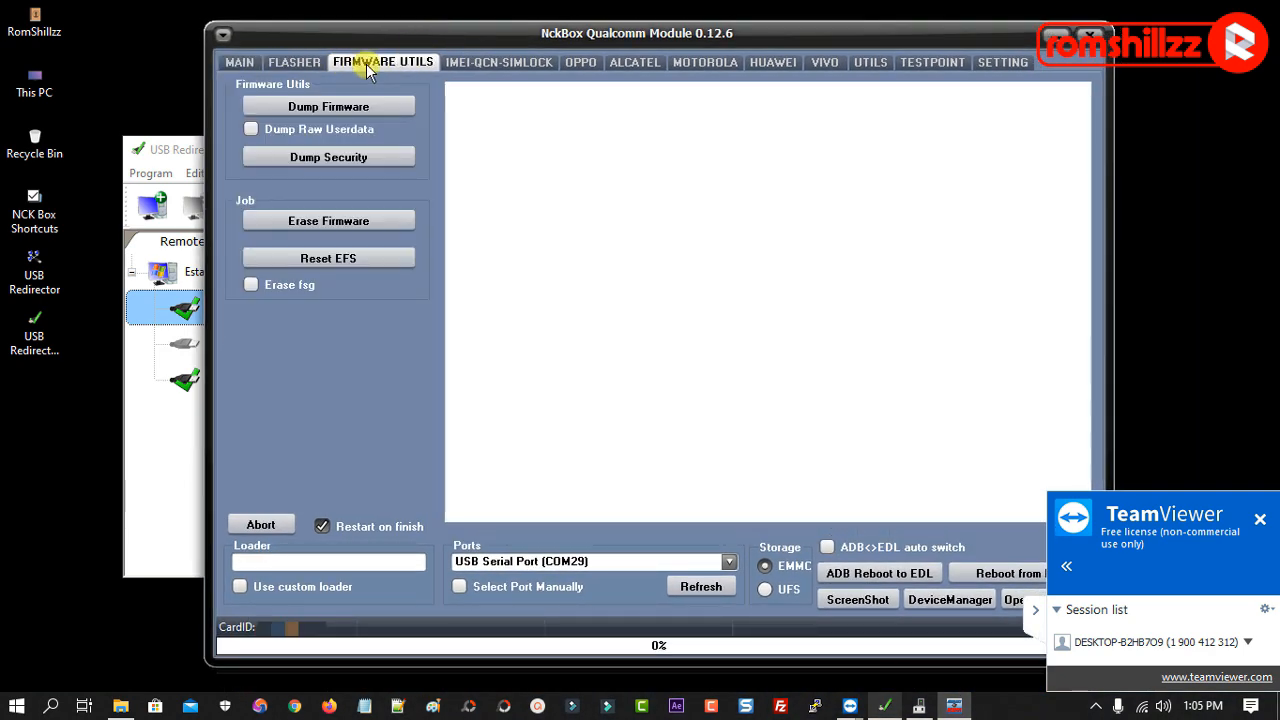
click(490, 64)
click(588, 64)
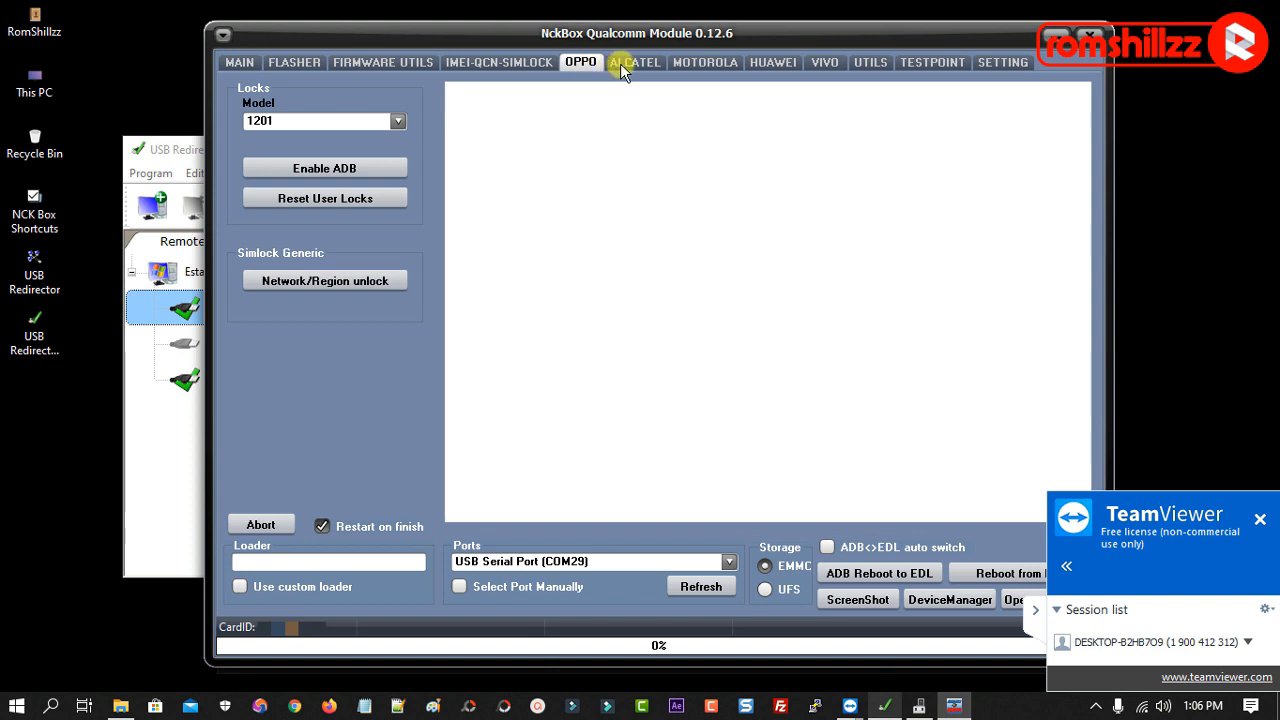
click(625, 63)
click(710, 64)
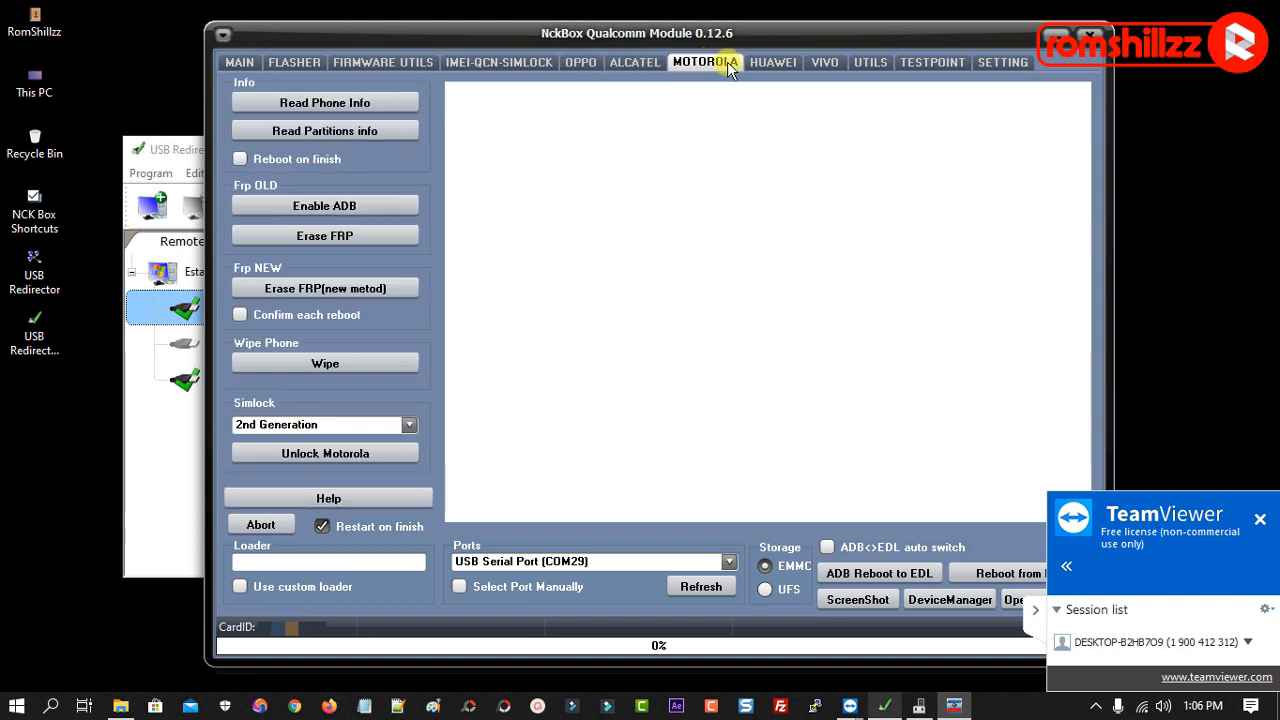
click(784, 63)
click(820, 63)
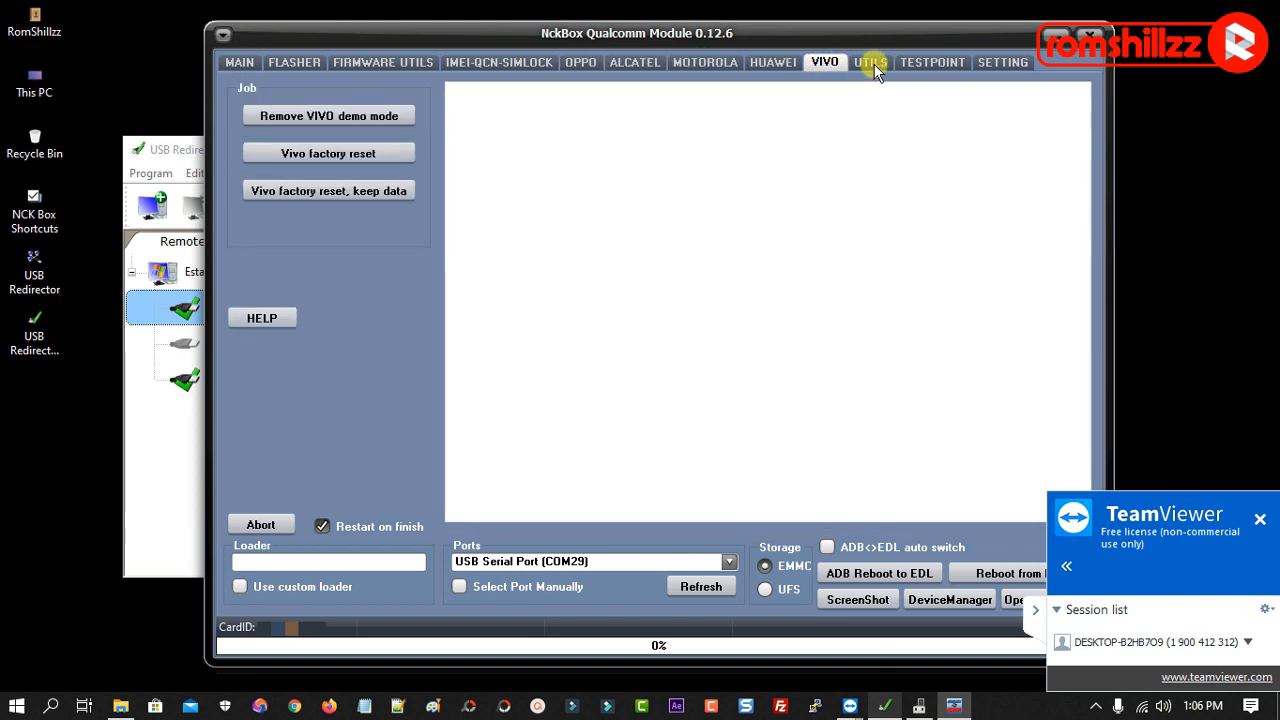
click(872, 64)
click(930, 63)
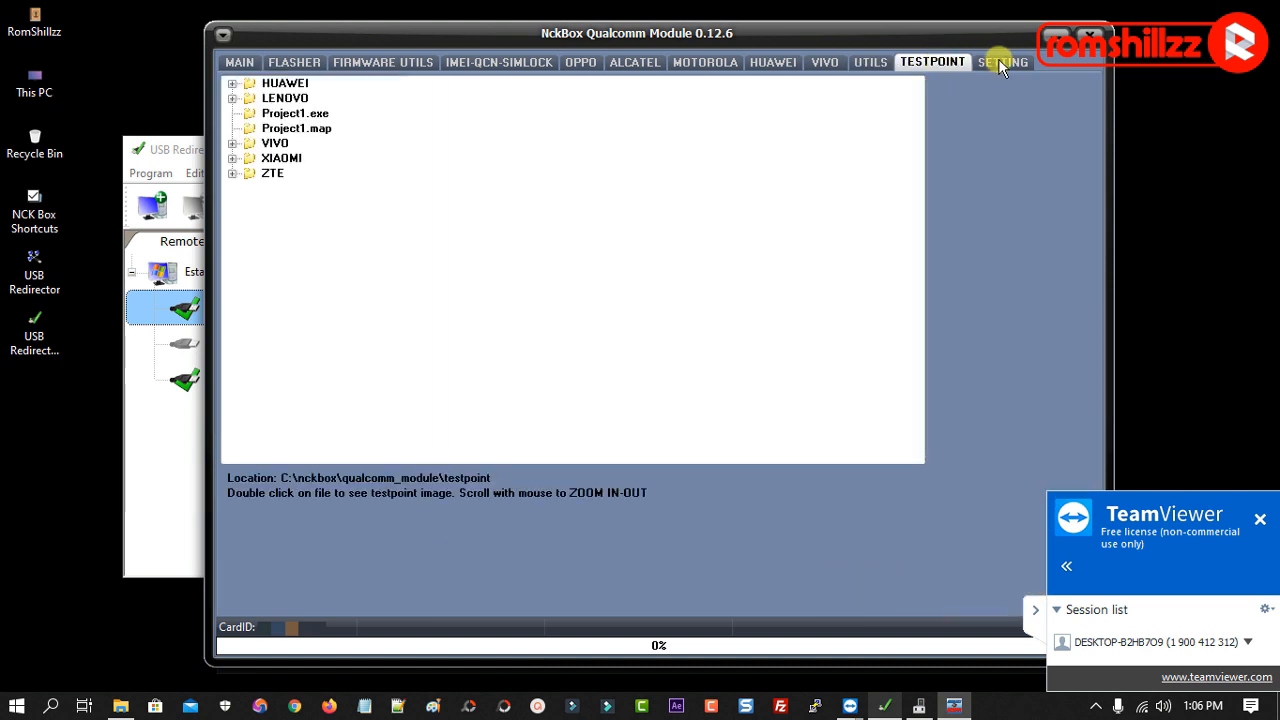
click(1002, 64)
click(239, 62)
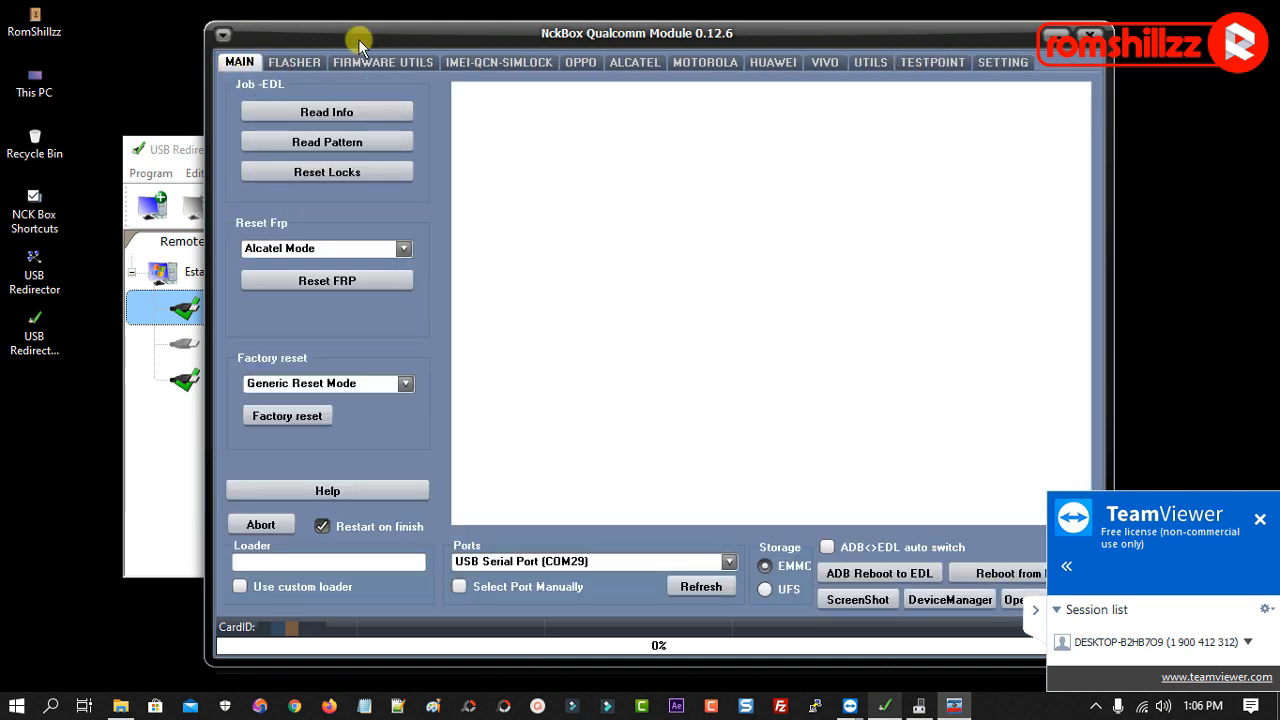
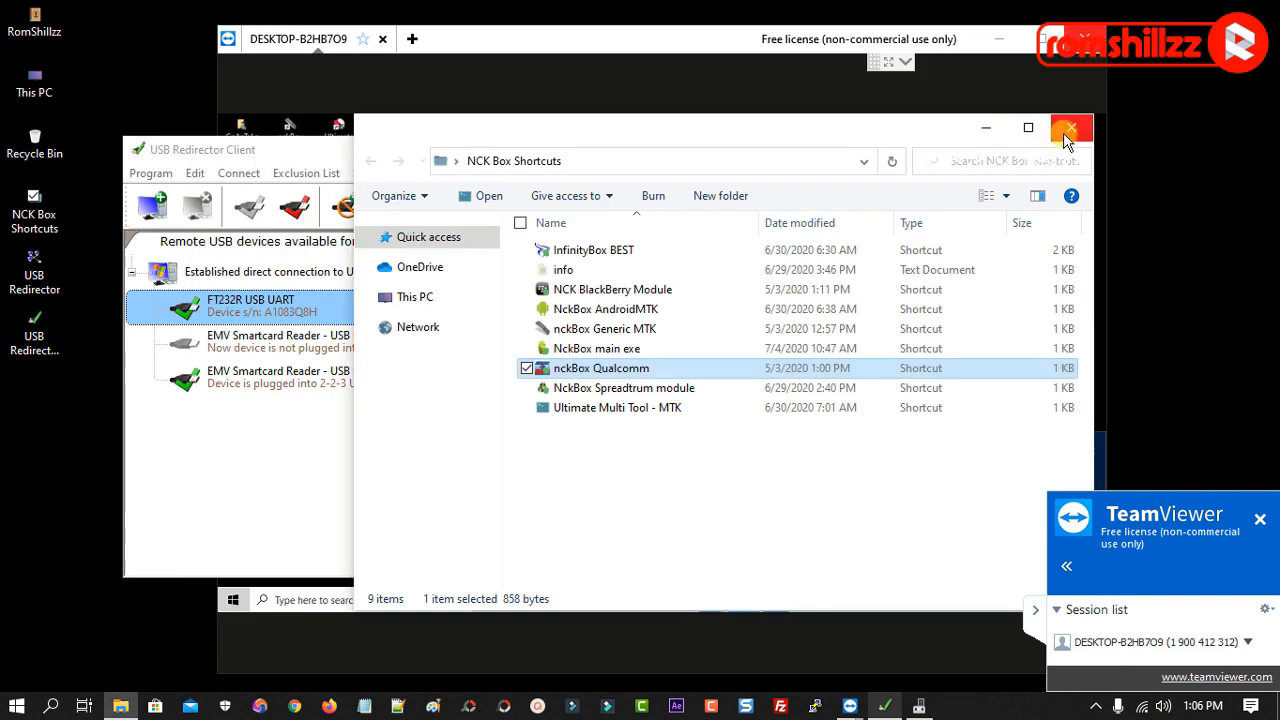
click(1071, 127)
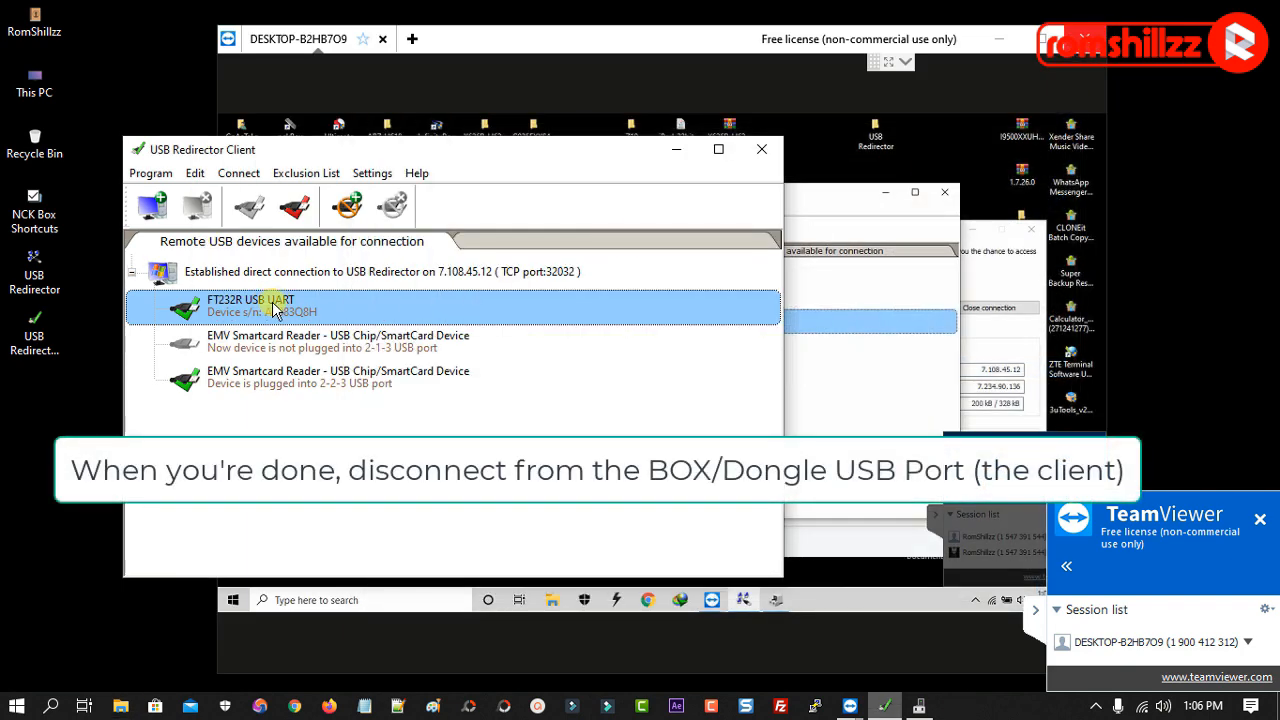
Disconnect the local client from the FT232R USB UART and the EMV Smartcard Reader plugged into USB port 2-2-3
right_click(273, 303)
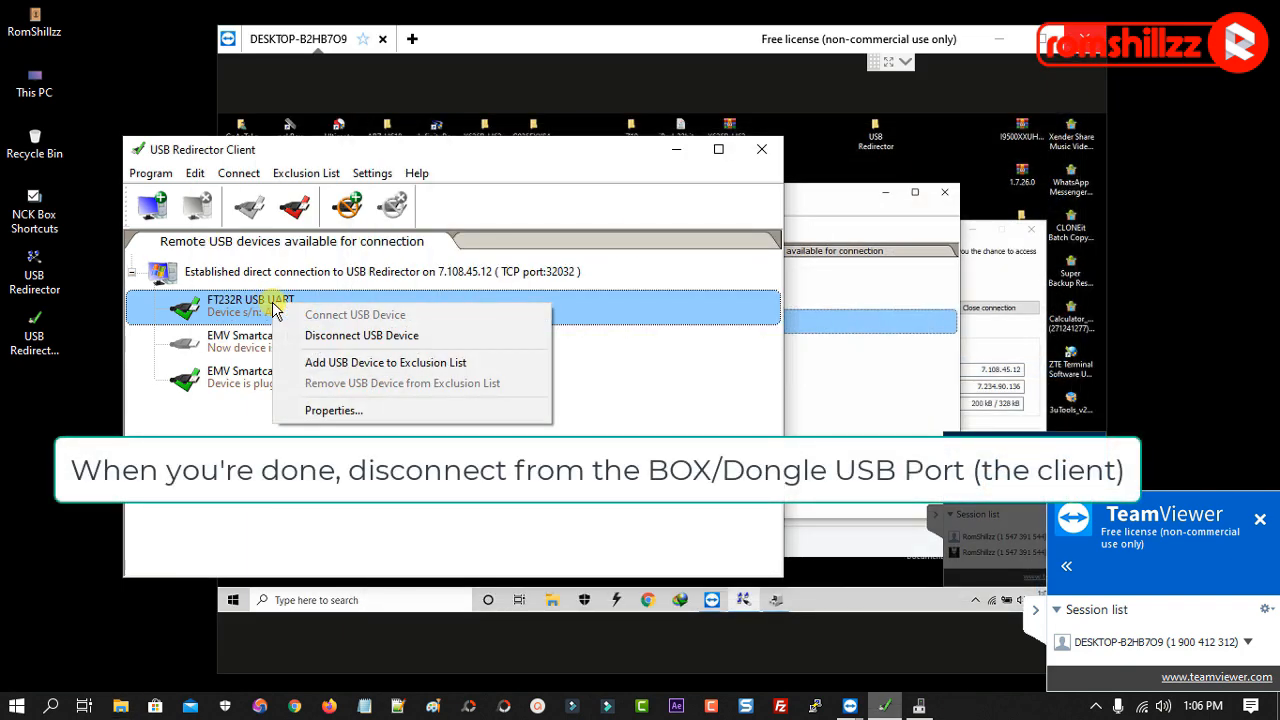
click(321, 337)
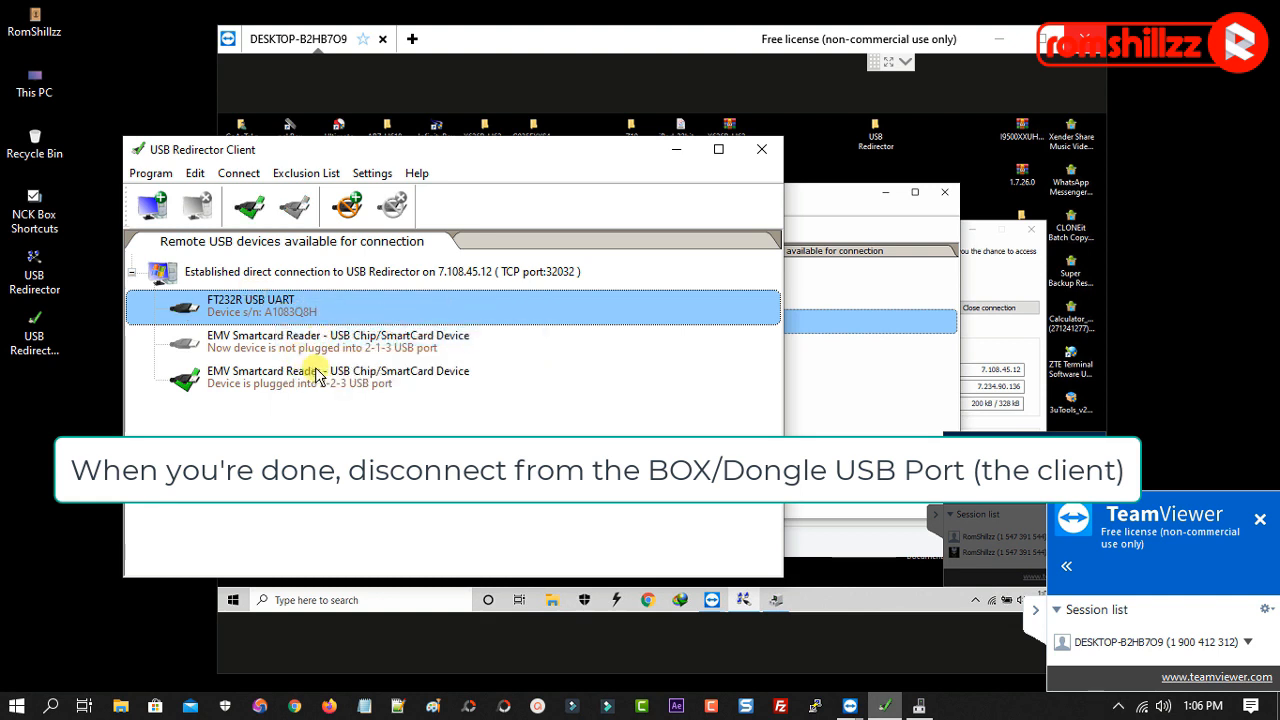
click(308, 374)
right_click(299, 377)
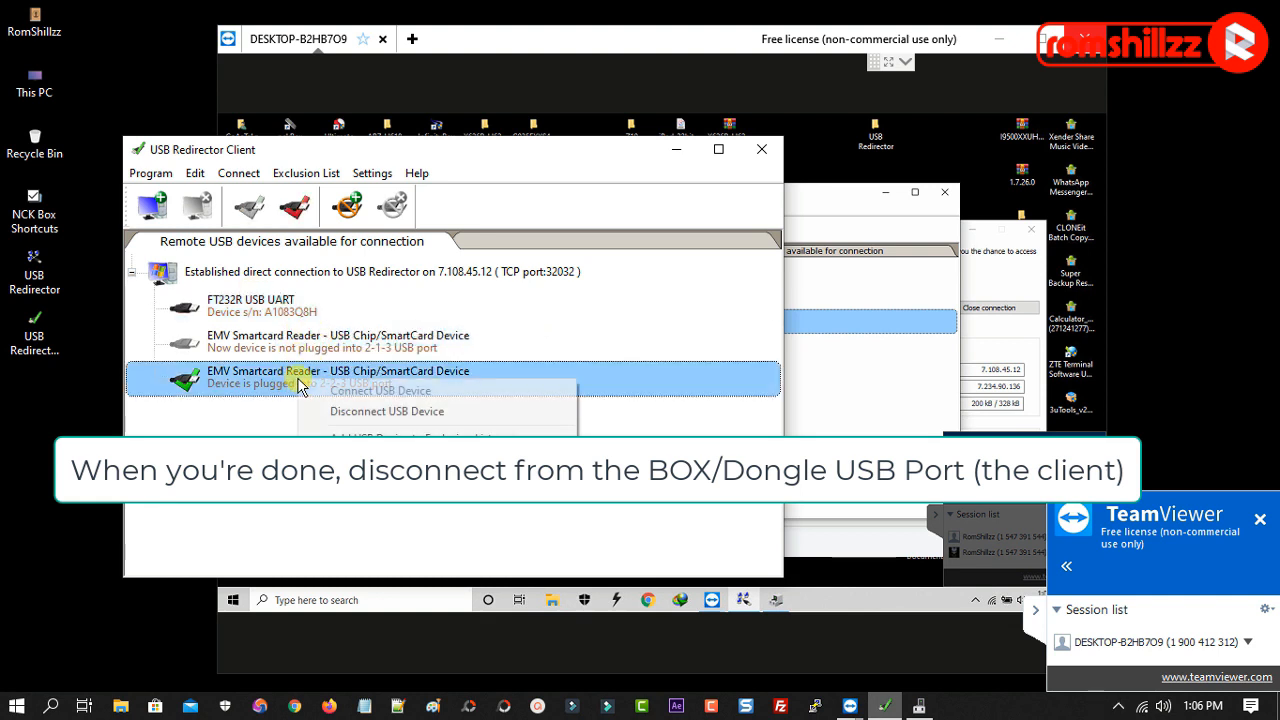
click(383, 412)
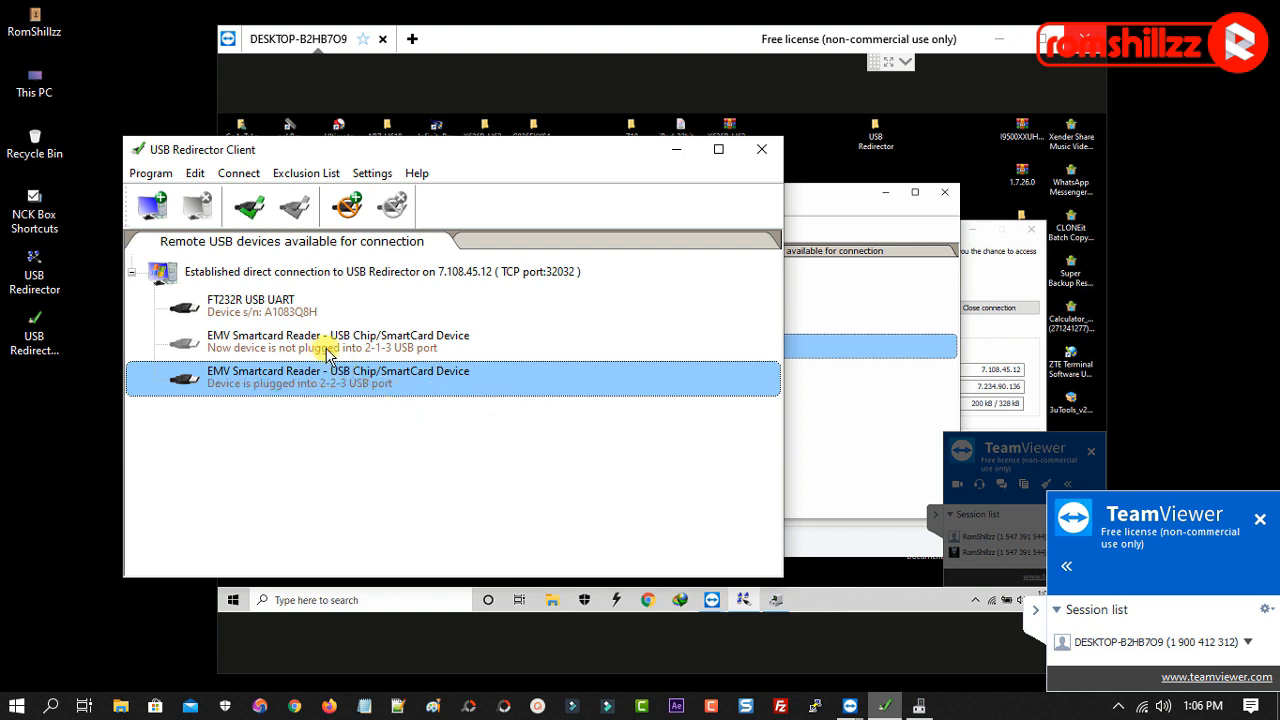
Close the local USB Redirector Client and stop sharing both EMV Smartcard Reader entries in the remote computer's USB Redirector
click(764, 160)
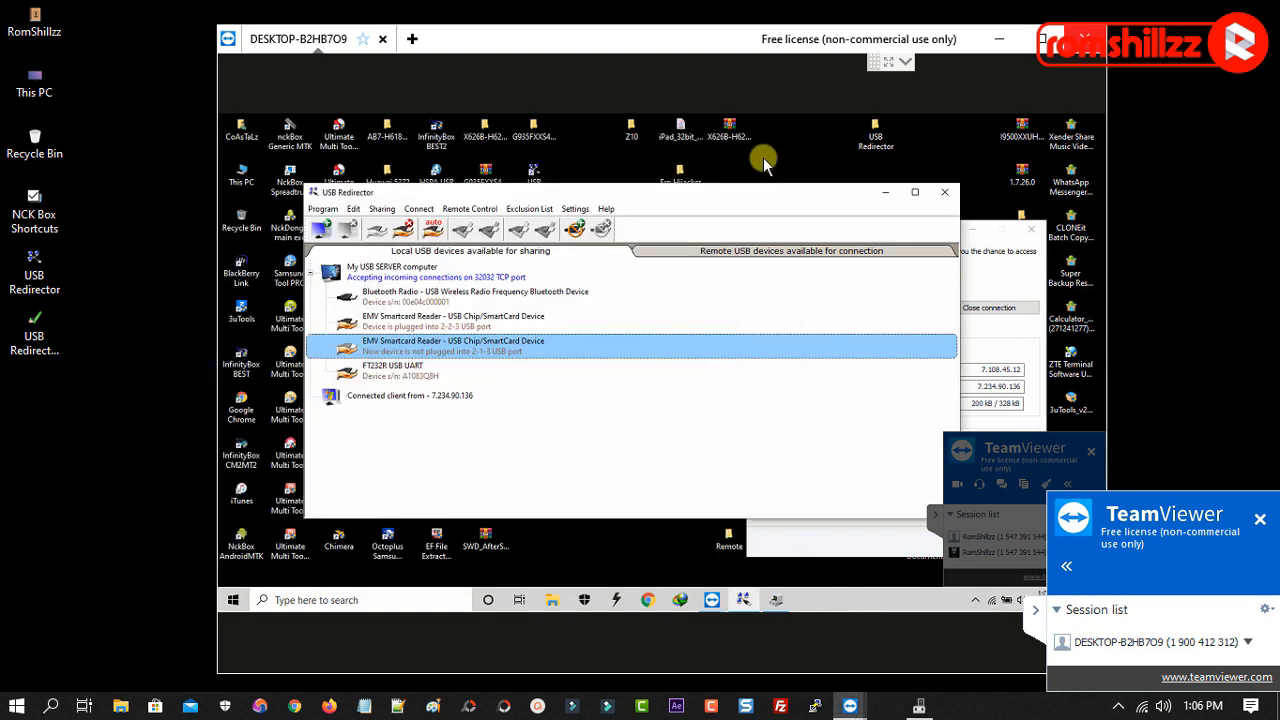
click(408, 326)
right_click(418, 322)
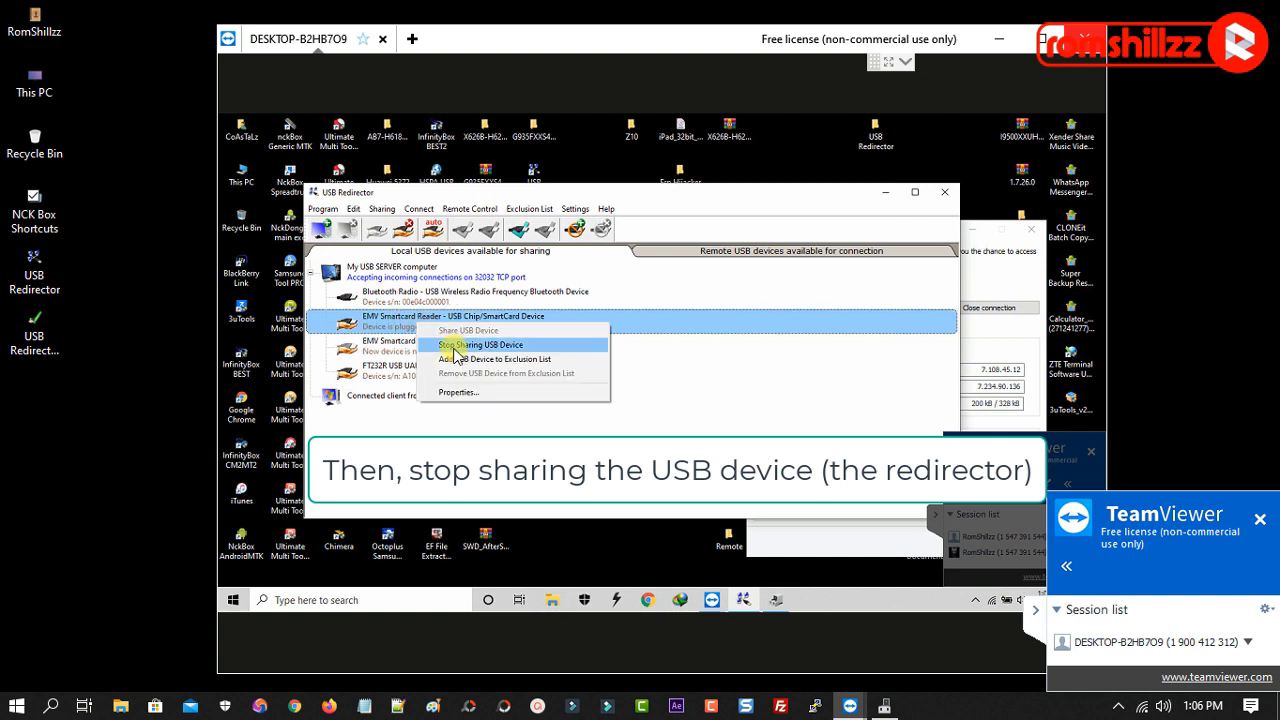
click(456, 346)
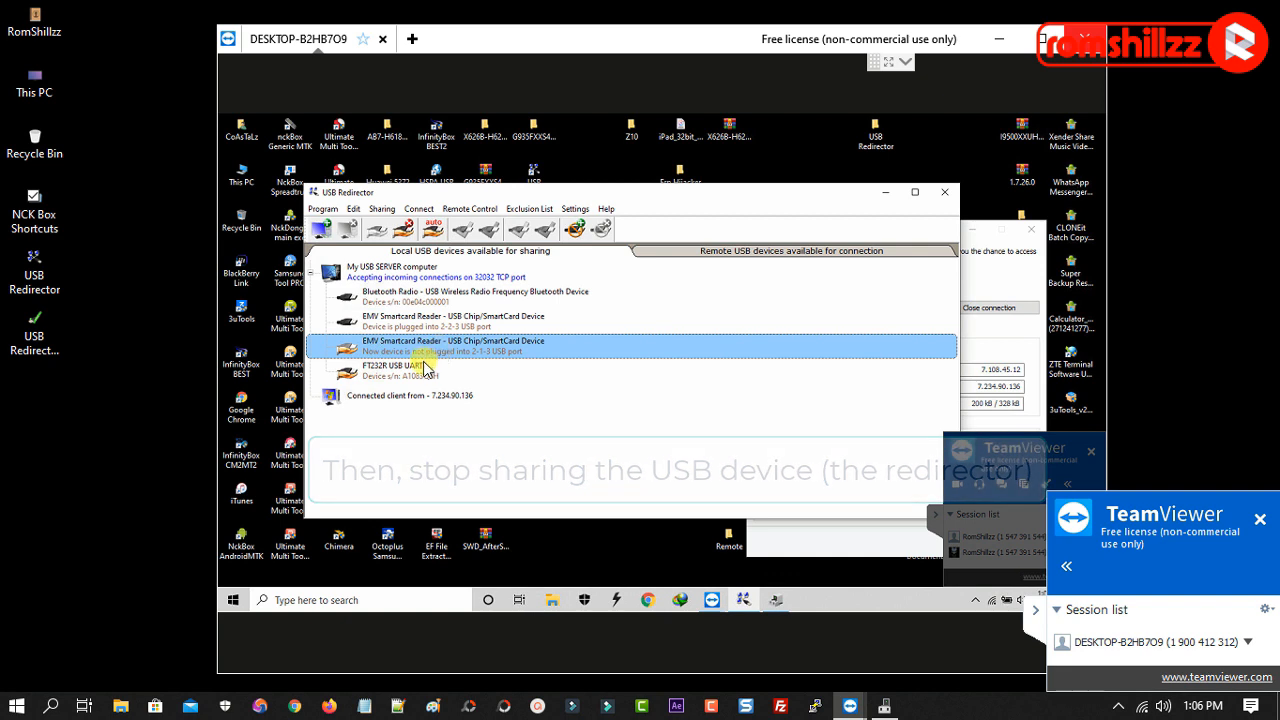
right_click(425, 350)
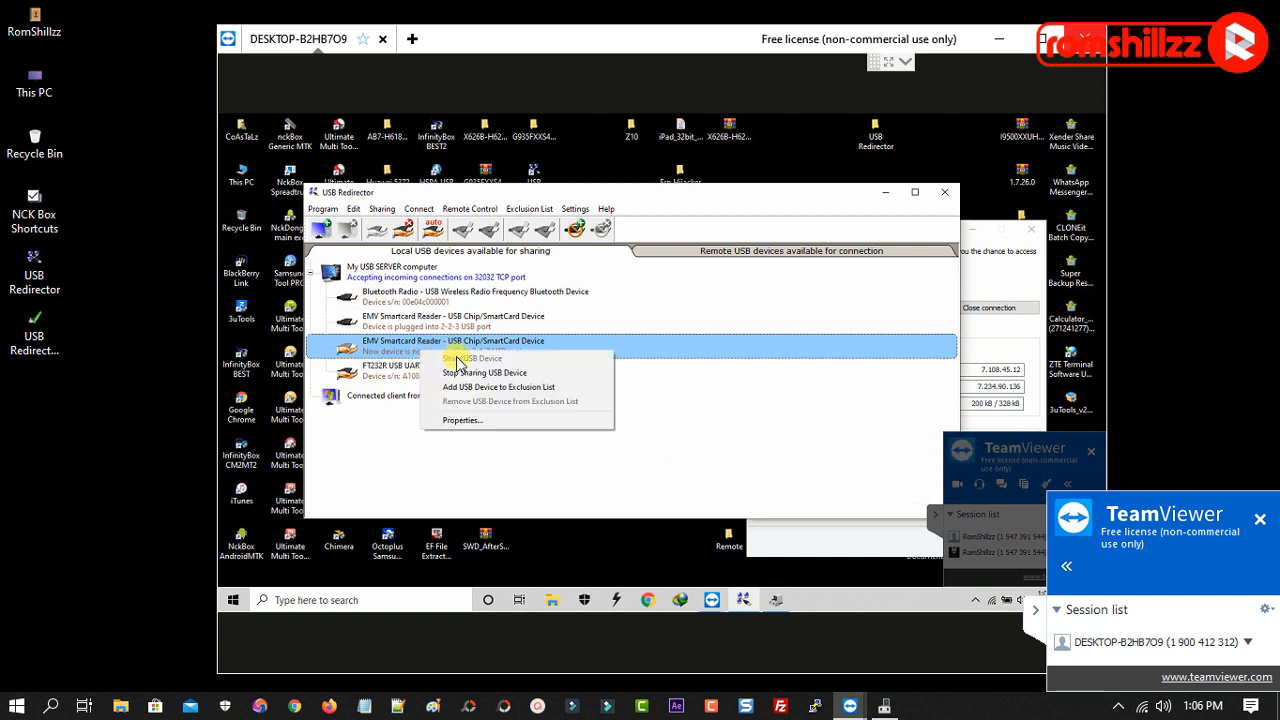
click(463, 372)
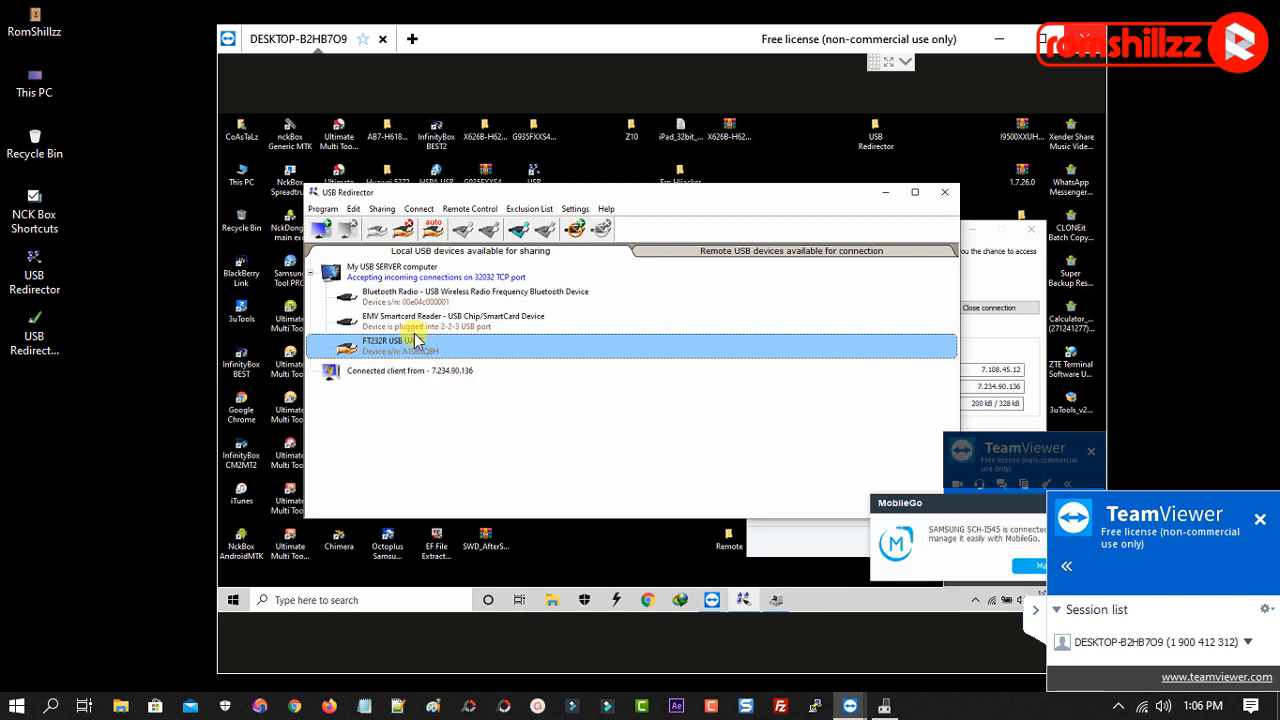
Stop sharing the FT232R USB UART on the remote computer and close the TeamViewer remote session window
right_click(403, 357)
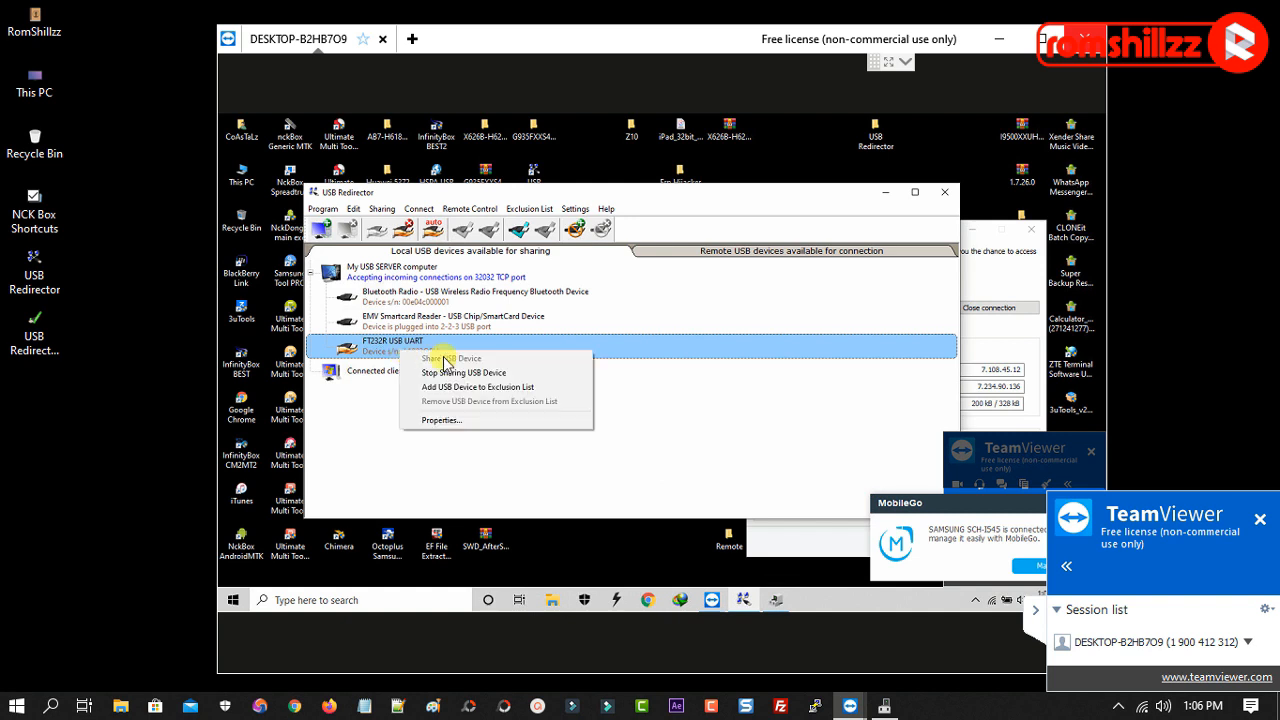
click(453, 374)
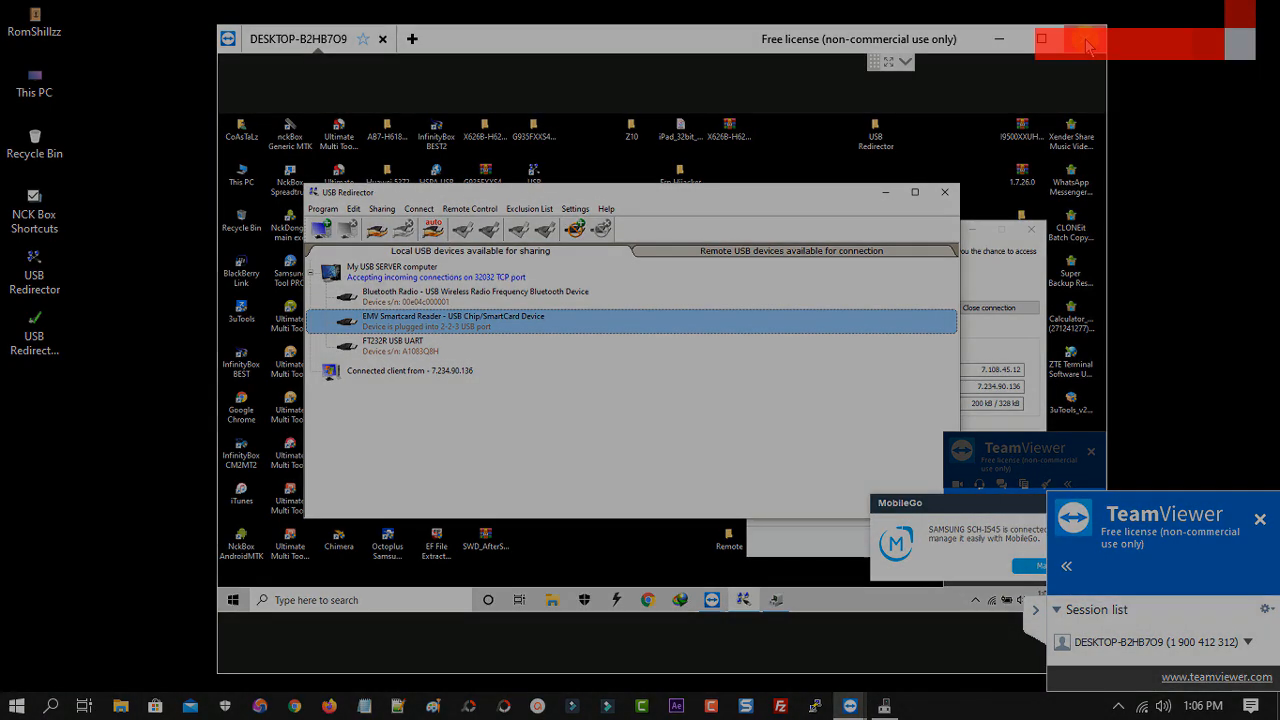
click(1092, 42)
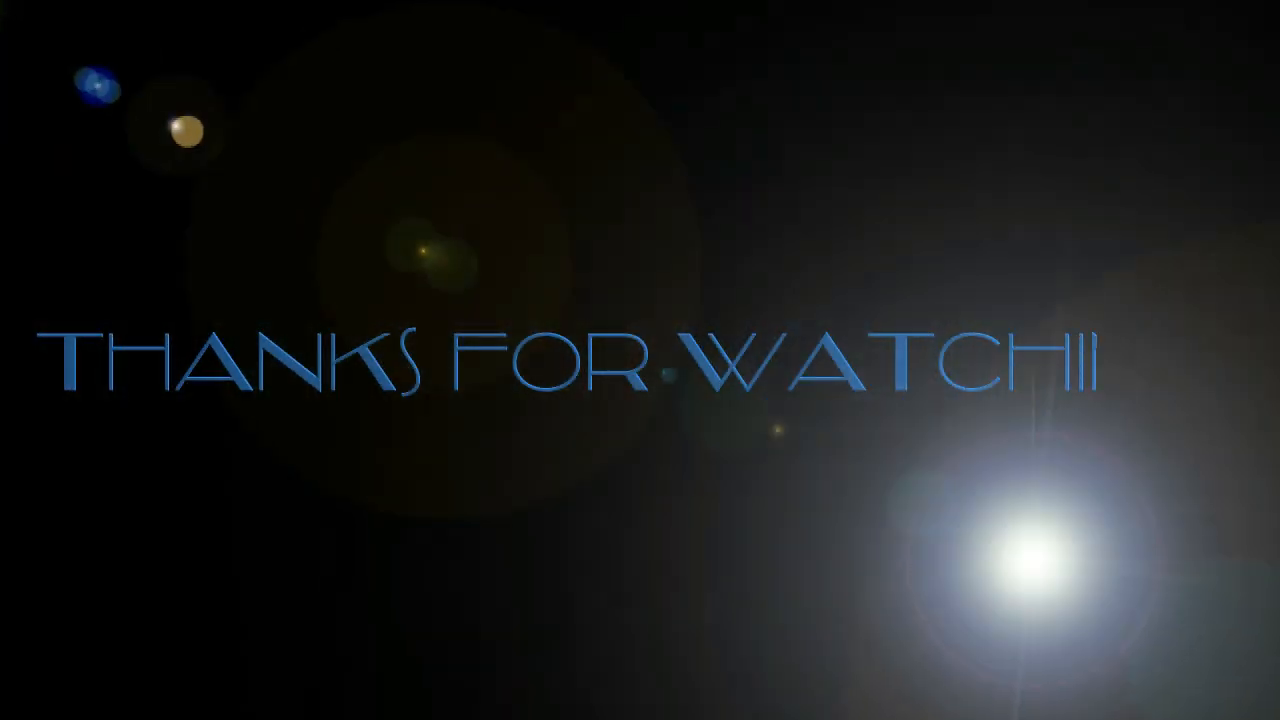